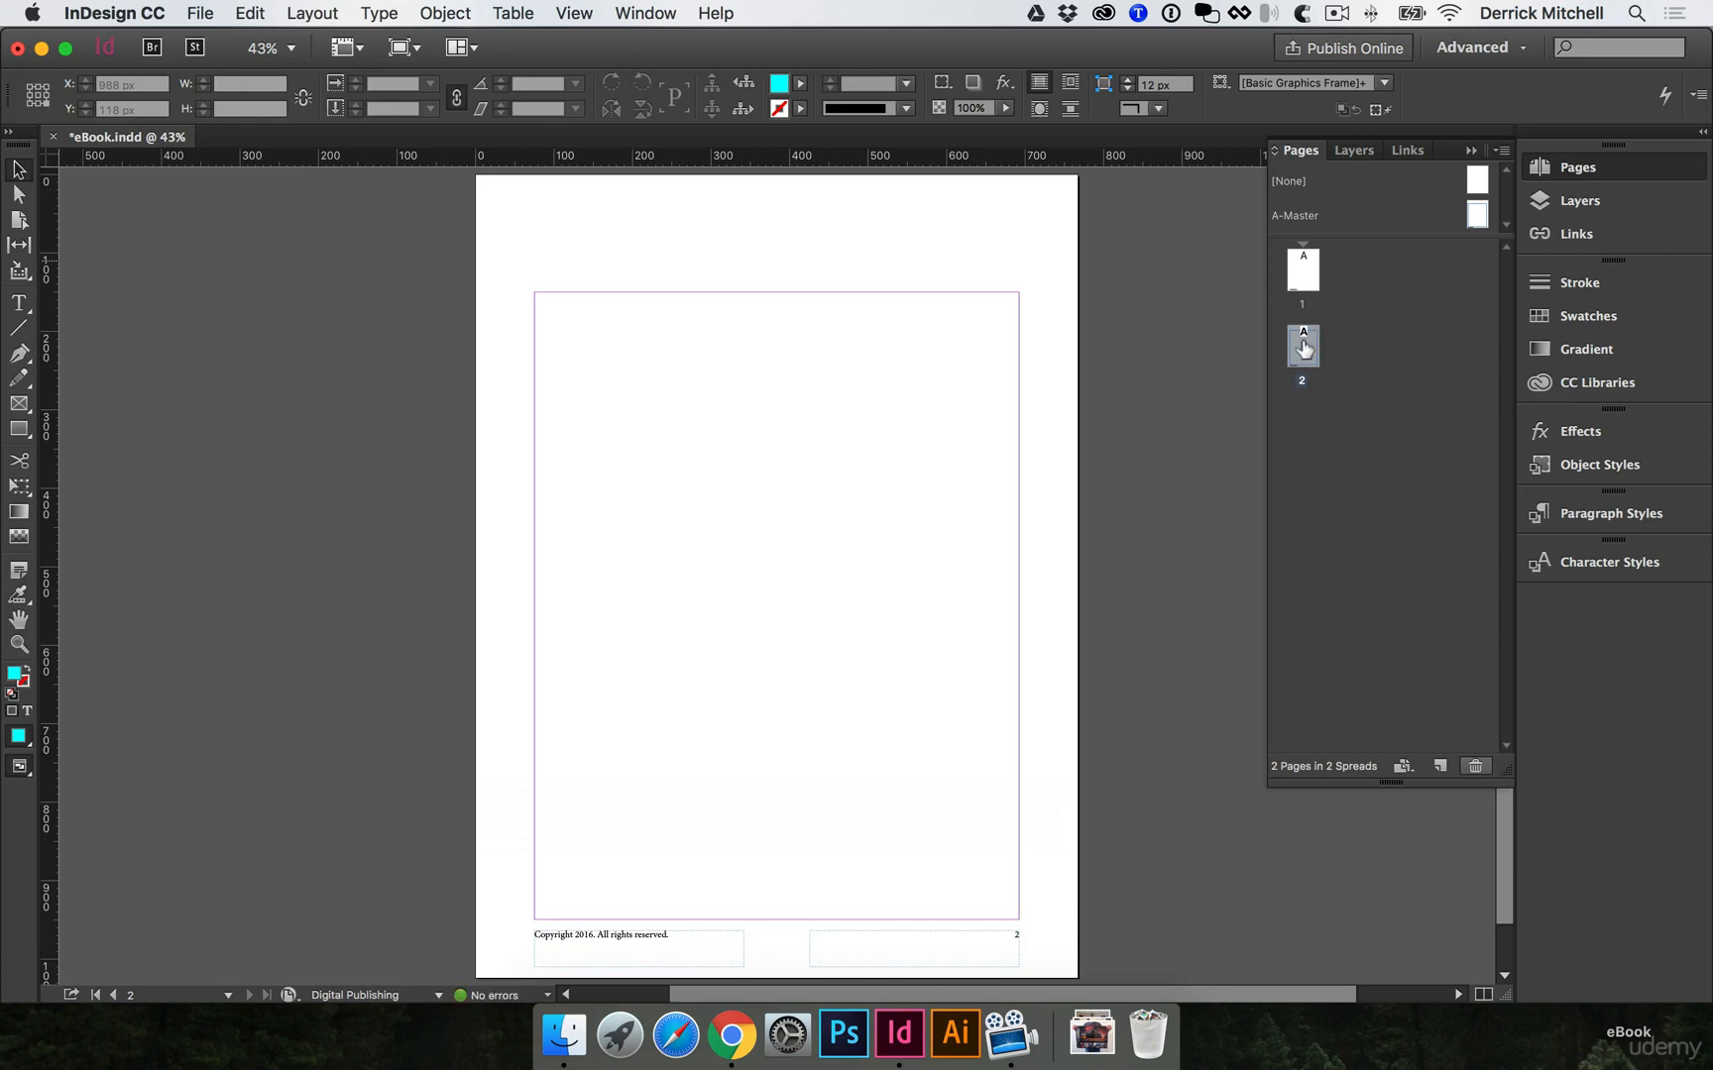
Delete page 2 and load eBook-text.docx for placing in the document.
left_click(1476, 769)
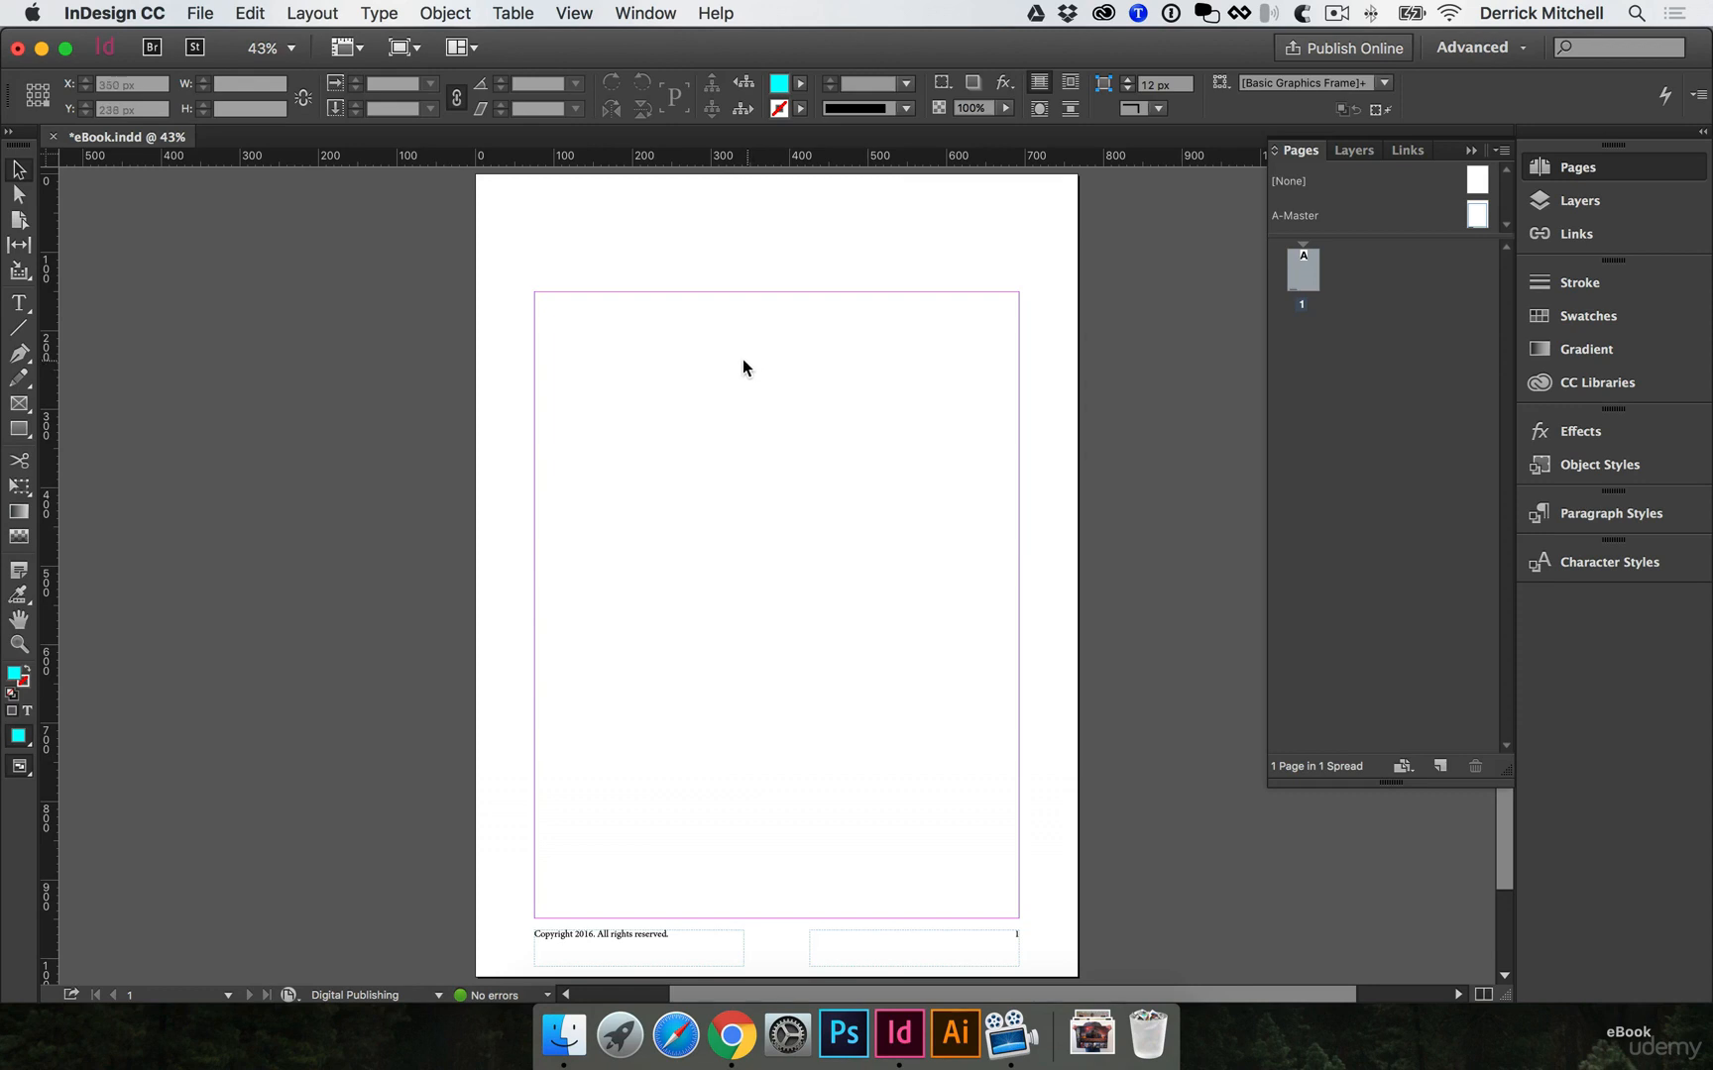
left_click(200, 13)
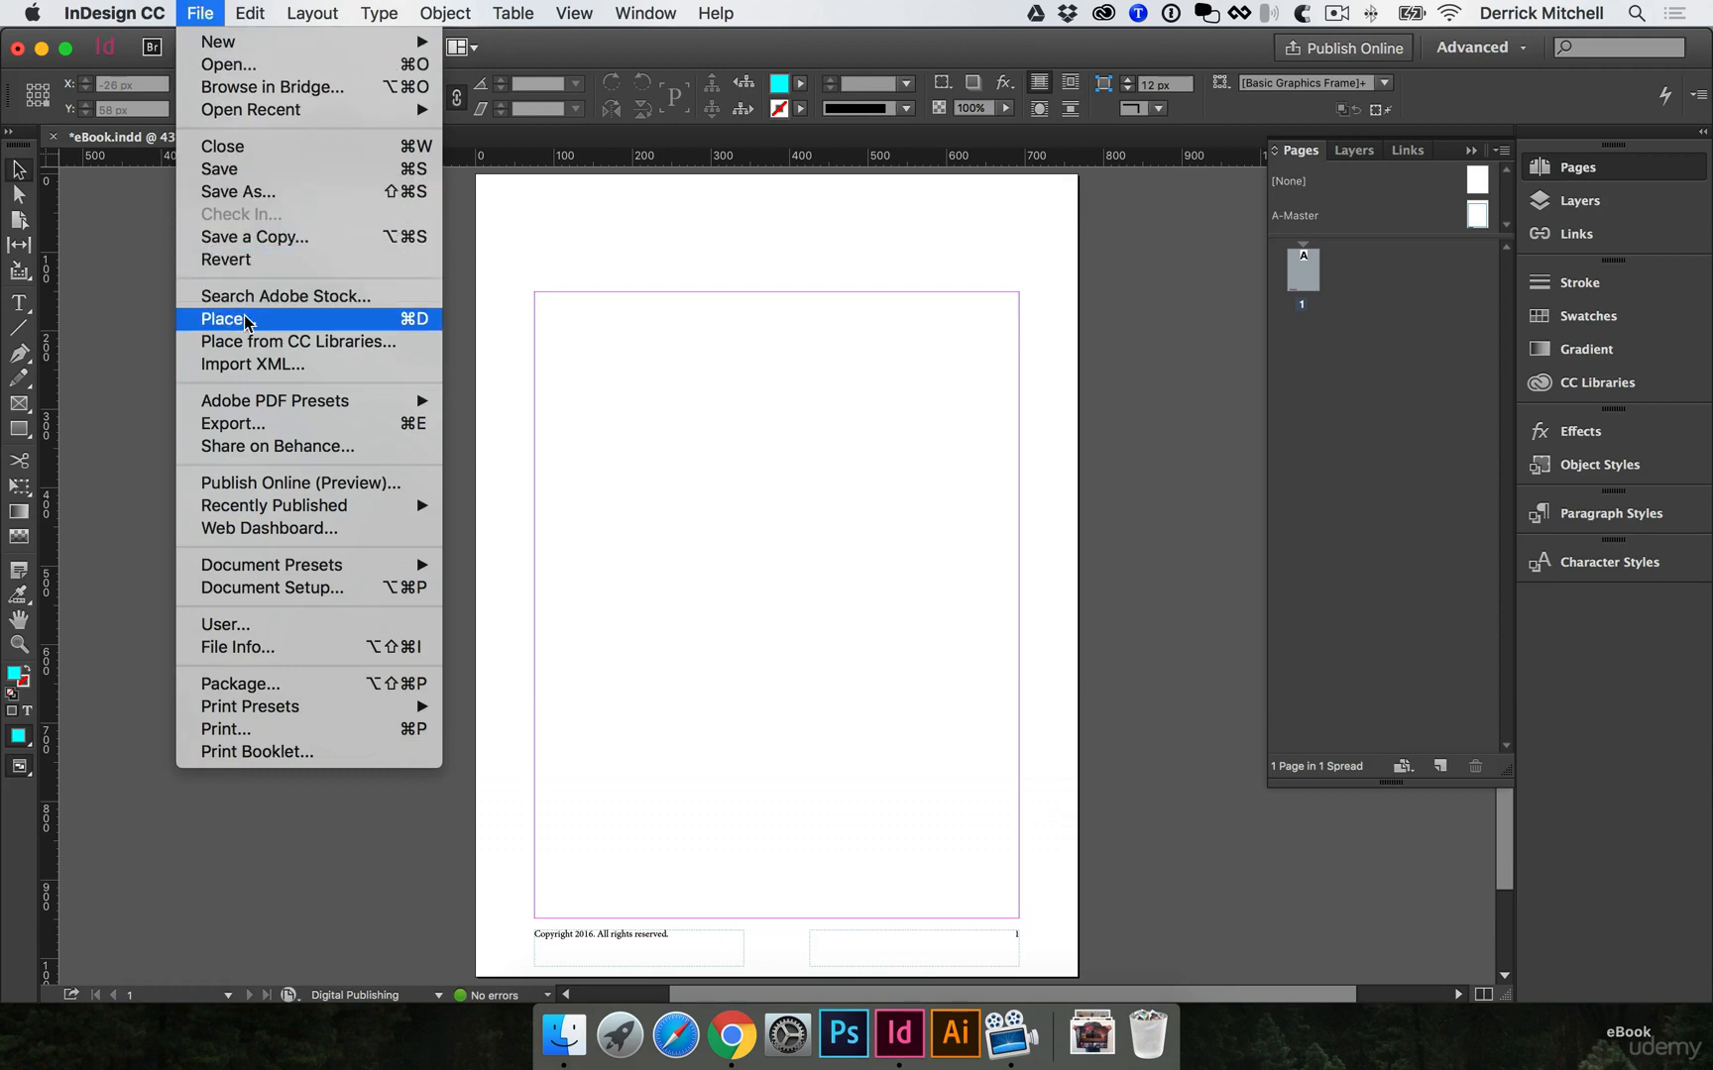
left_click(387, 329)
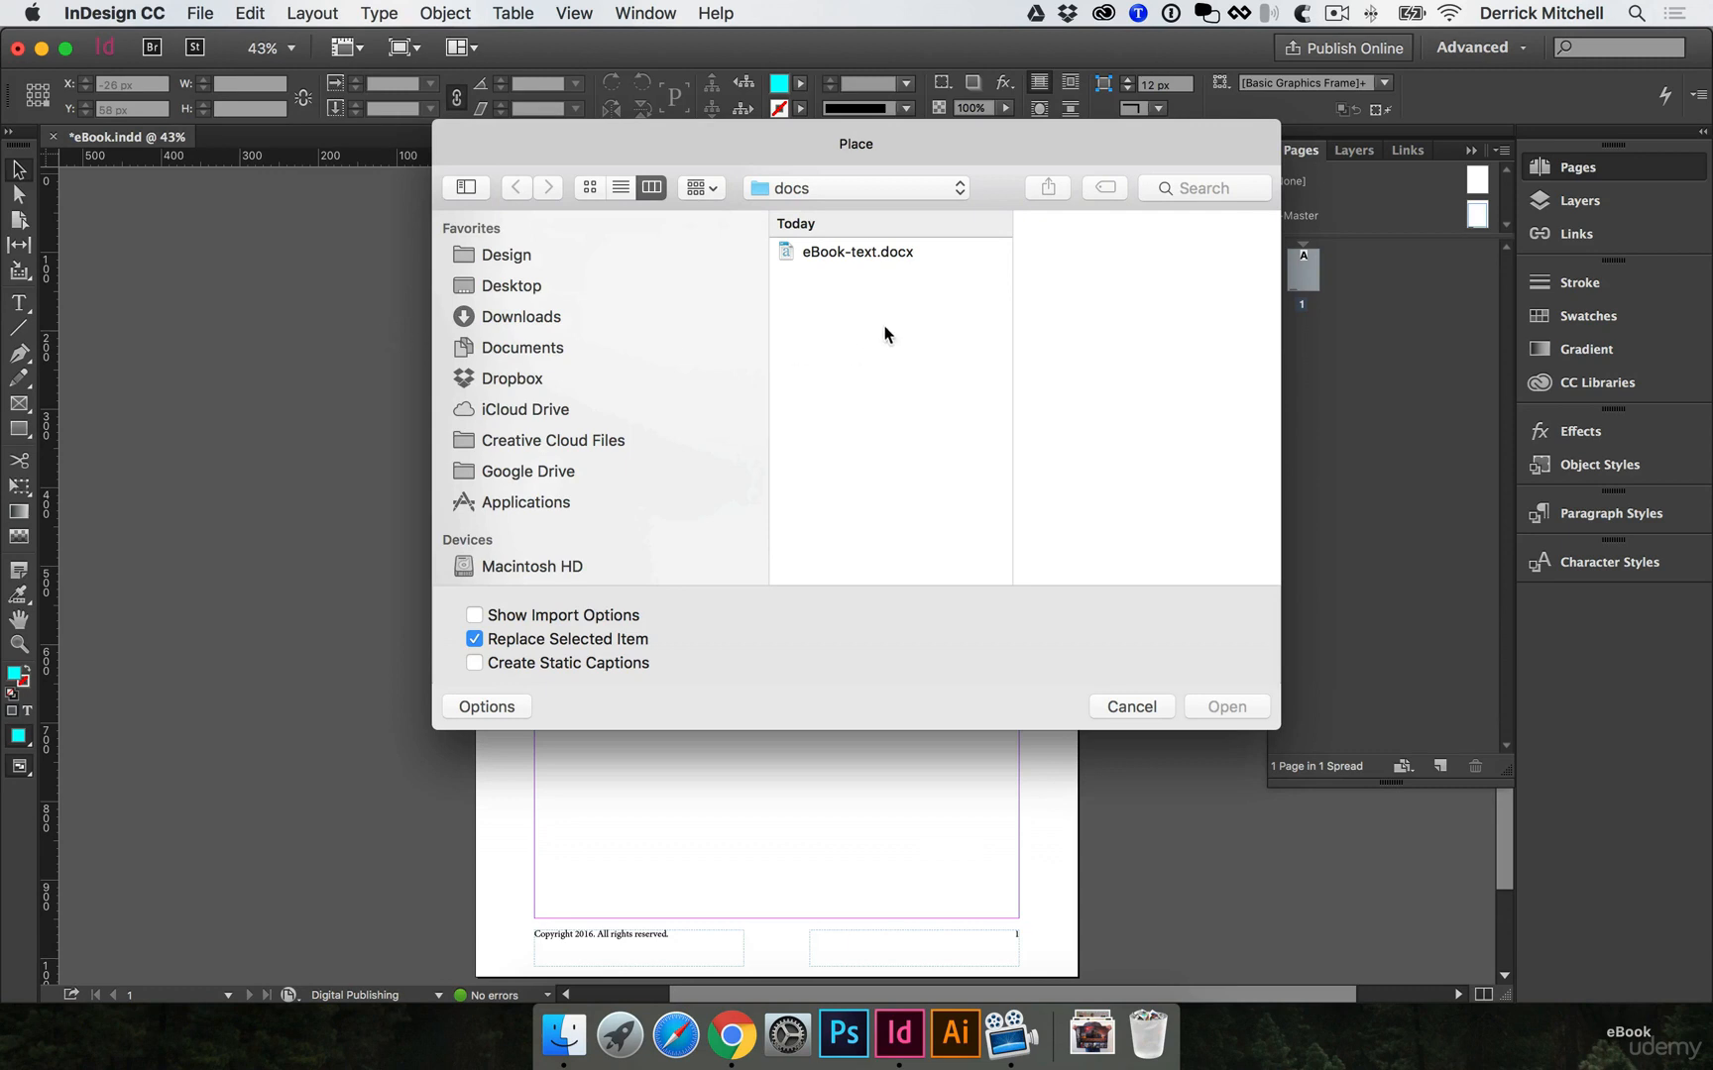
left_click(841, 252)
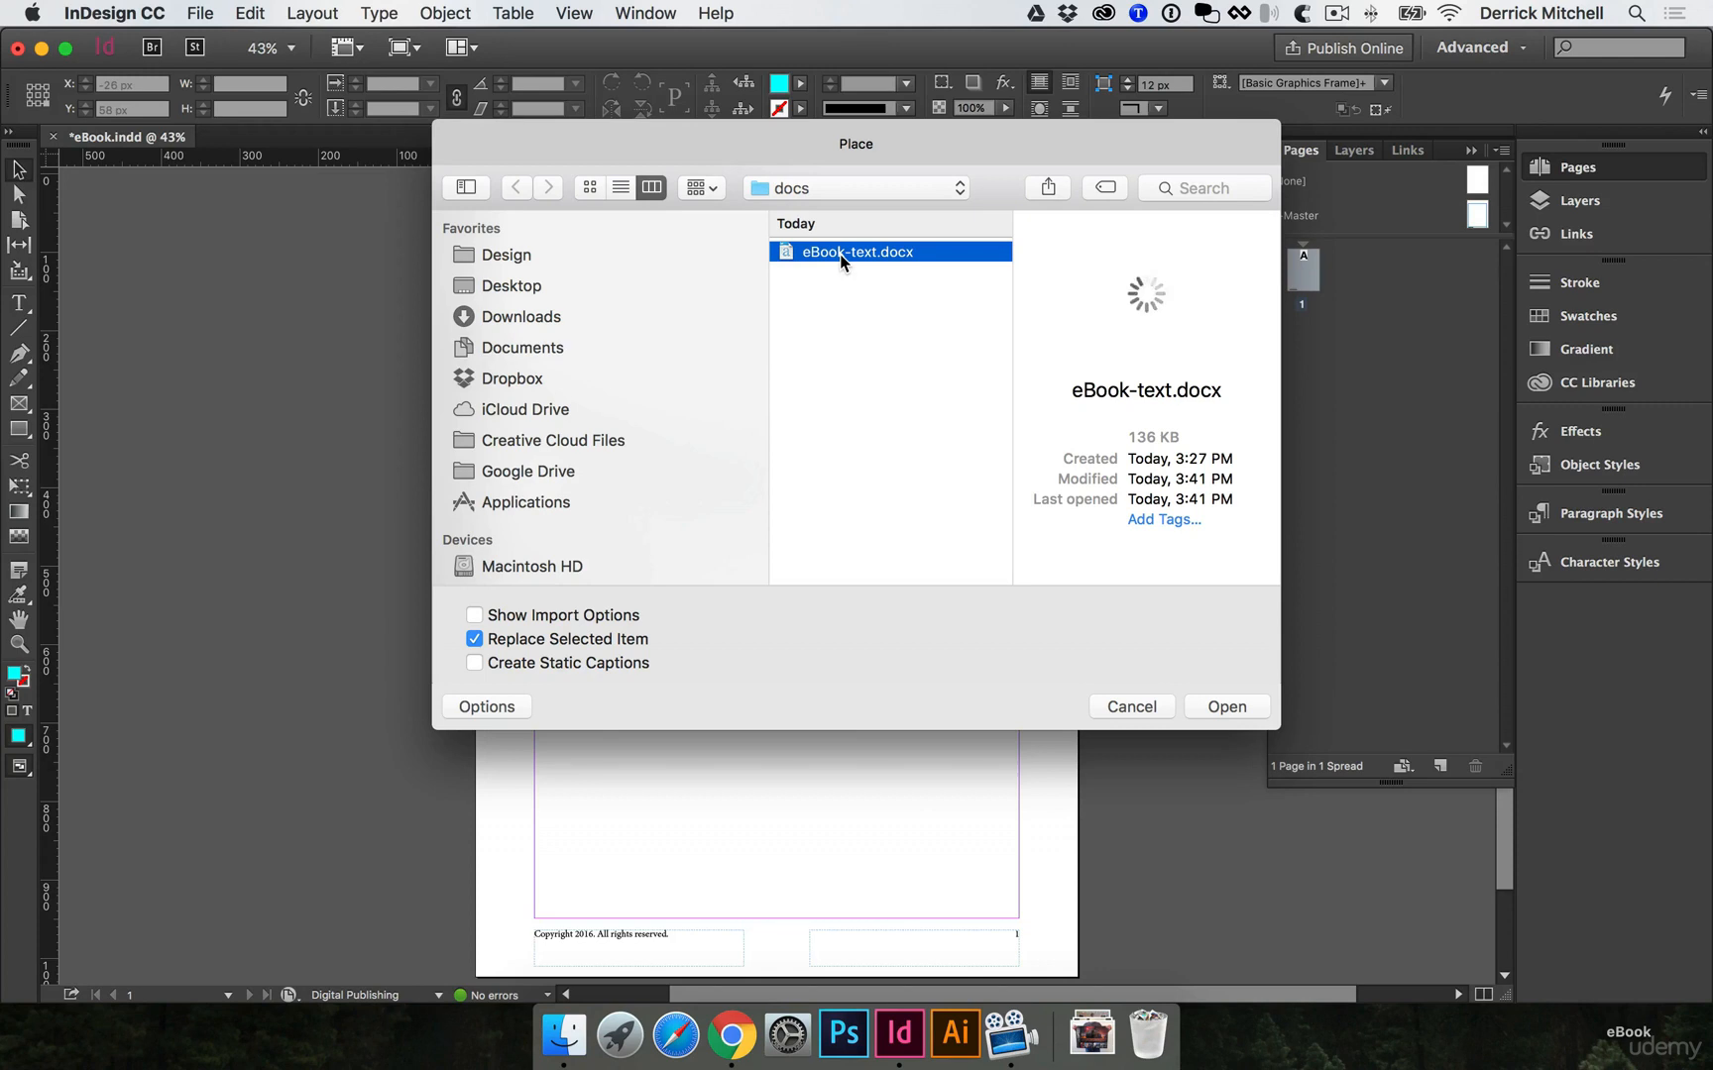
left_click(1226, 707)
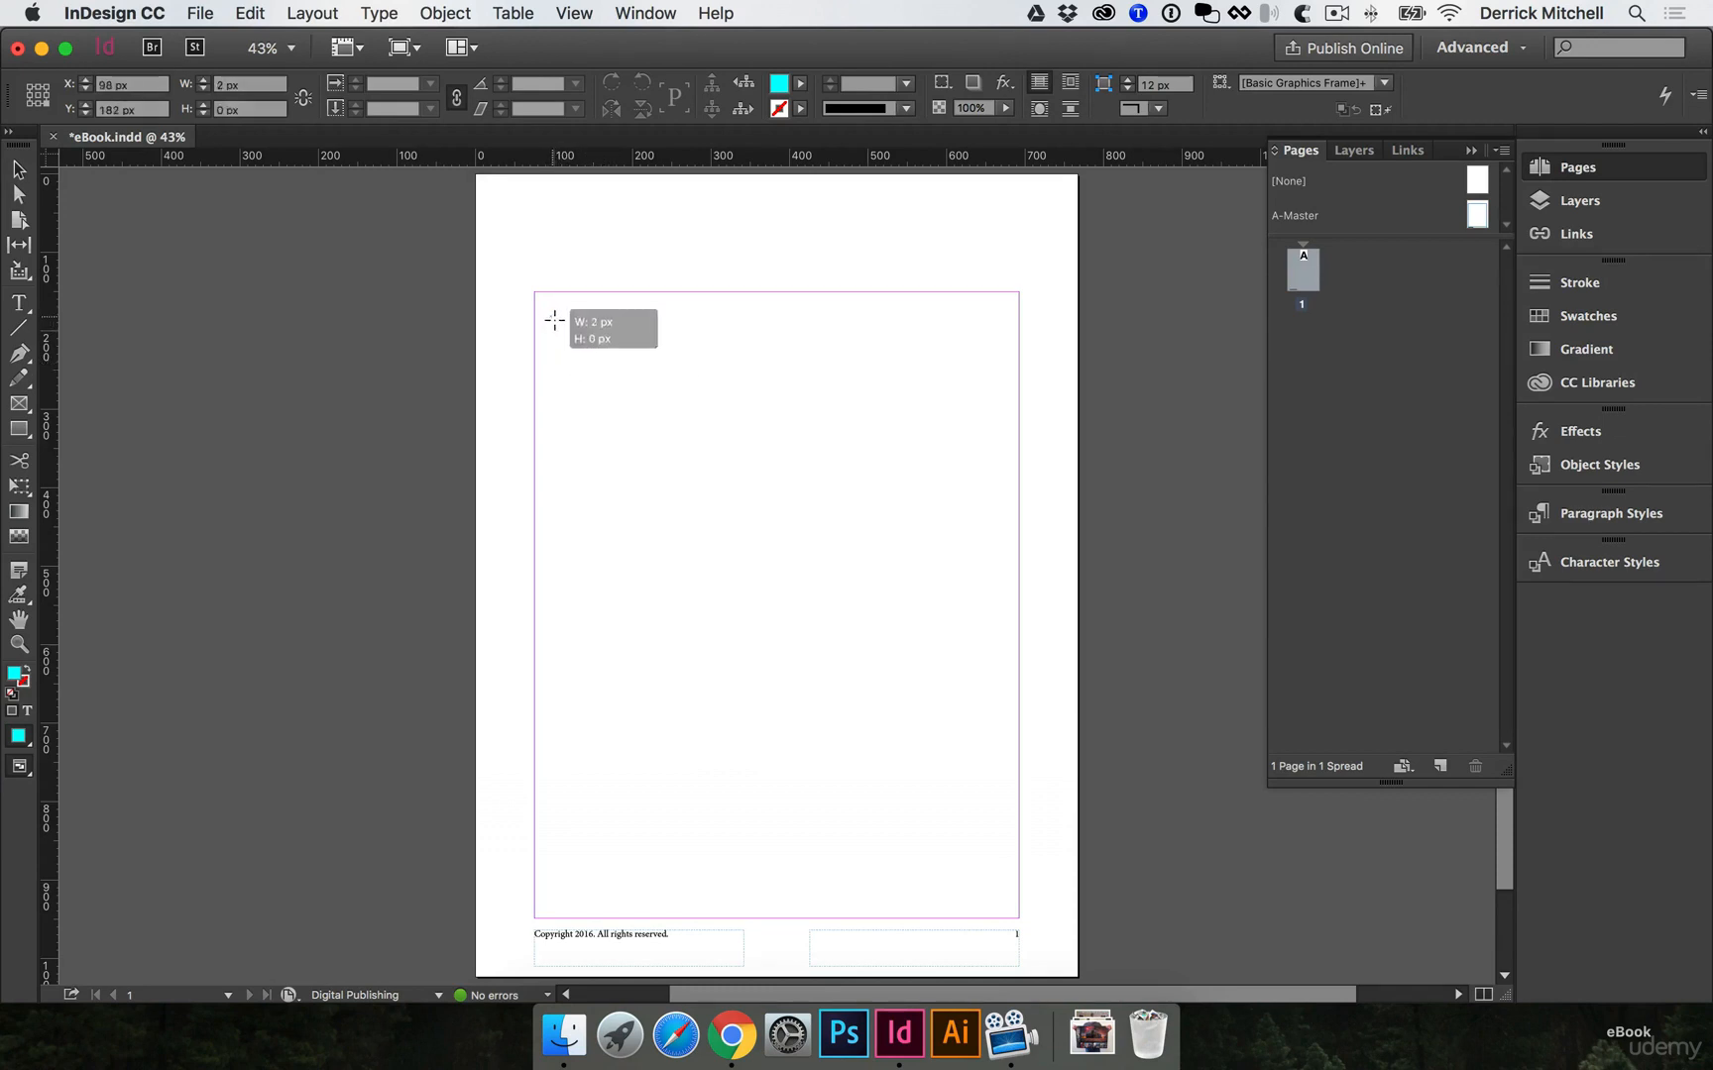
Draw a text frame about 267 px wide near page 1's top-left margin corner and extend it to the bottom margin, about 767 px tall.
left_click_drag(551, 317, 758, 573)
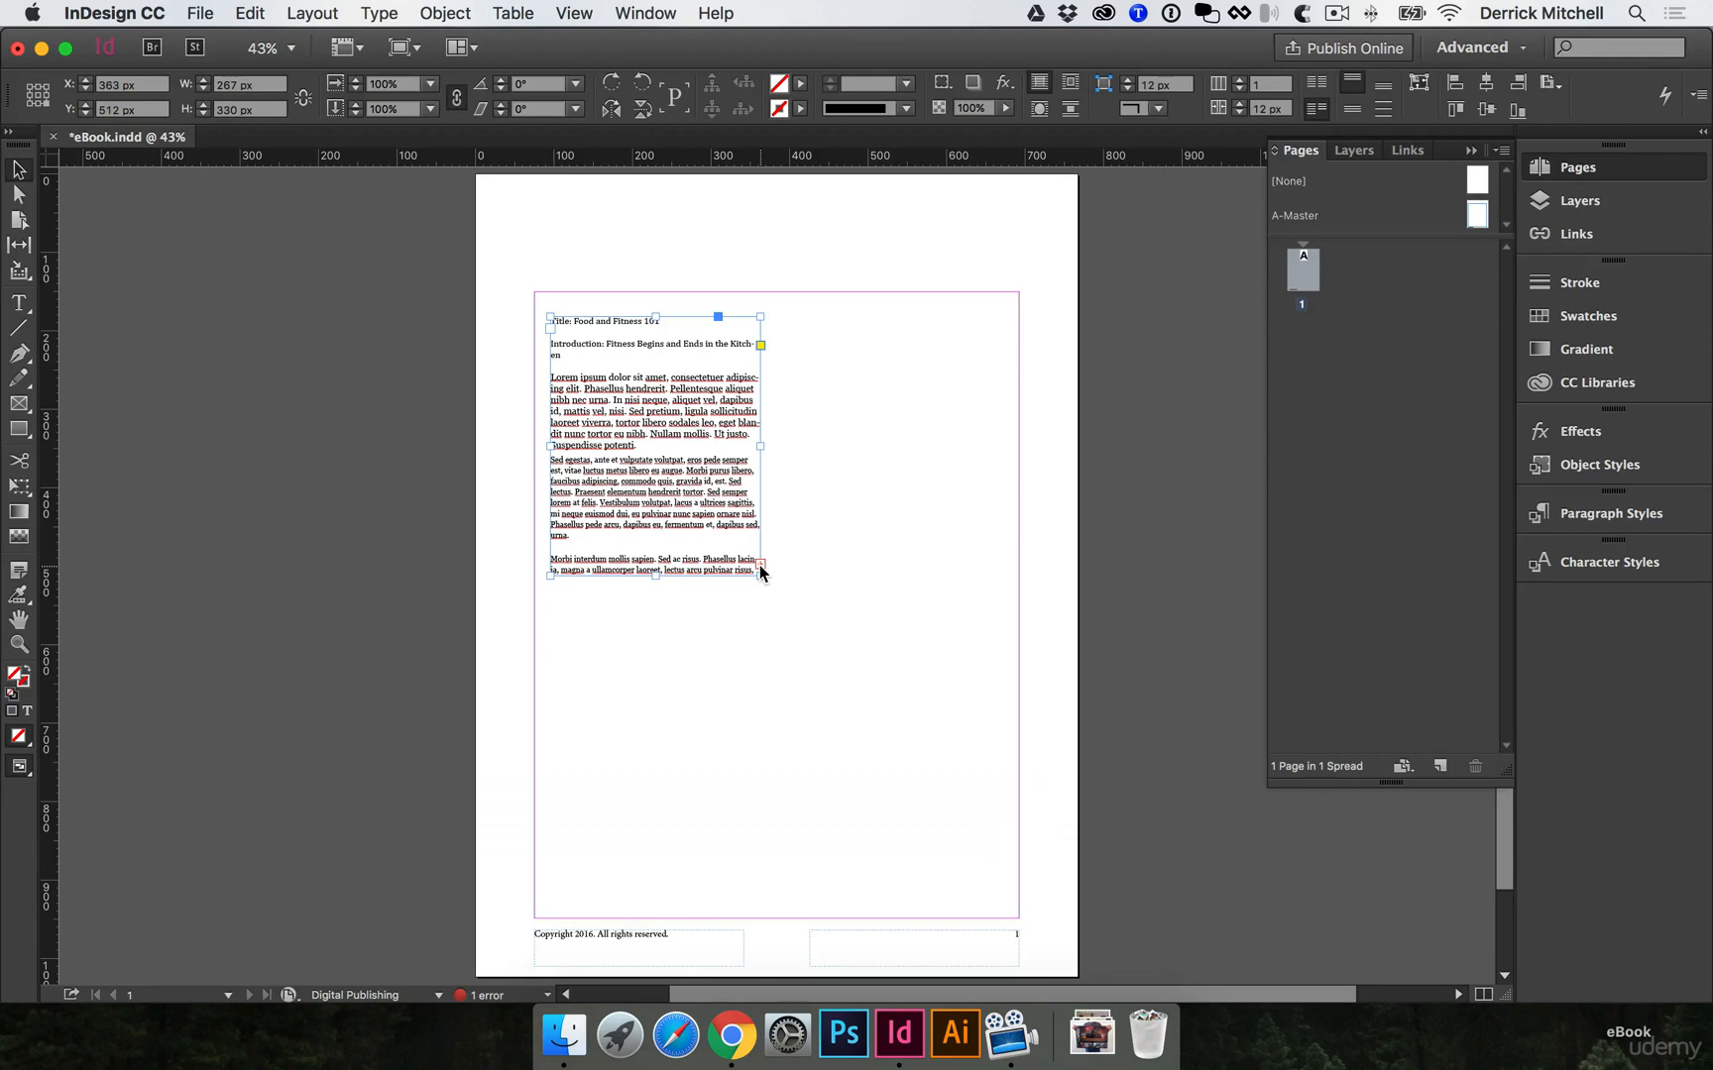
left_click_drag(655, 575, 674, 916)
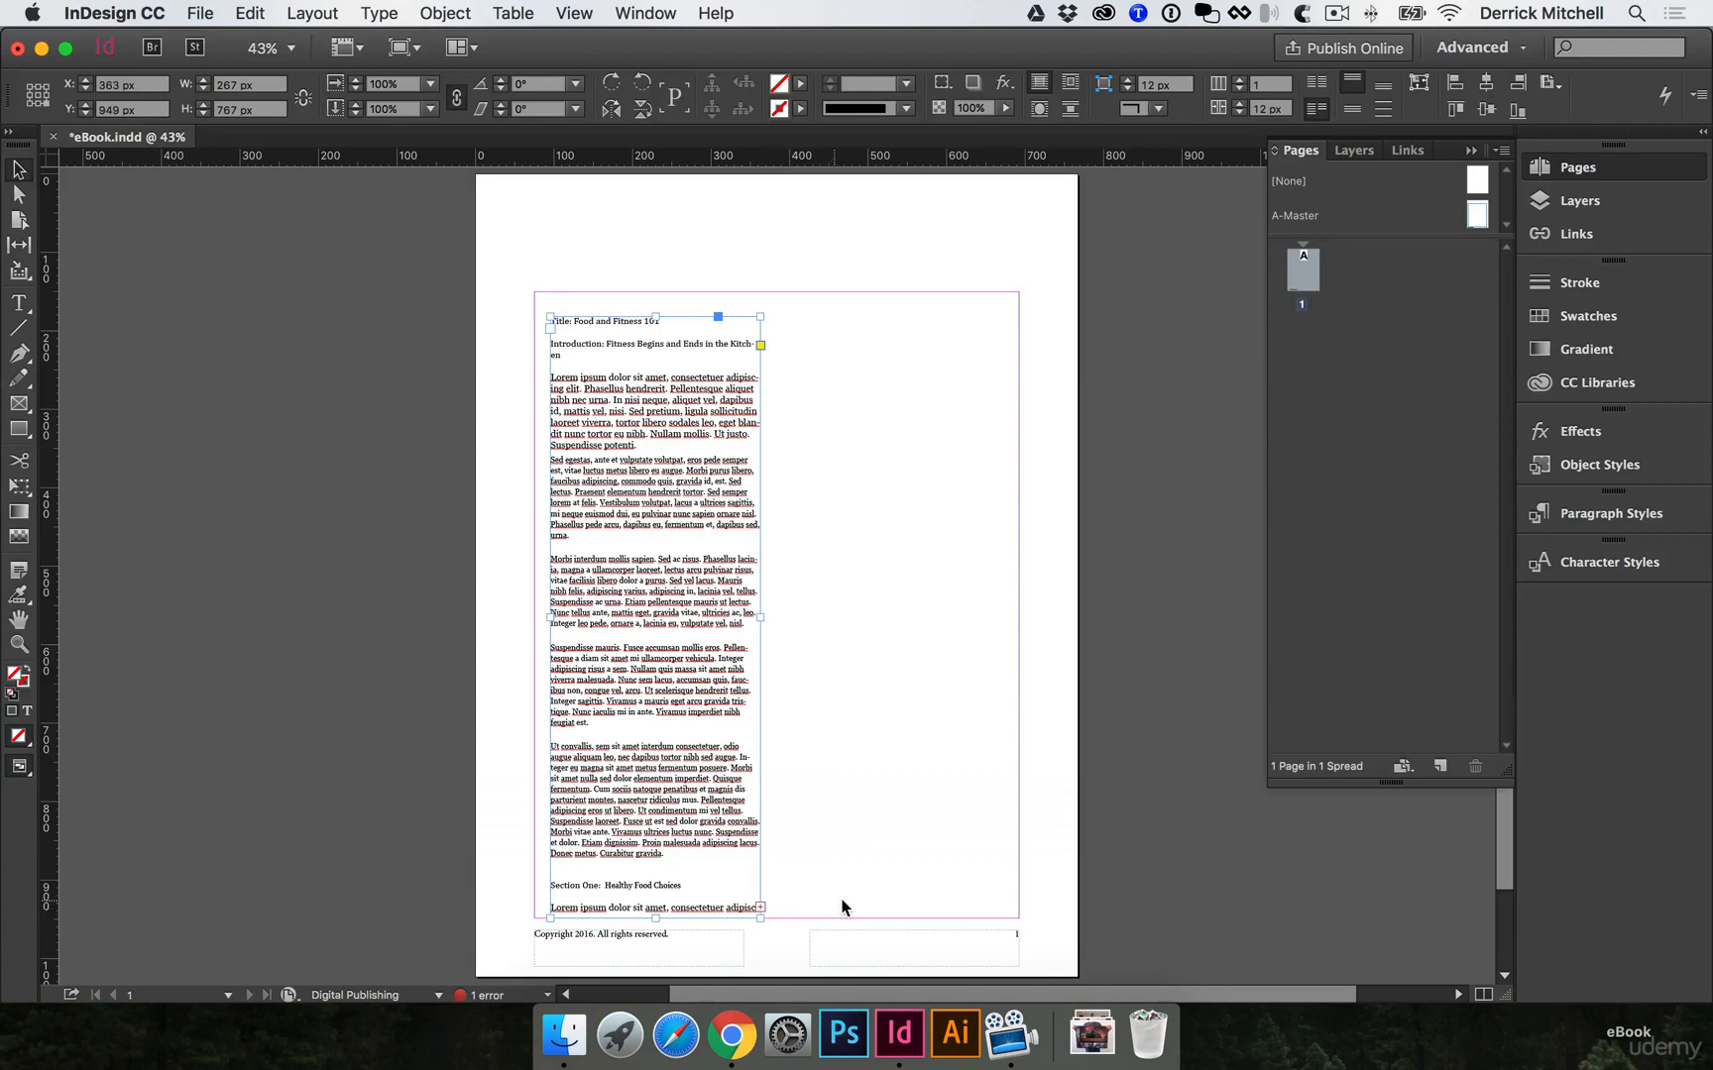
Thread the first frame's overset text into a second frame about 287 by 767 px, beside it on page 1.
left_click(761, 908)
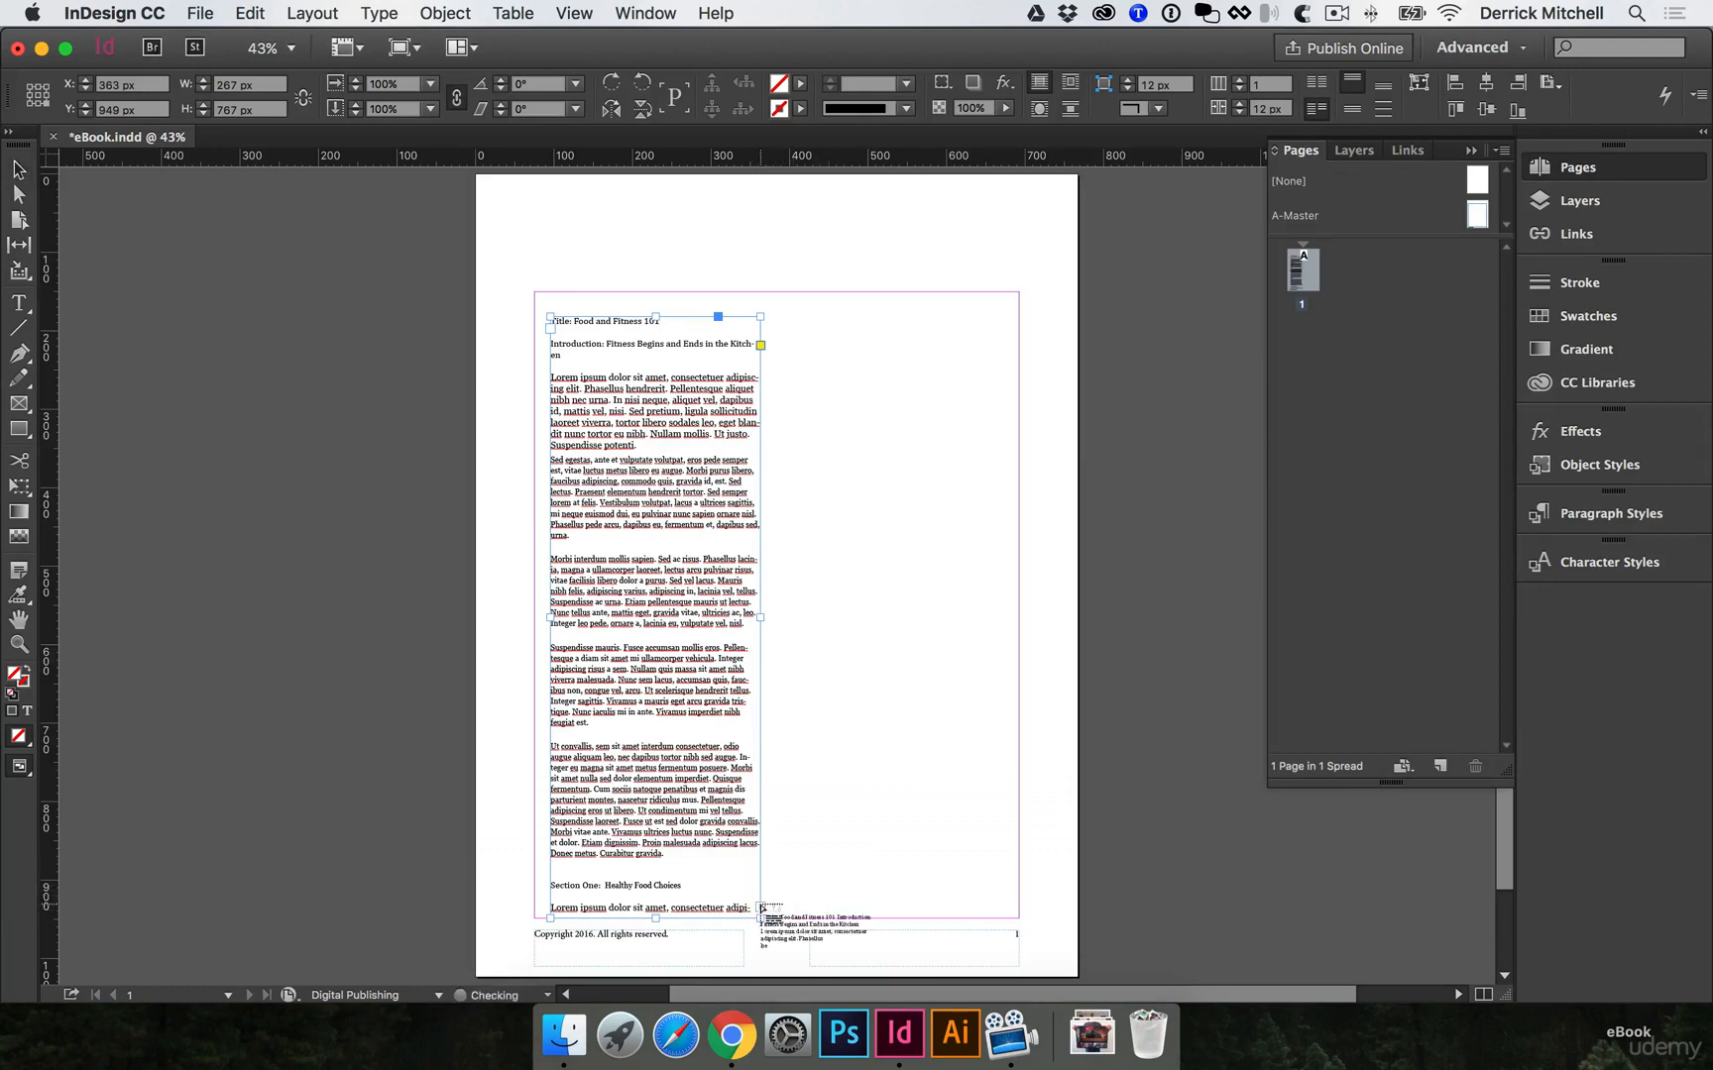
left_click(810, 345)
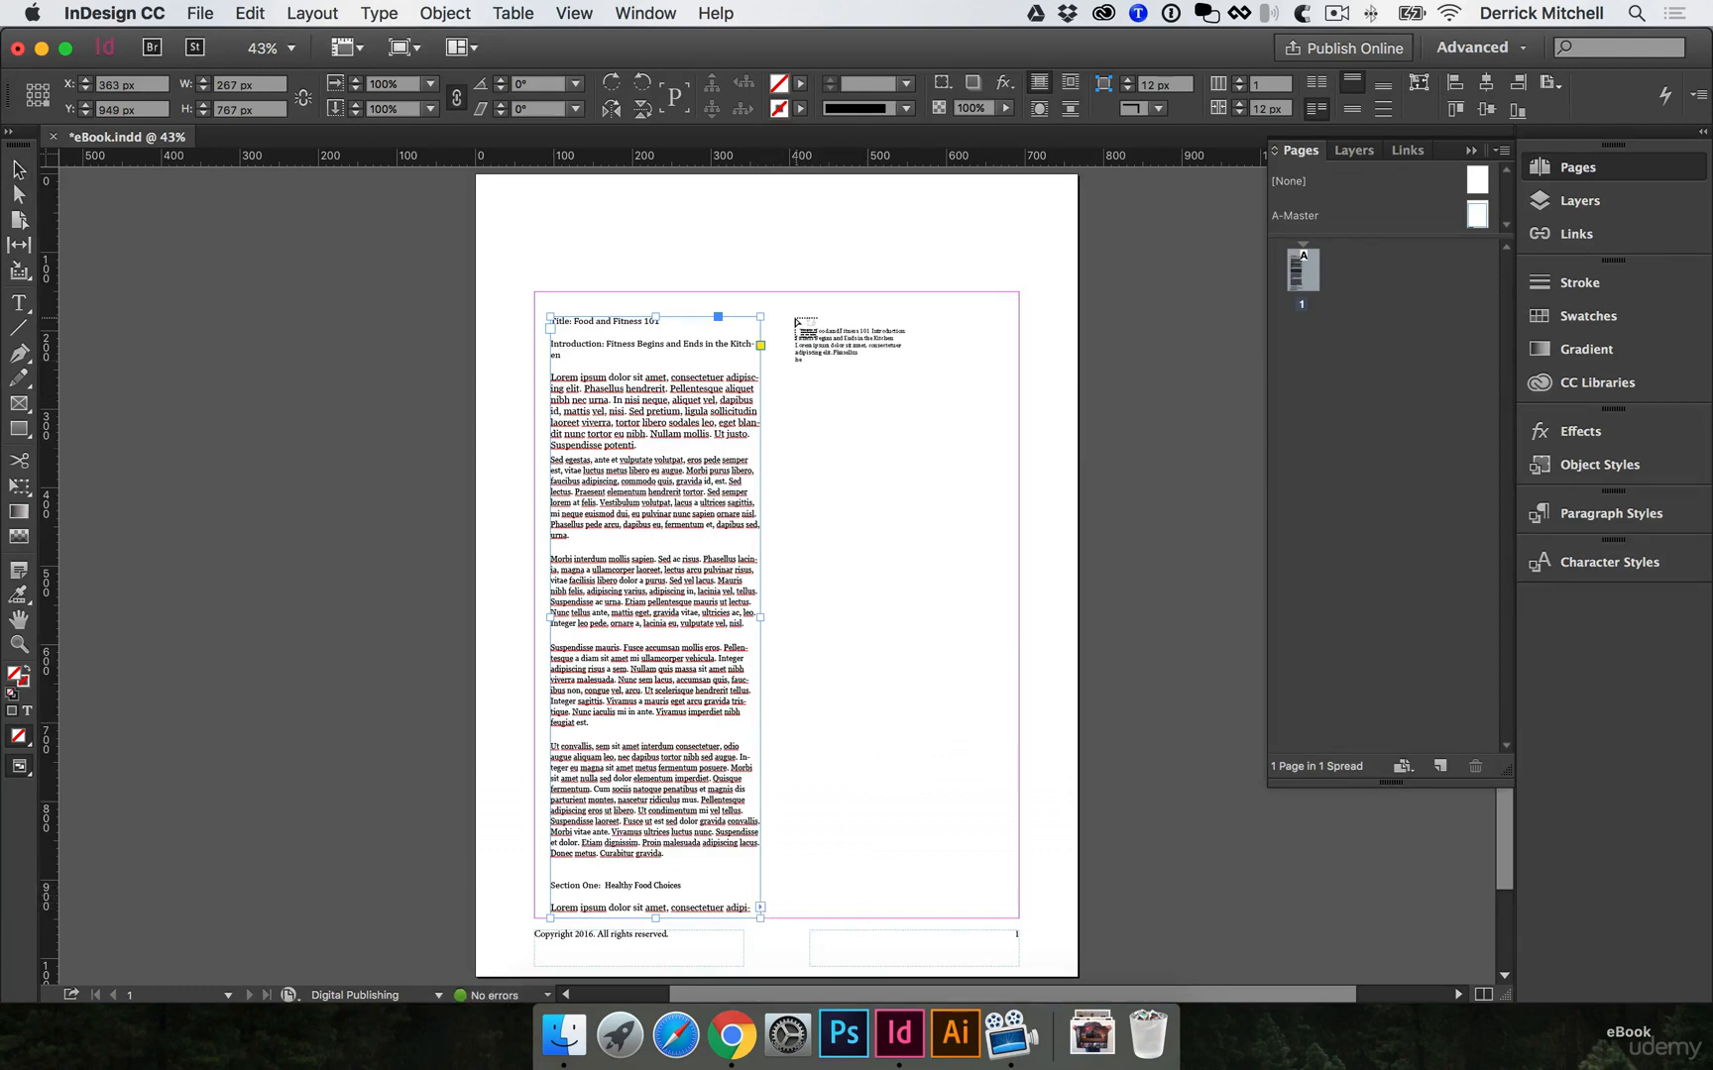
mouse_move(795, 323)
left_mouse_down()
mouse_move(898, 444)
mouse_move(986, 727)
mouse_move(1019, 918)
left_mouse_up()
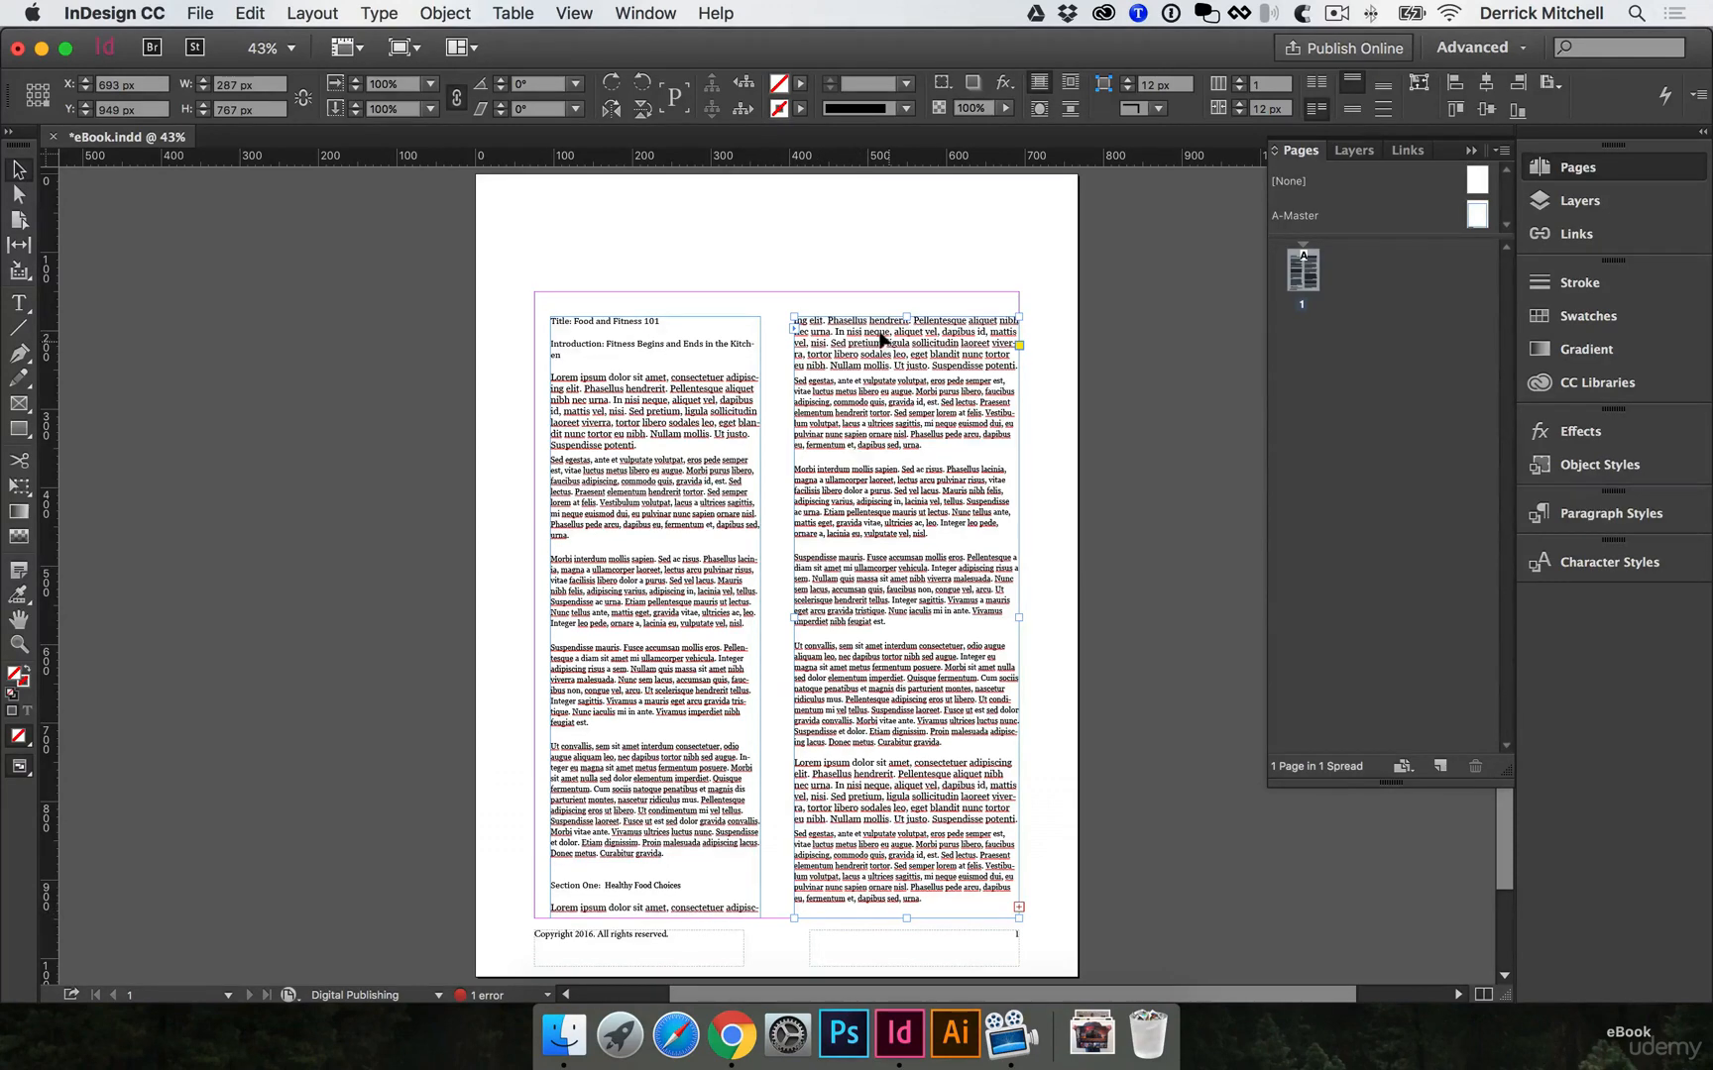
Try narrowing the first text frame to about 216 px and widening it to about 276 px to reflow the threaded text.
left_click(697, 535)
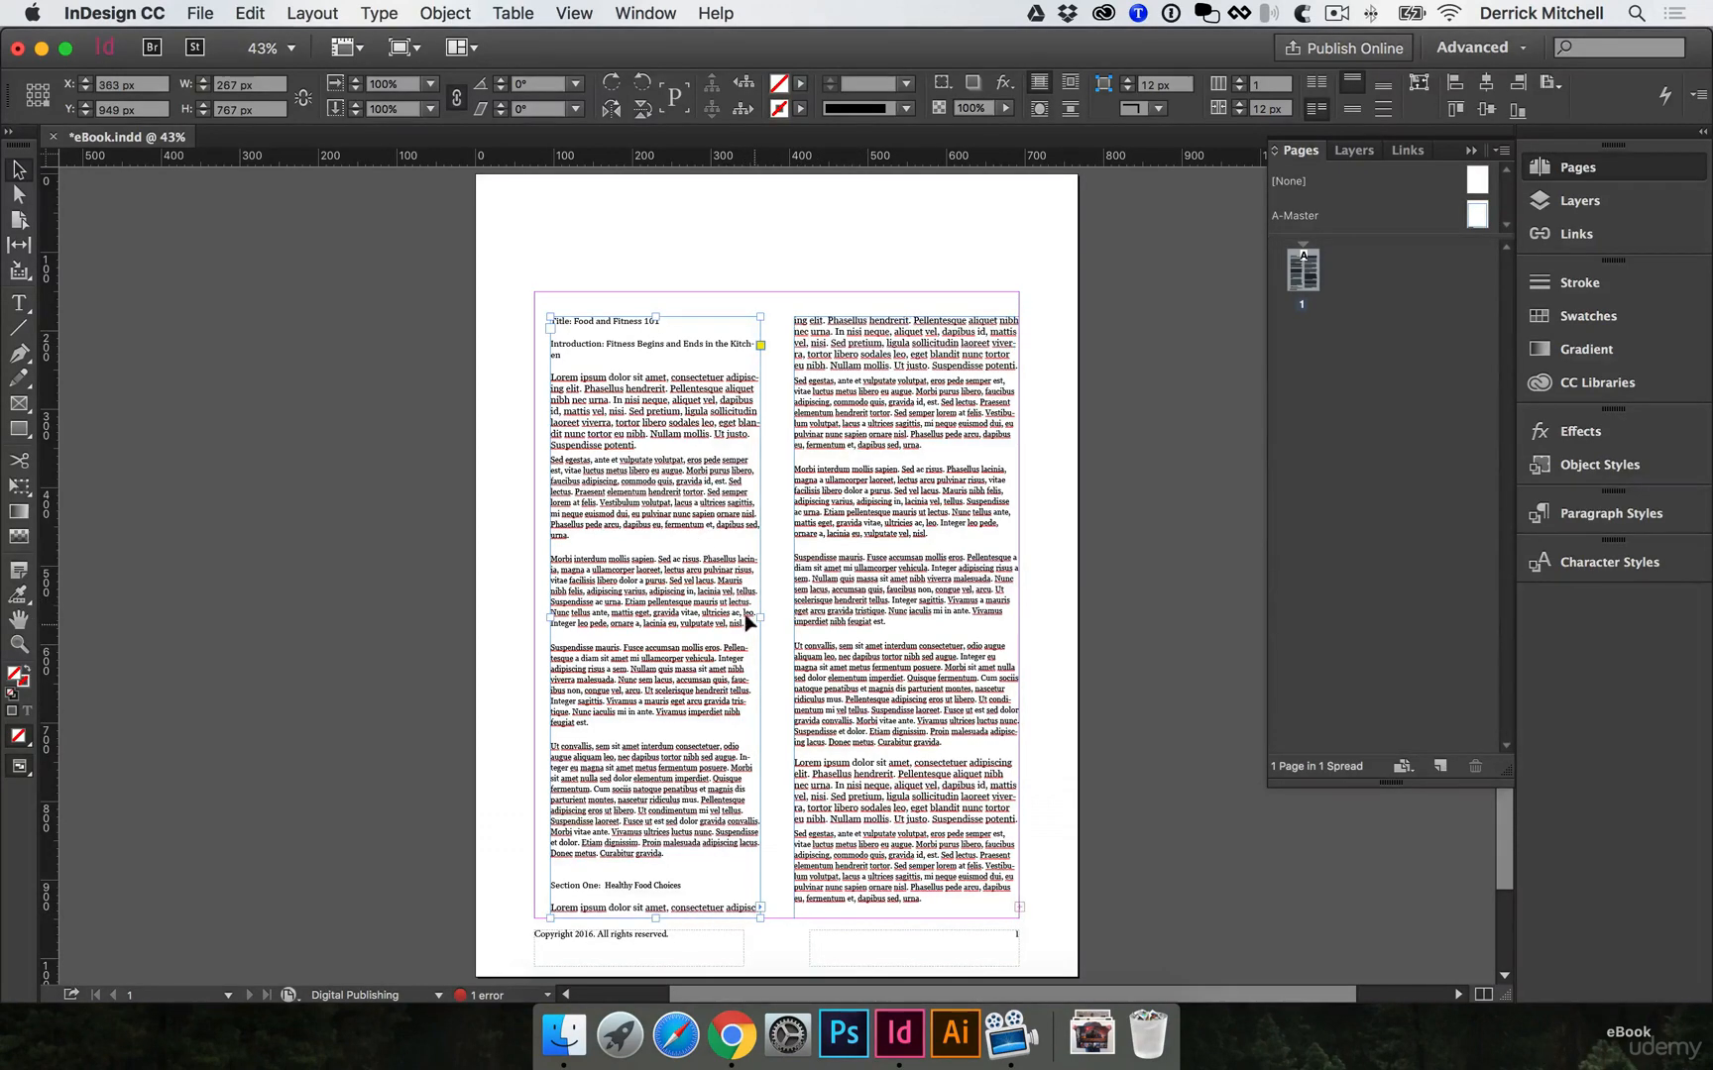
left_click_drag(758, 614, 716, 615)
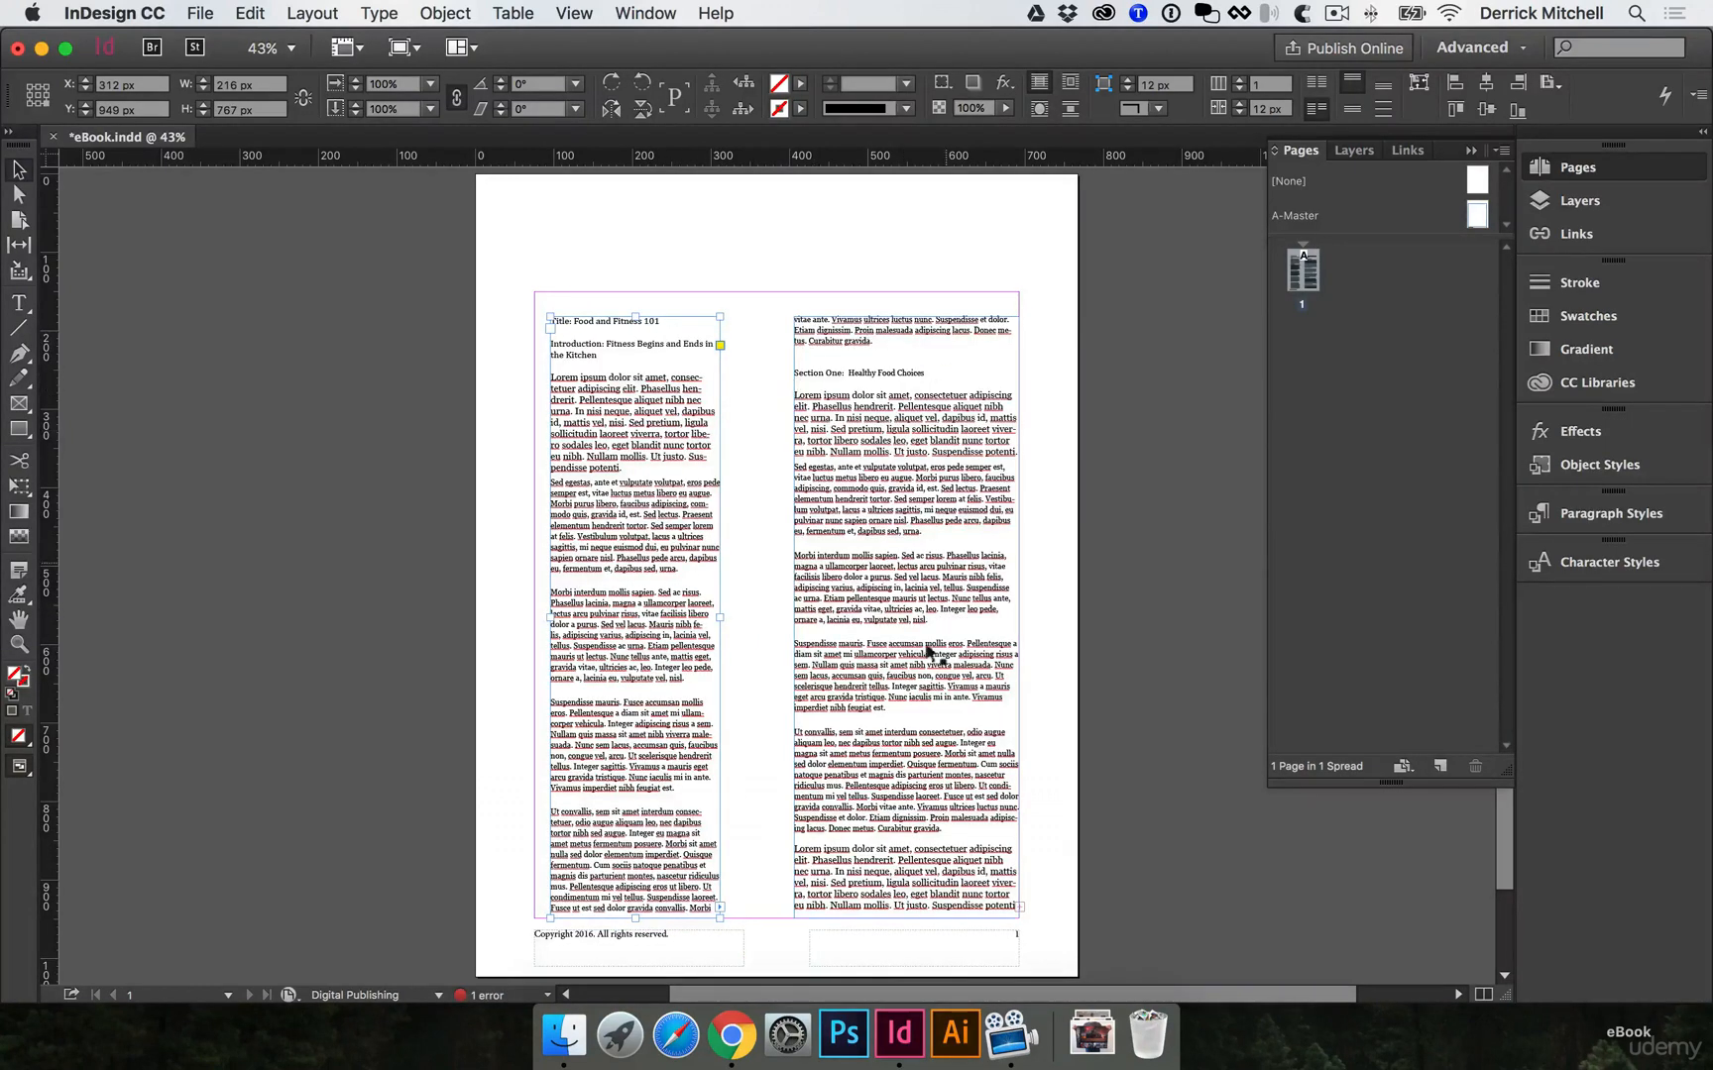
left_click_drag(721, 614, 767, 607)
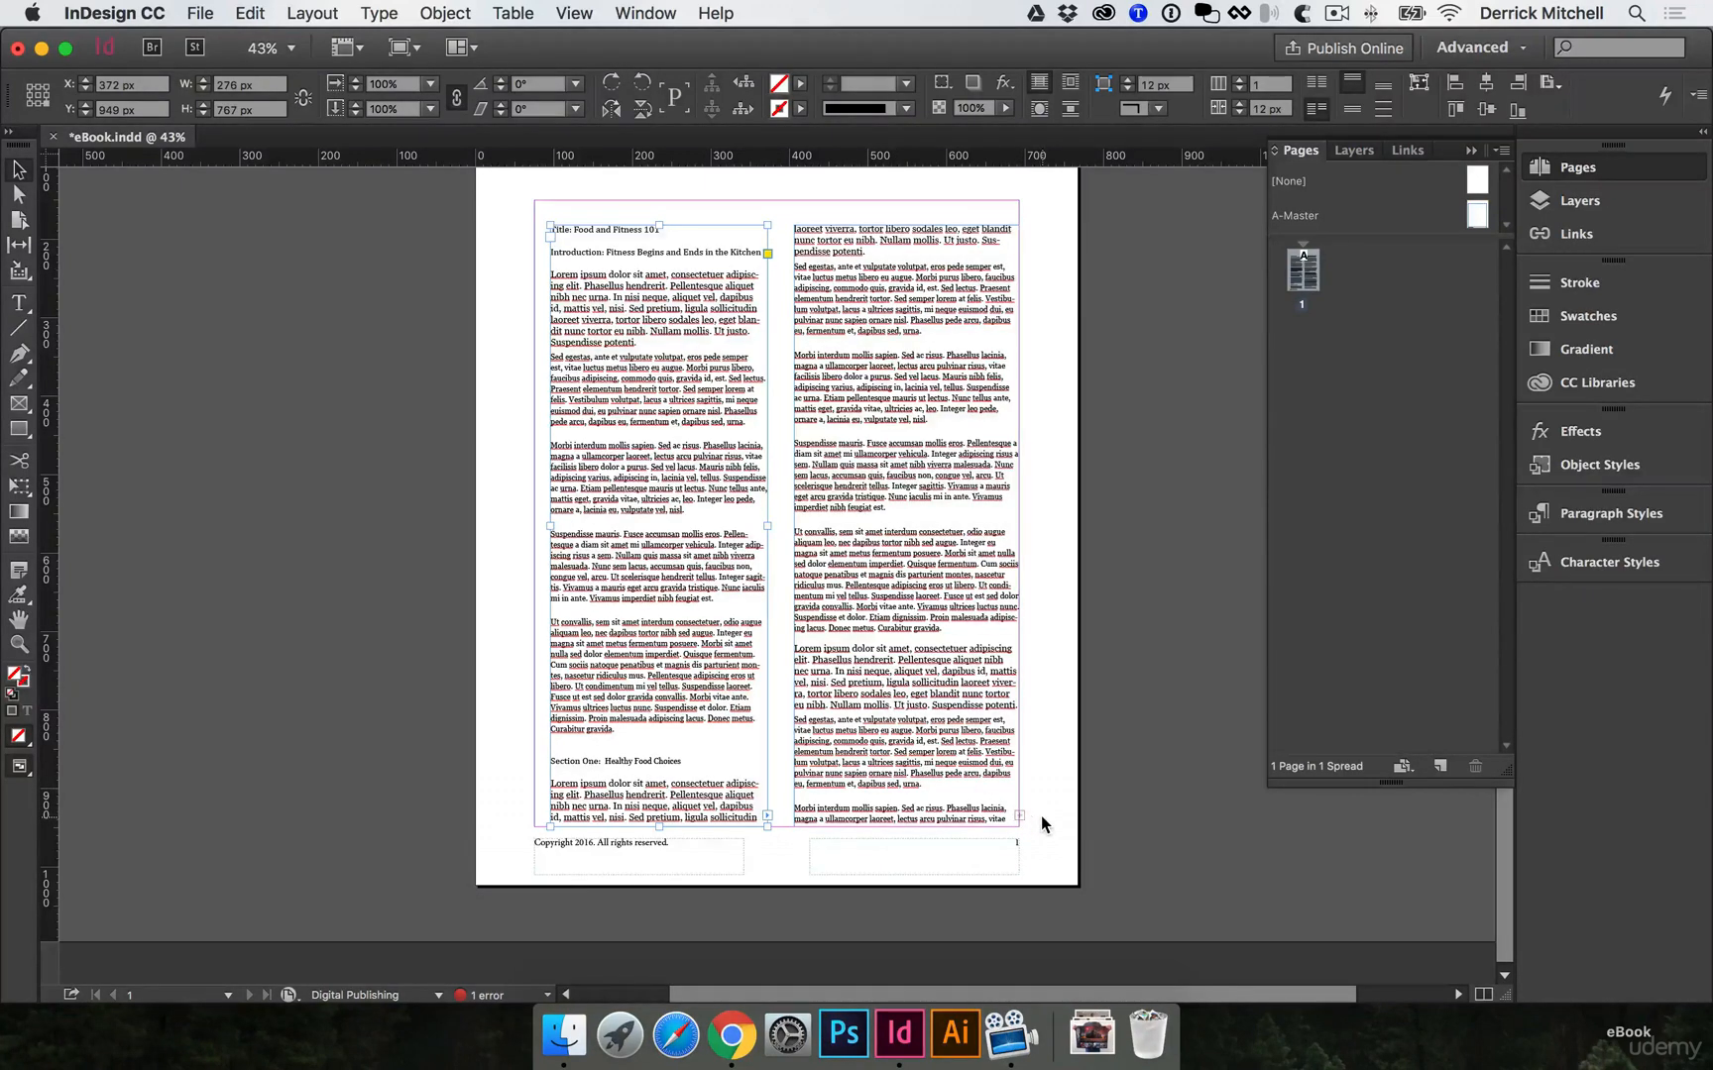
left_click_drag(767, 745, 760, 738)
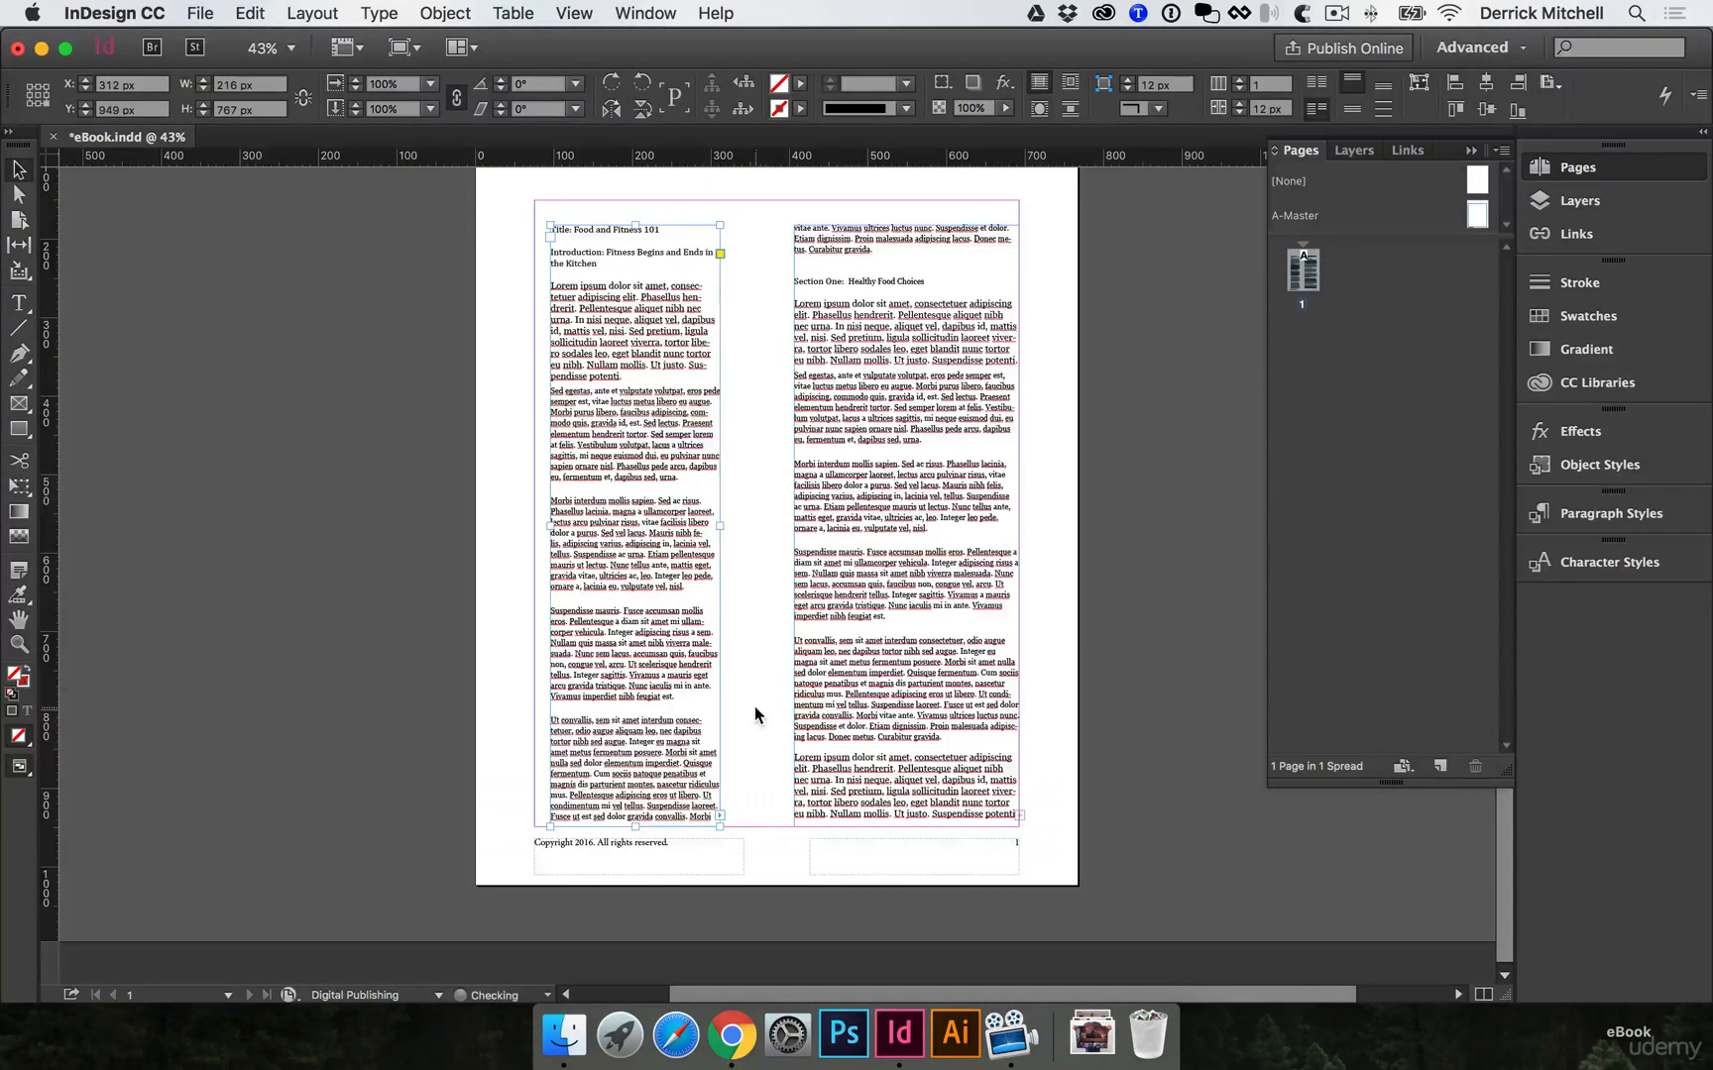
Undo the text frame resizing, the threaded second frame and the drawn first frame, back to the loaded text.
key("super+z")
key("super+z")
key("super+z")
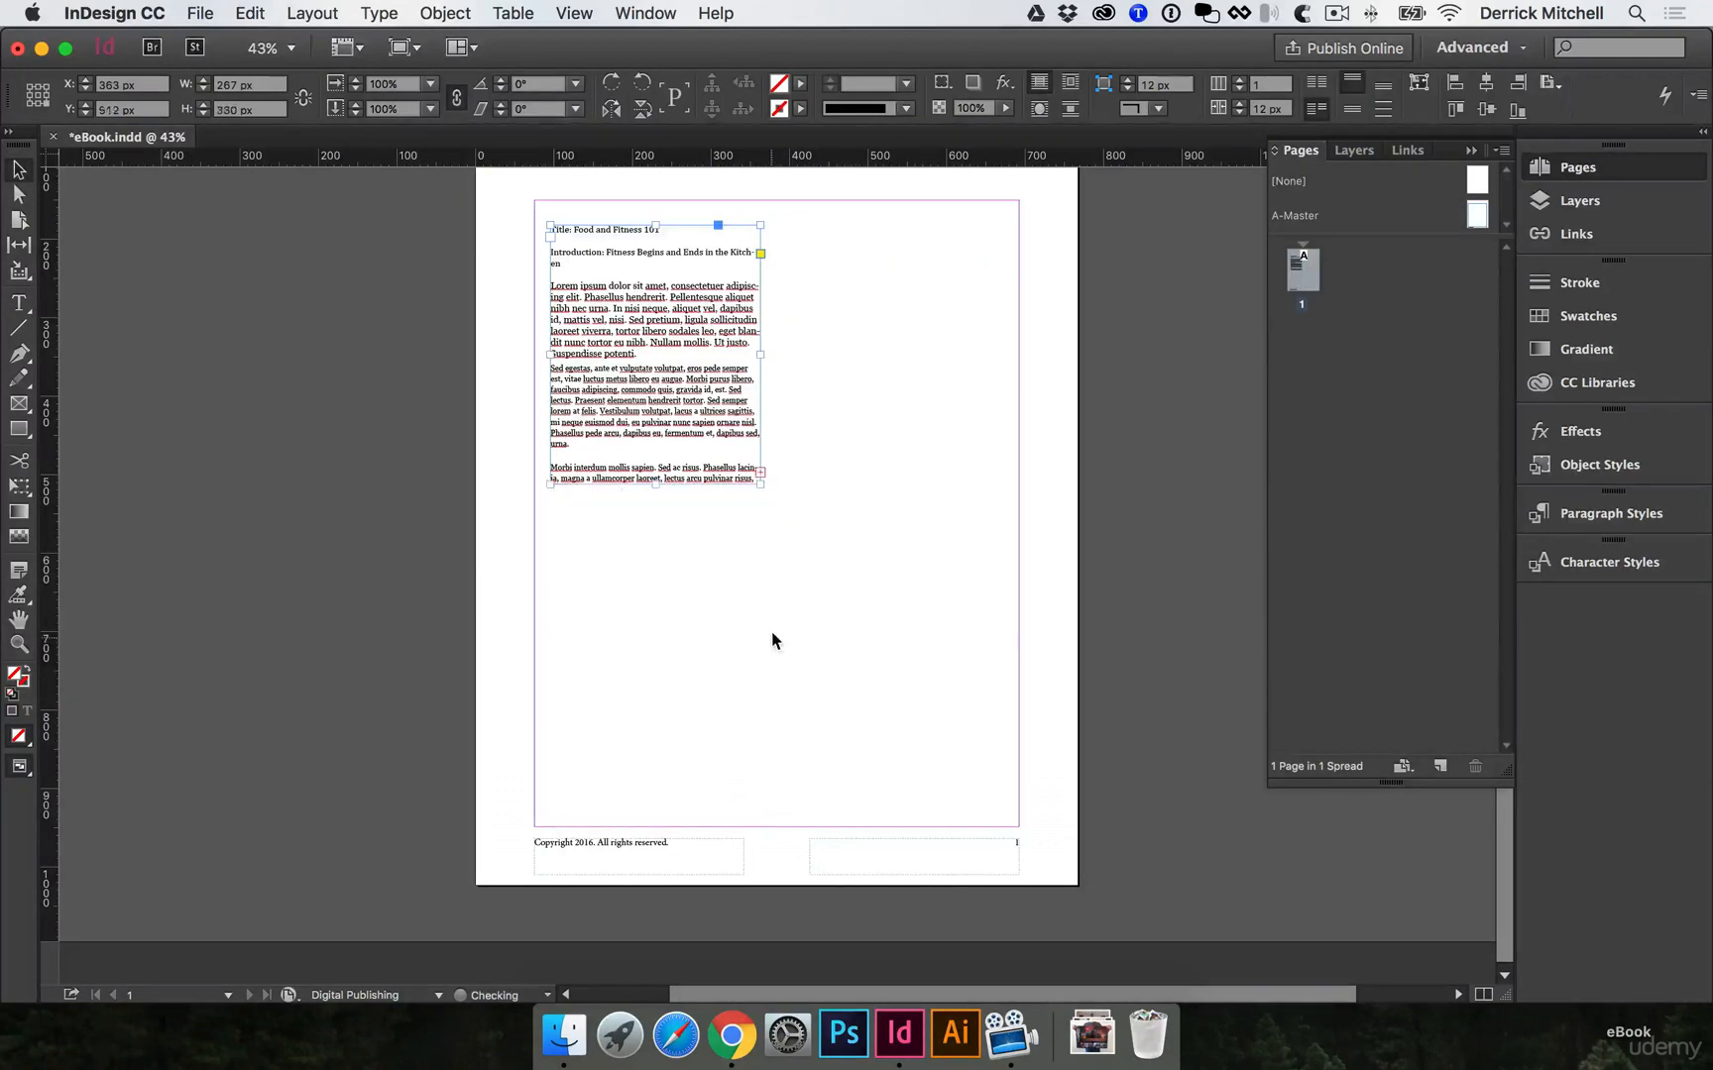
key("super+z")
Autoflow the loaded text from page 1's top-left margin corner, adding pages for the whole text, and save the document.
scroll(784, 611, "up", 3)
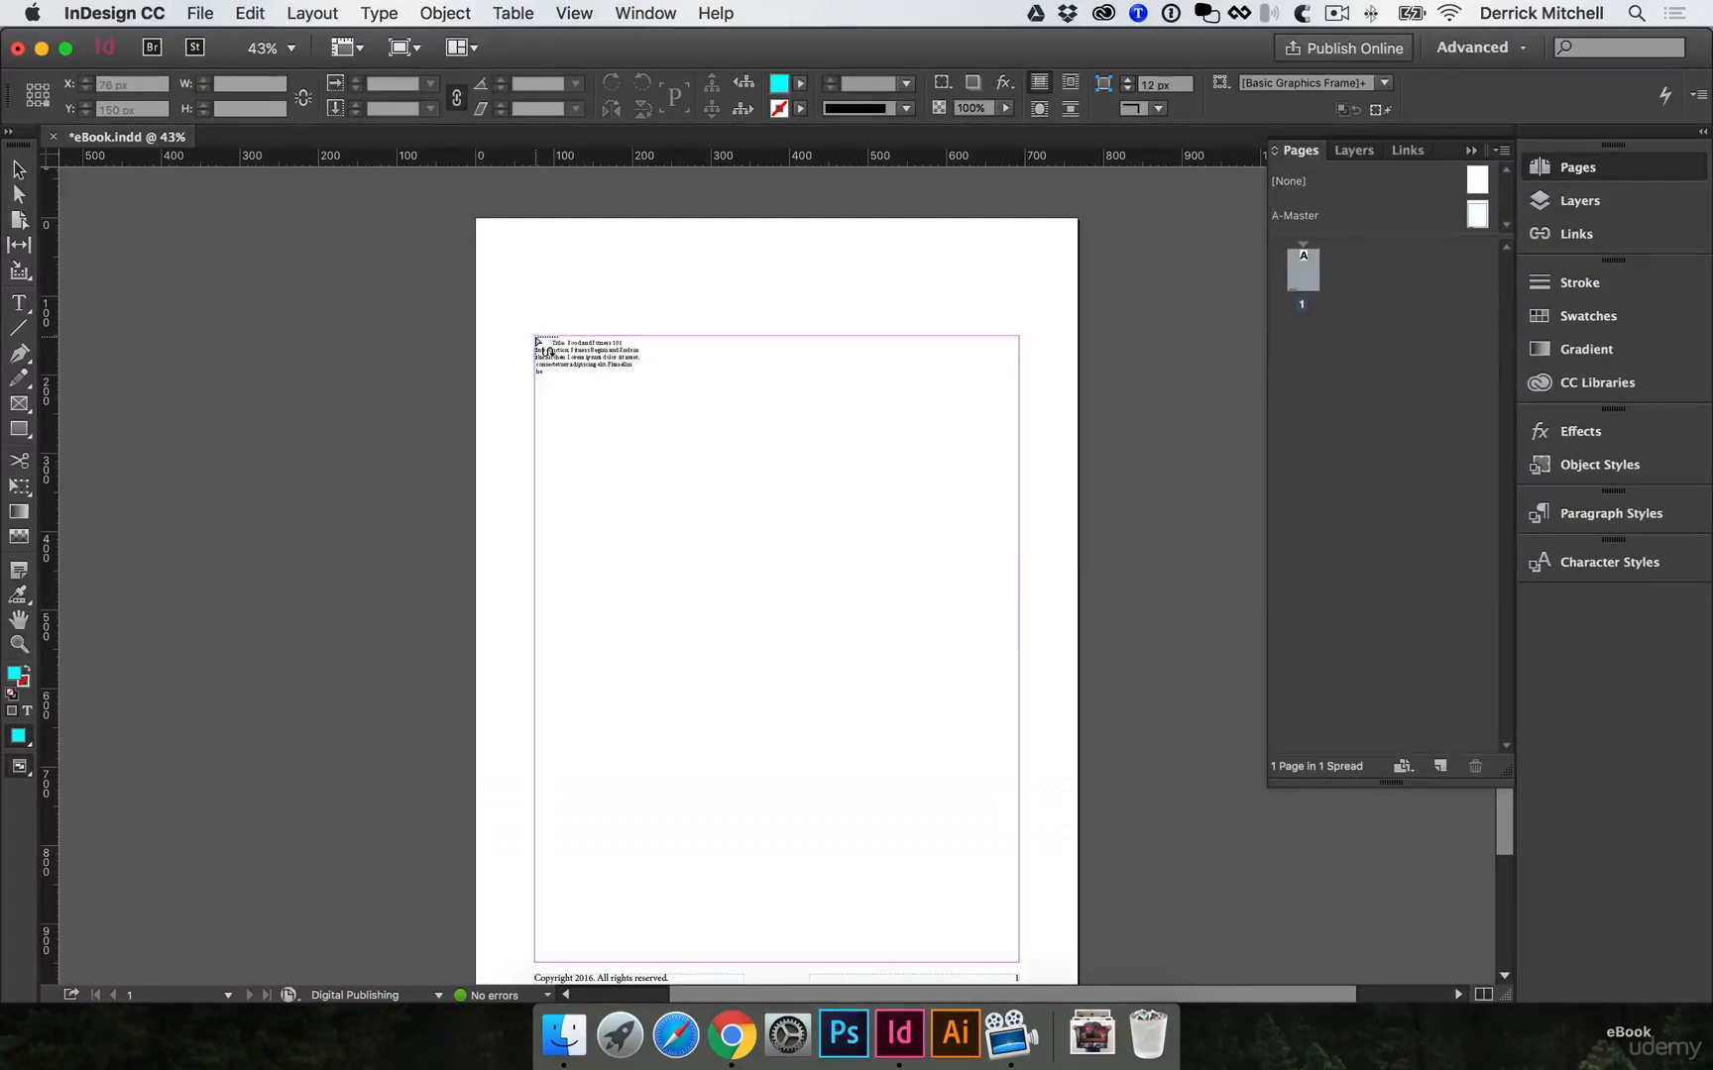
left_click(530, 333, "shift")
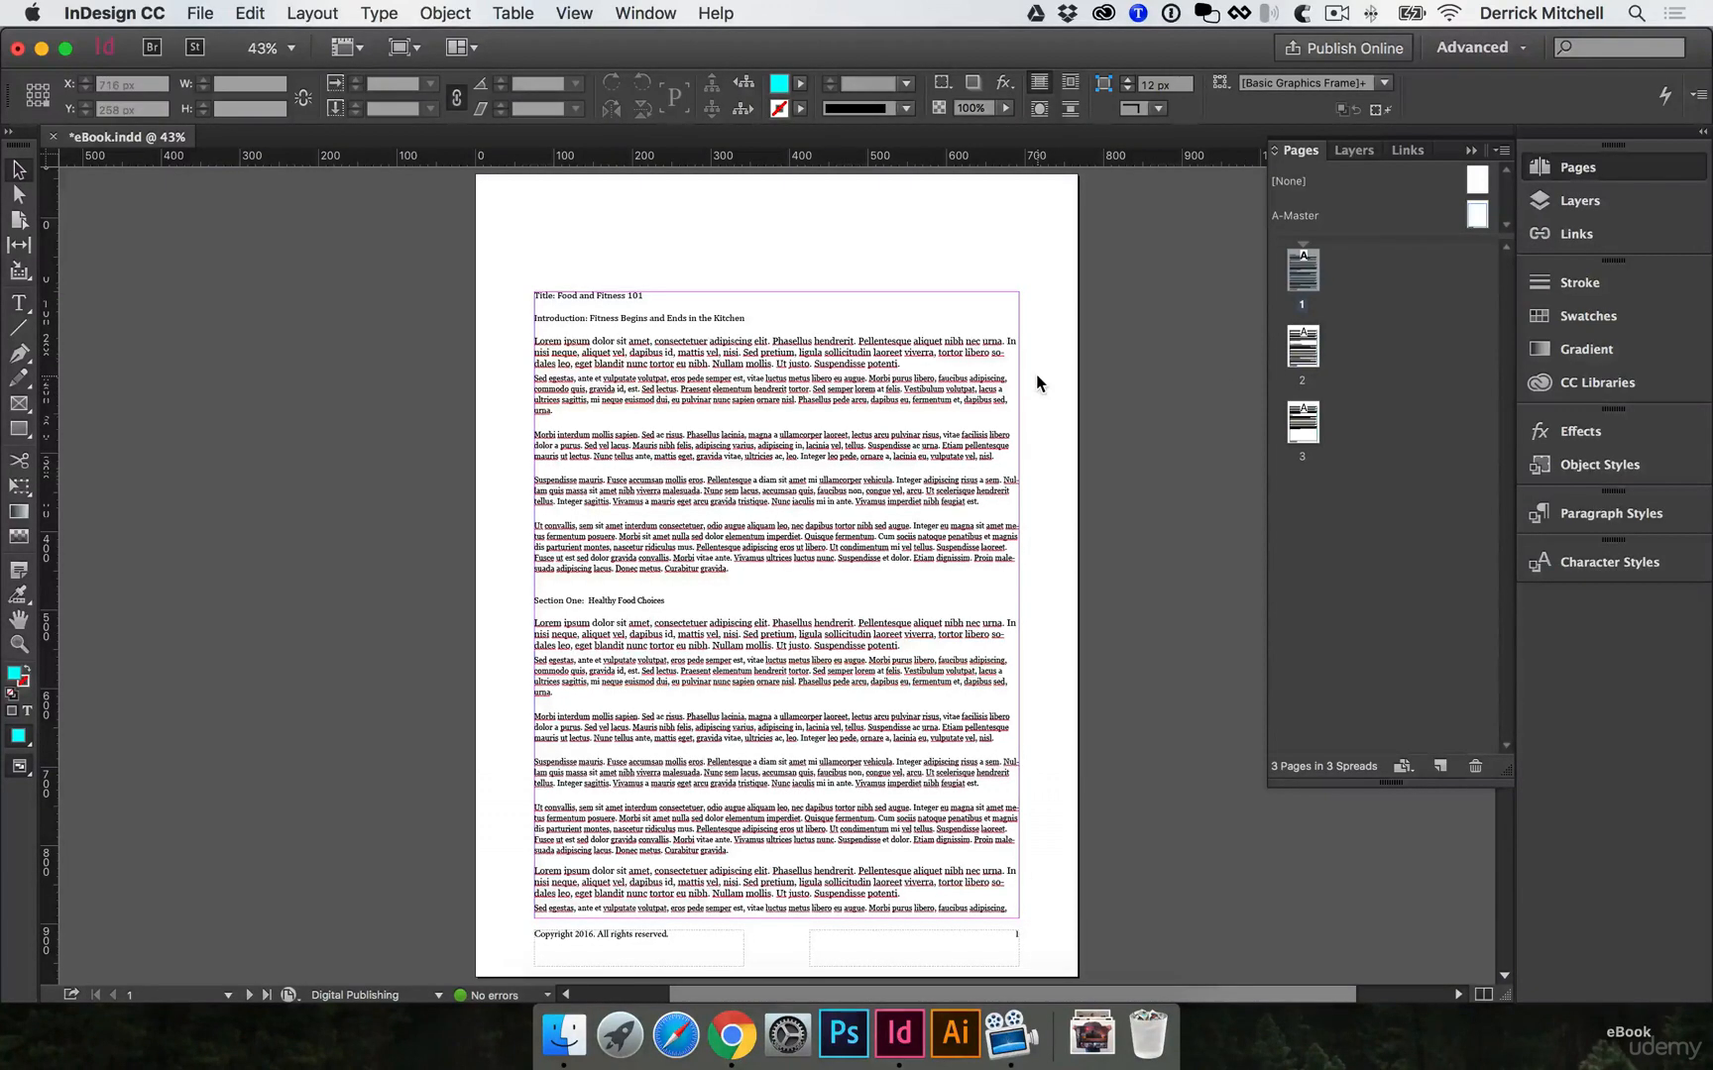
key("super+s")
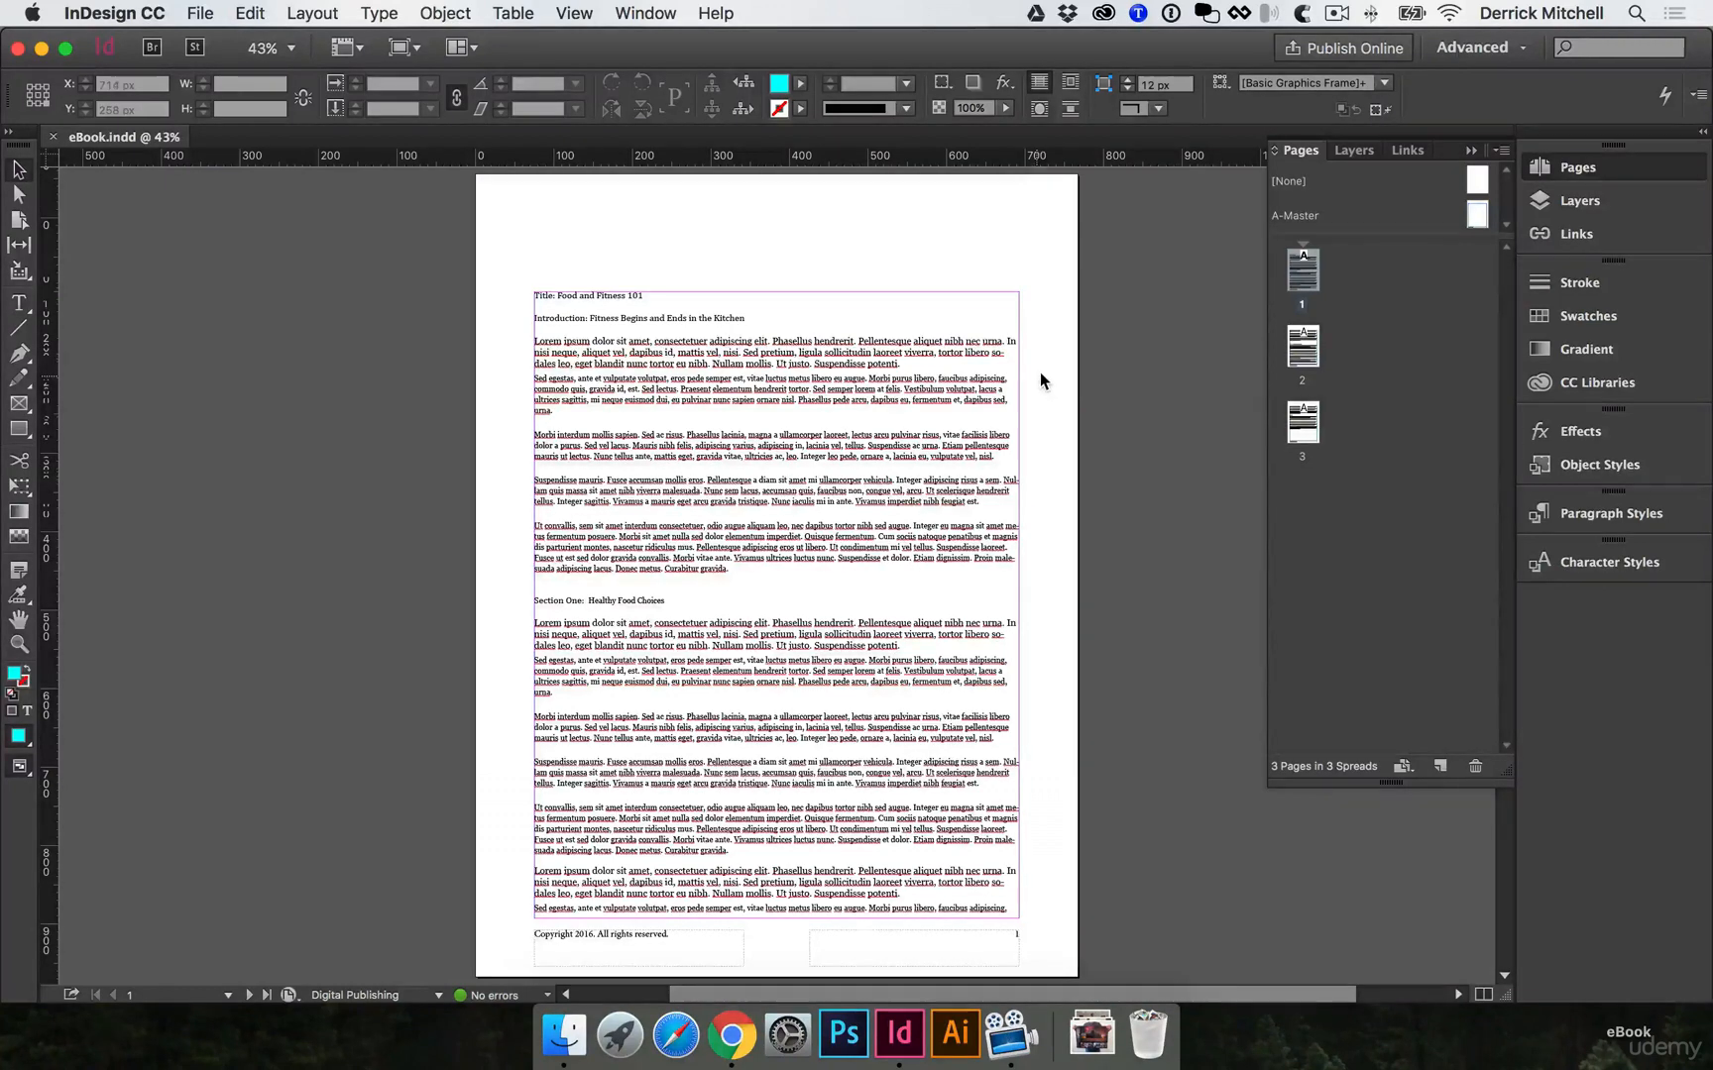
Place the Motivation for Fitness logo from the MTeam library in page 1's header, about 170 px wide.
scroll(1045, 373, "up", 1)
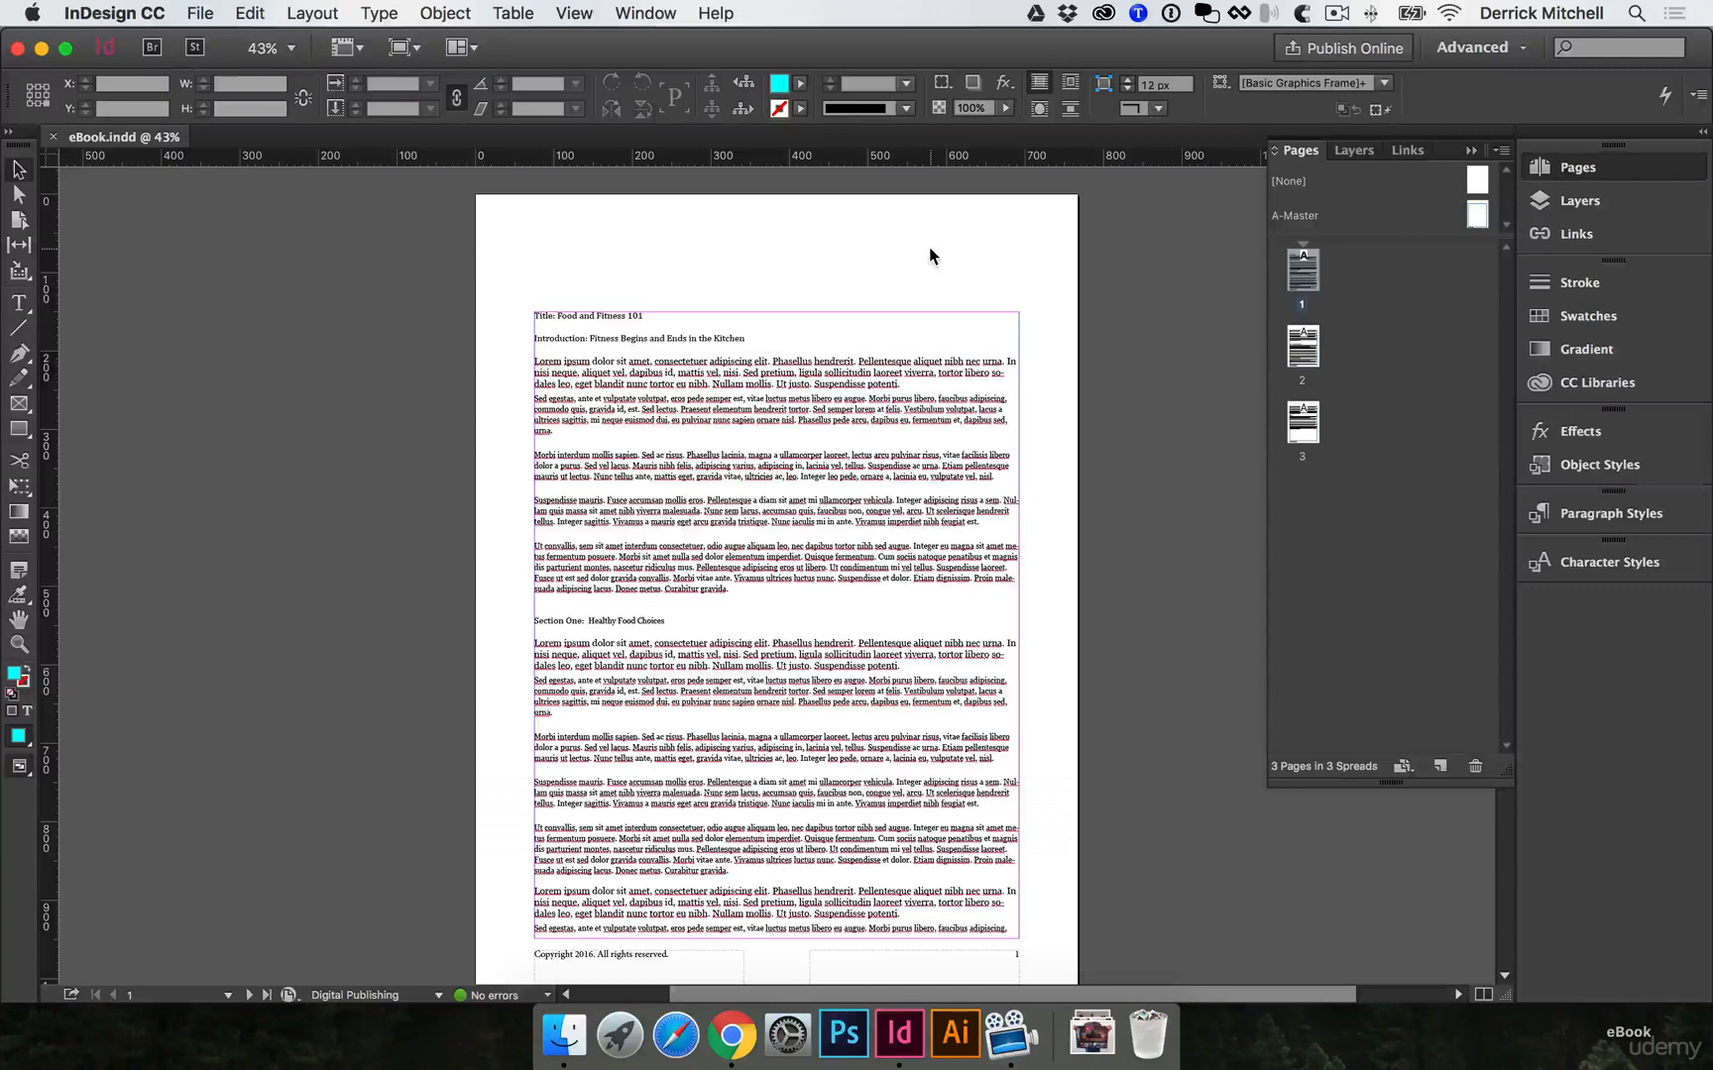
left_click(1675, 383)
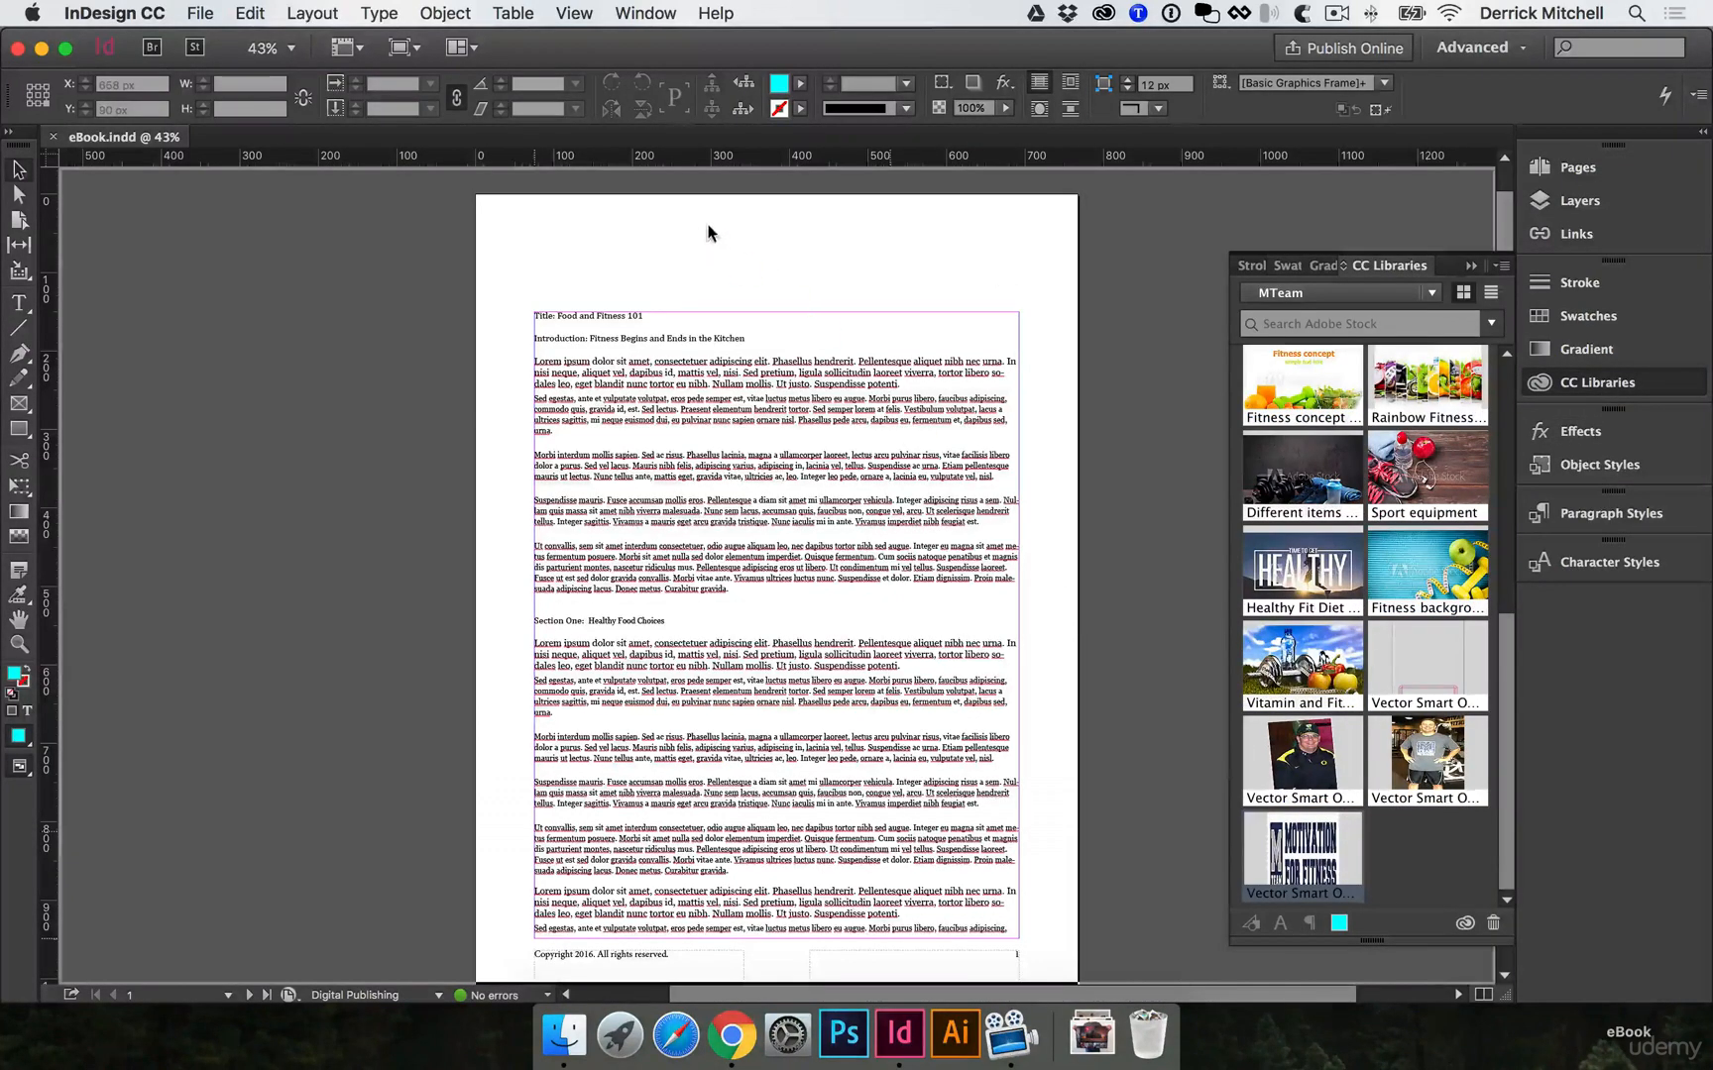
left_click_drag(708, 233, 810, 295)
left_click(880, 275)
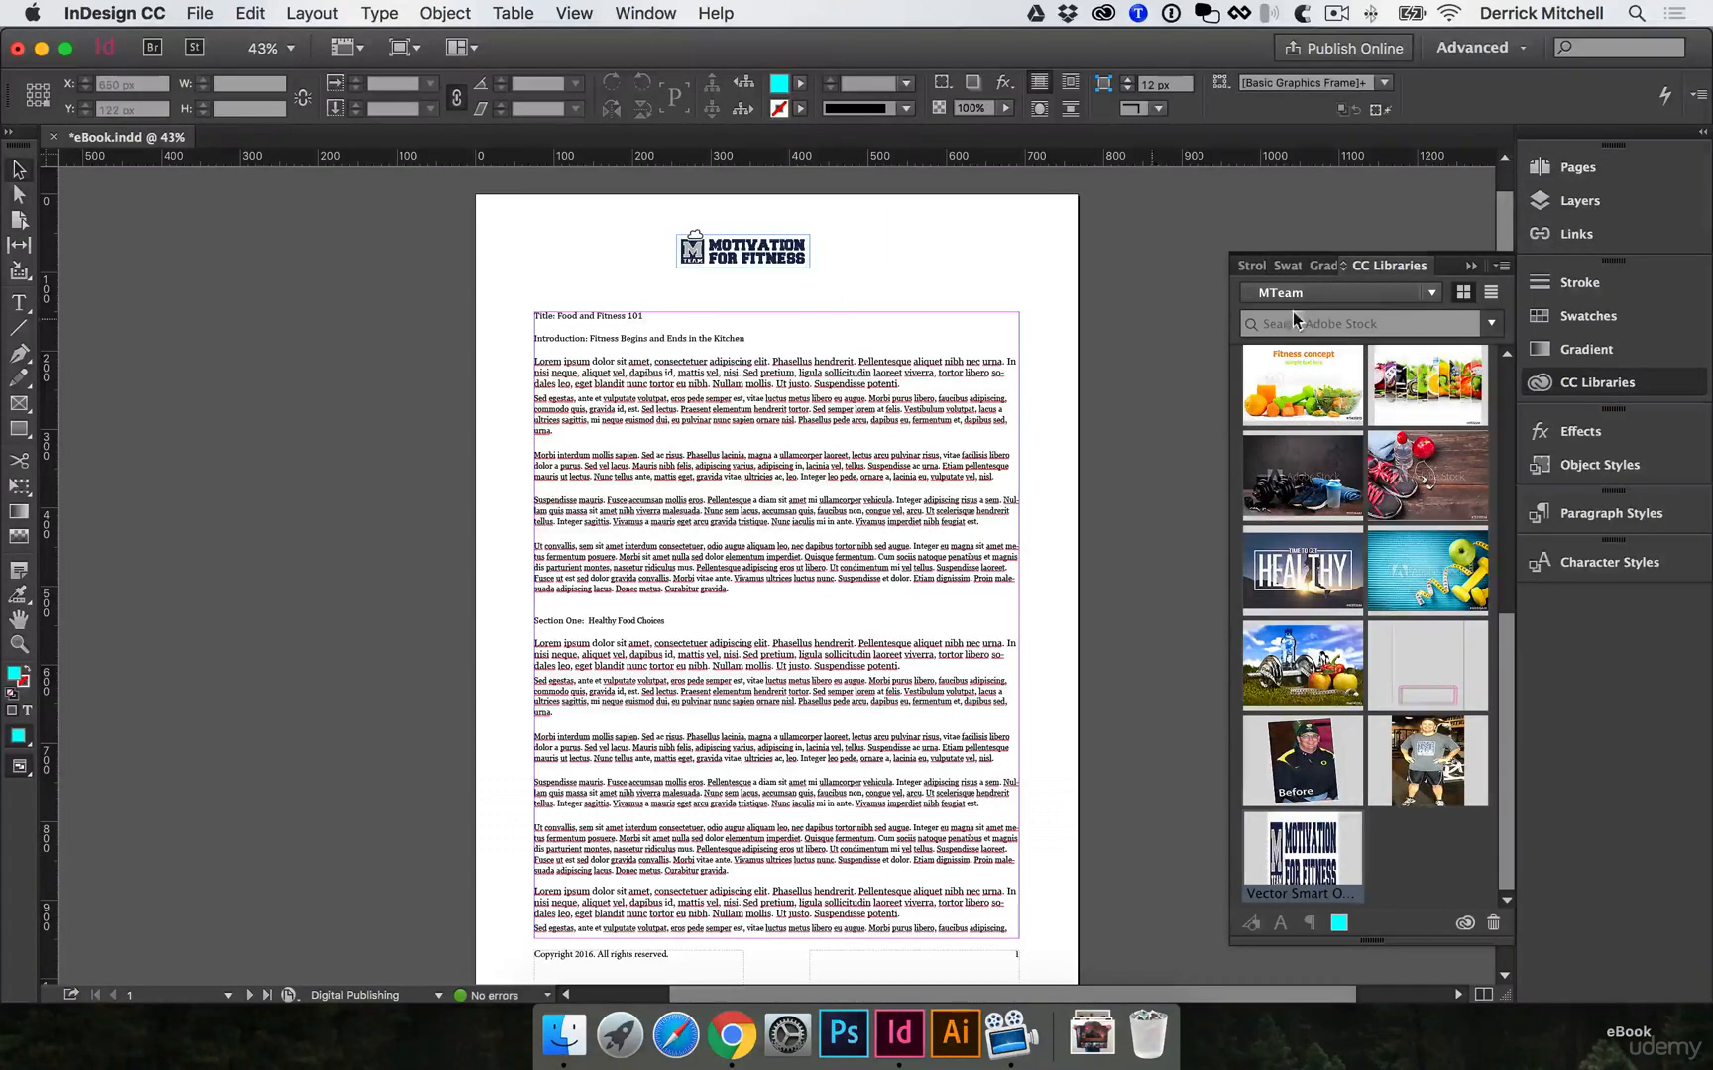
Check page 3 for the header logo and cut the logo from page 1.
left_click(1601, 175)
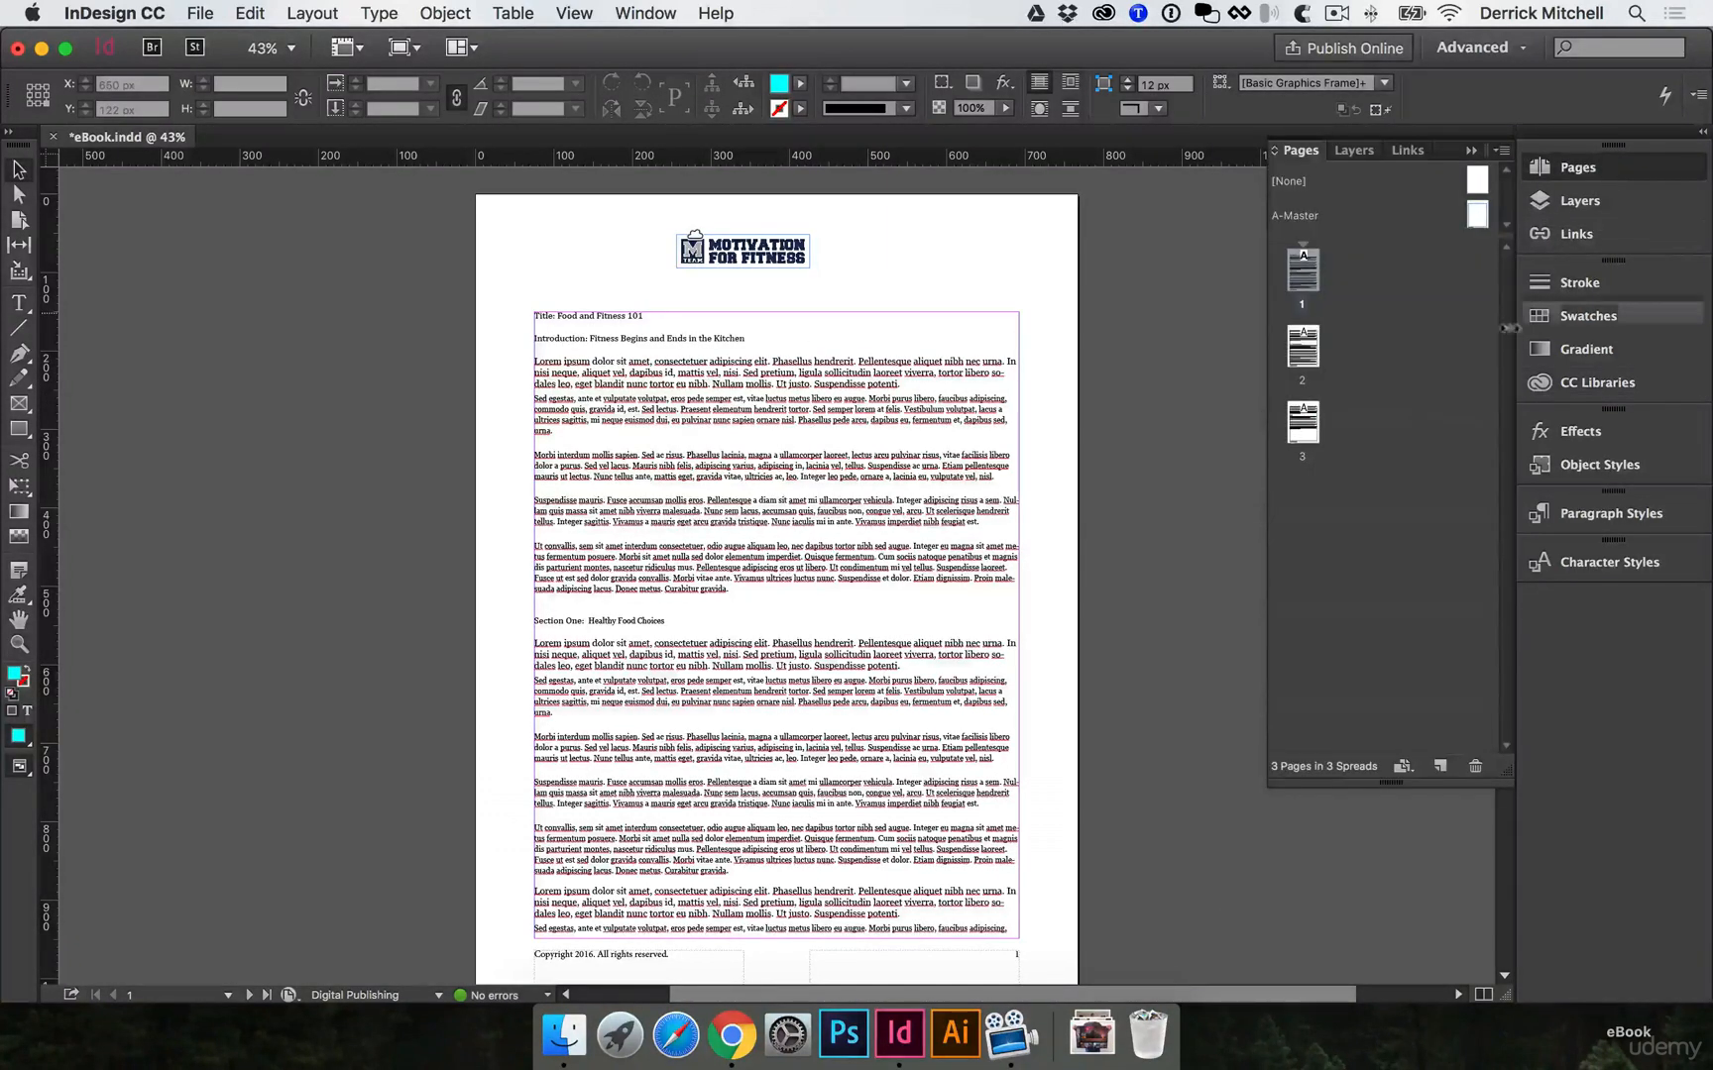
left_click(1304, 353)
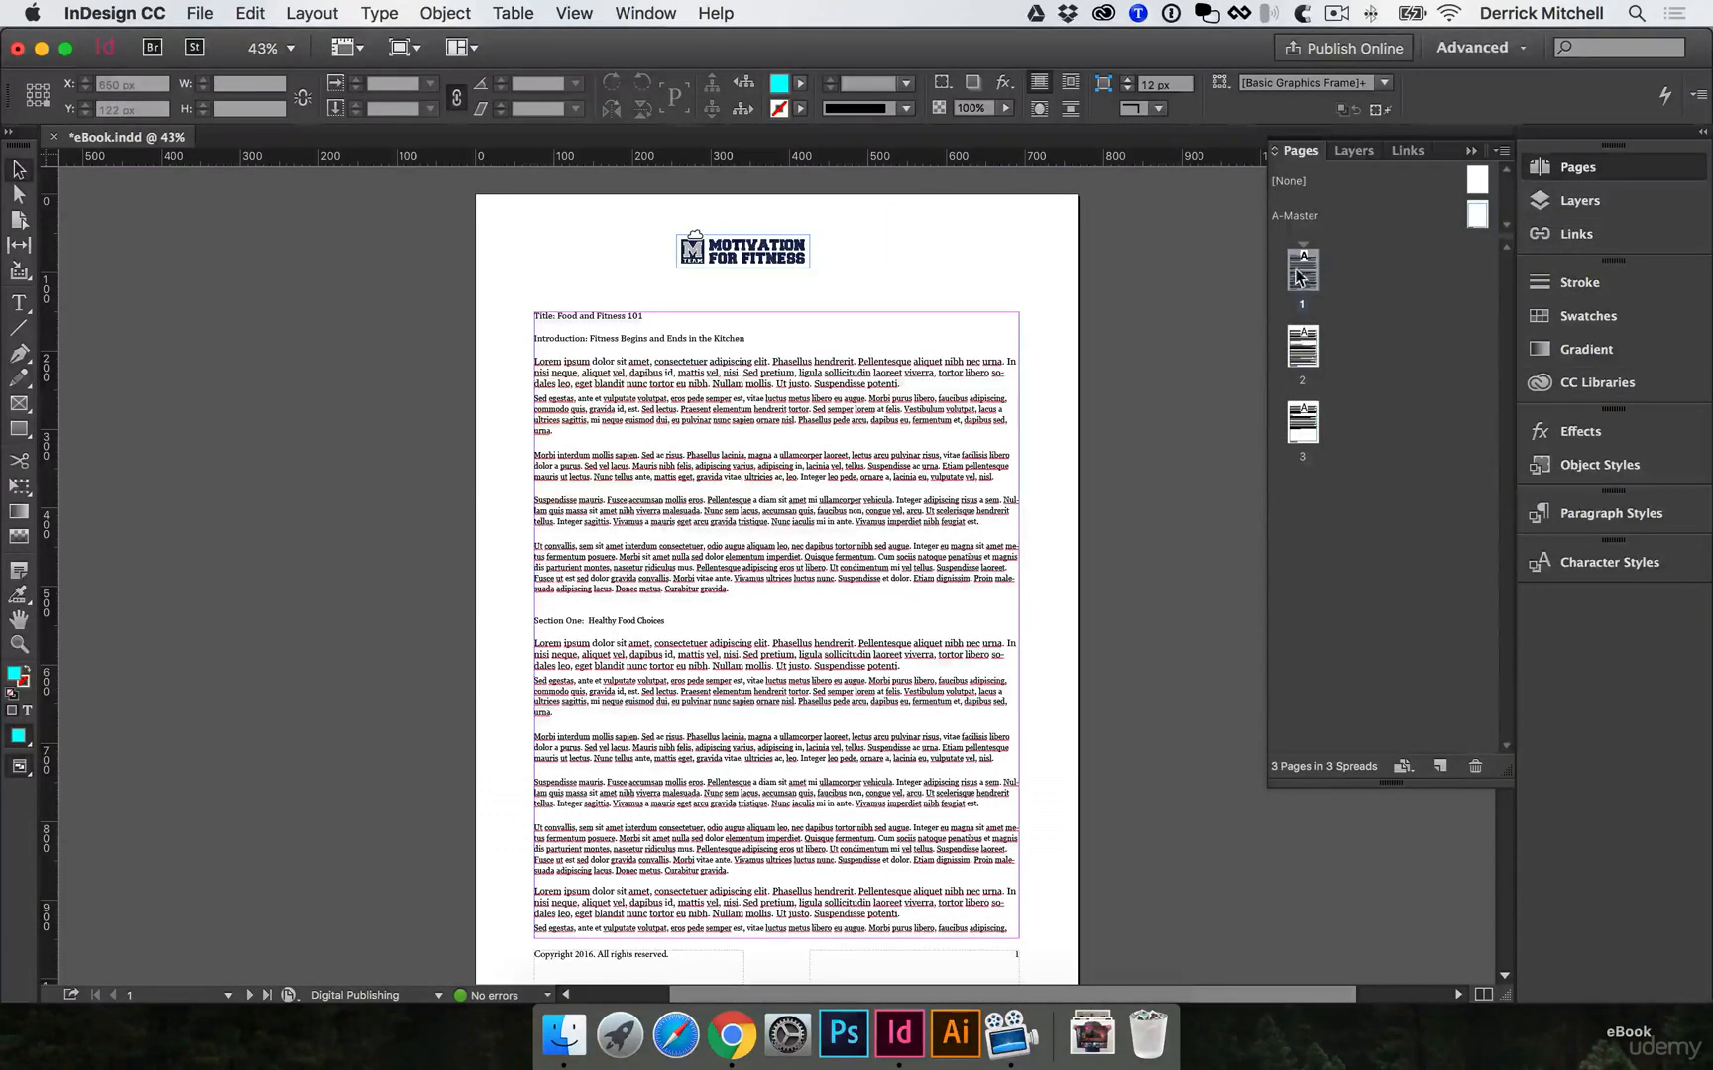
double_click(1304, 434)
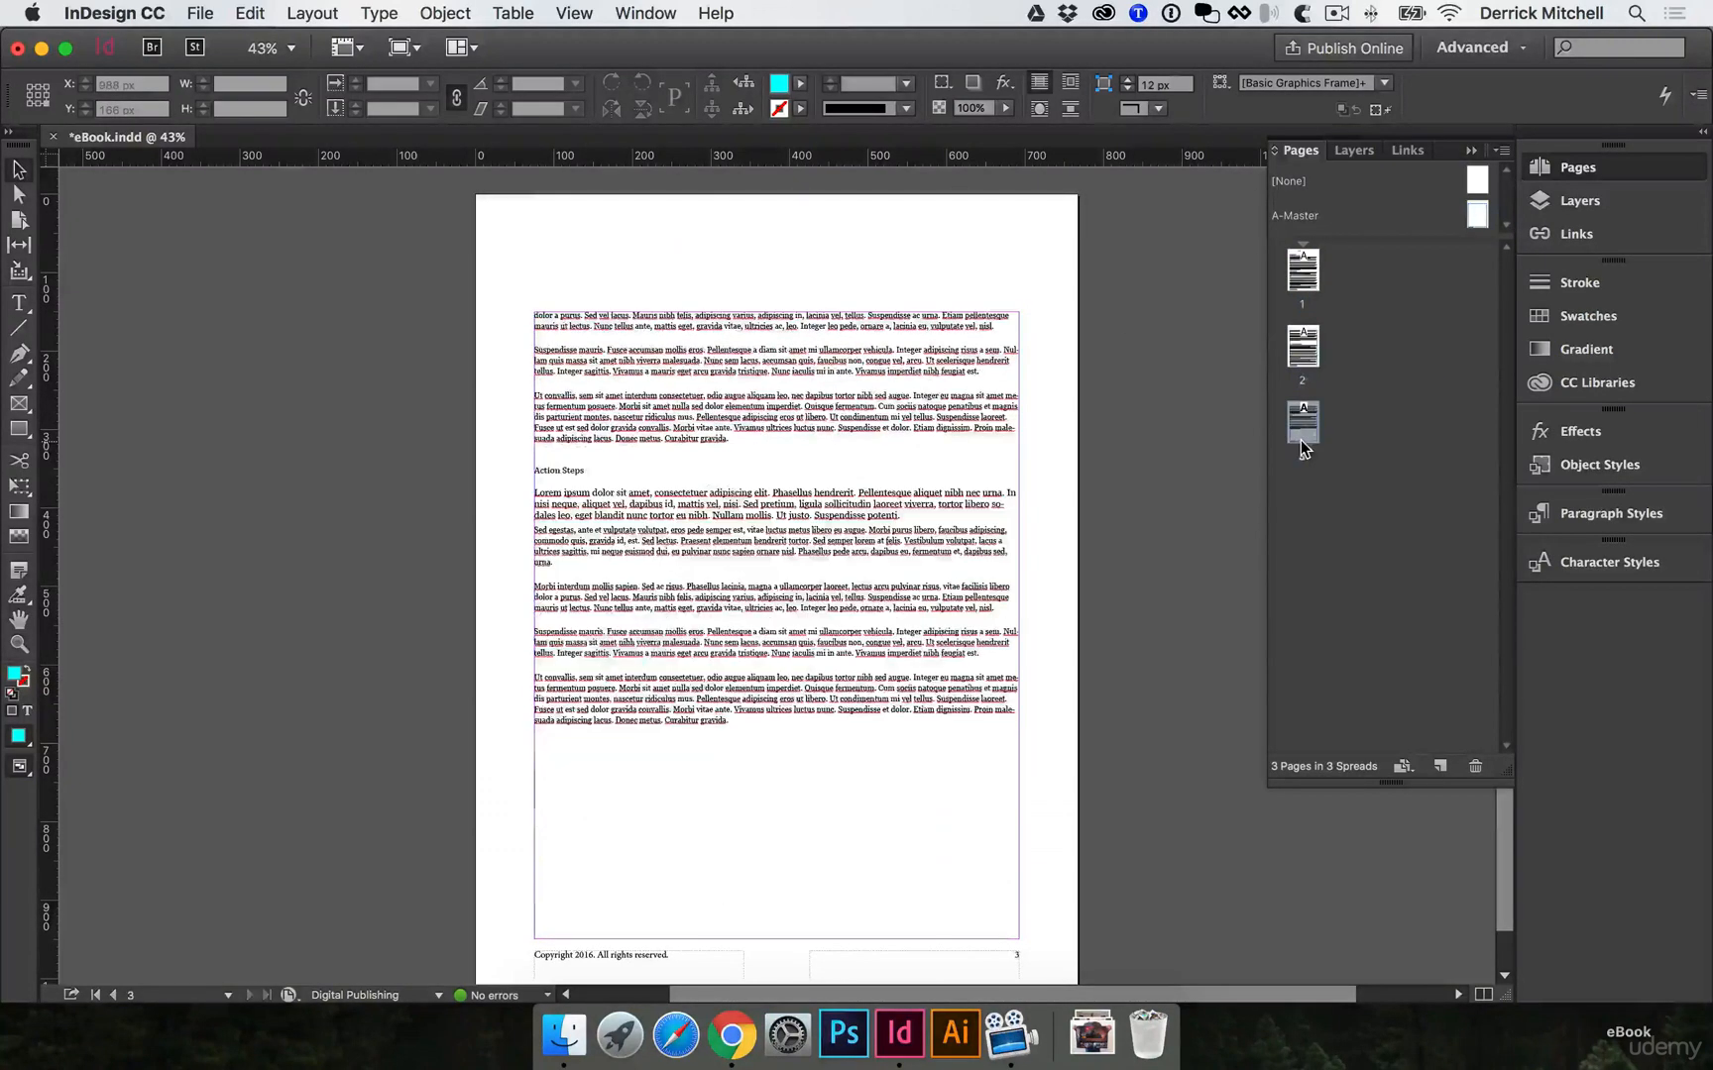
double_click(1296, 274)
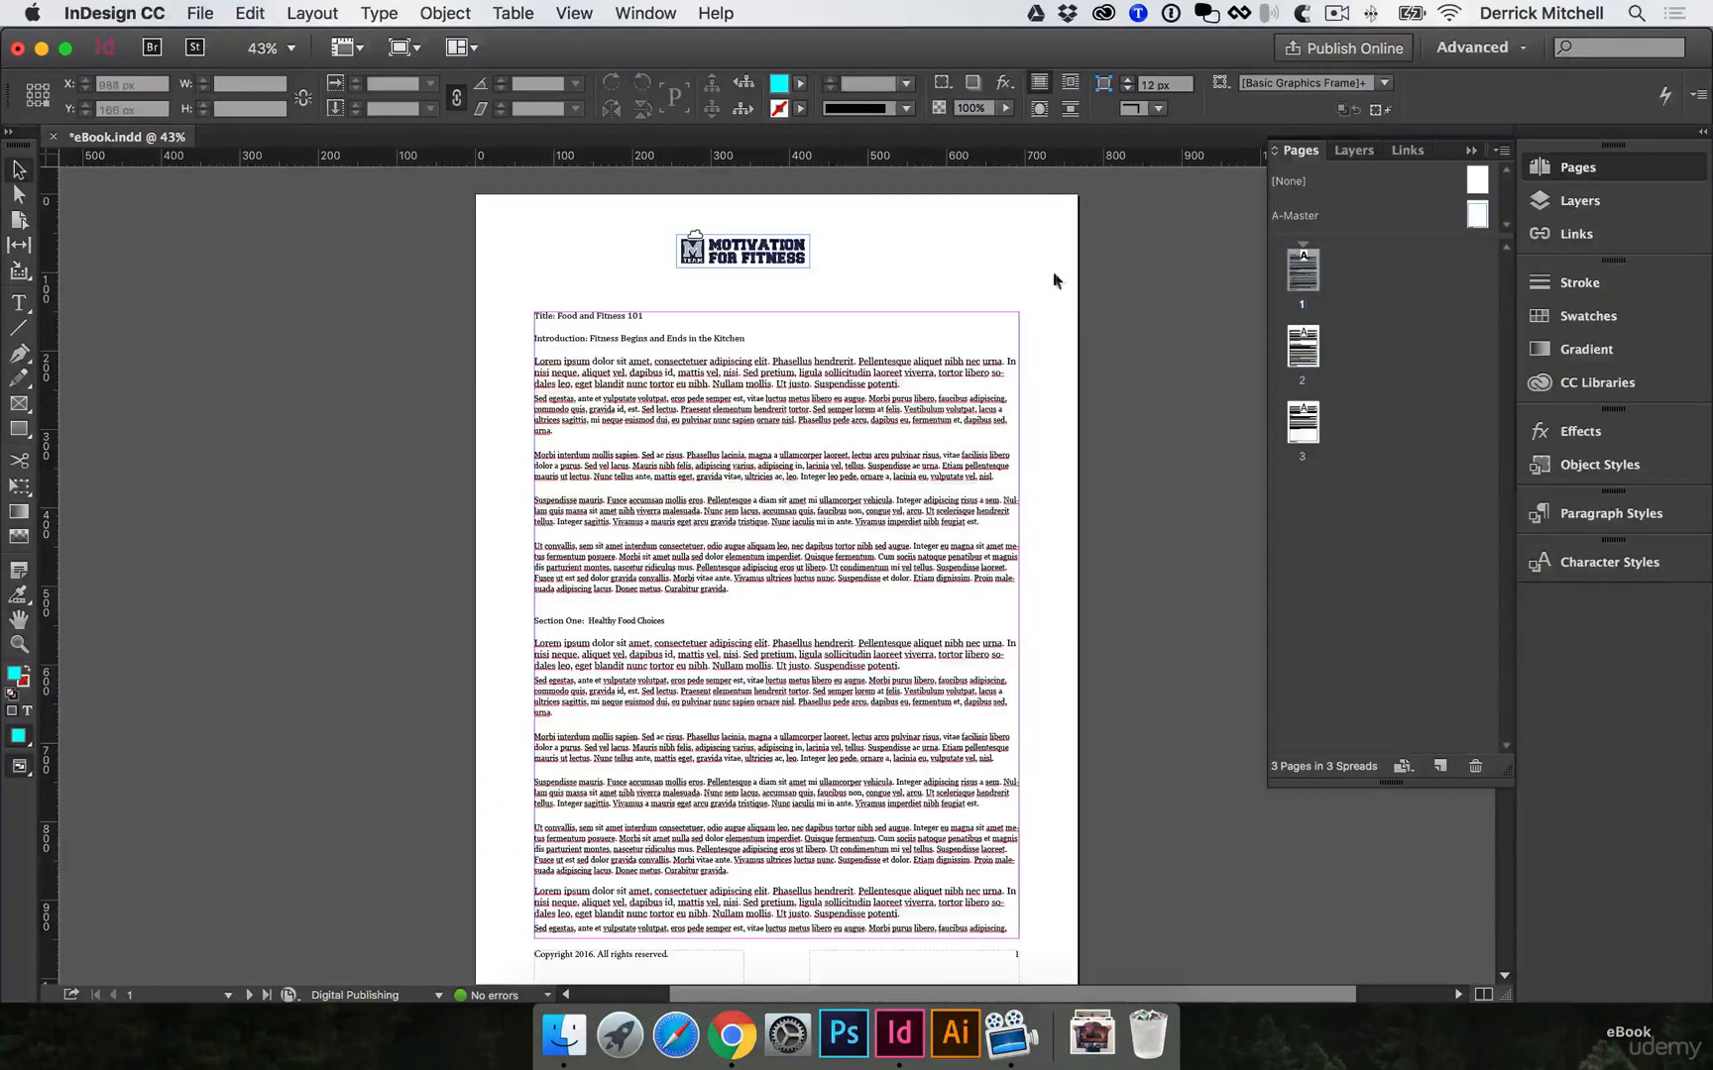
left_click(775, 243)
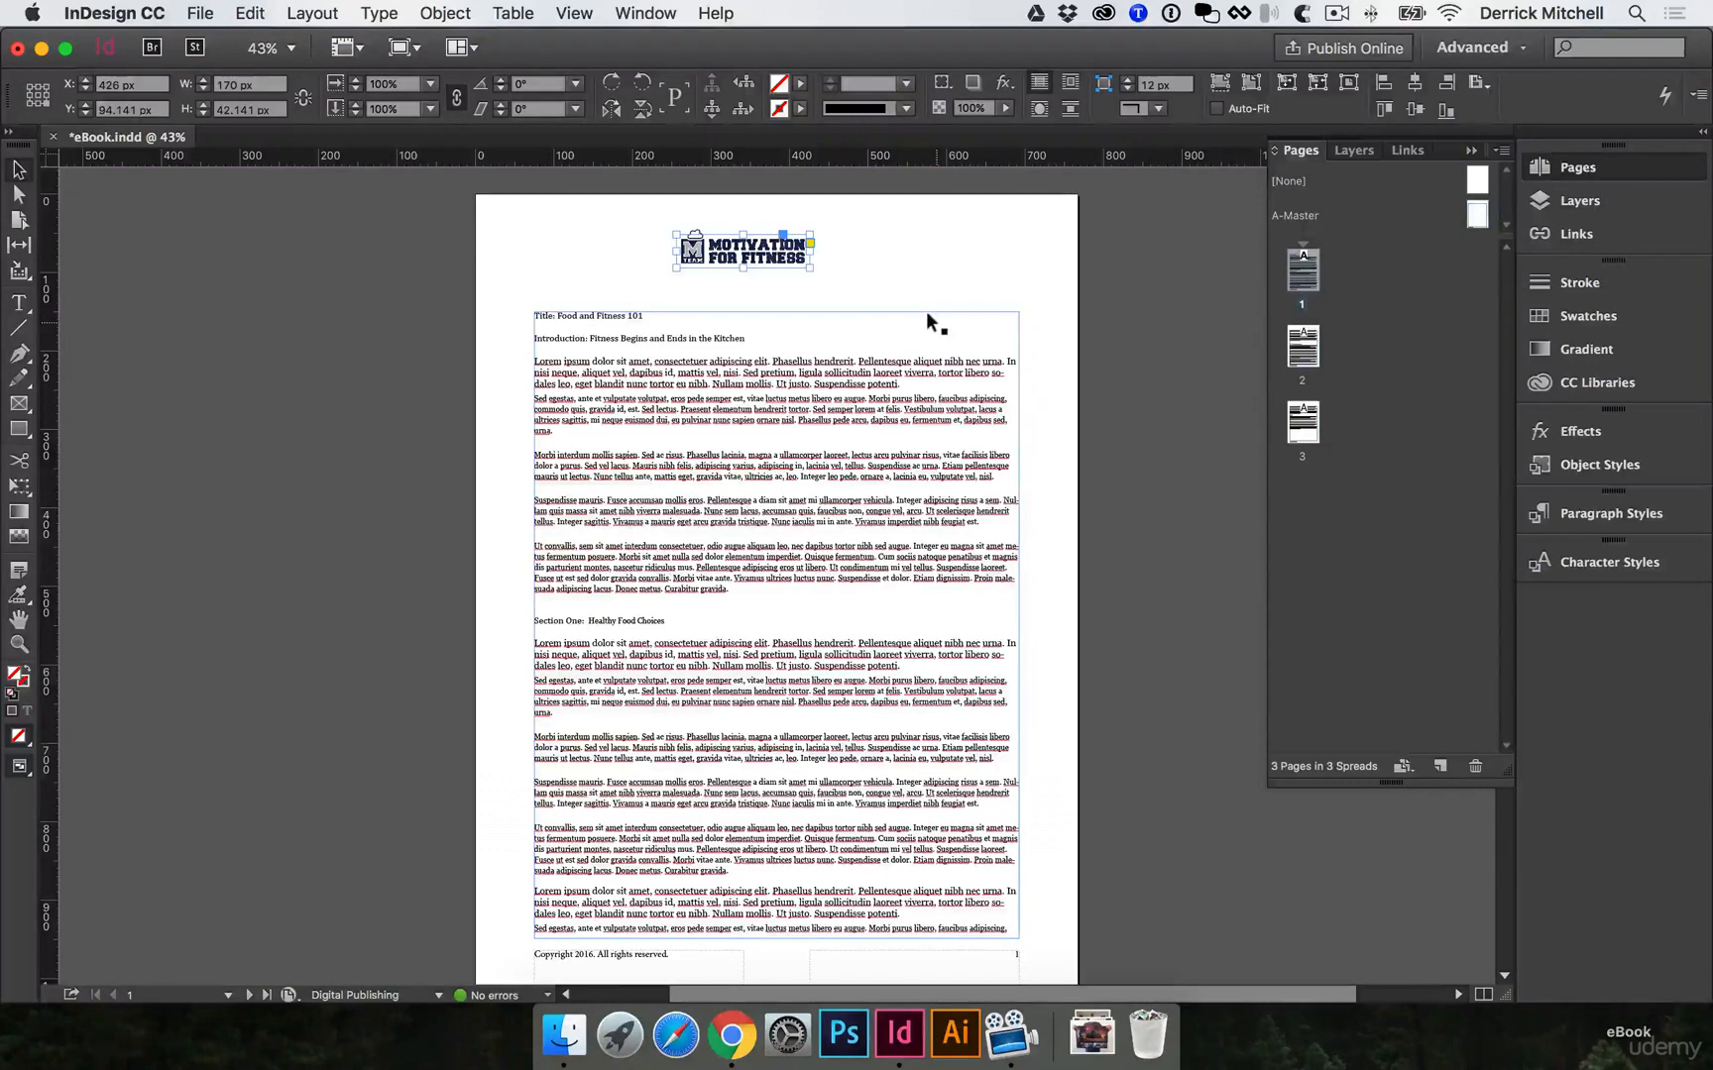
key("Delete")
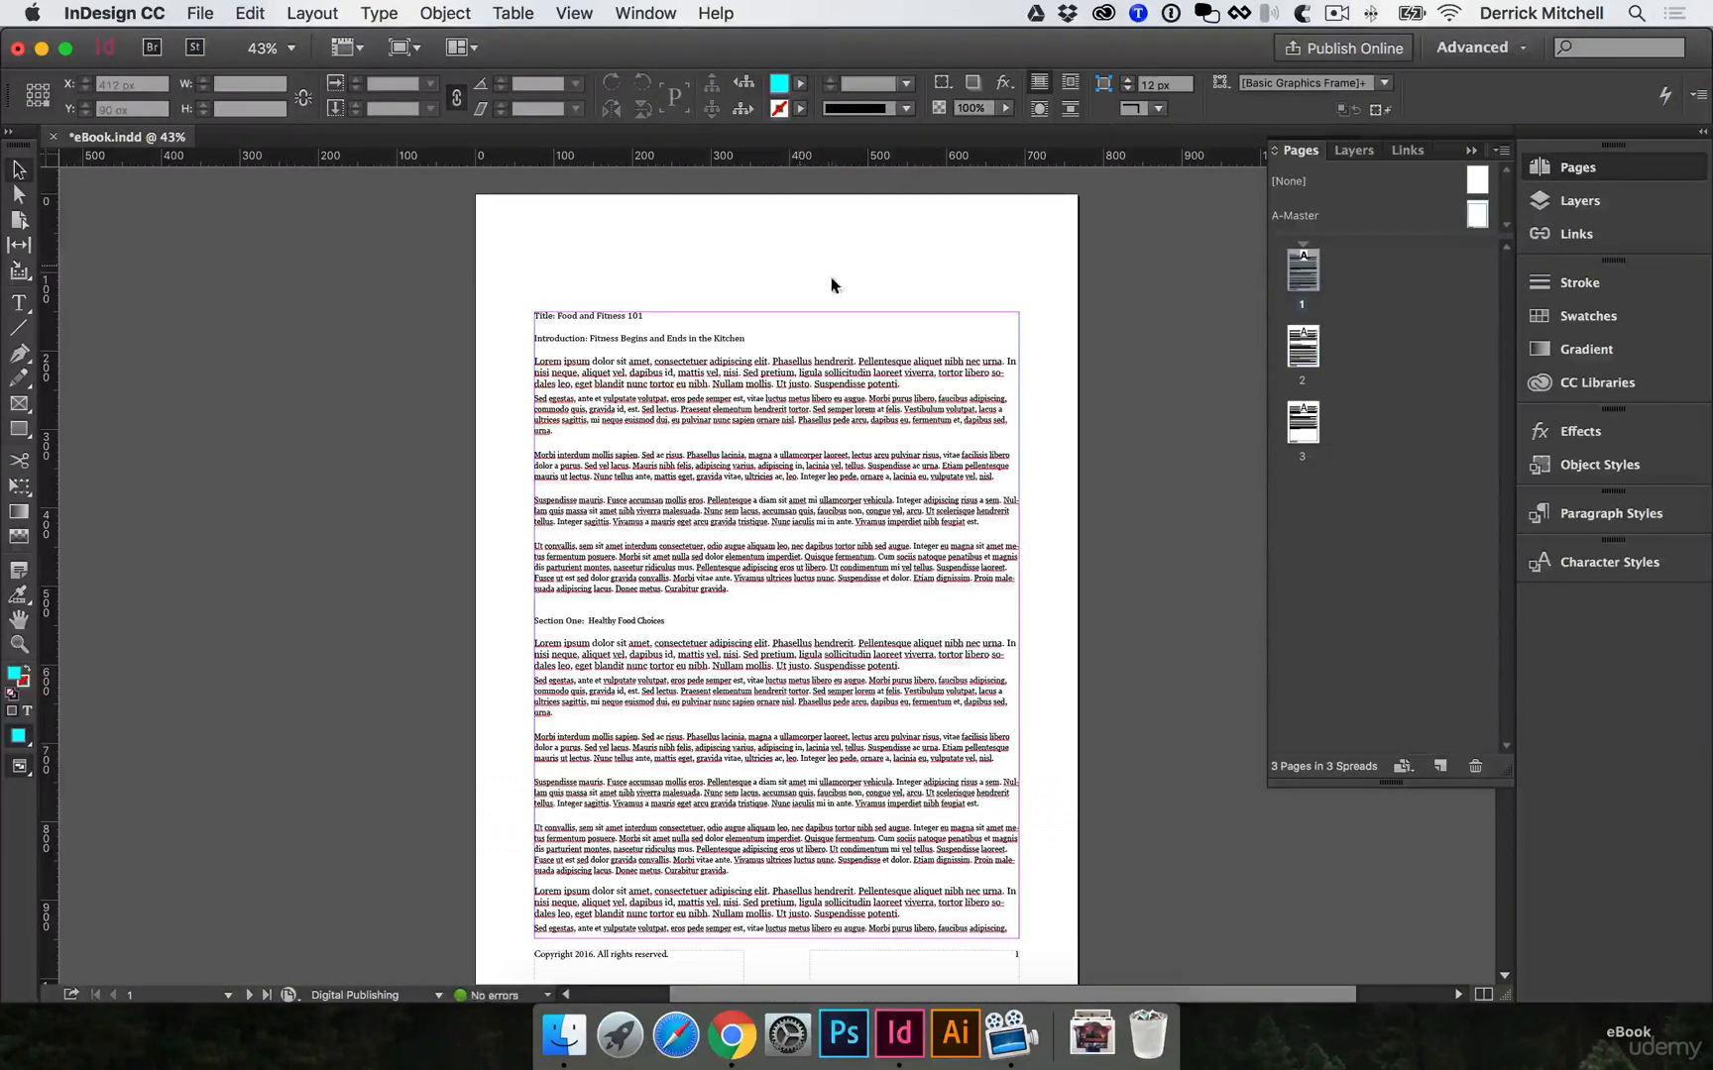
Paste the logo onto the A-Master page, centre it in the header and enlarge it to about 263 by 65 px.
double_click(1475, 215)
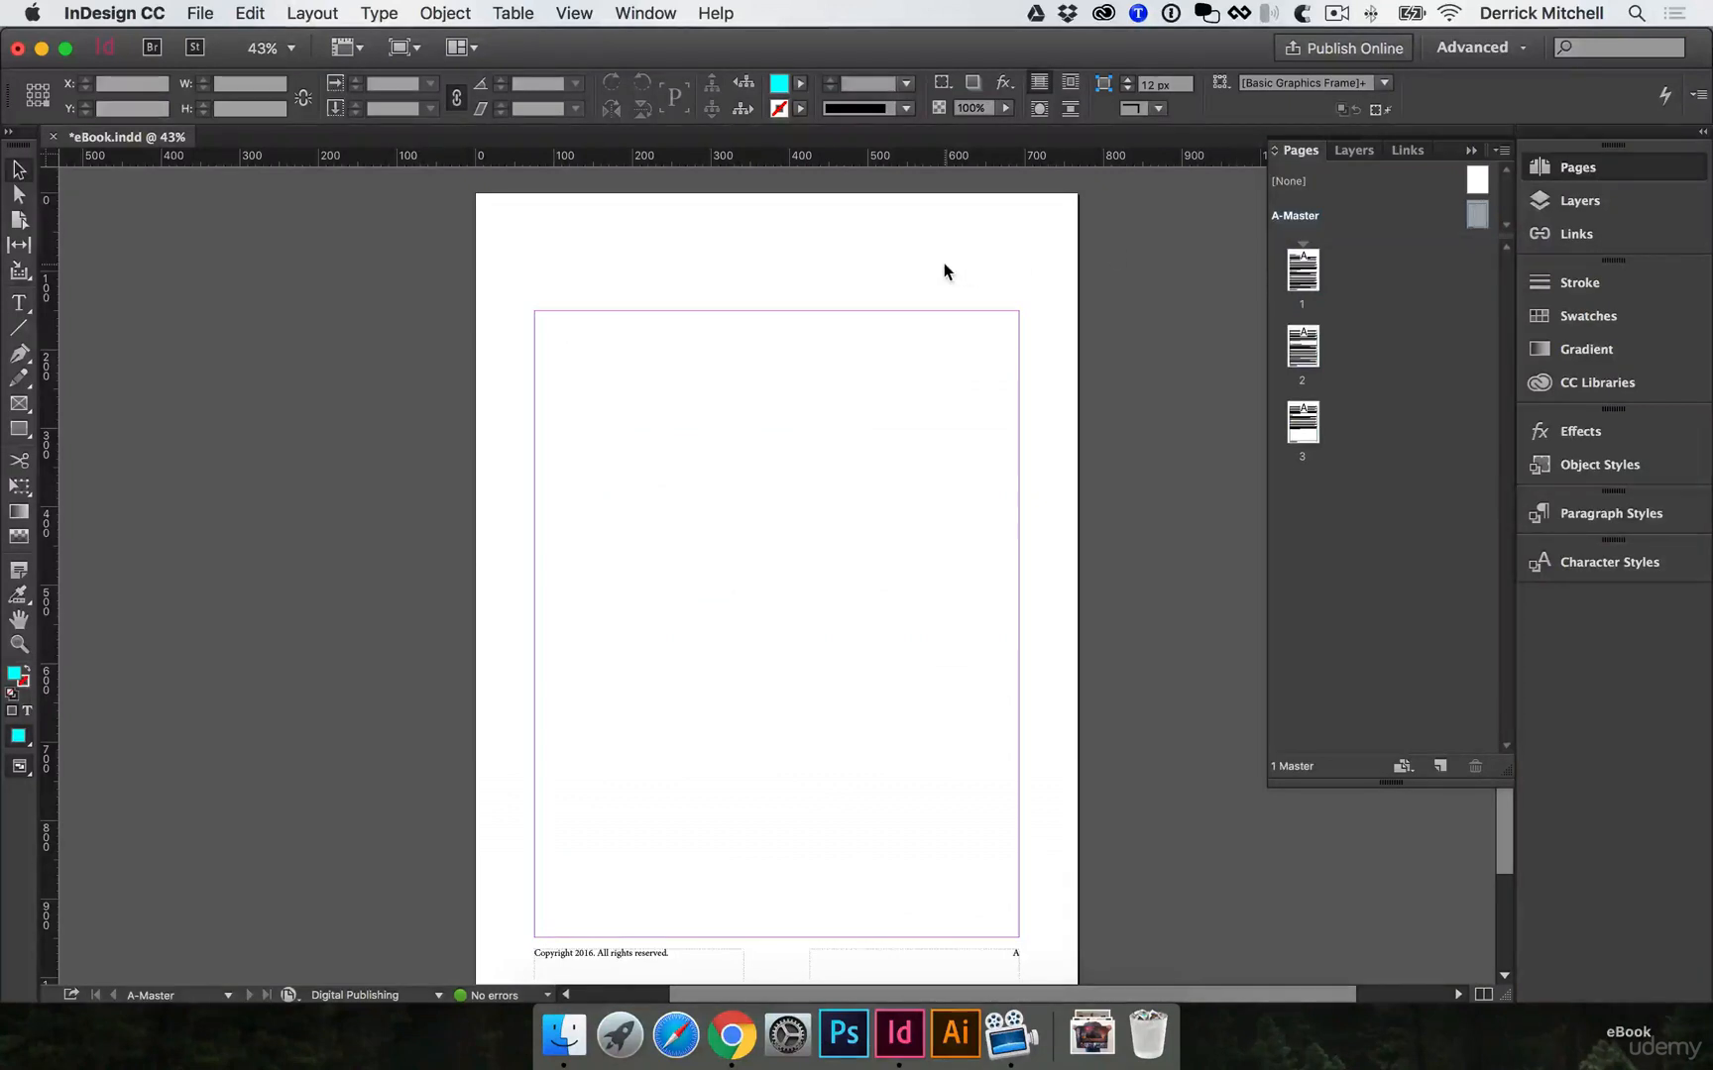
key("super+alt+shift+v")
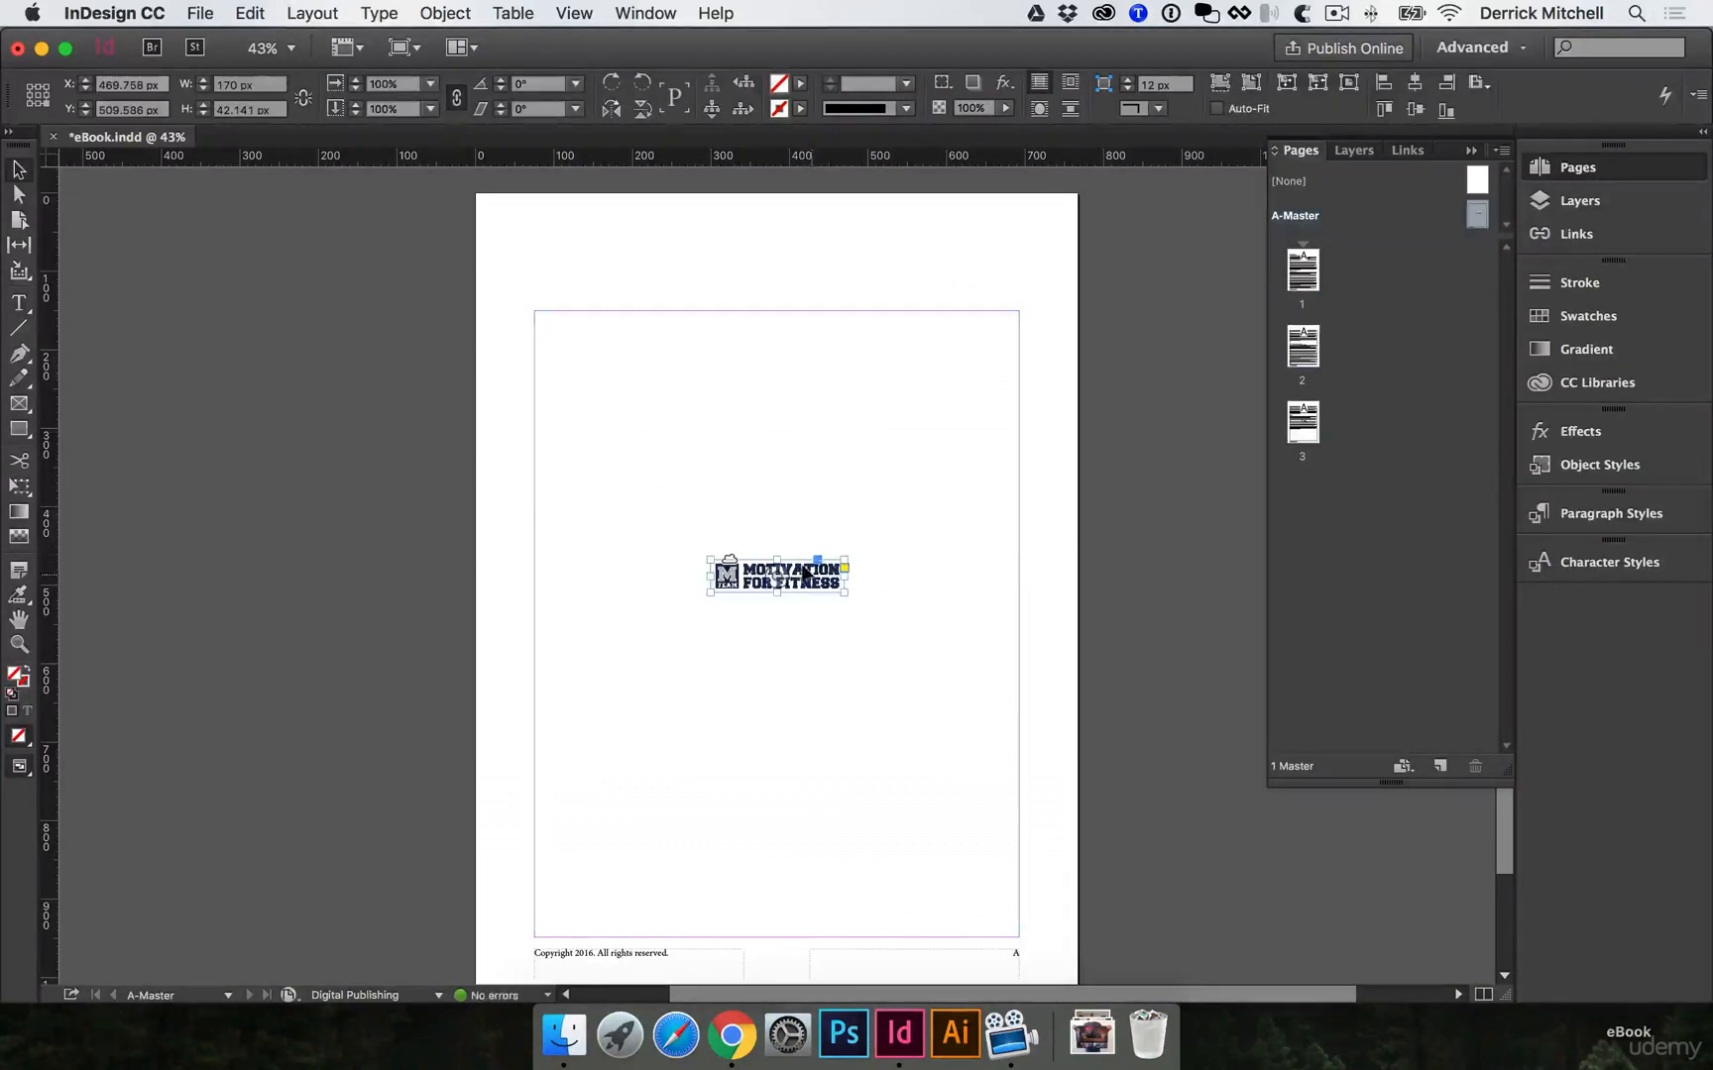
left_click_drag(798, 557, 879, 278)
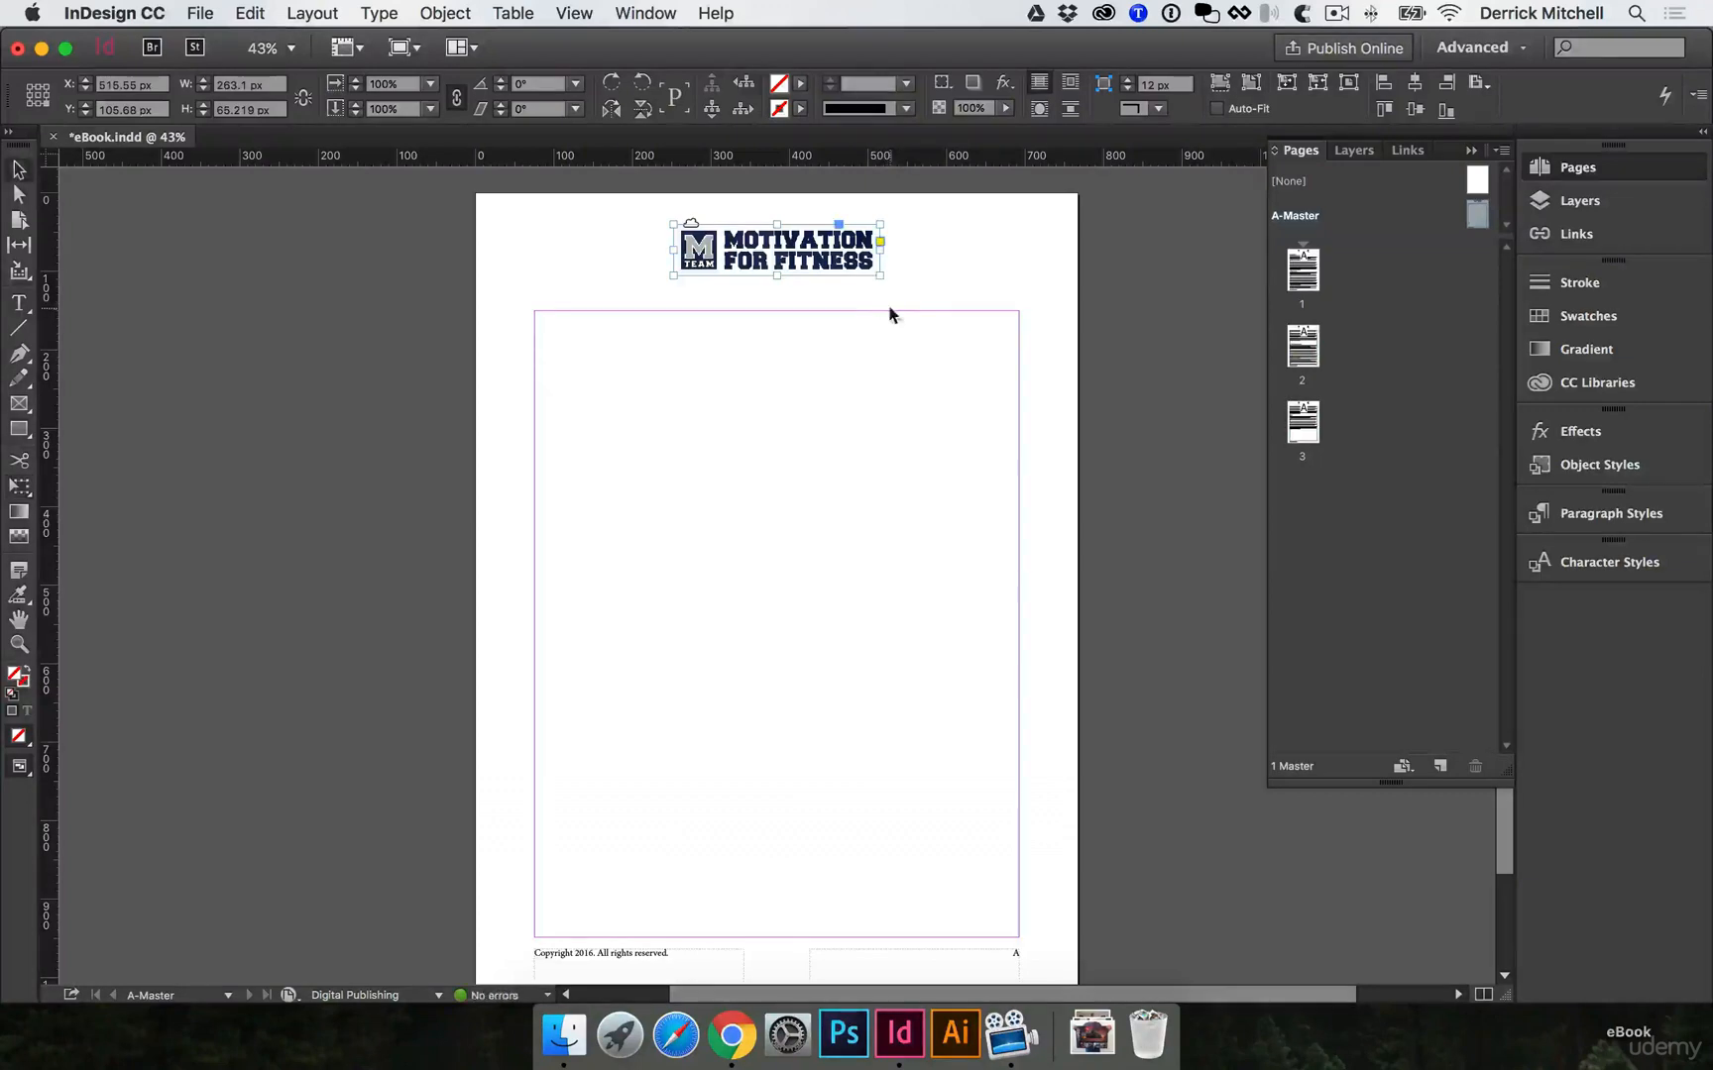
double_click(1301, 274)
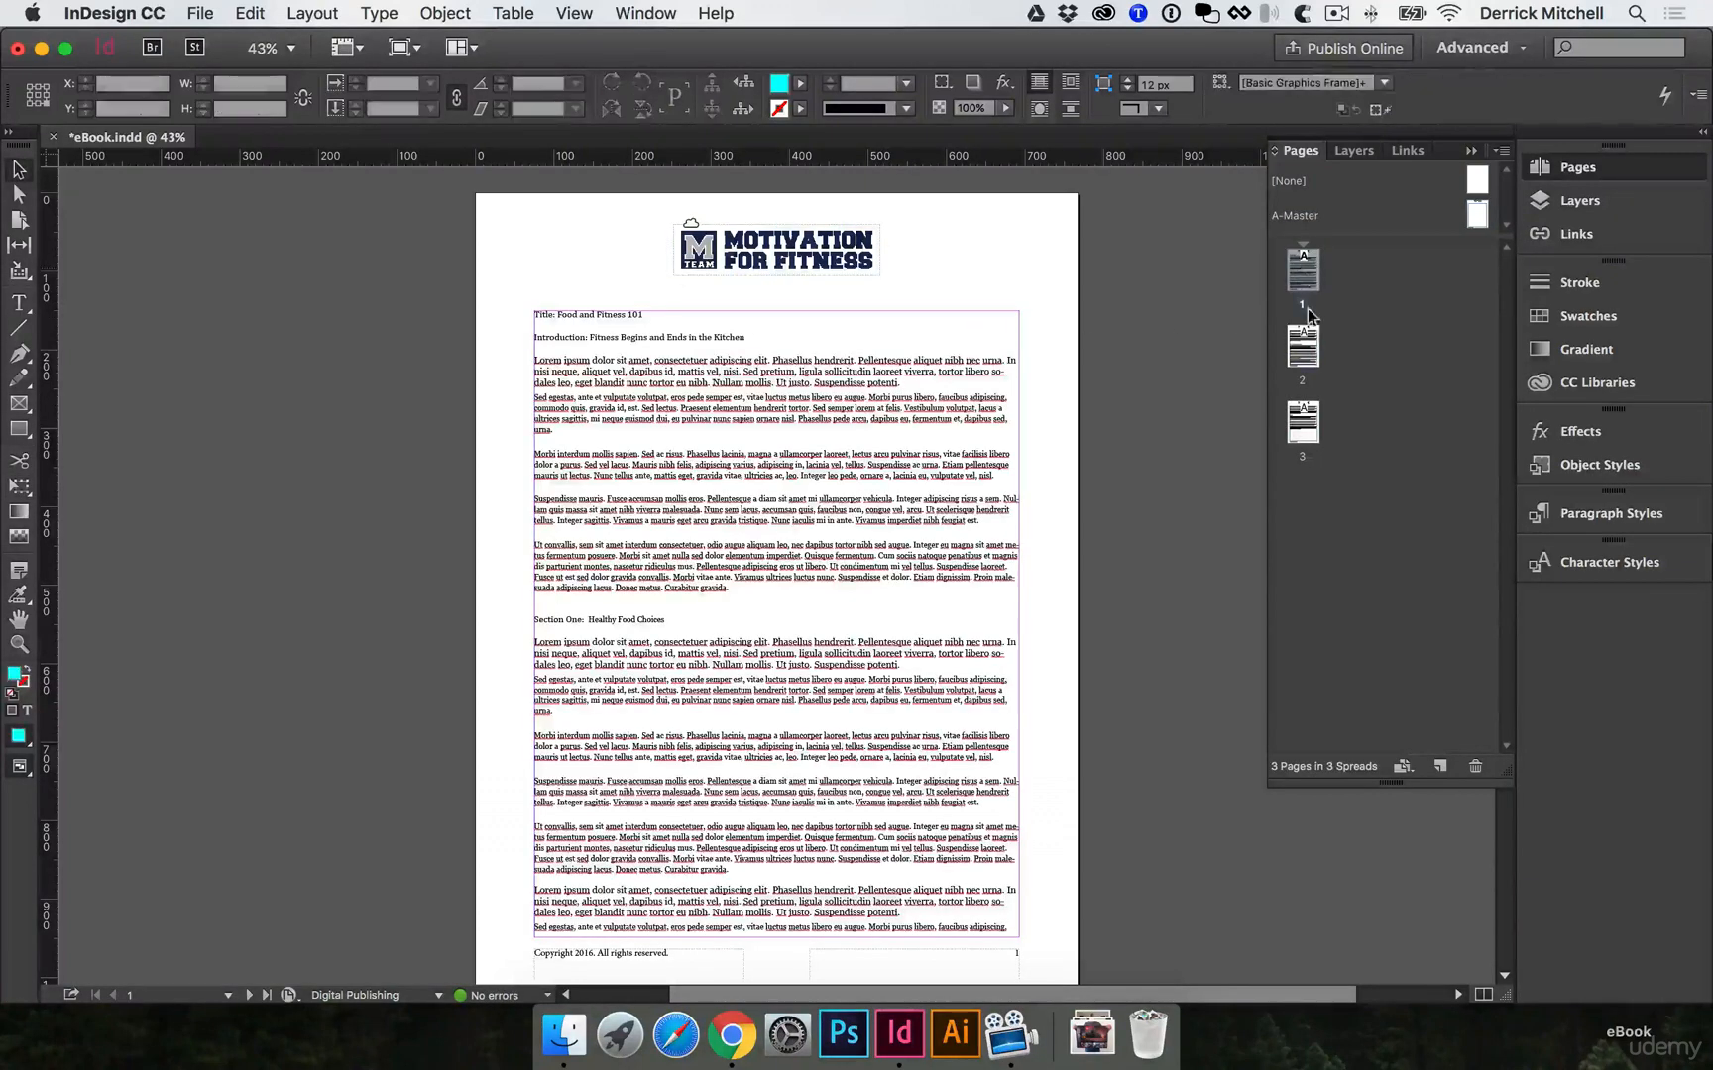
double_click(1302, 349)
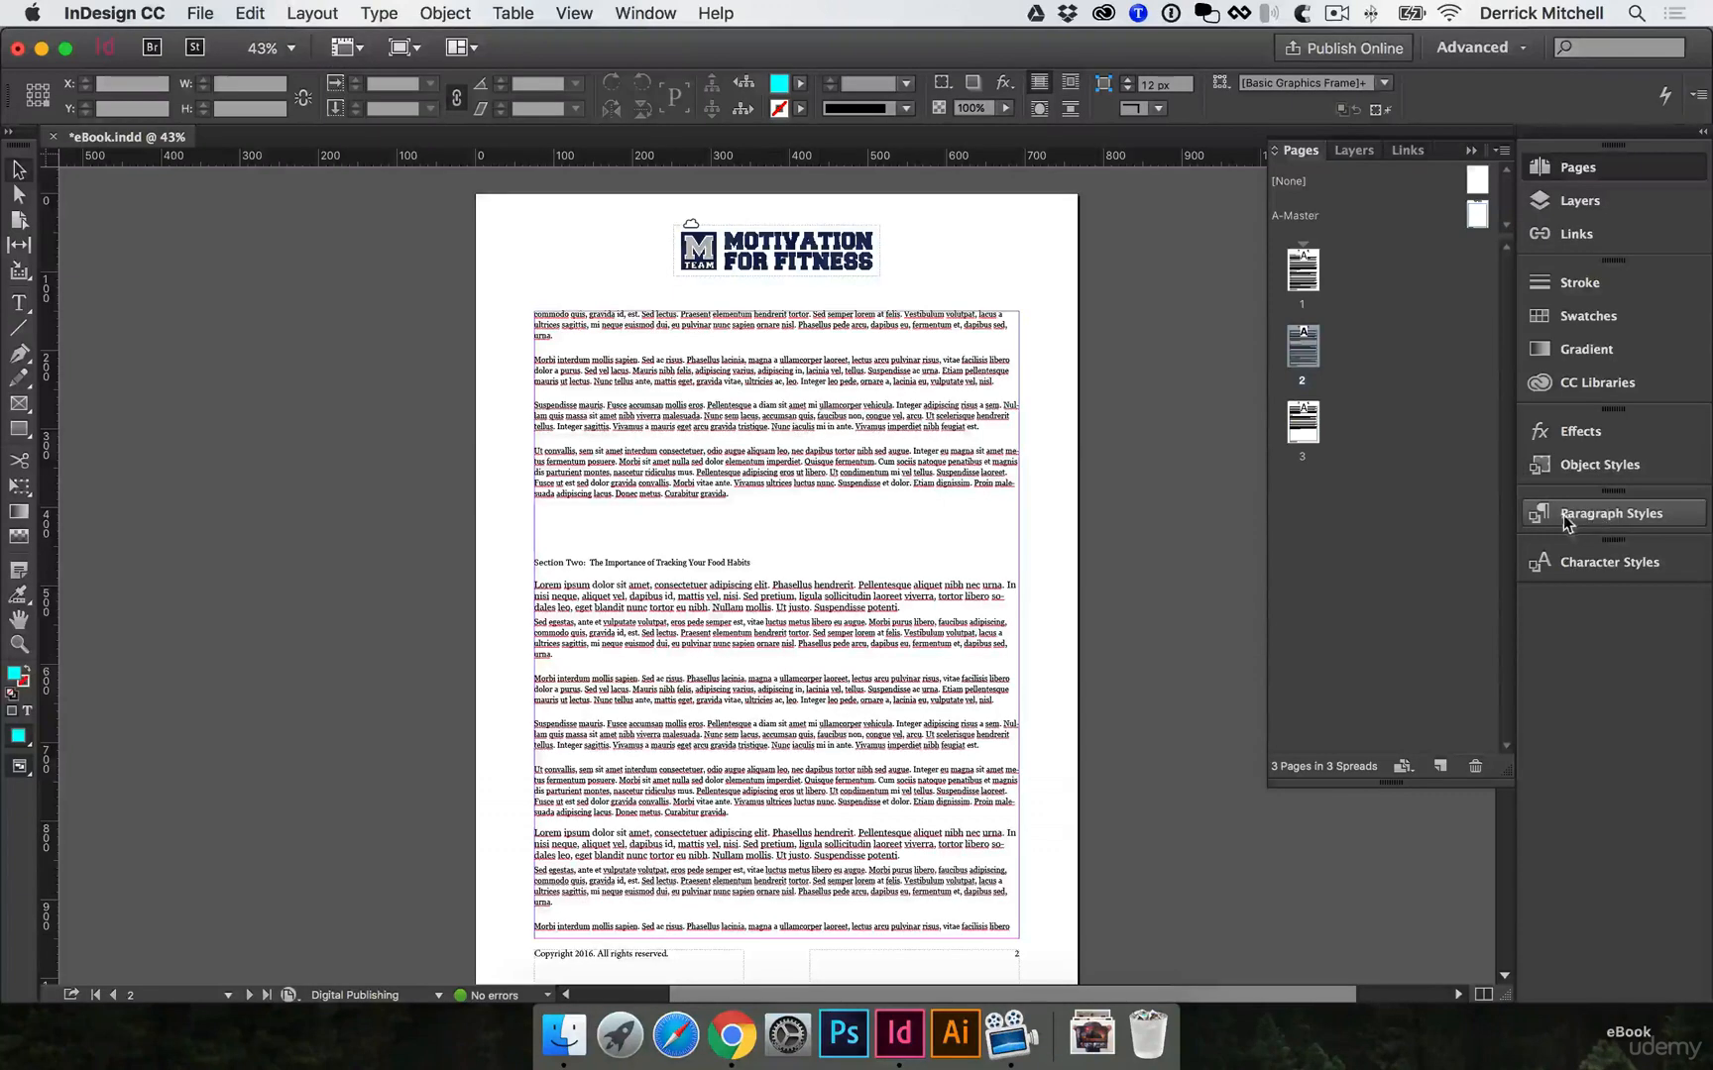
Enlarge the three body paragraphs above the Section Two heading on page 2 to a font size of 14 pt.
left_click(1621, 517)
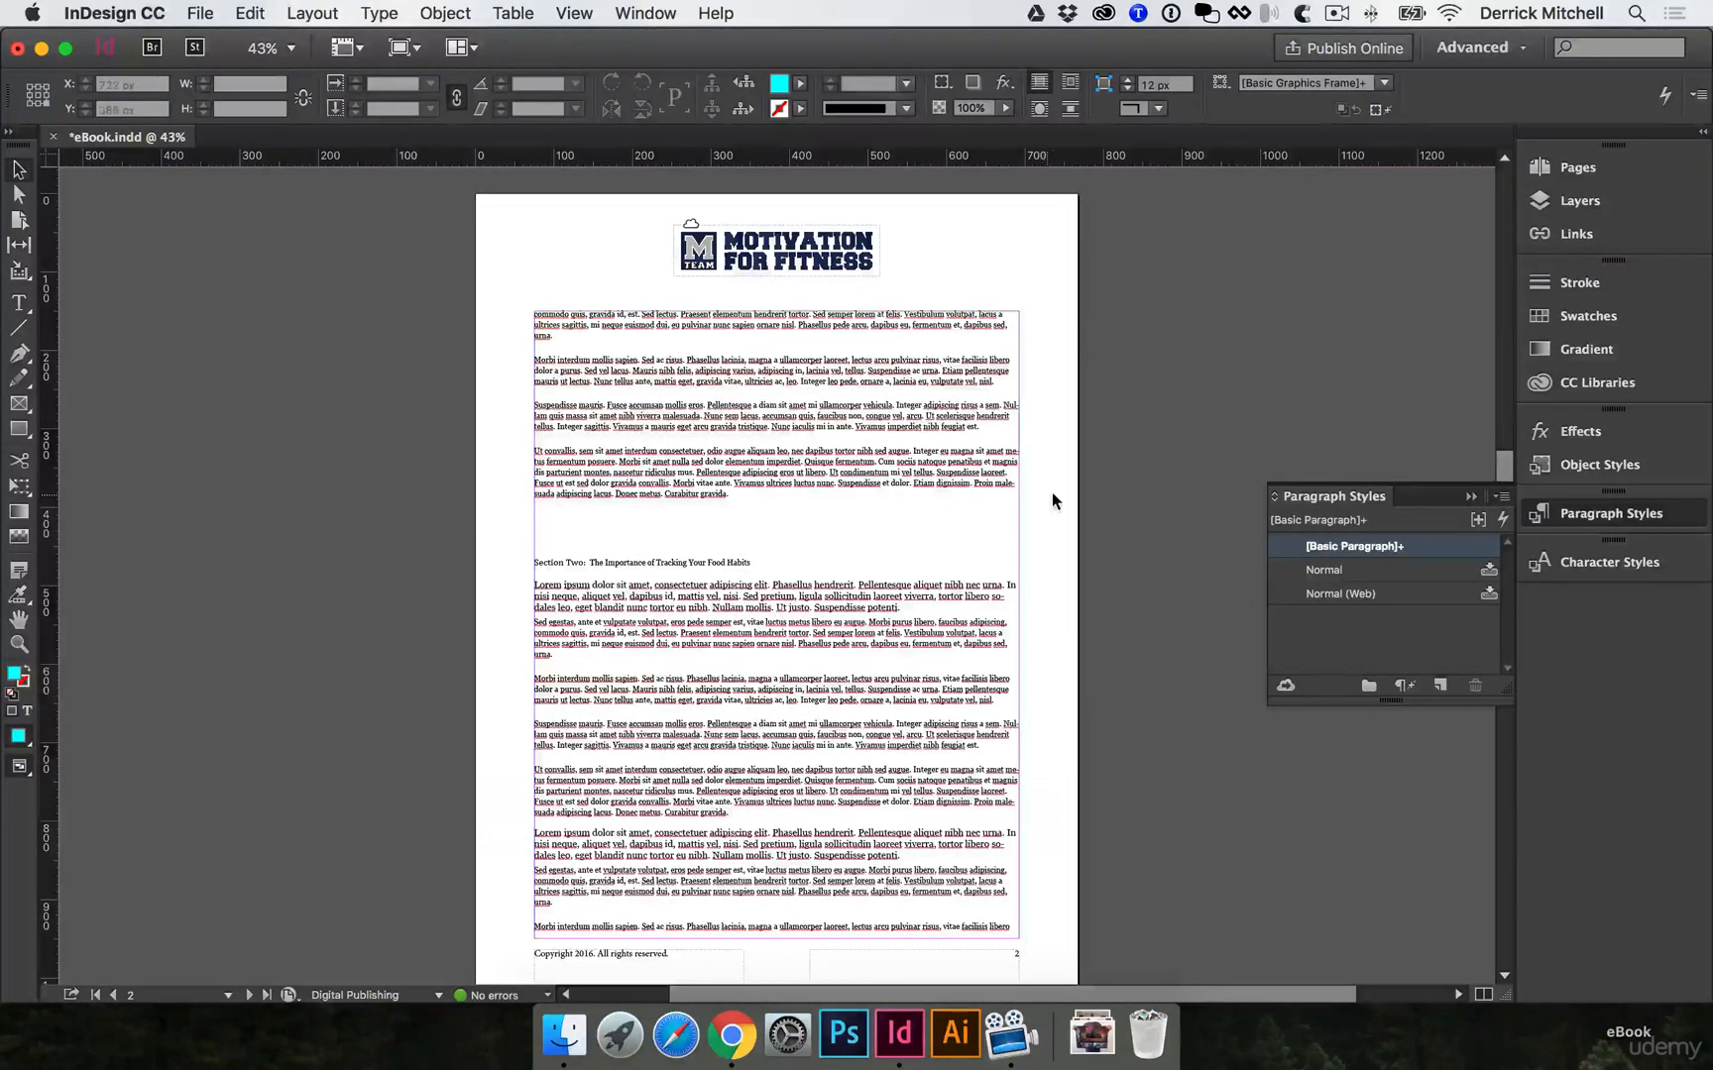
key("super+equal")
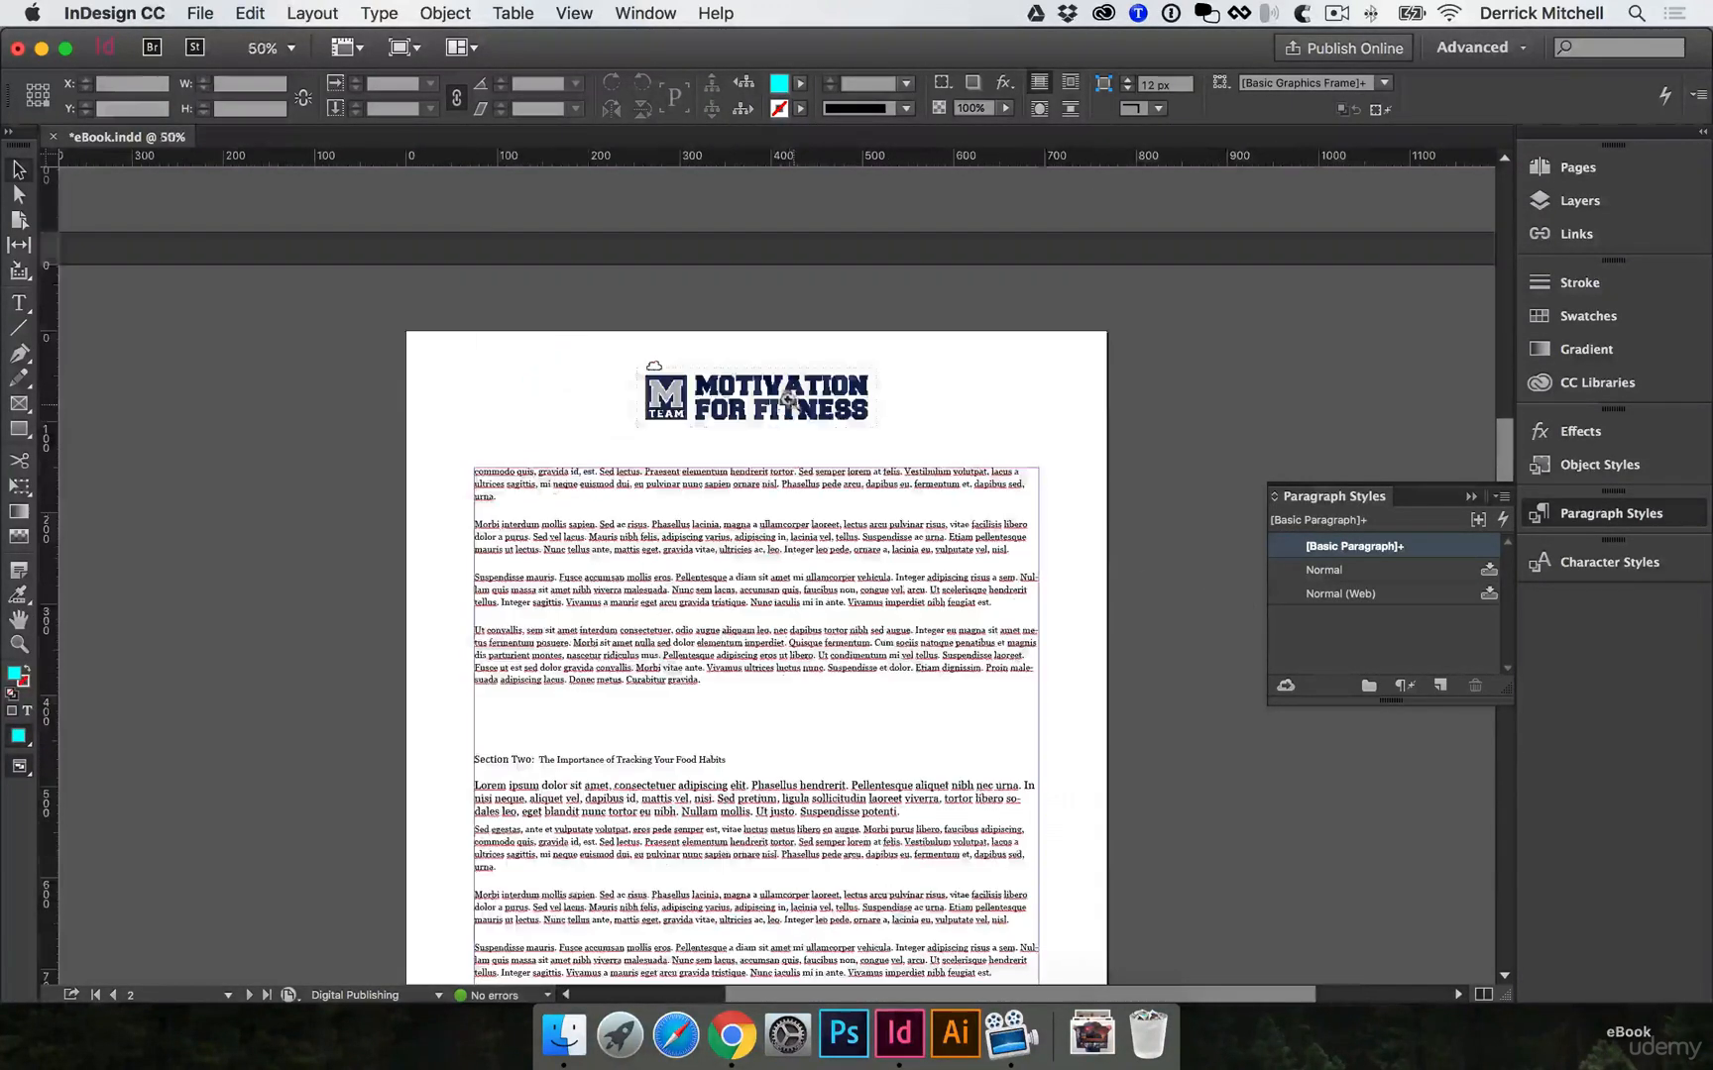
key("super+equal")
key("super+minus")
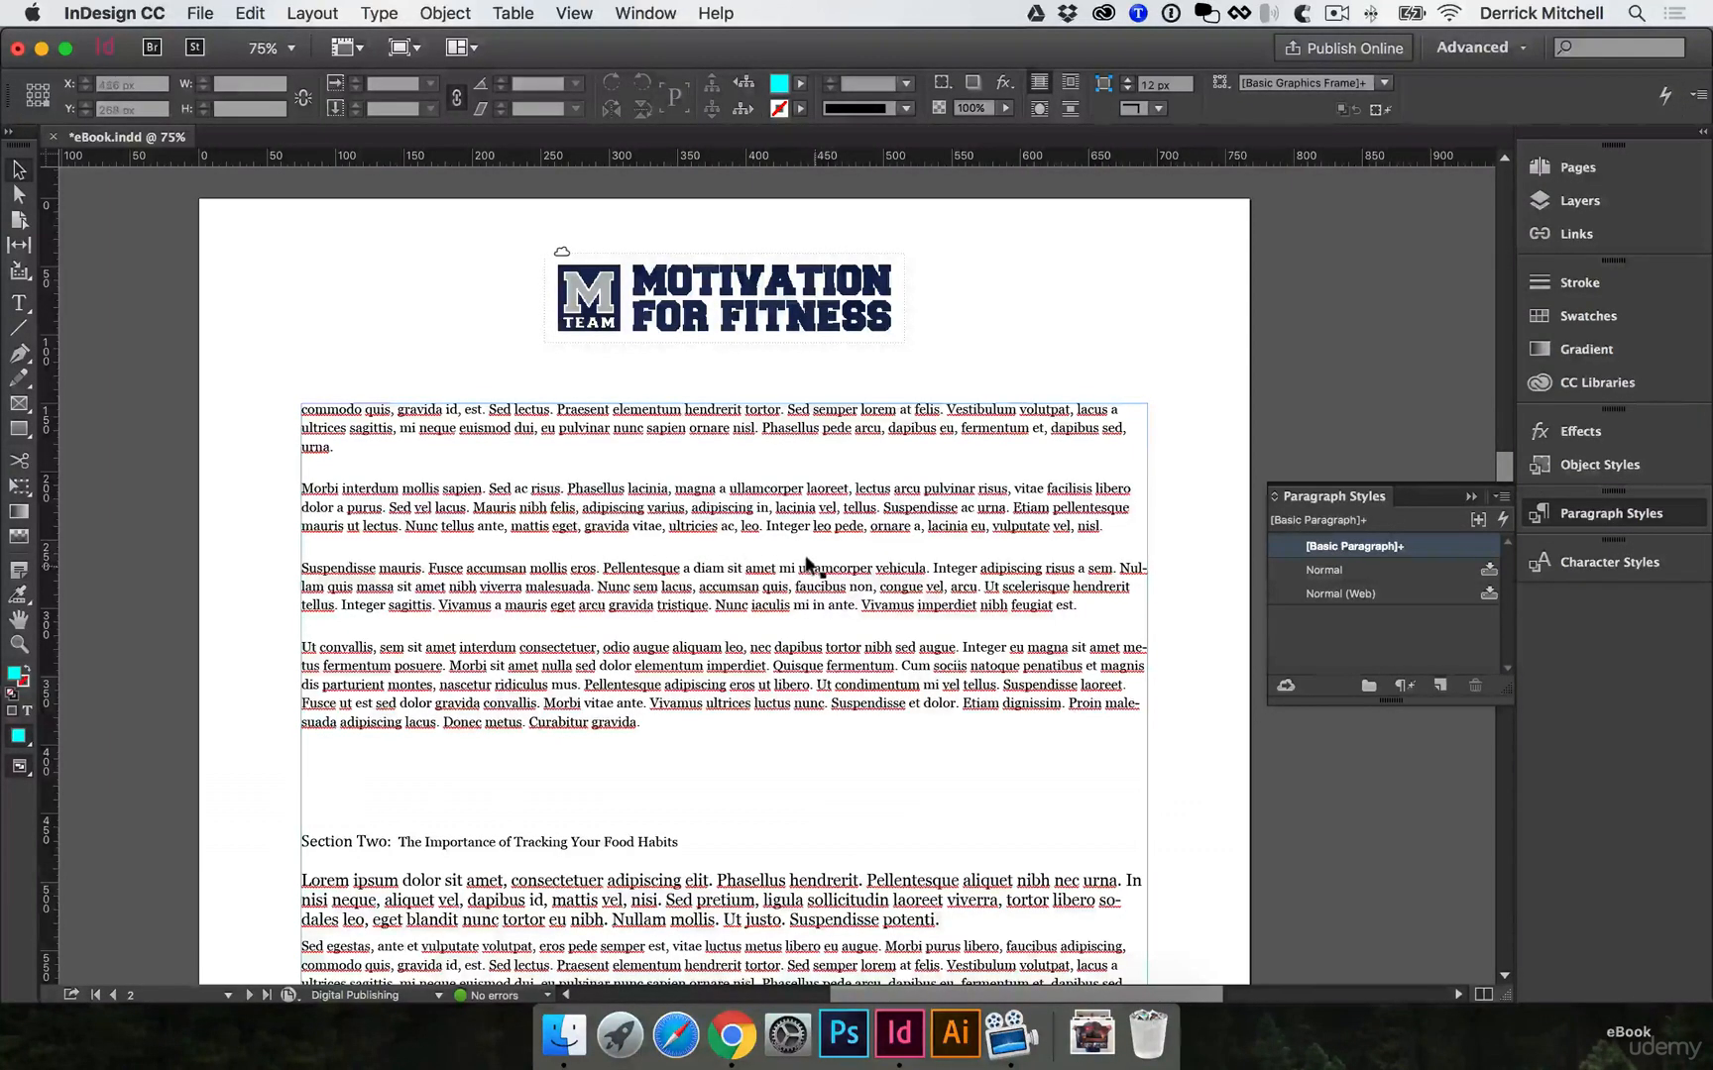
double_click(1085, 567)
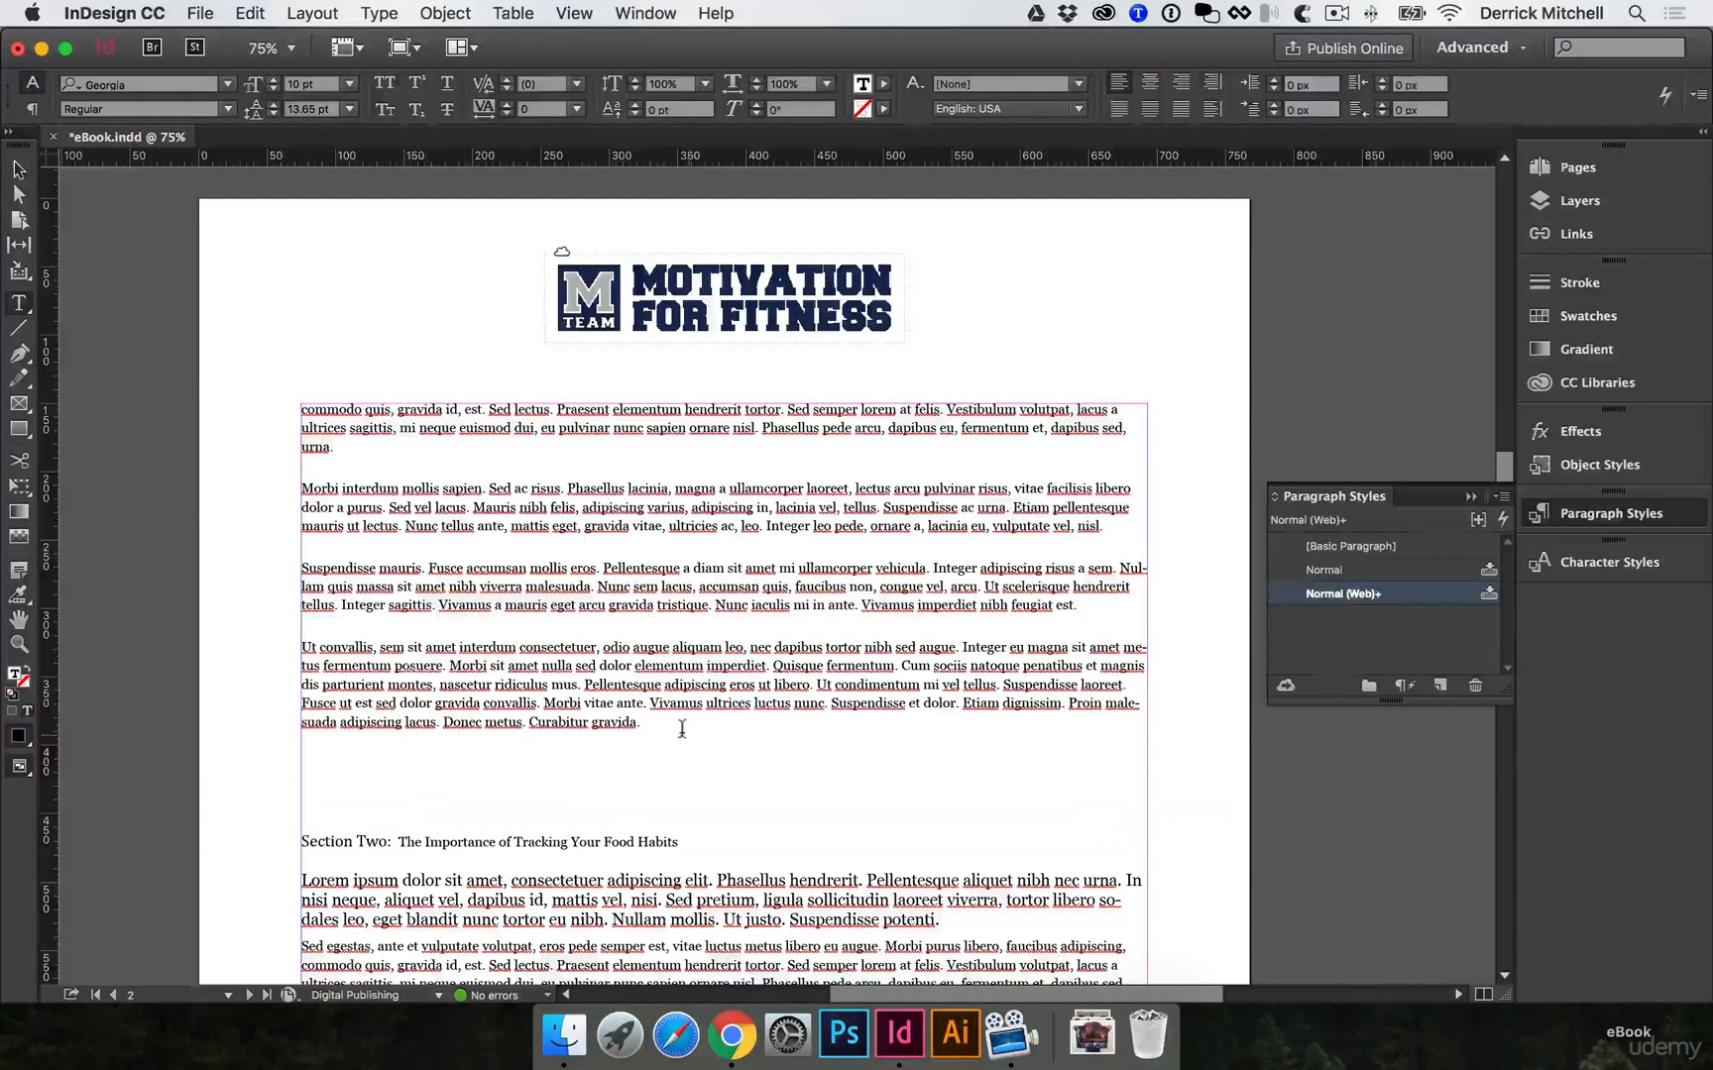
left_click_drag(682, 729, 286, 500)
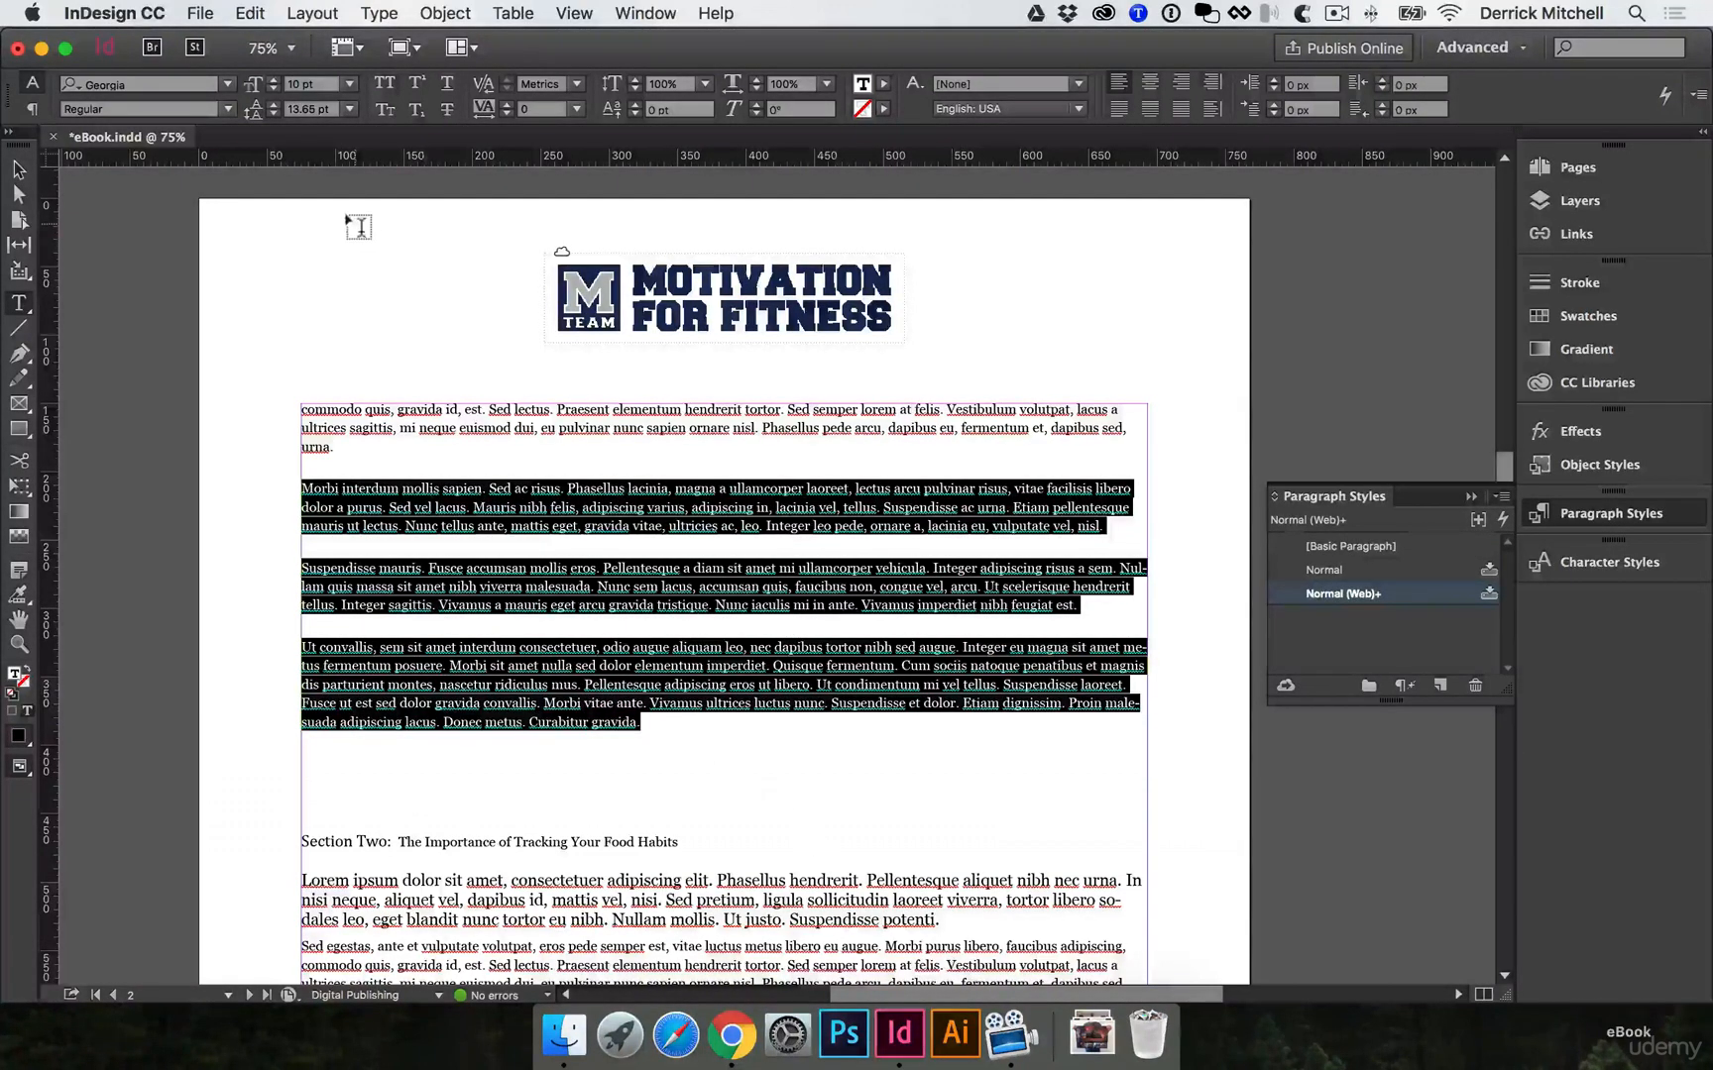
left_click(275, 80)
left_click(274, 80)
left_click(275, 81)
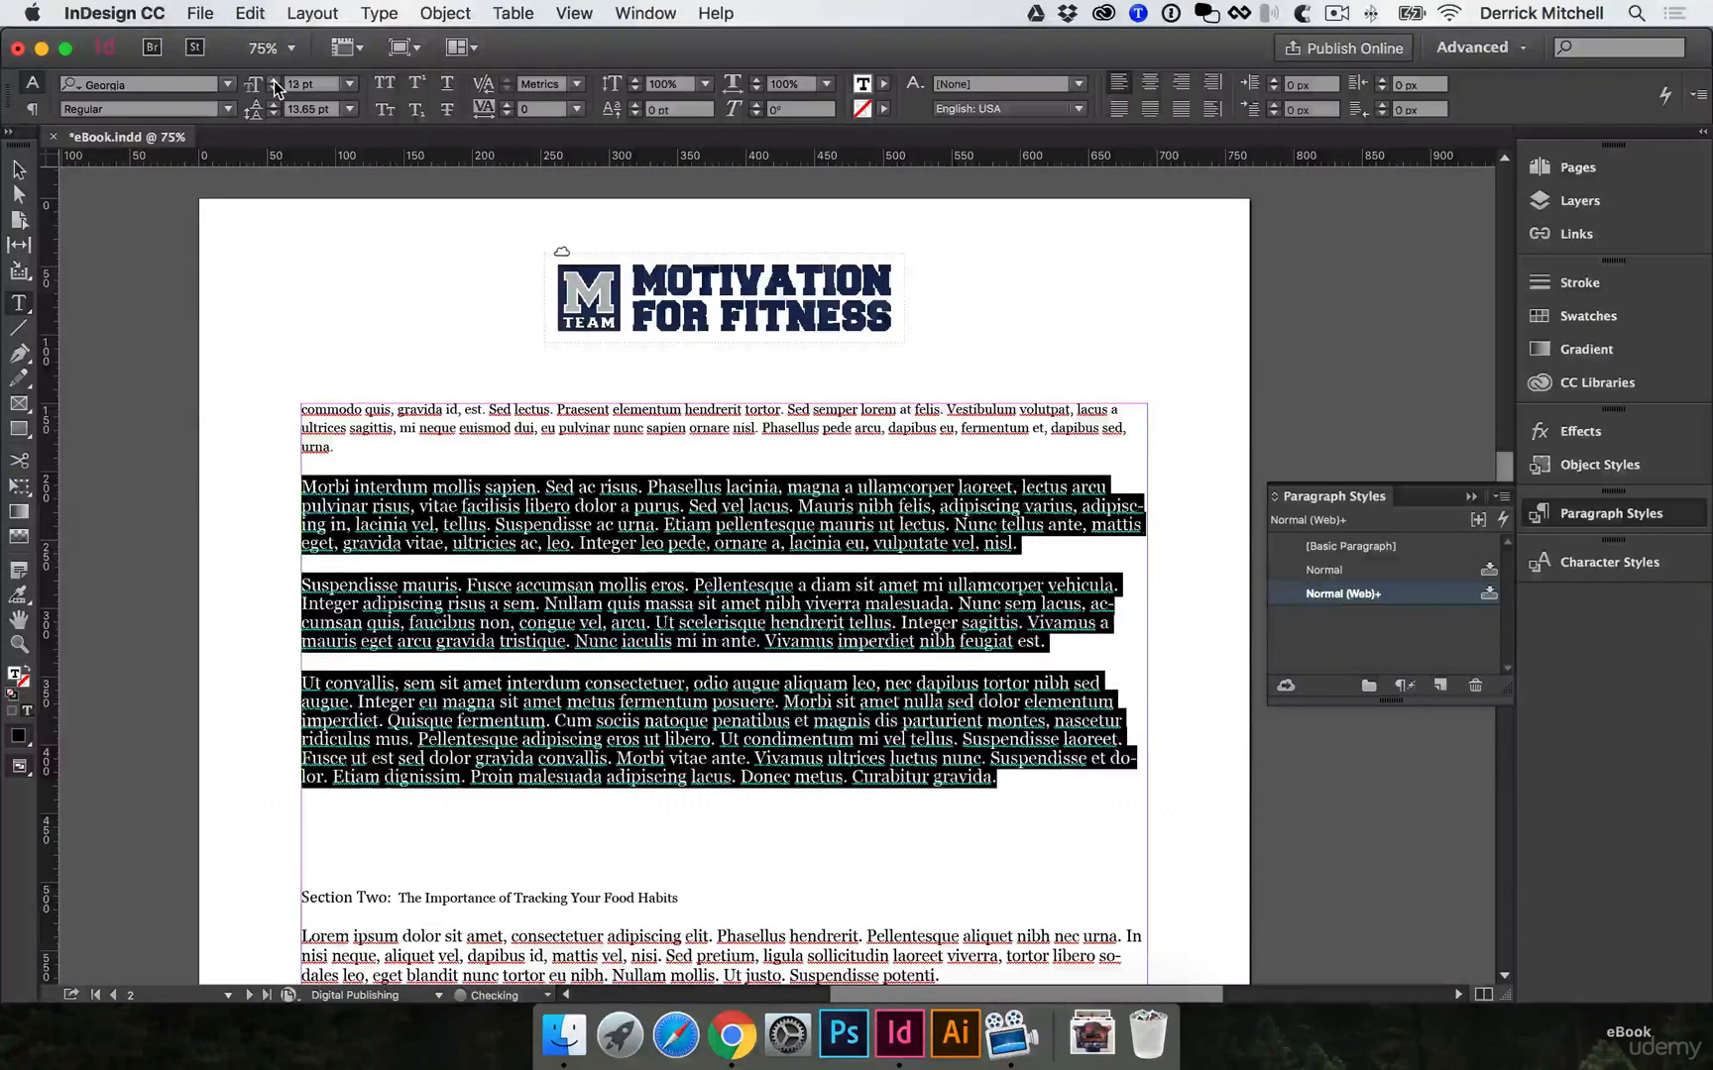
left_click(275, 81)
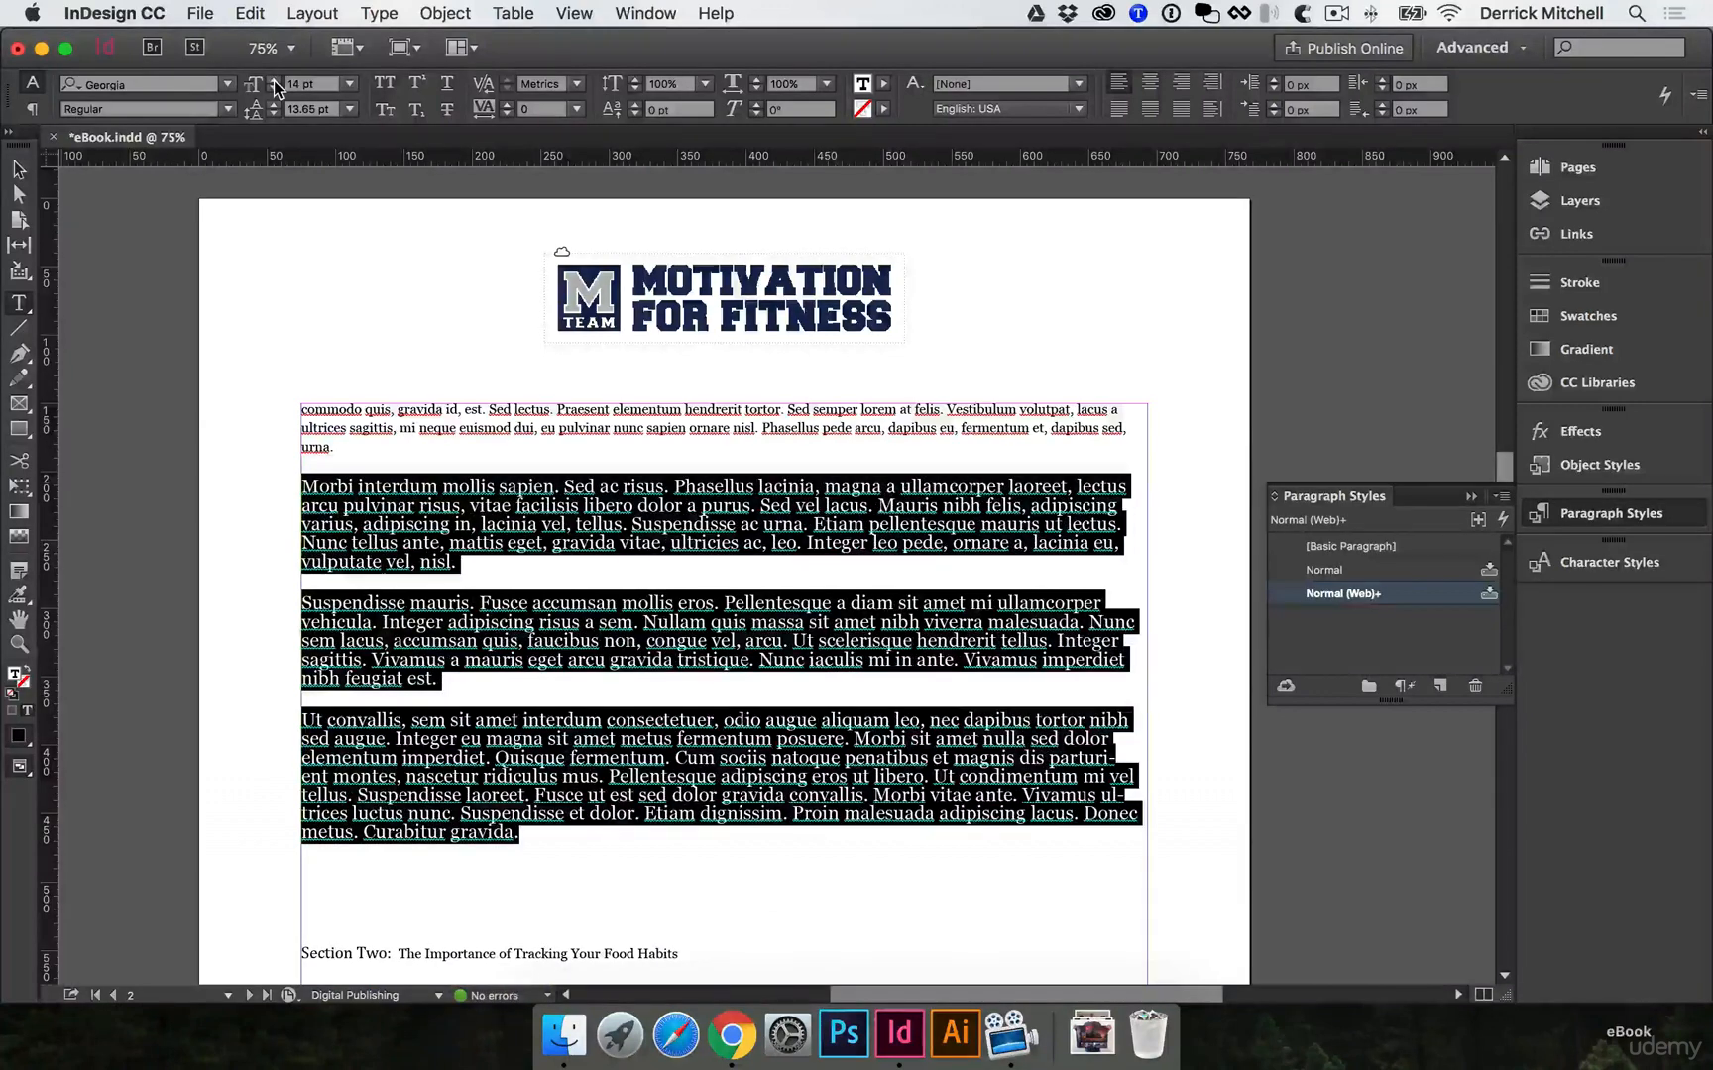
left_click(346, 572)
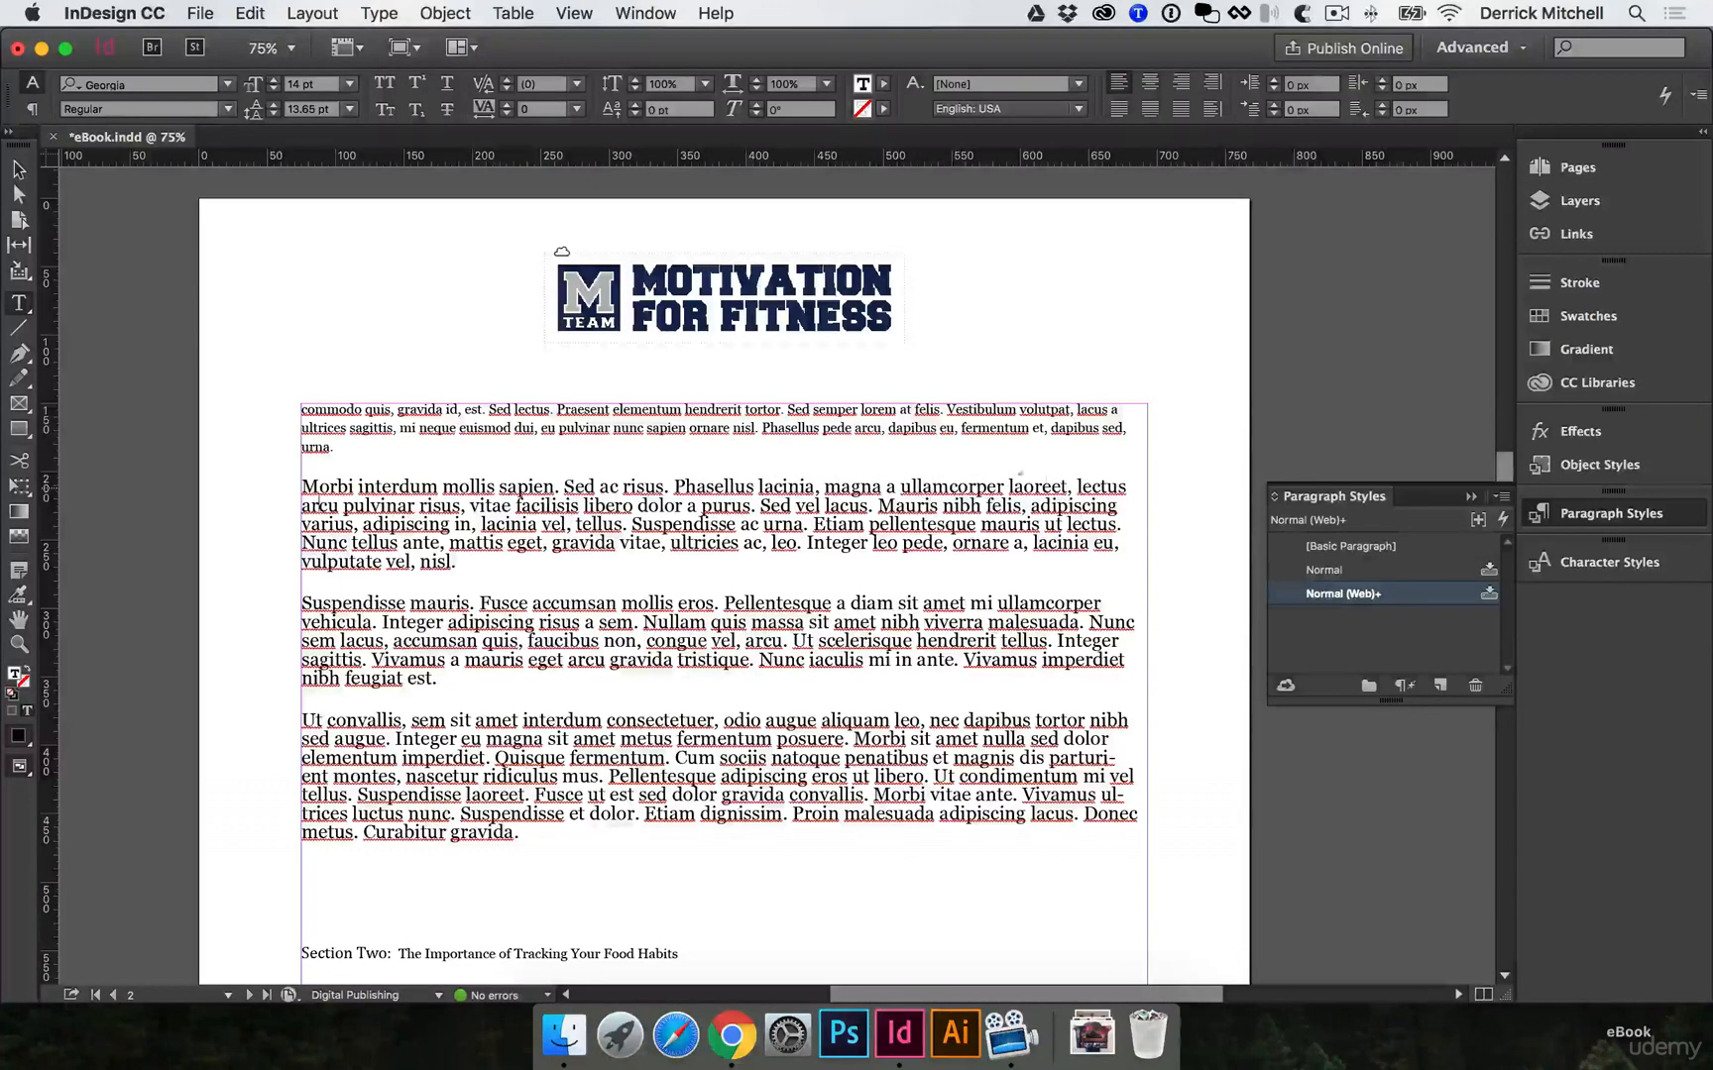
Increase the font size of the same three paragraphs above Section Two to 15 pt.
left_click_drag(1090, 487, 1090, 507)
left_click(666, 704)
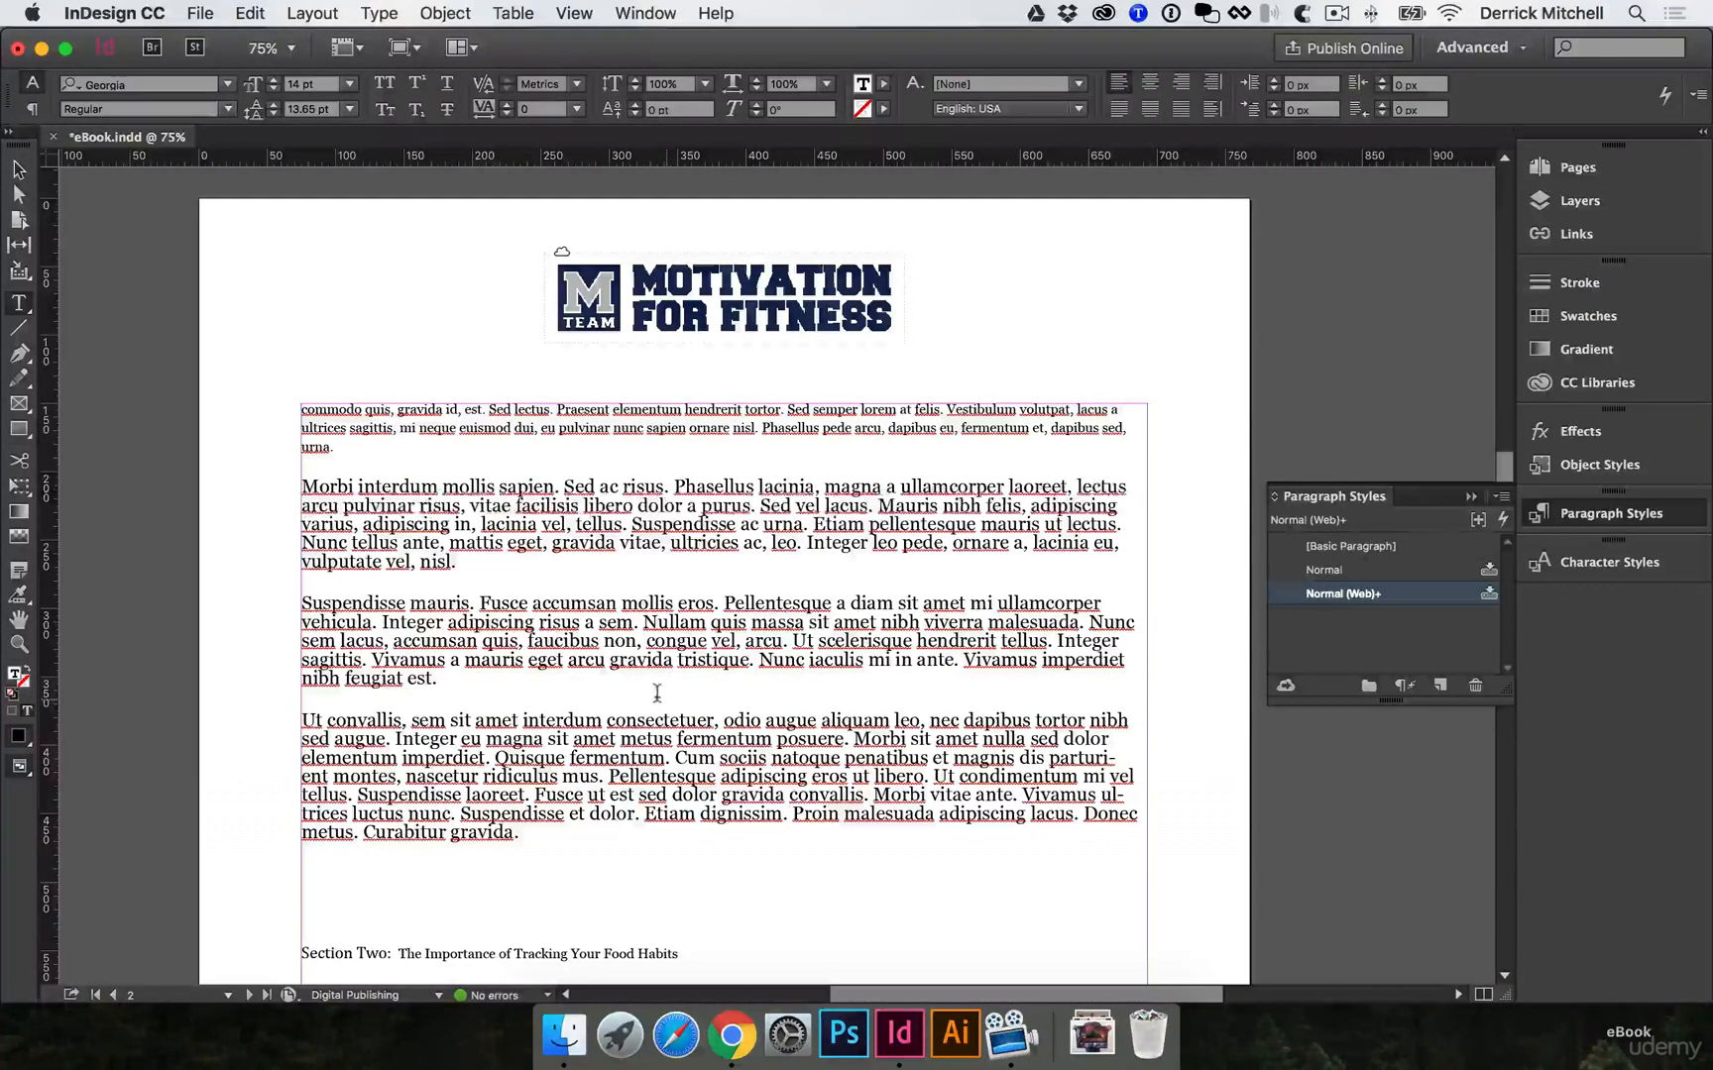
left_click_drag(544, 830, 238, 470)
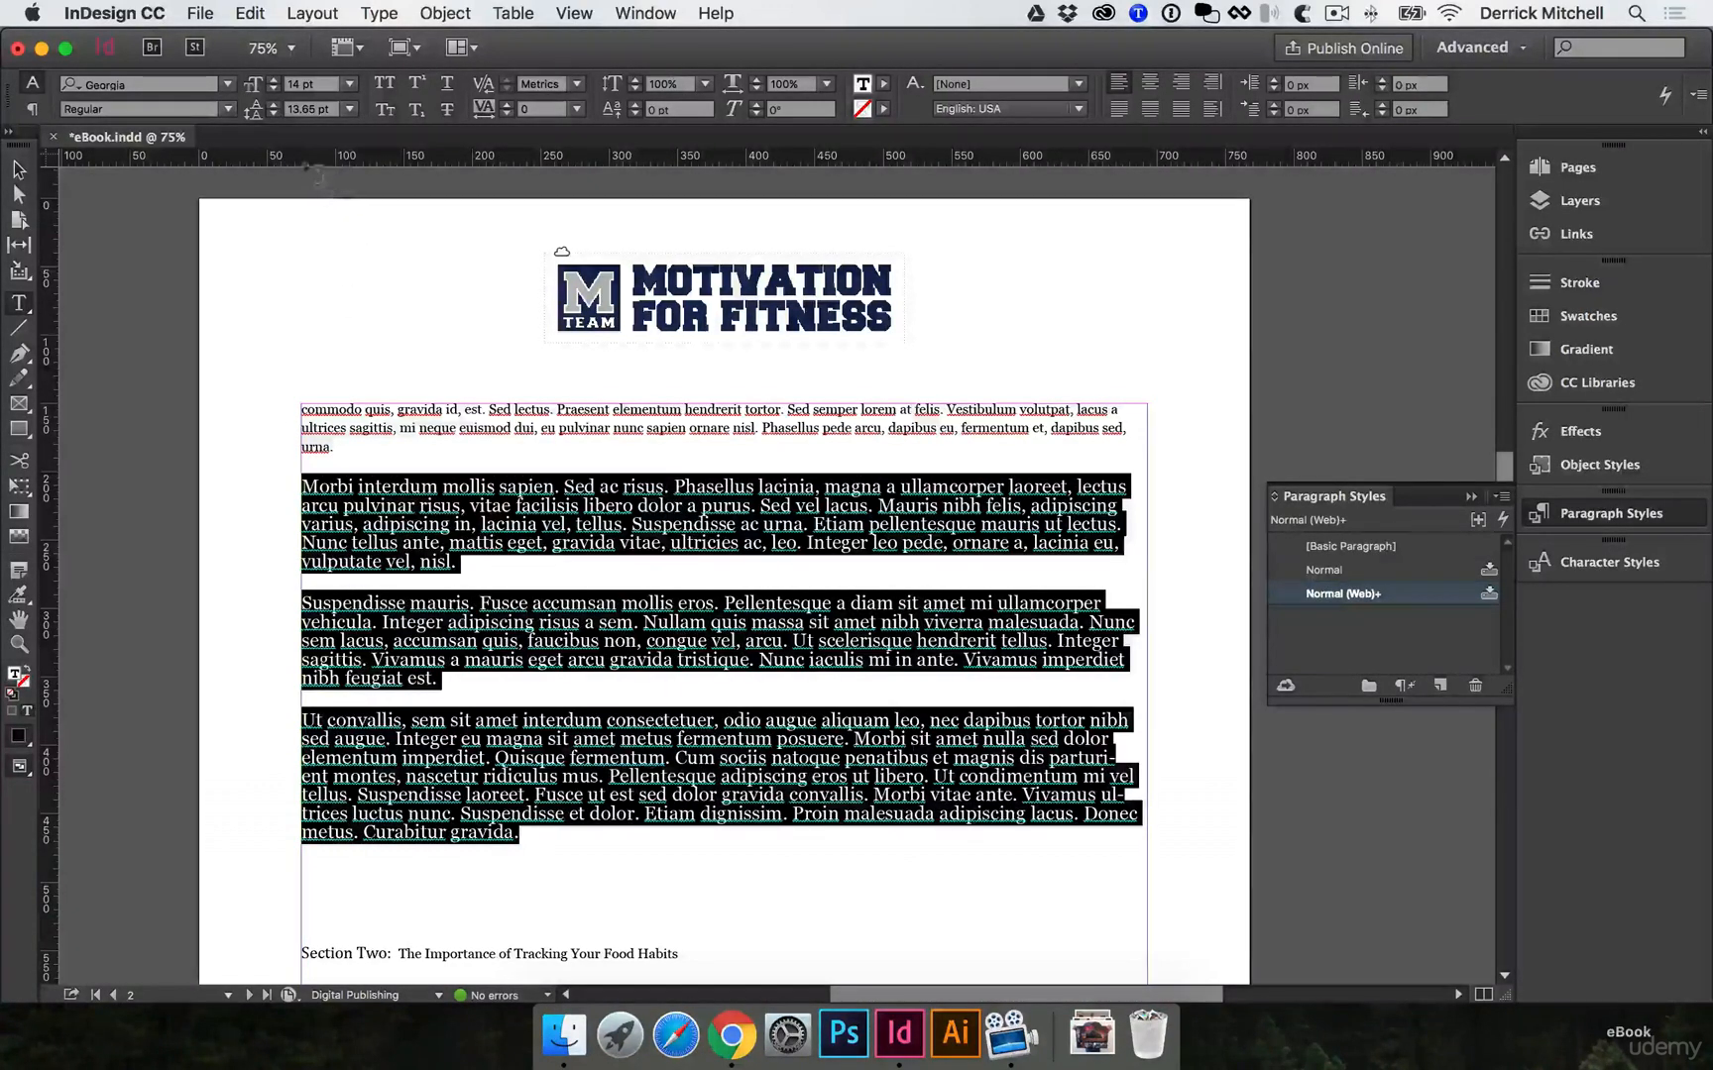
left_click(273, 86)
left_click(458, 523)
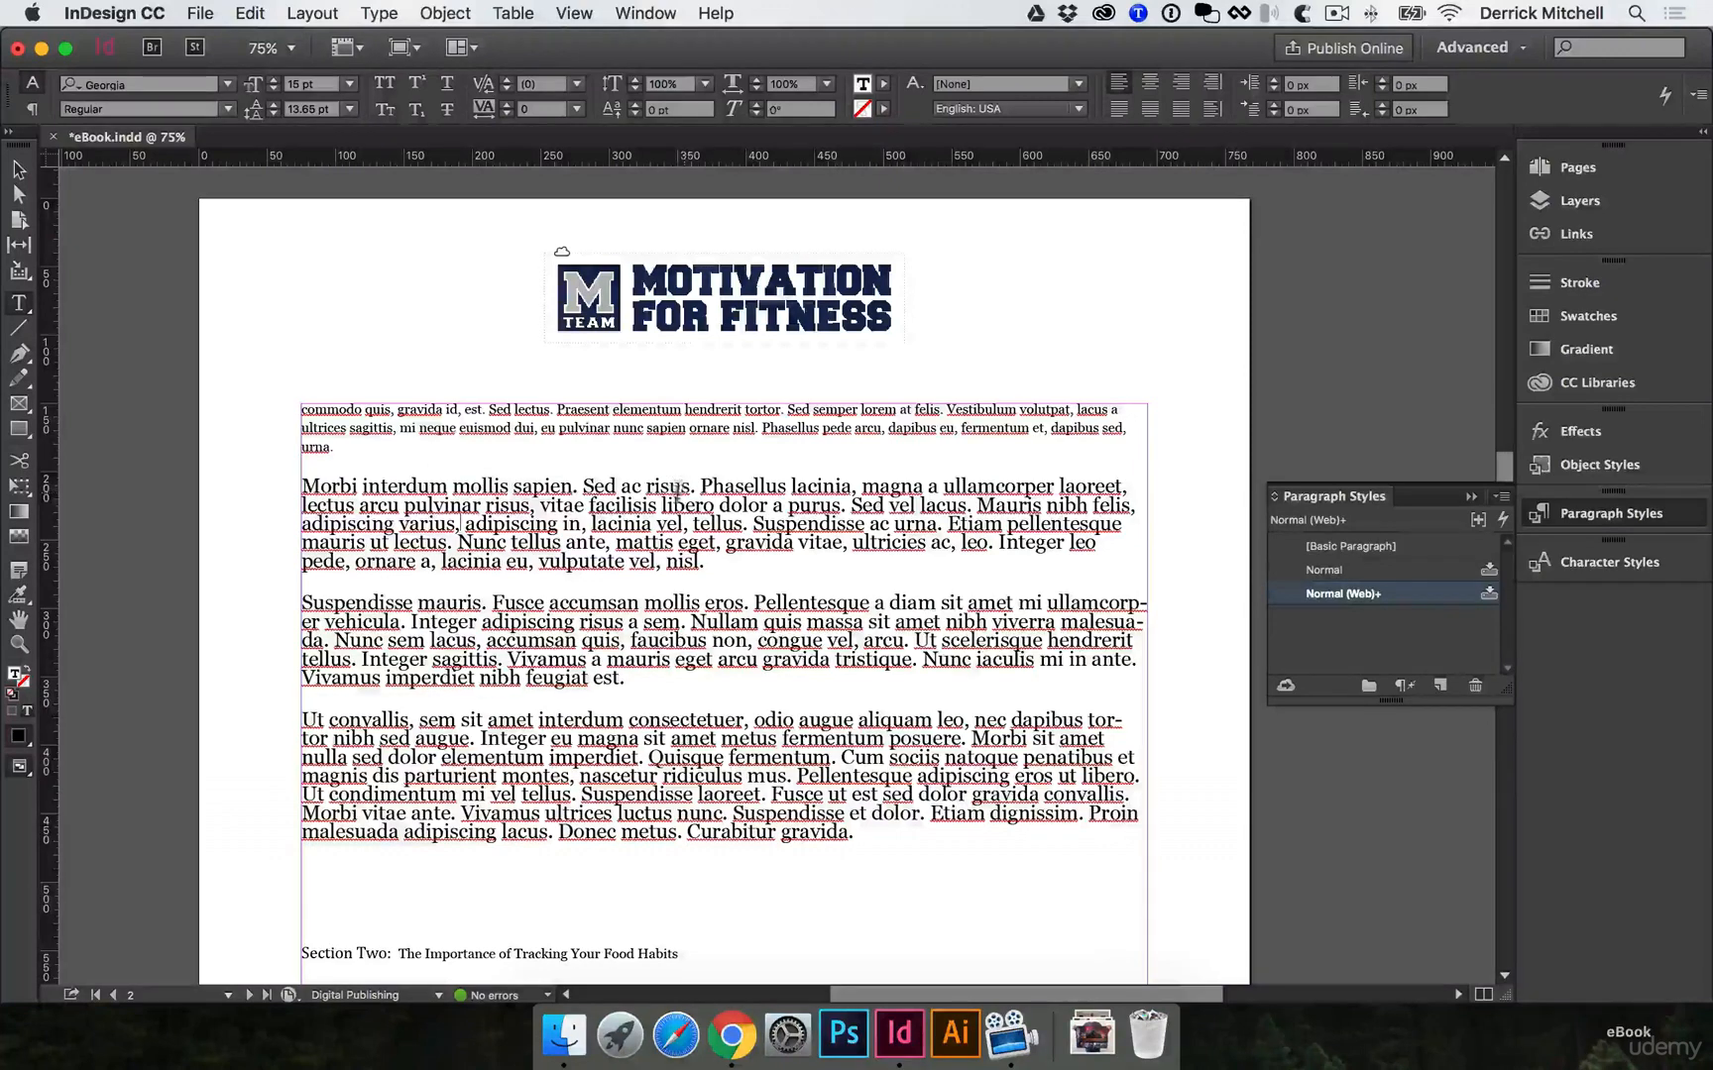
Set the leading of the three enlarged paragraphs to 20 pt.
left_click_drag(855, 833, 205, 485)
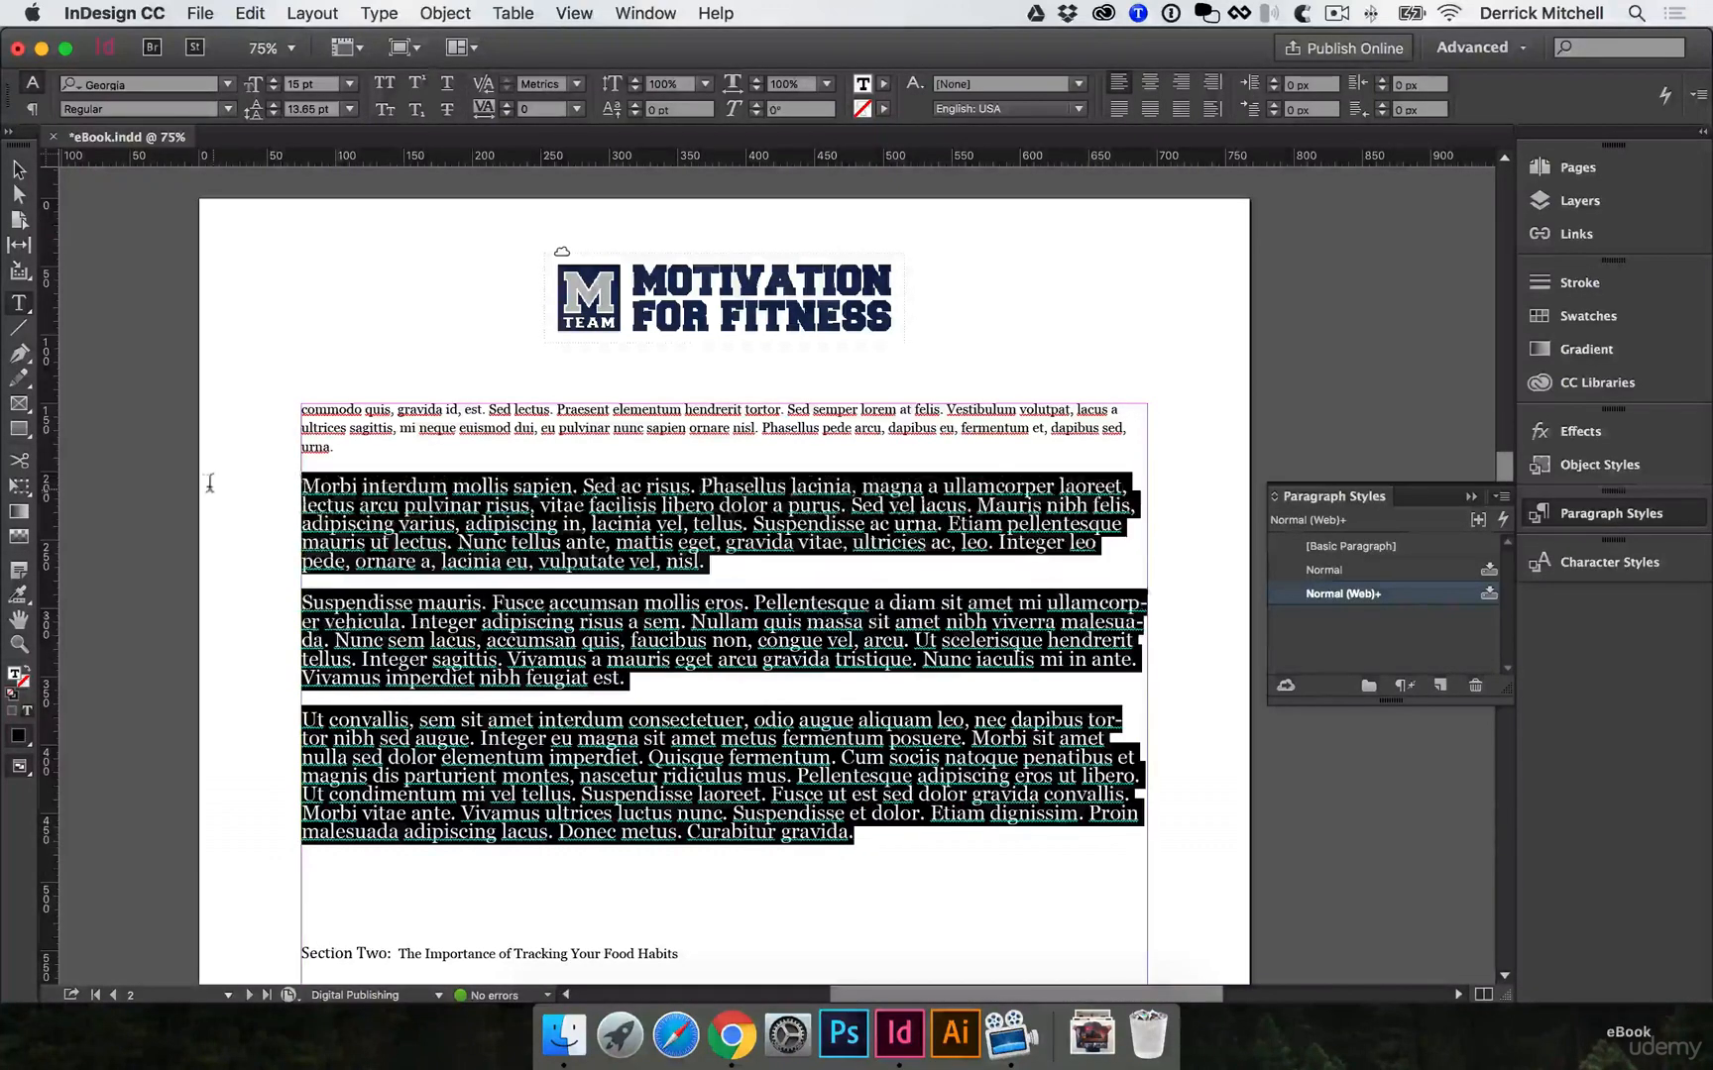
left_click(274, 105)
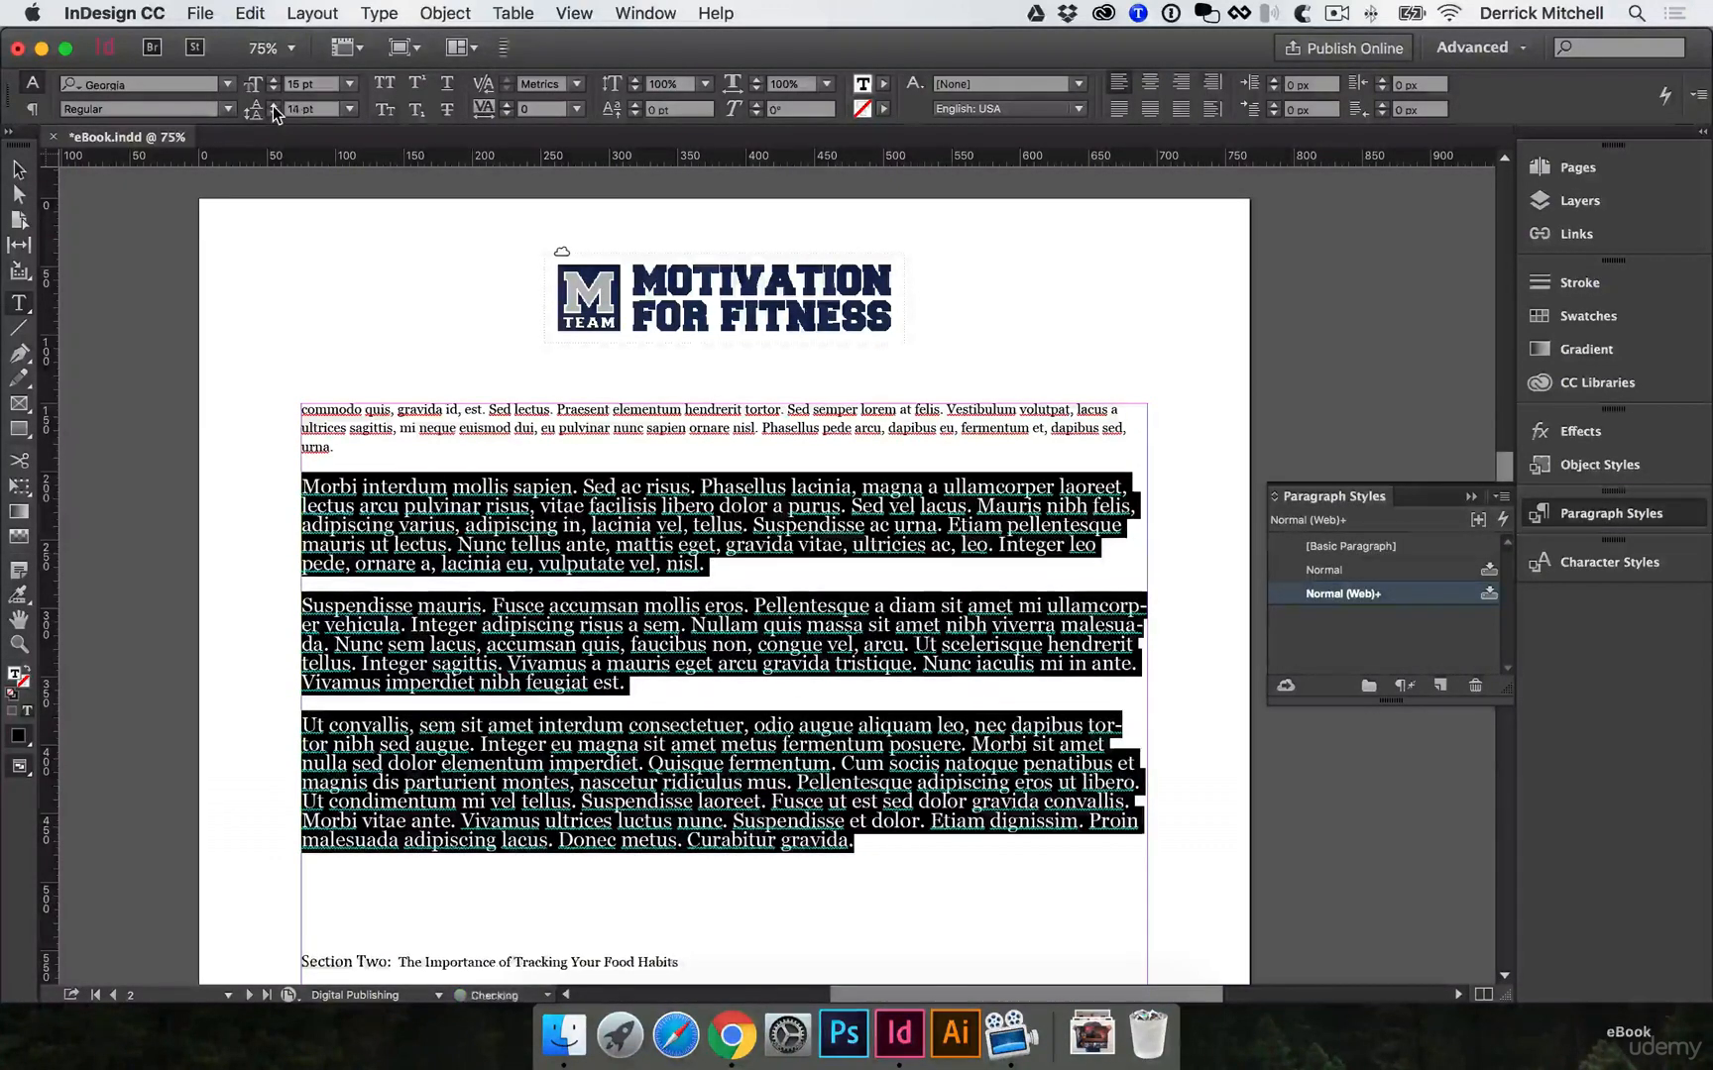
left_click(274, 105)
left_click(274, 105)
left_click(273, 105)
left_click(274, 106)
left_click(273, 105)
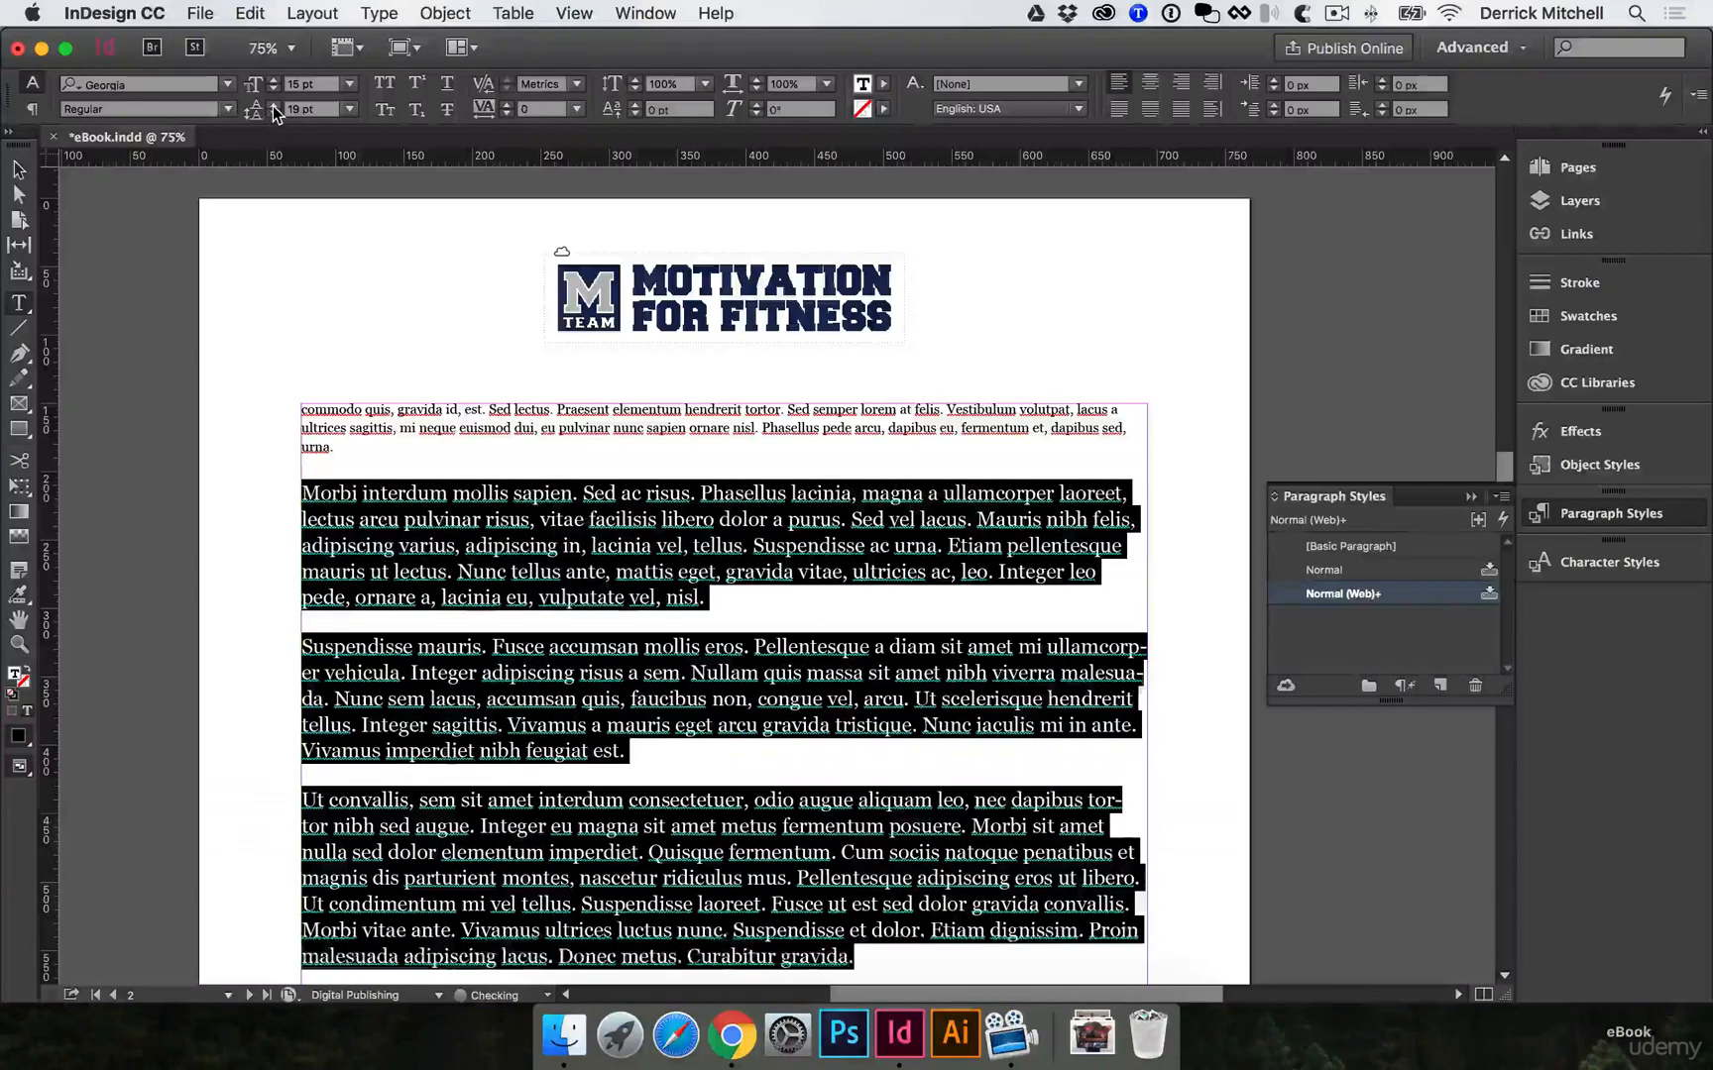
left_click(274, 106)
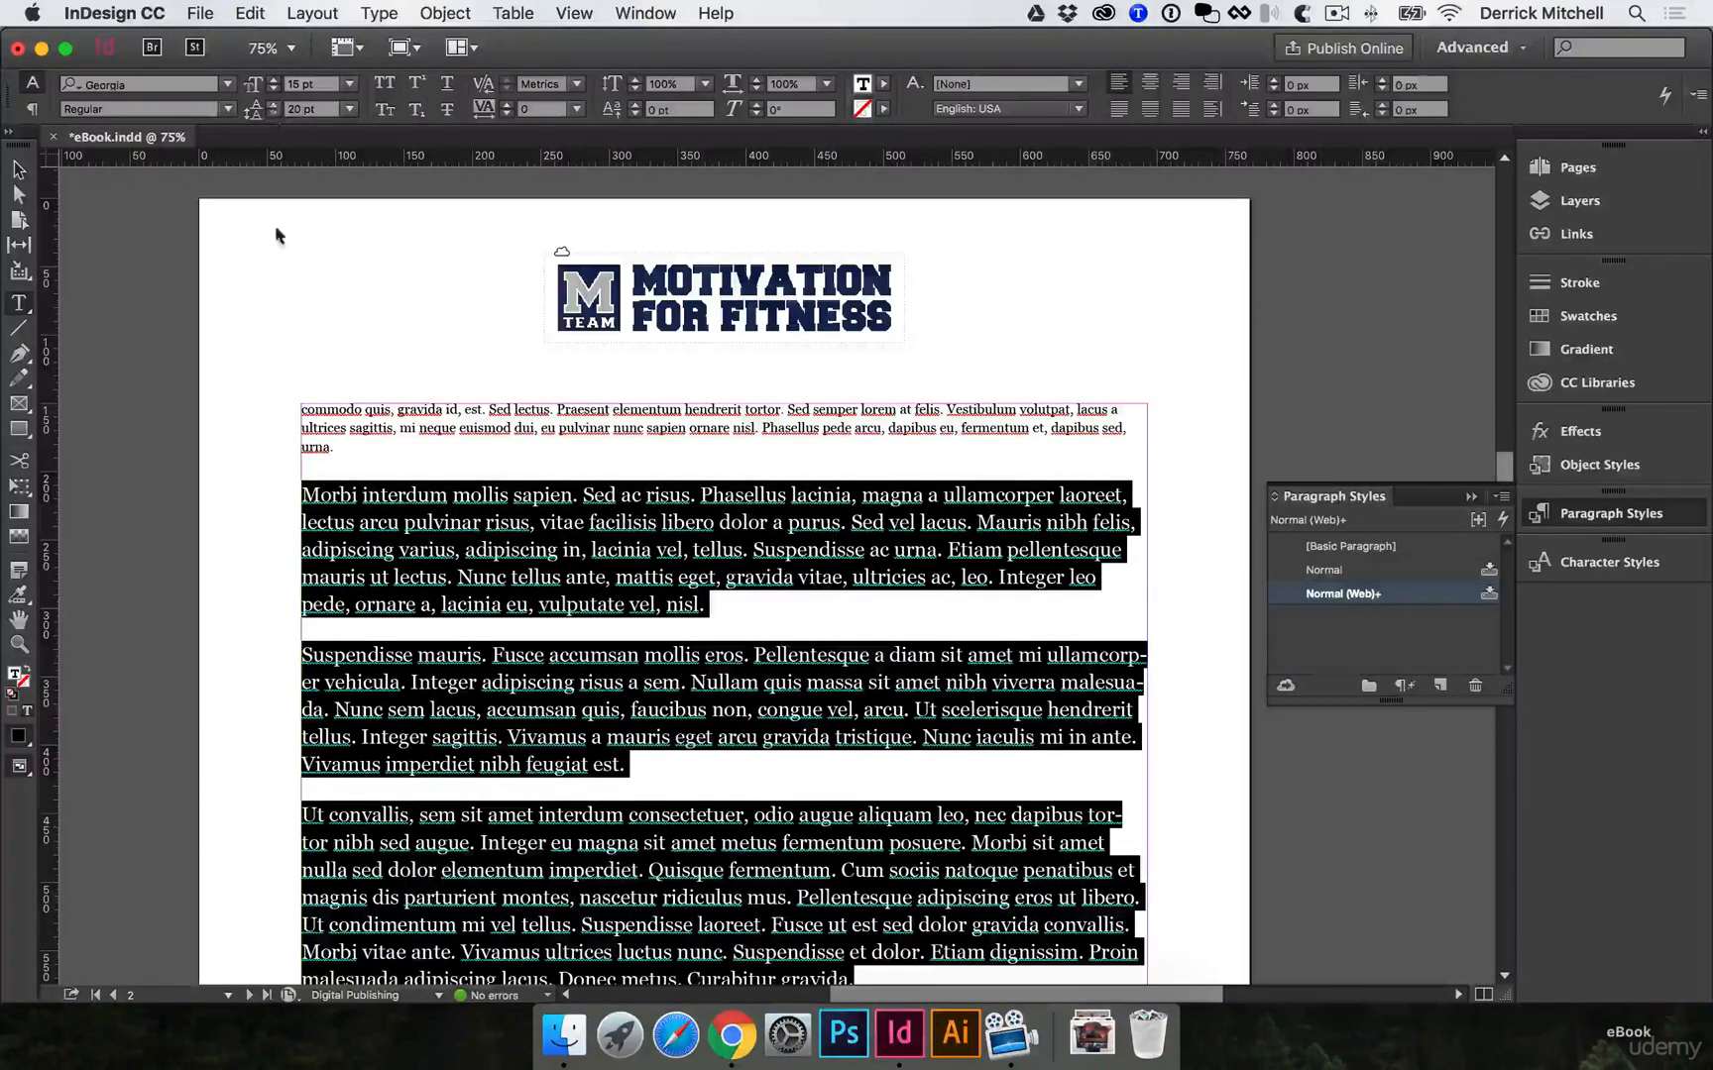
left_click(515, 518)
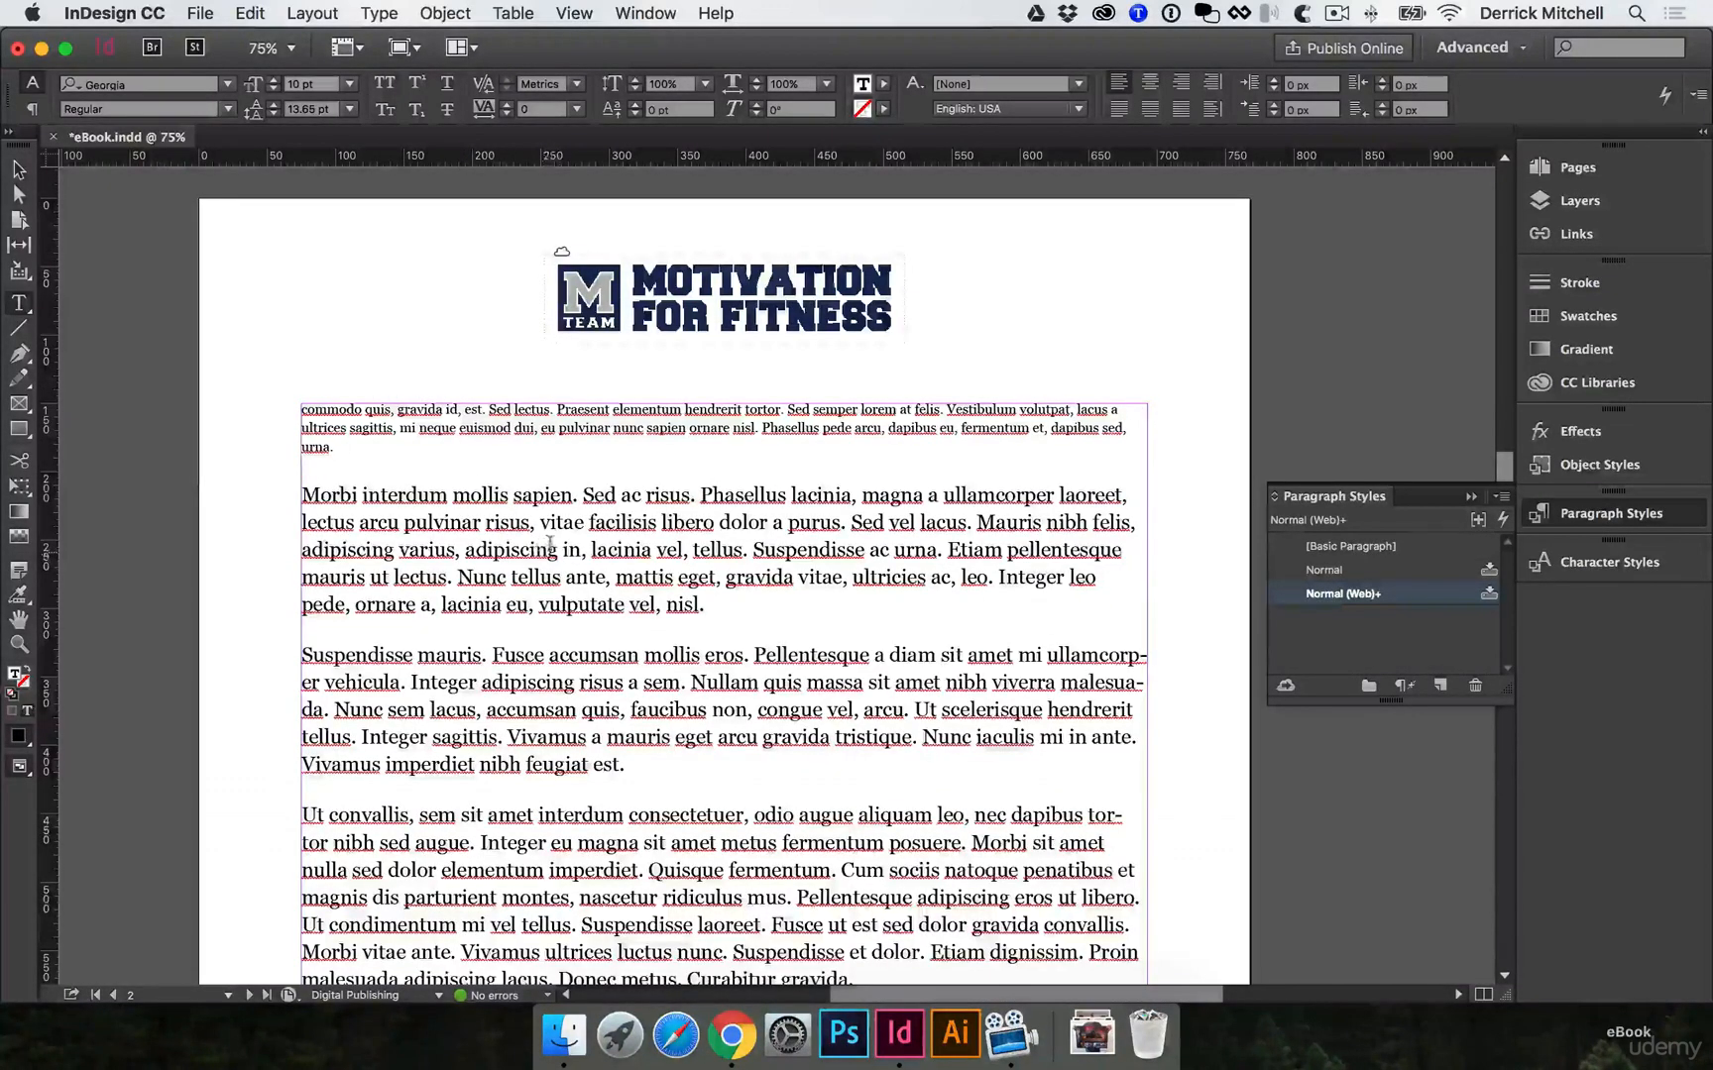
Create a new paragraph style from the enlarged paragraph starting "Morbi interdum" and name it body.
scroll(551, 545, "down", 3)
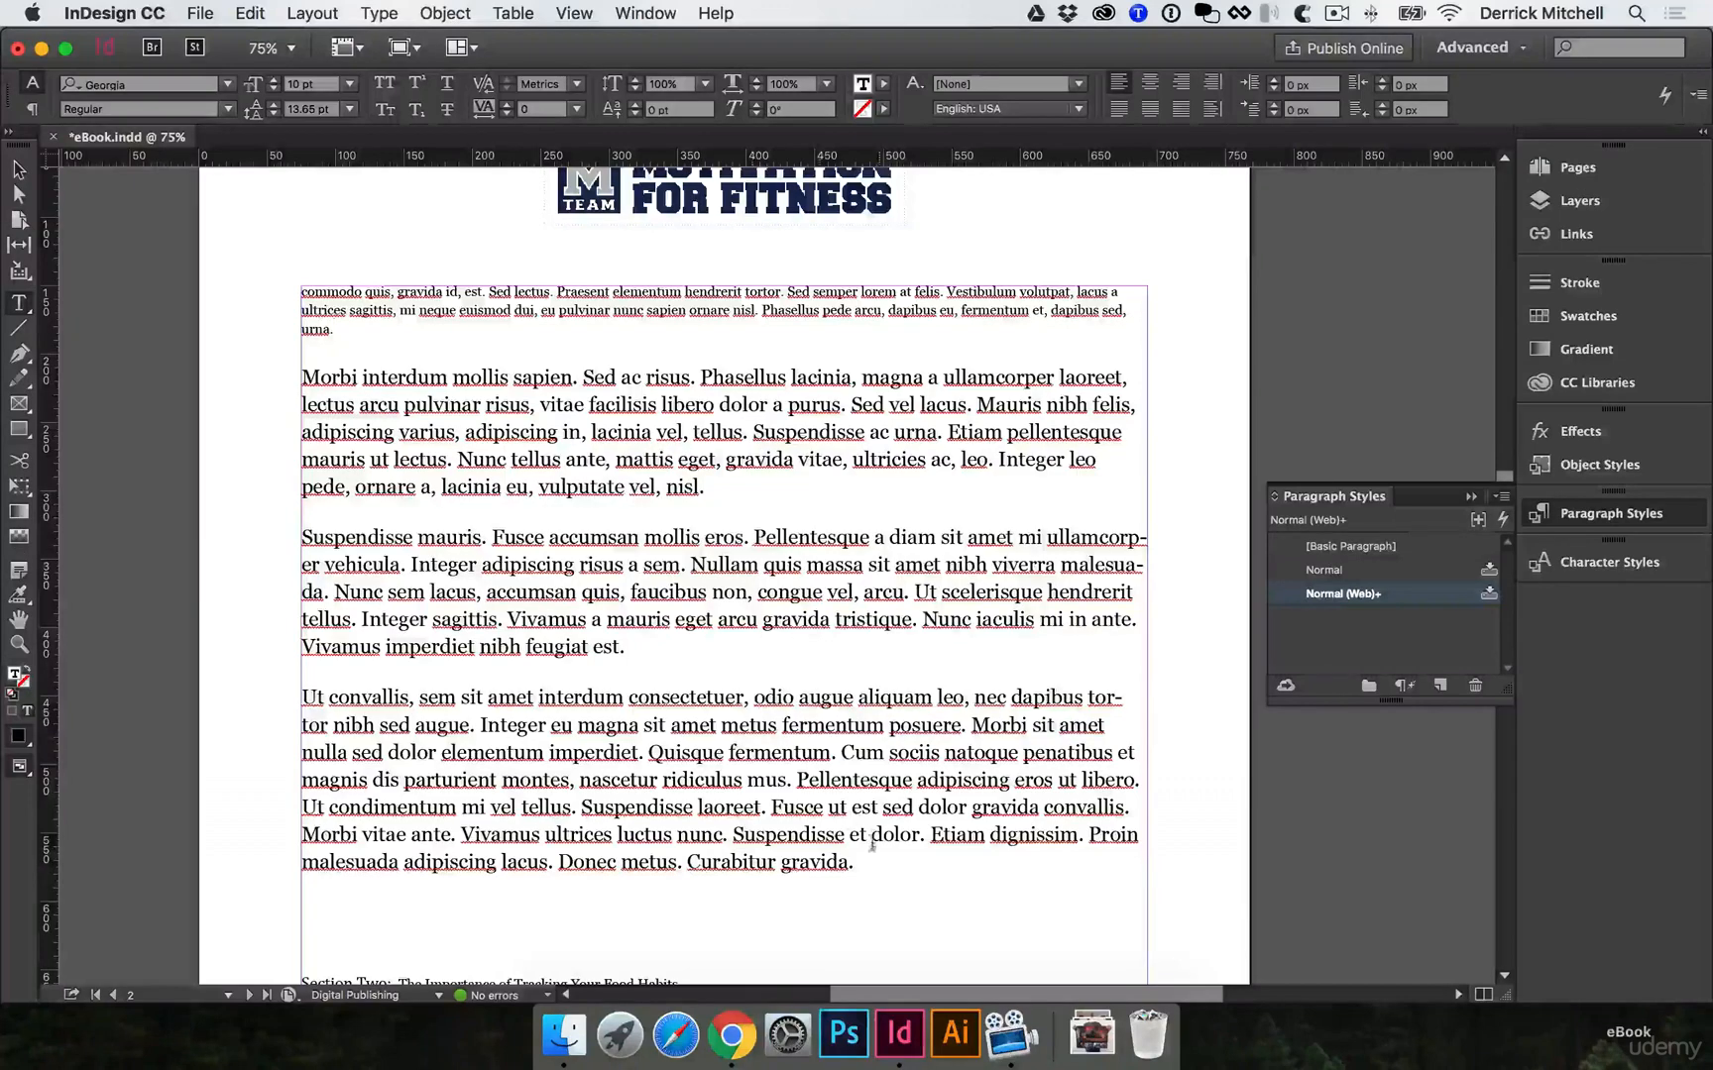
left_click_drag(705, 488, 296, 373)
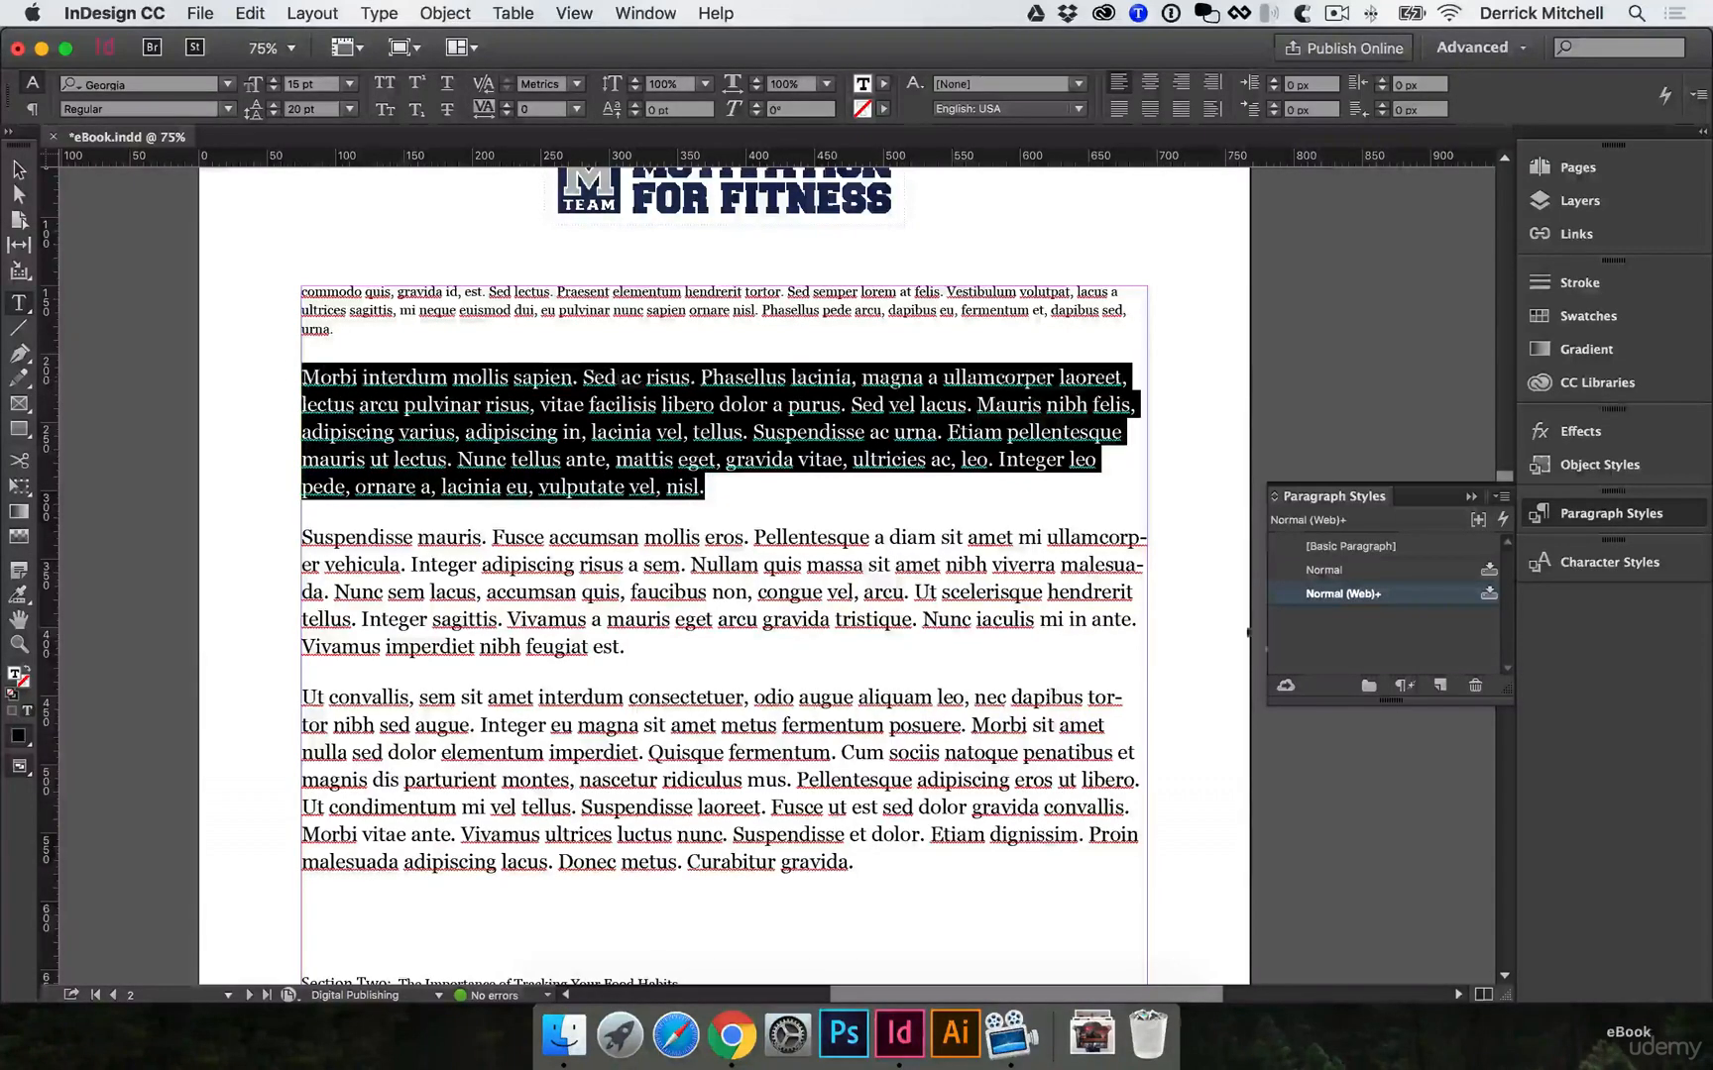
left_click(1439, 686)
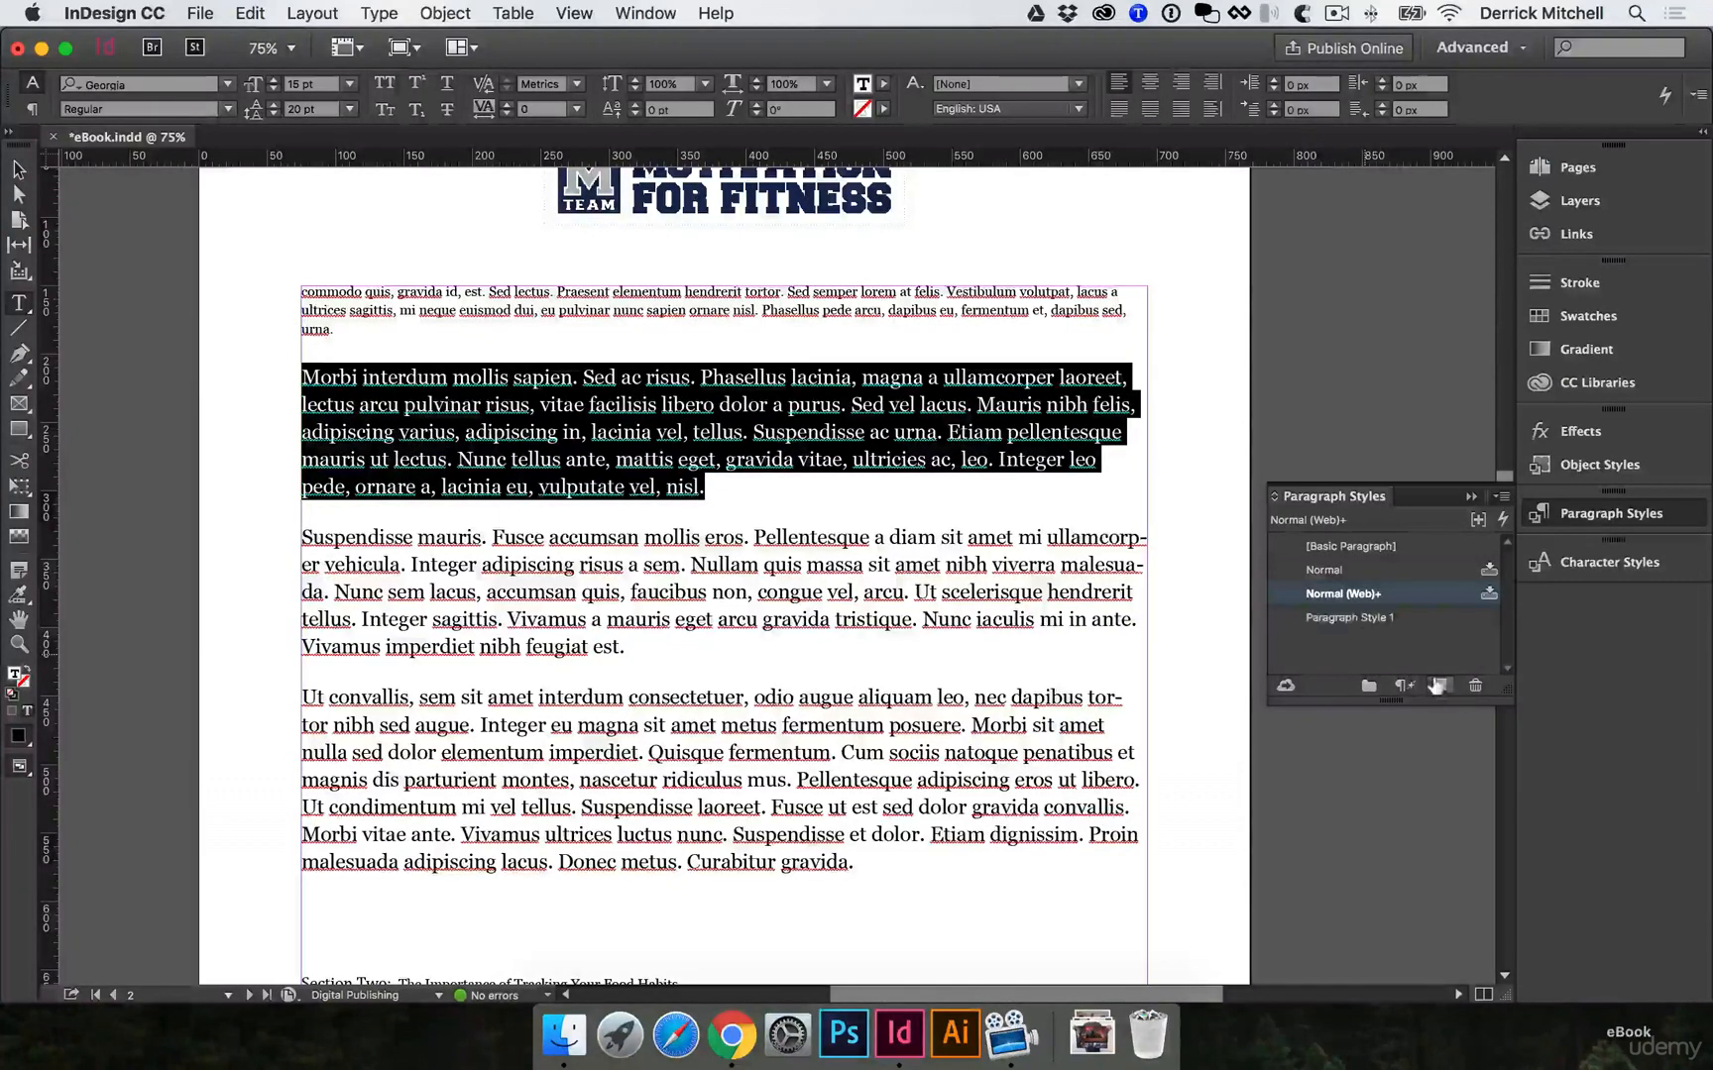
double_click(1363, 619)
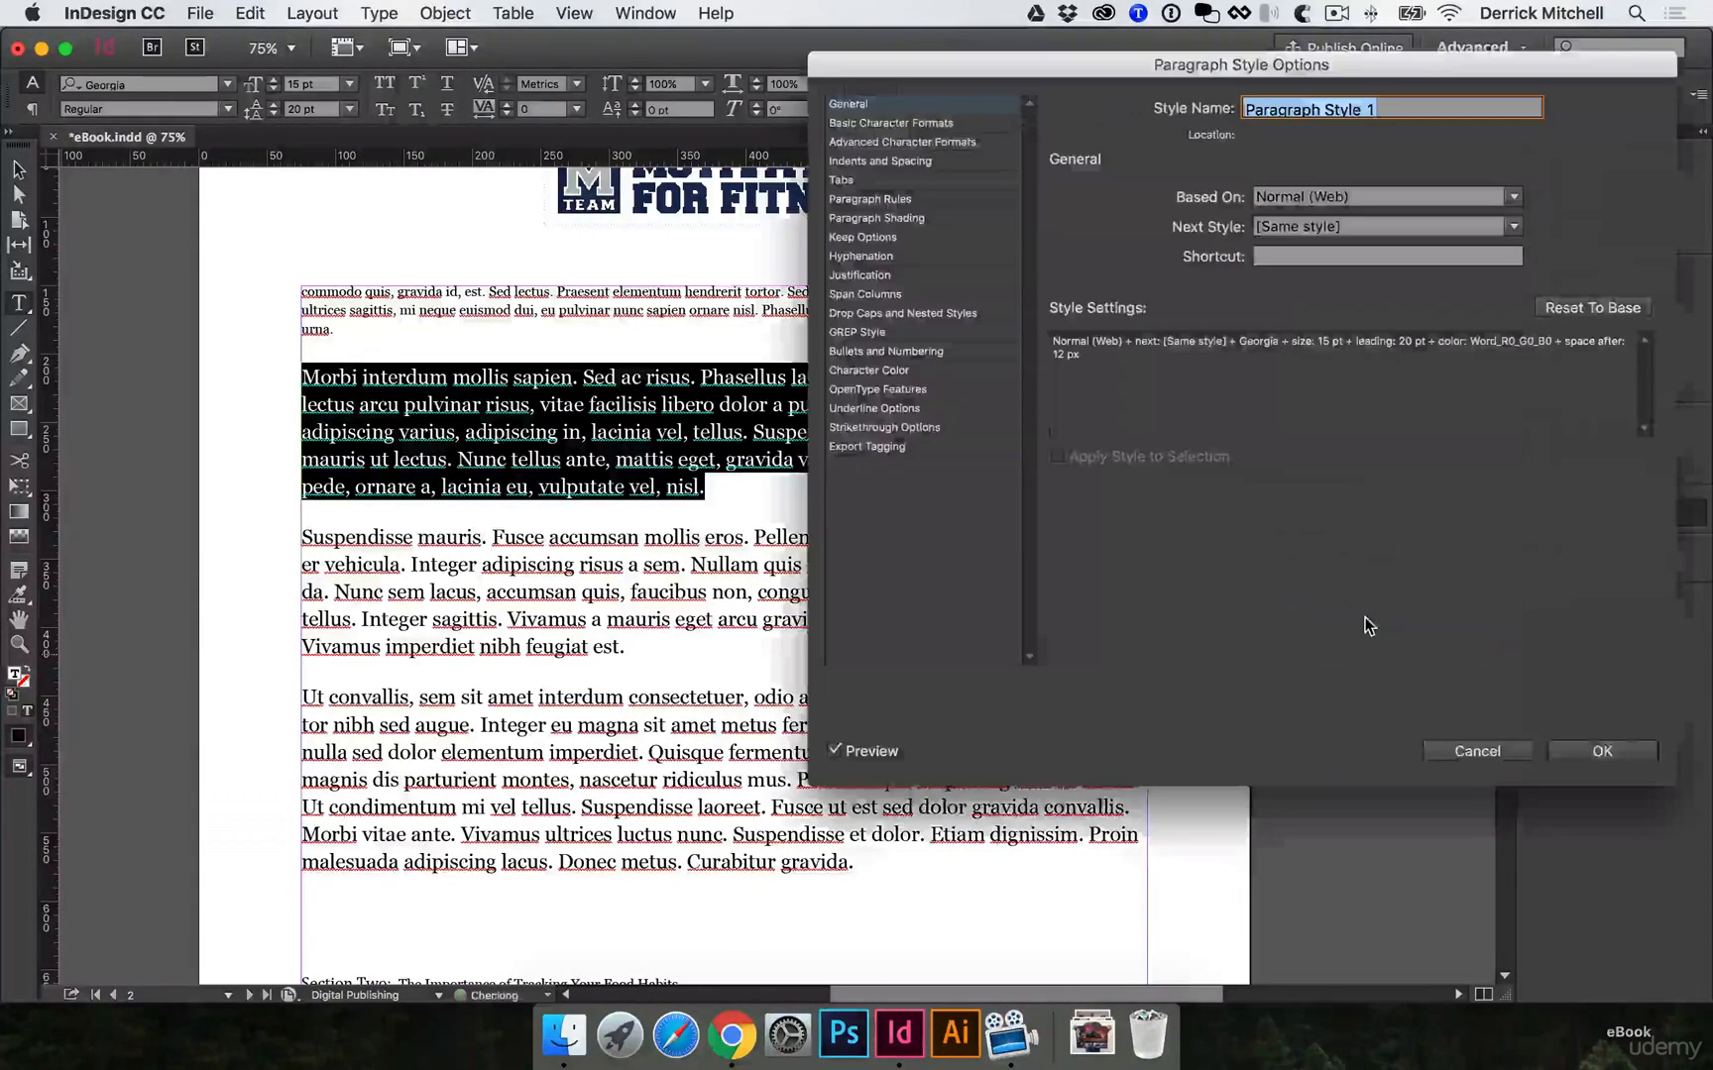
left_click_drag(1188, 60, 1109, 246)
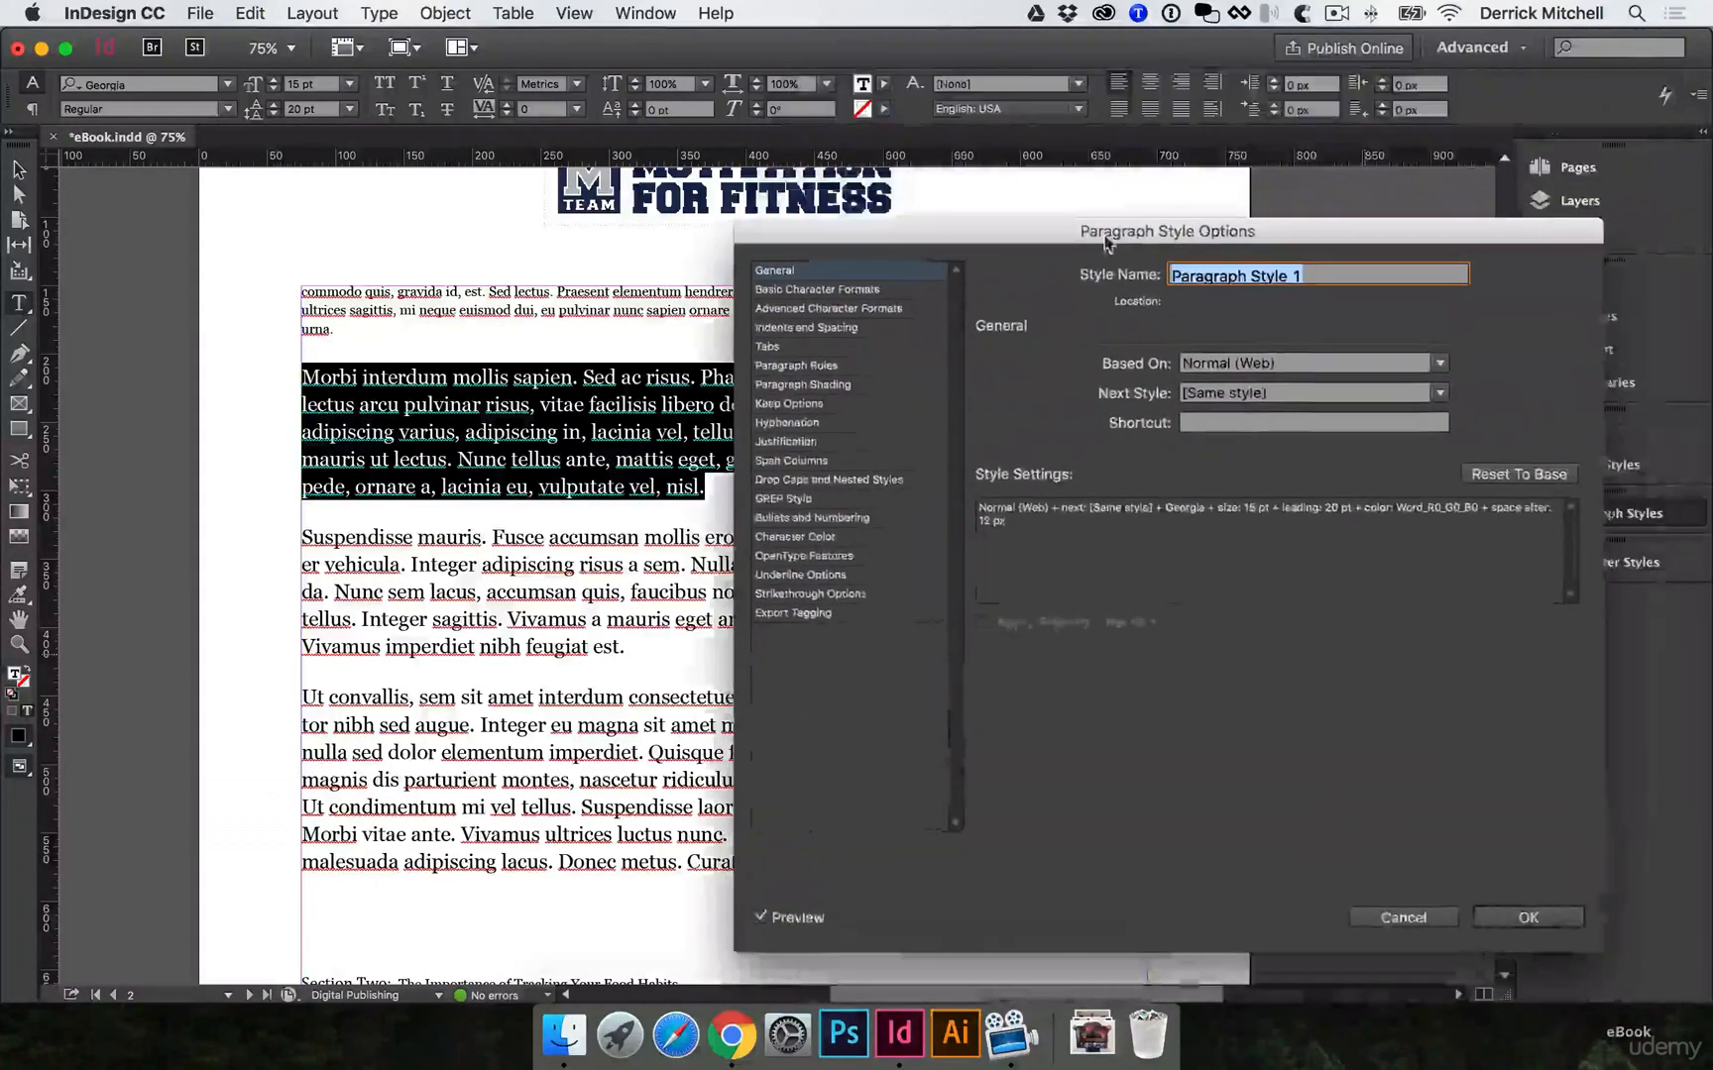
type("bo")
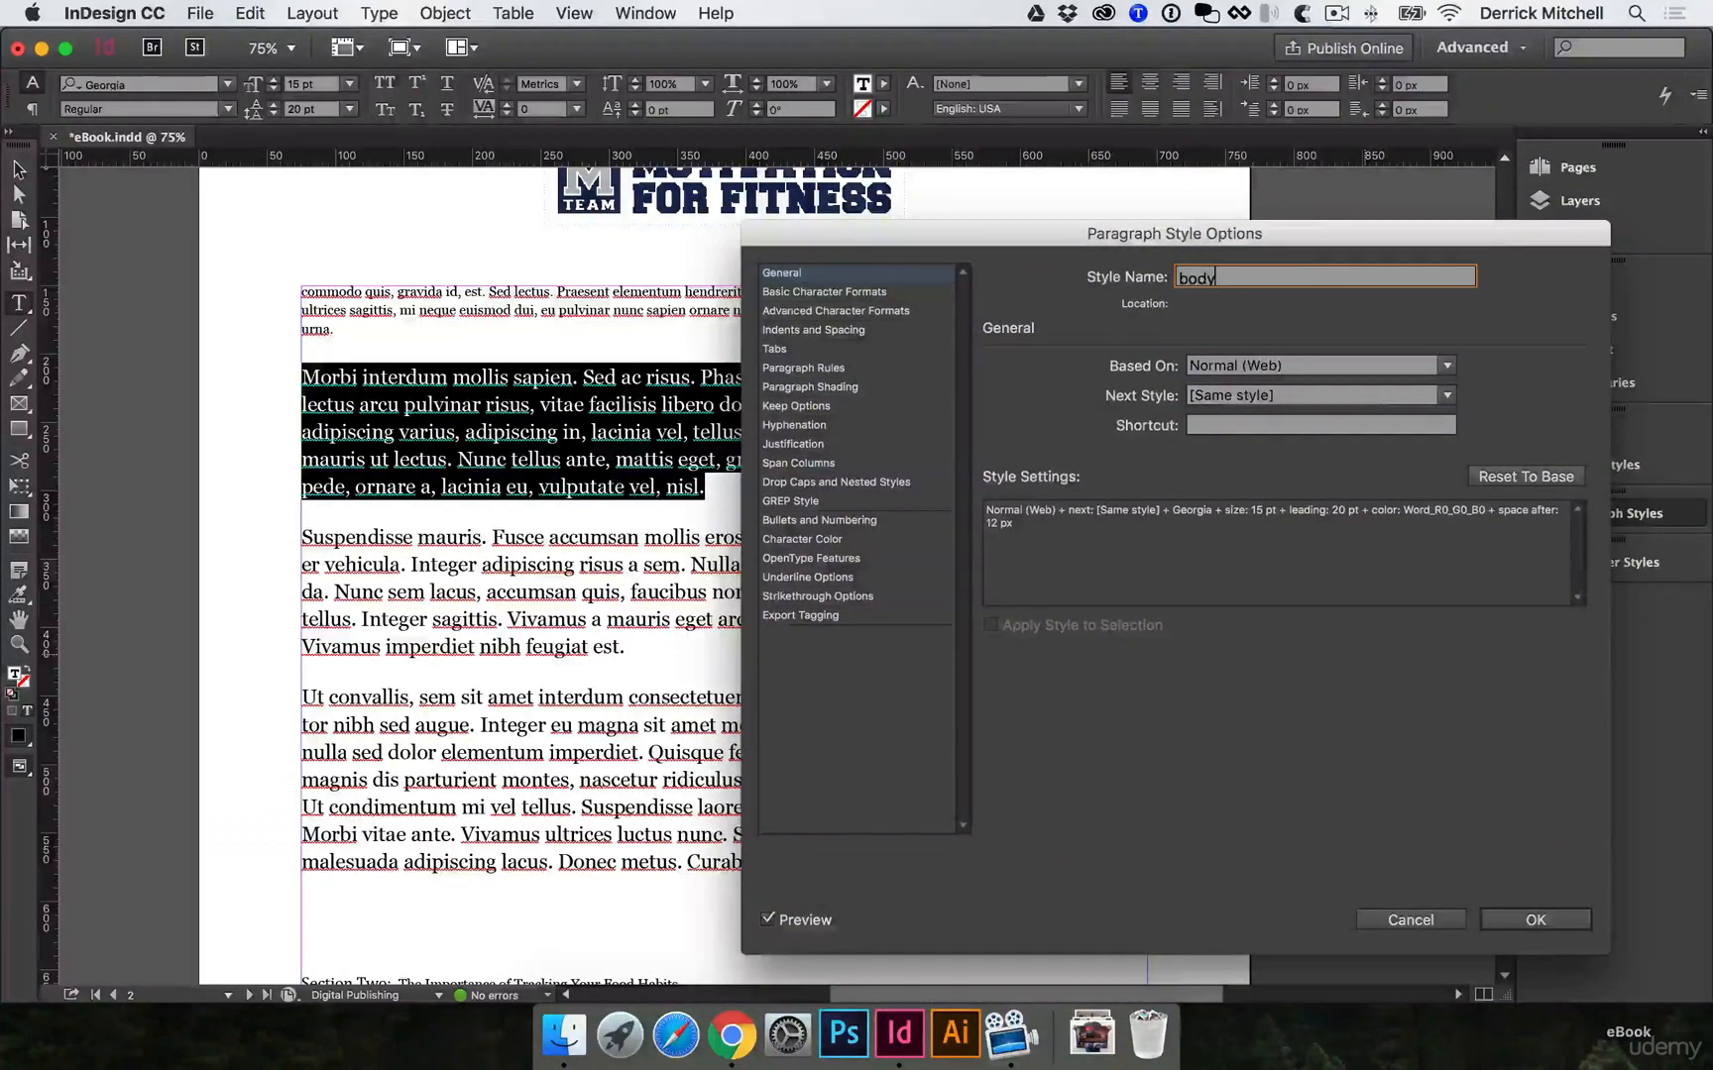
type("dy")
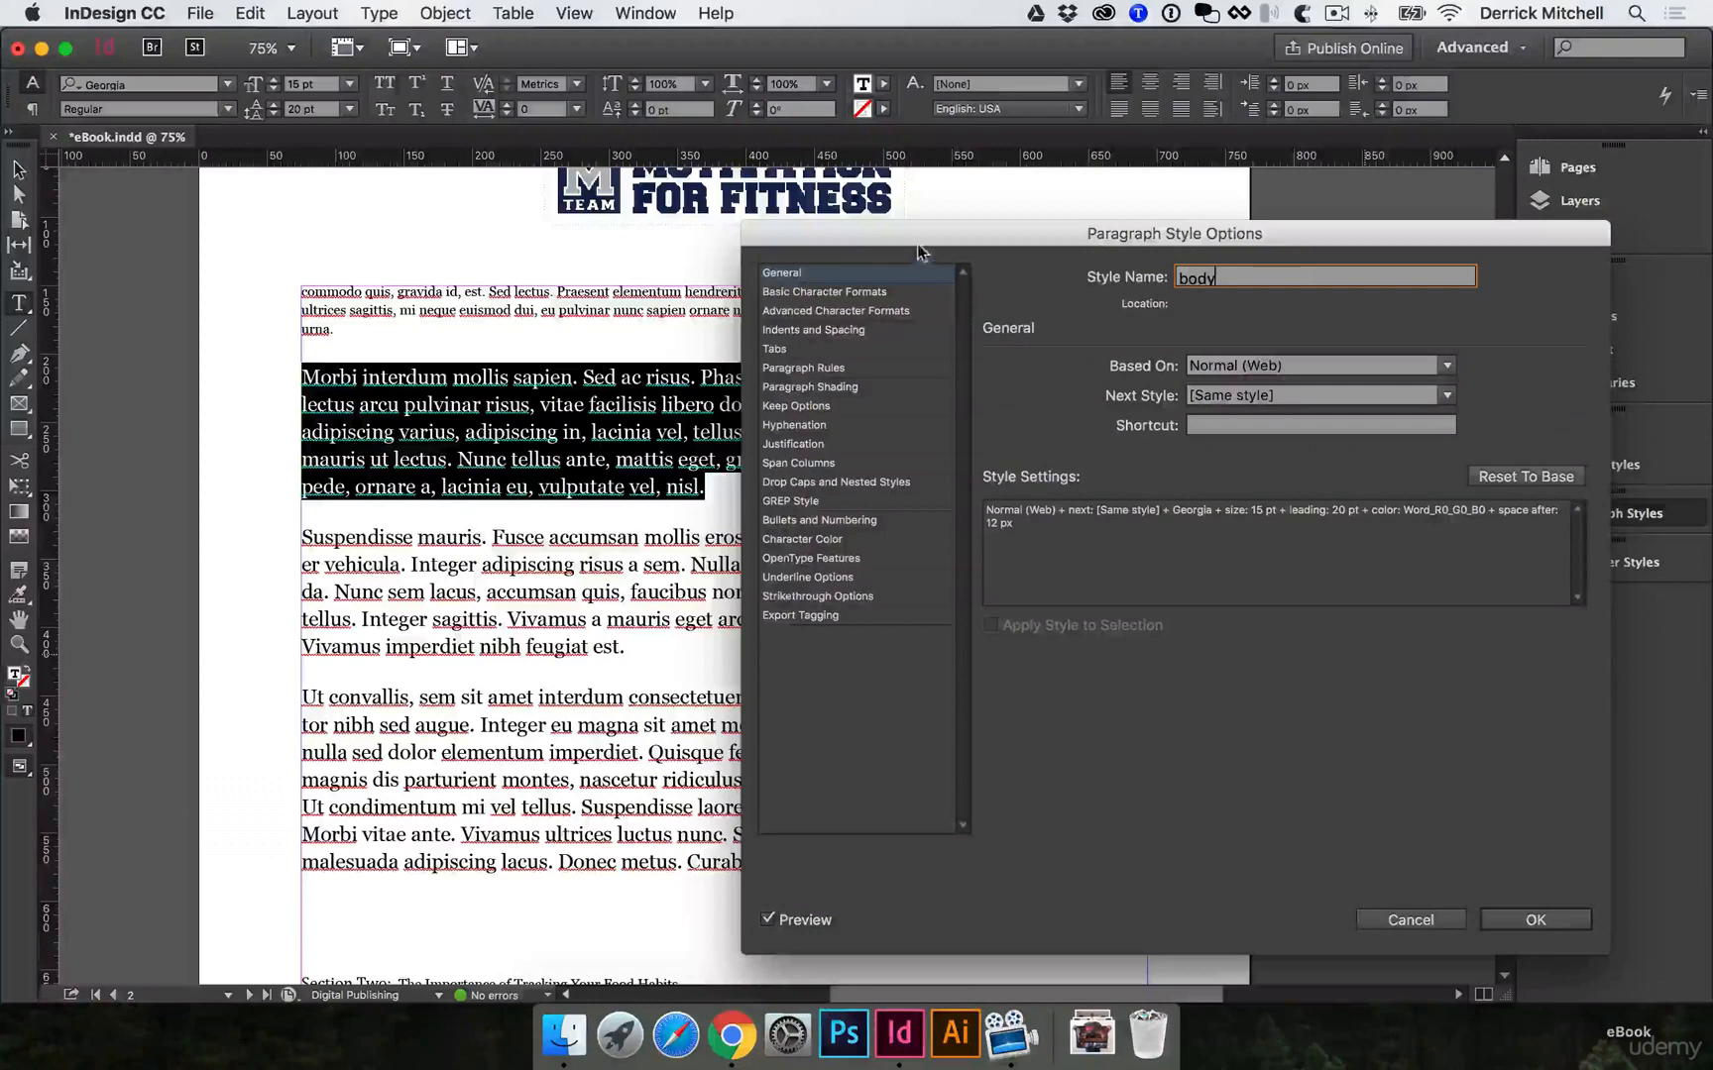
left_click_drag(915, 245, 982, 184)
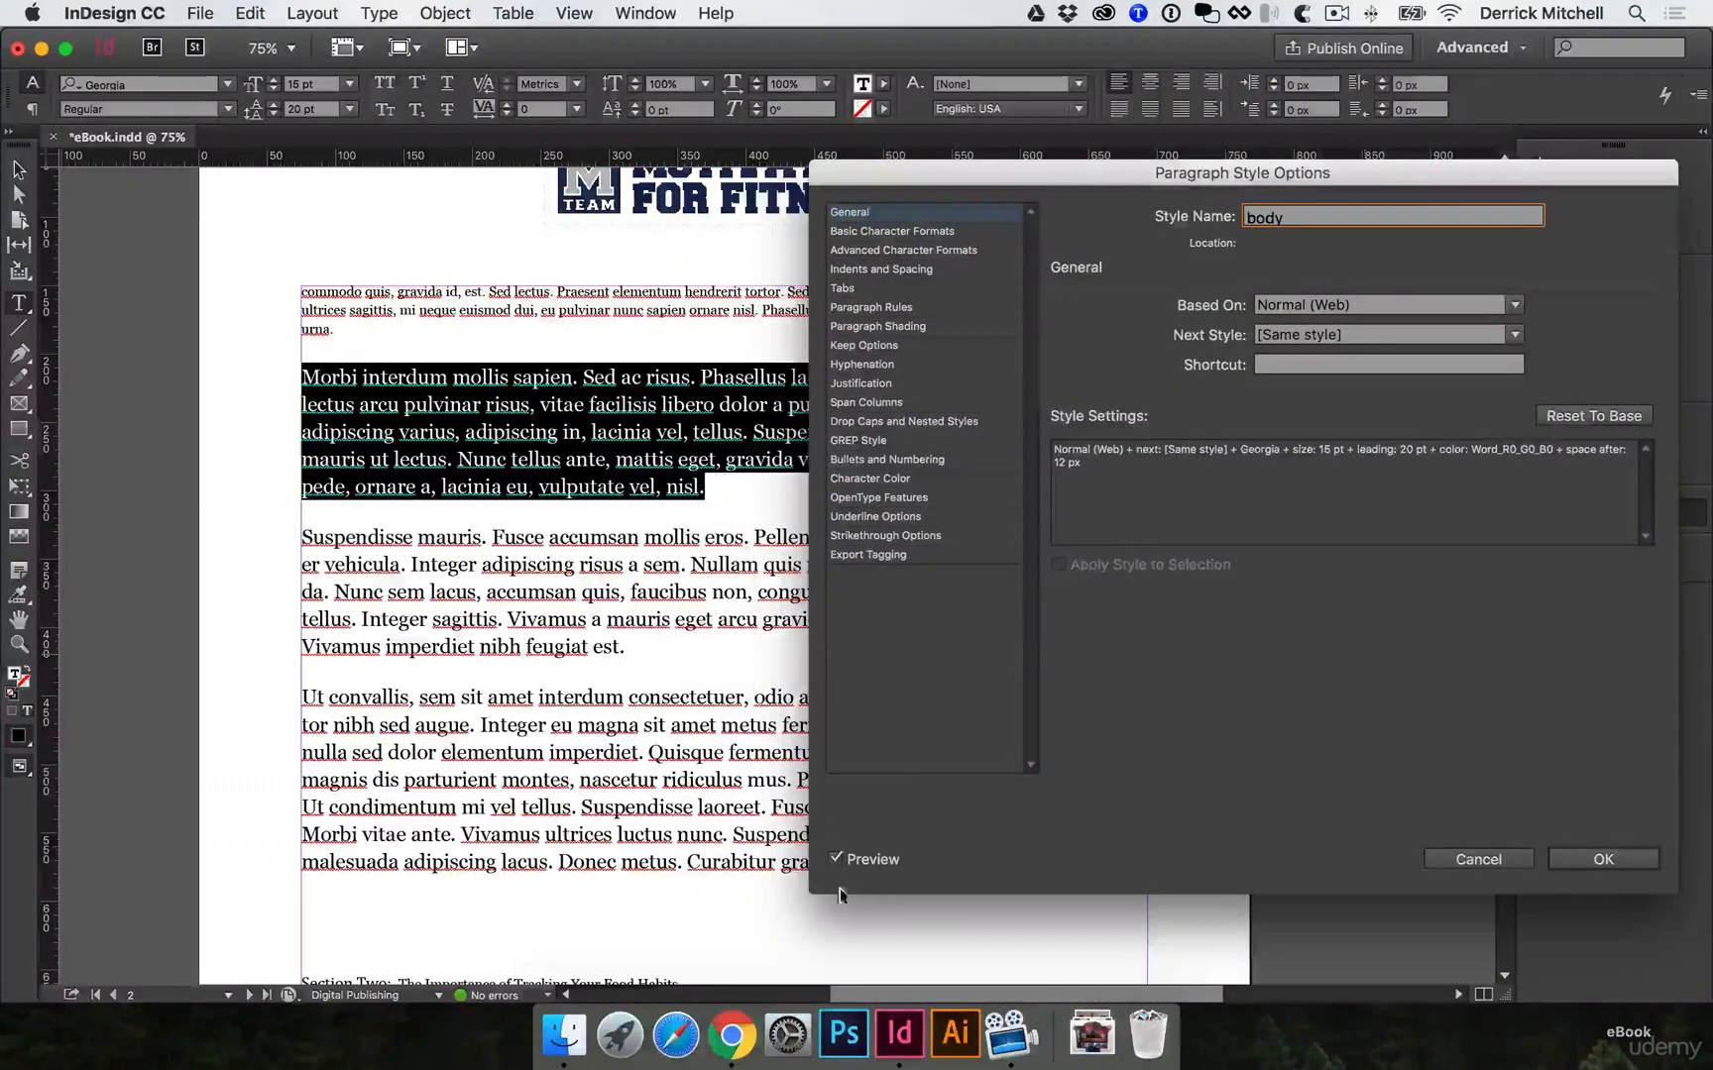
Set the body style's font family to Helvetica Neue, keeping the Regular font style.
left_click(887, 234)
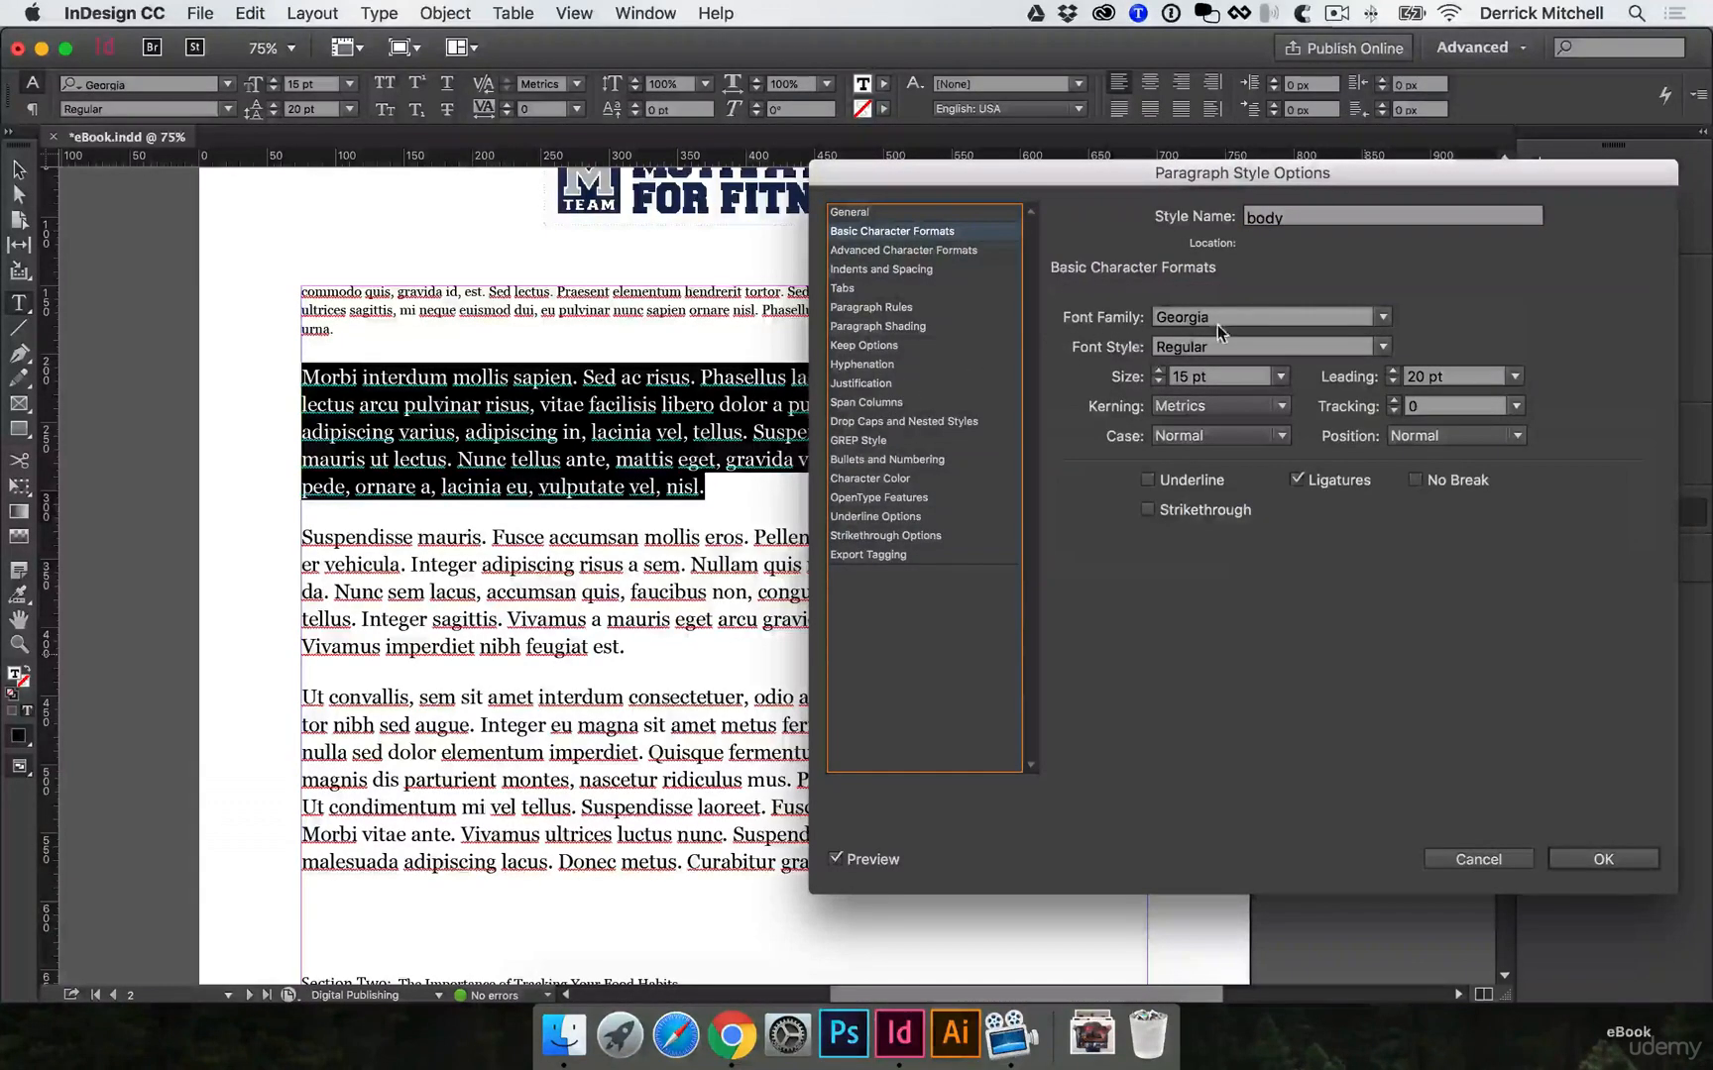
left_click(1192, 316)
type("Helvetica Neue")
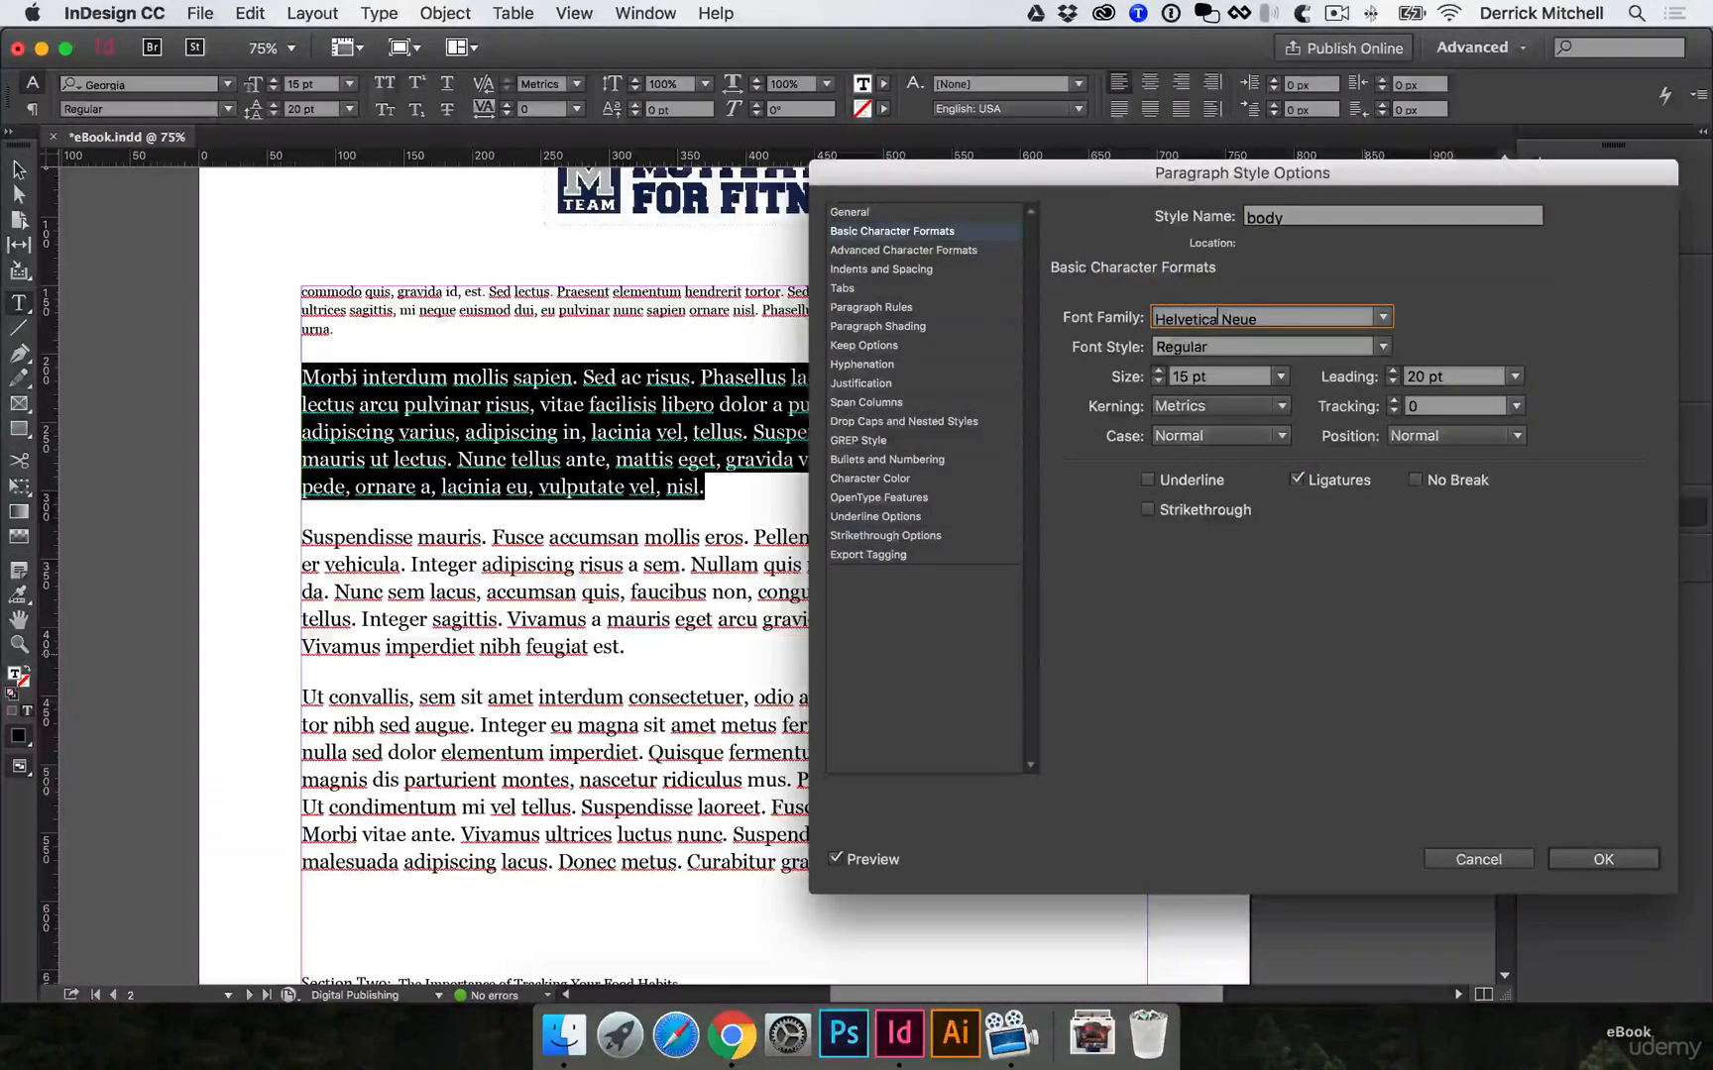
key("Tab")
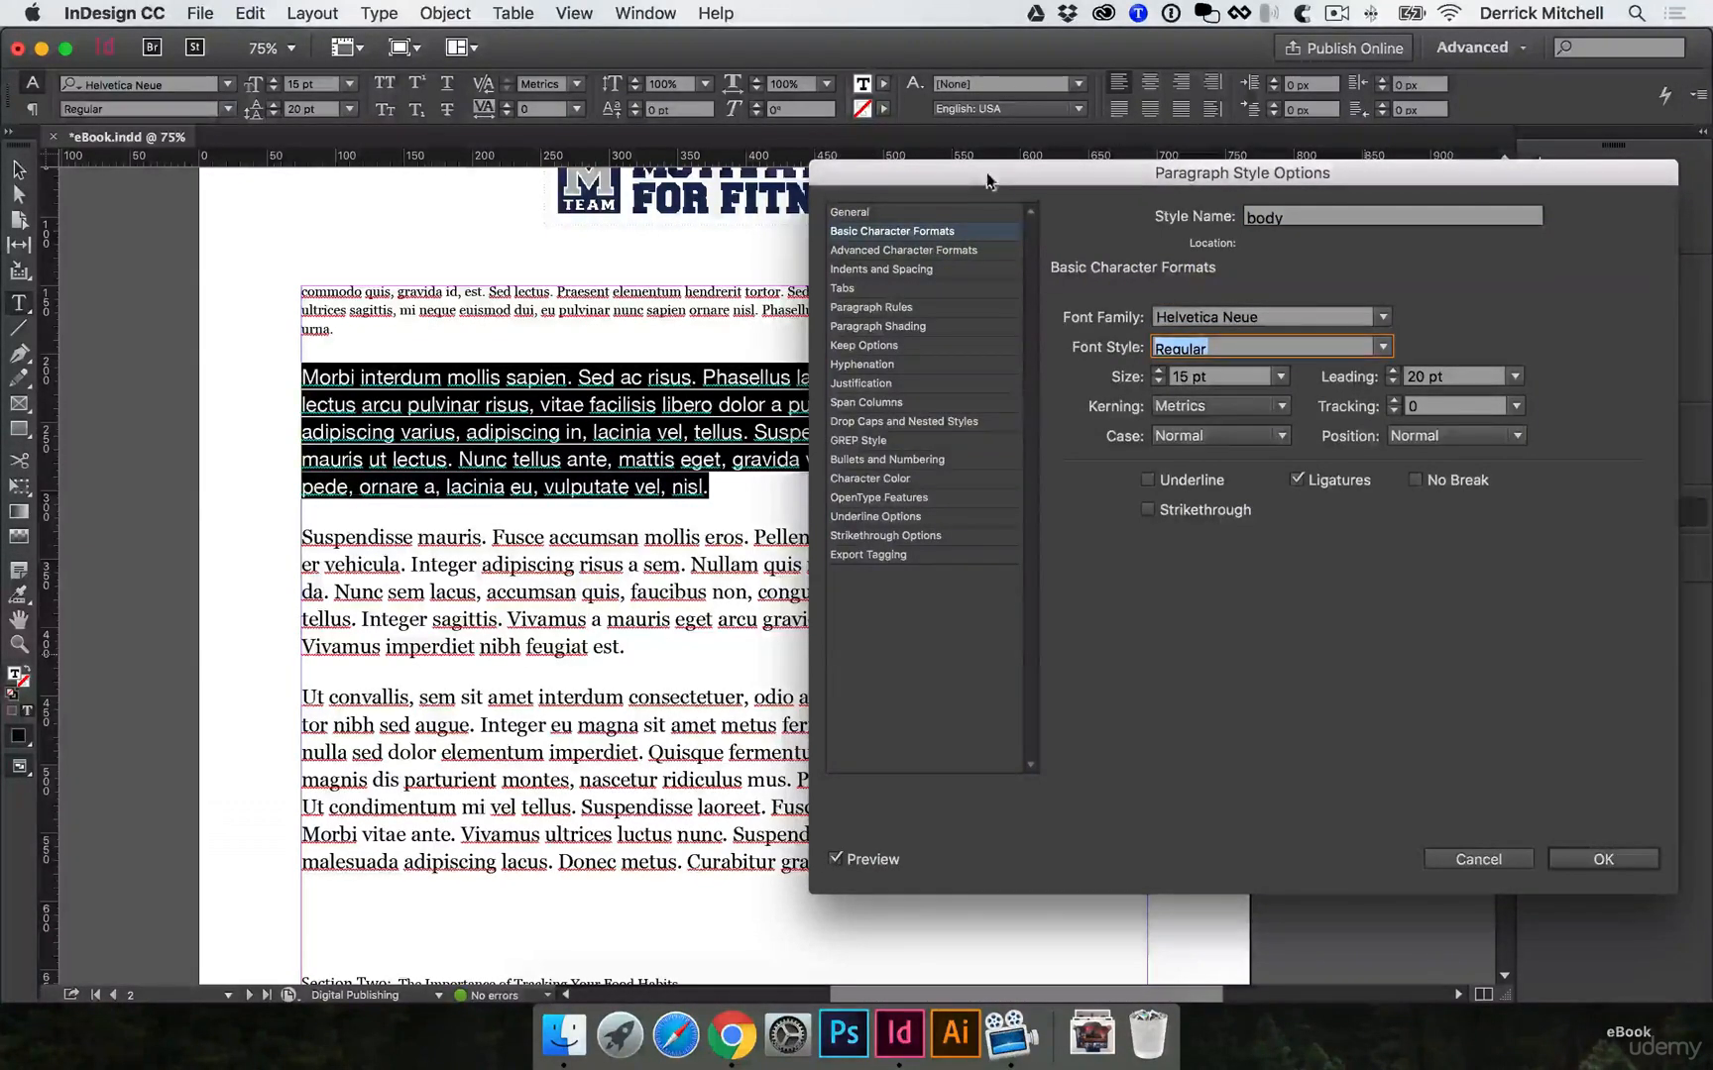
left_click_drag(988, 174, 1031, 167)
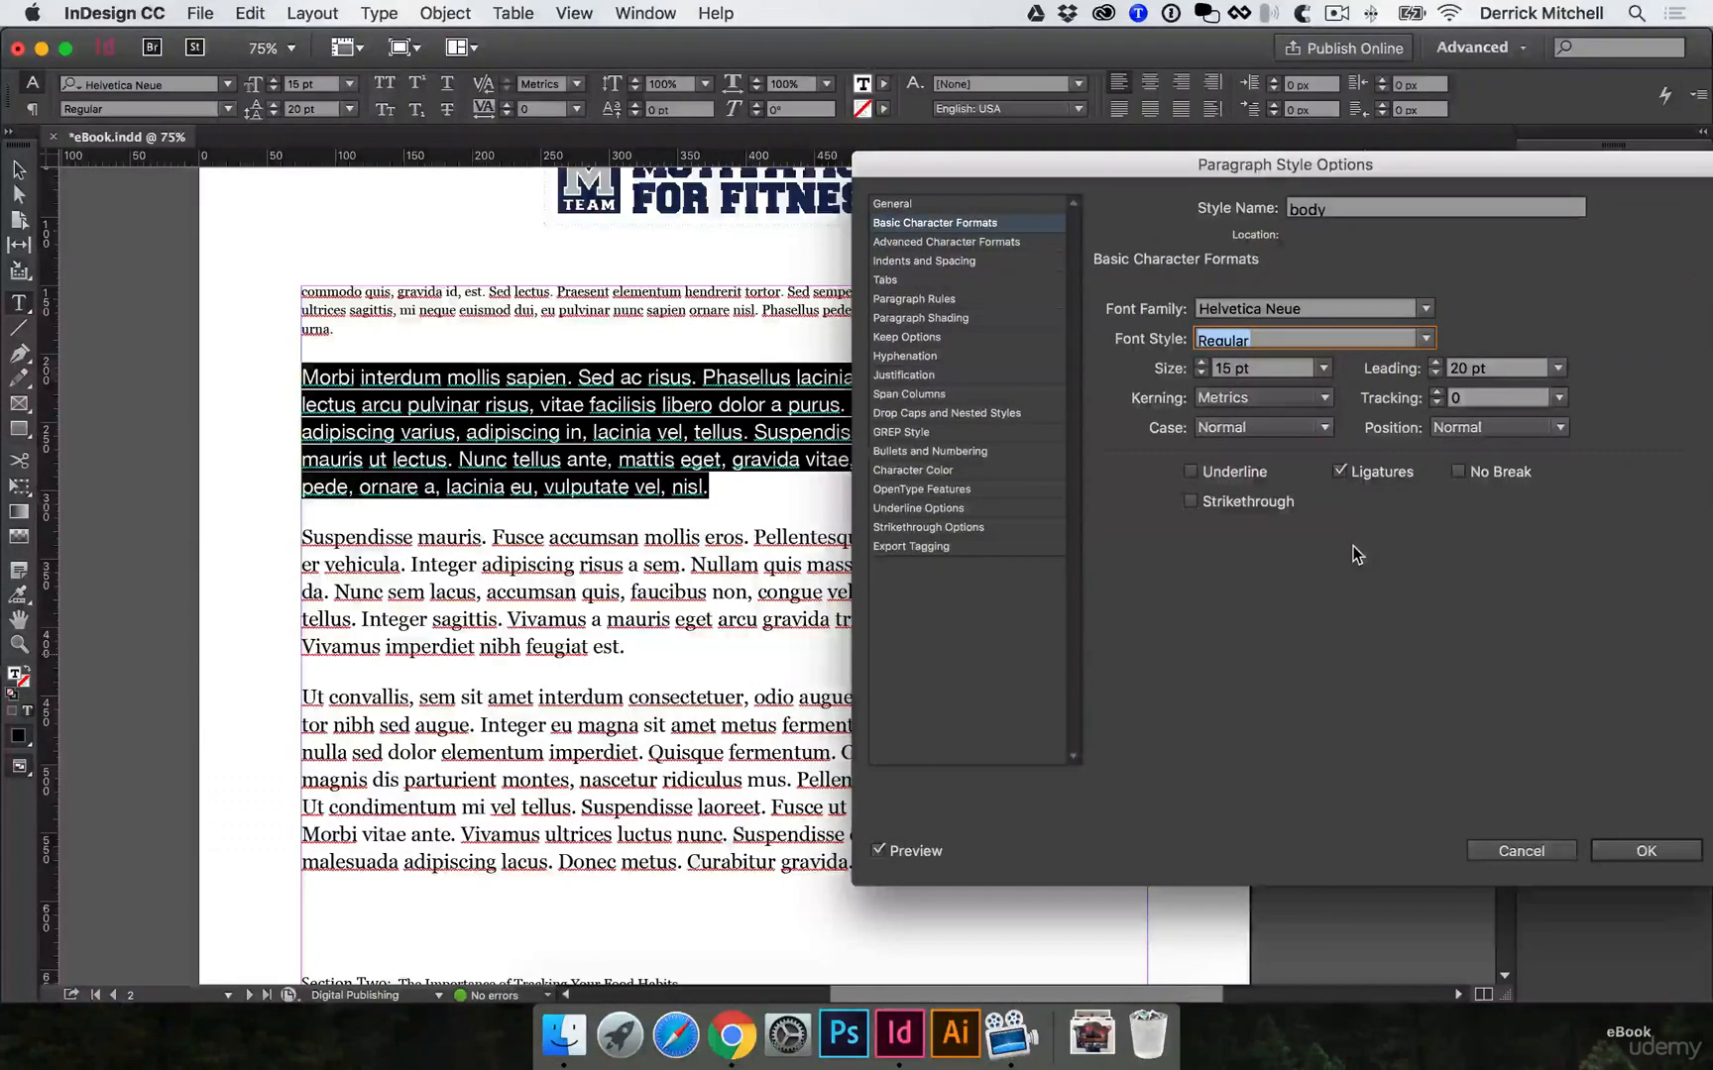
Review the body style's indents and spacing, turn off hyphenation, and save the style settings.
left_click(946, 242)
left_click(945, 264)
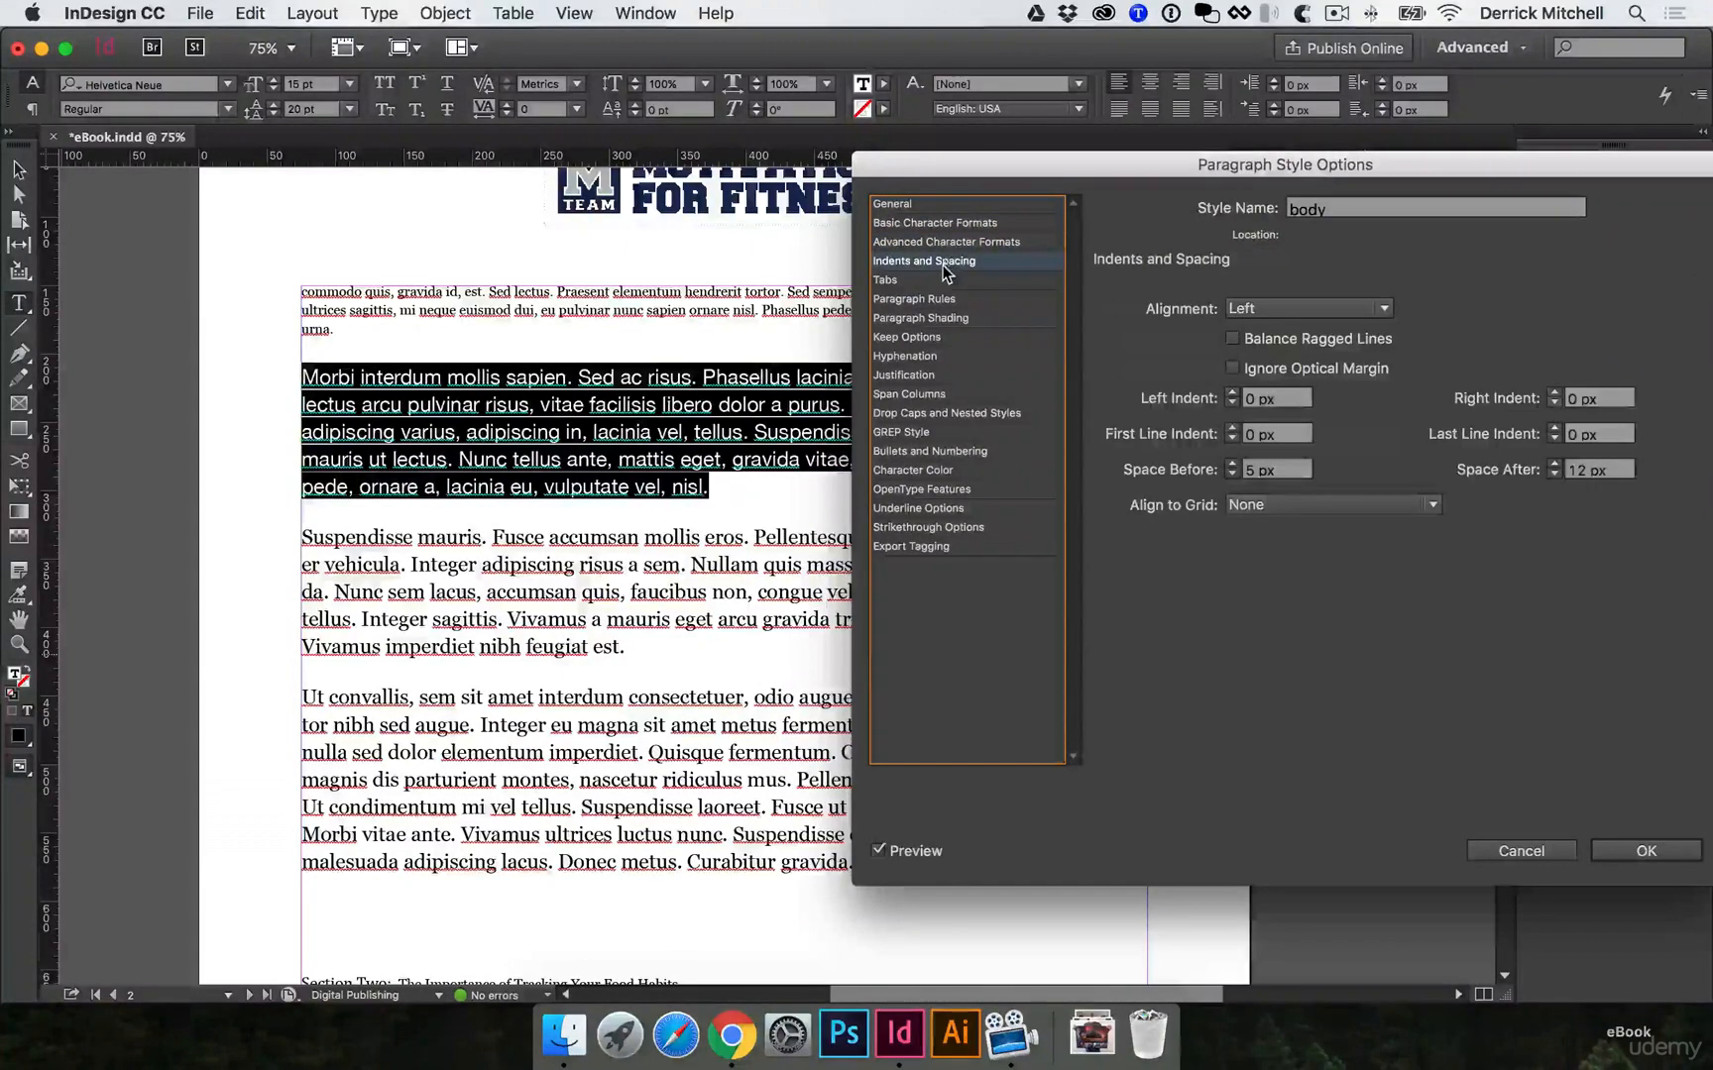
left_click(947, 243)
left_click(945, 255)
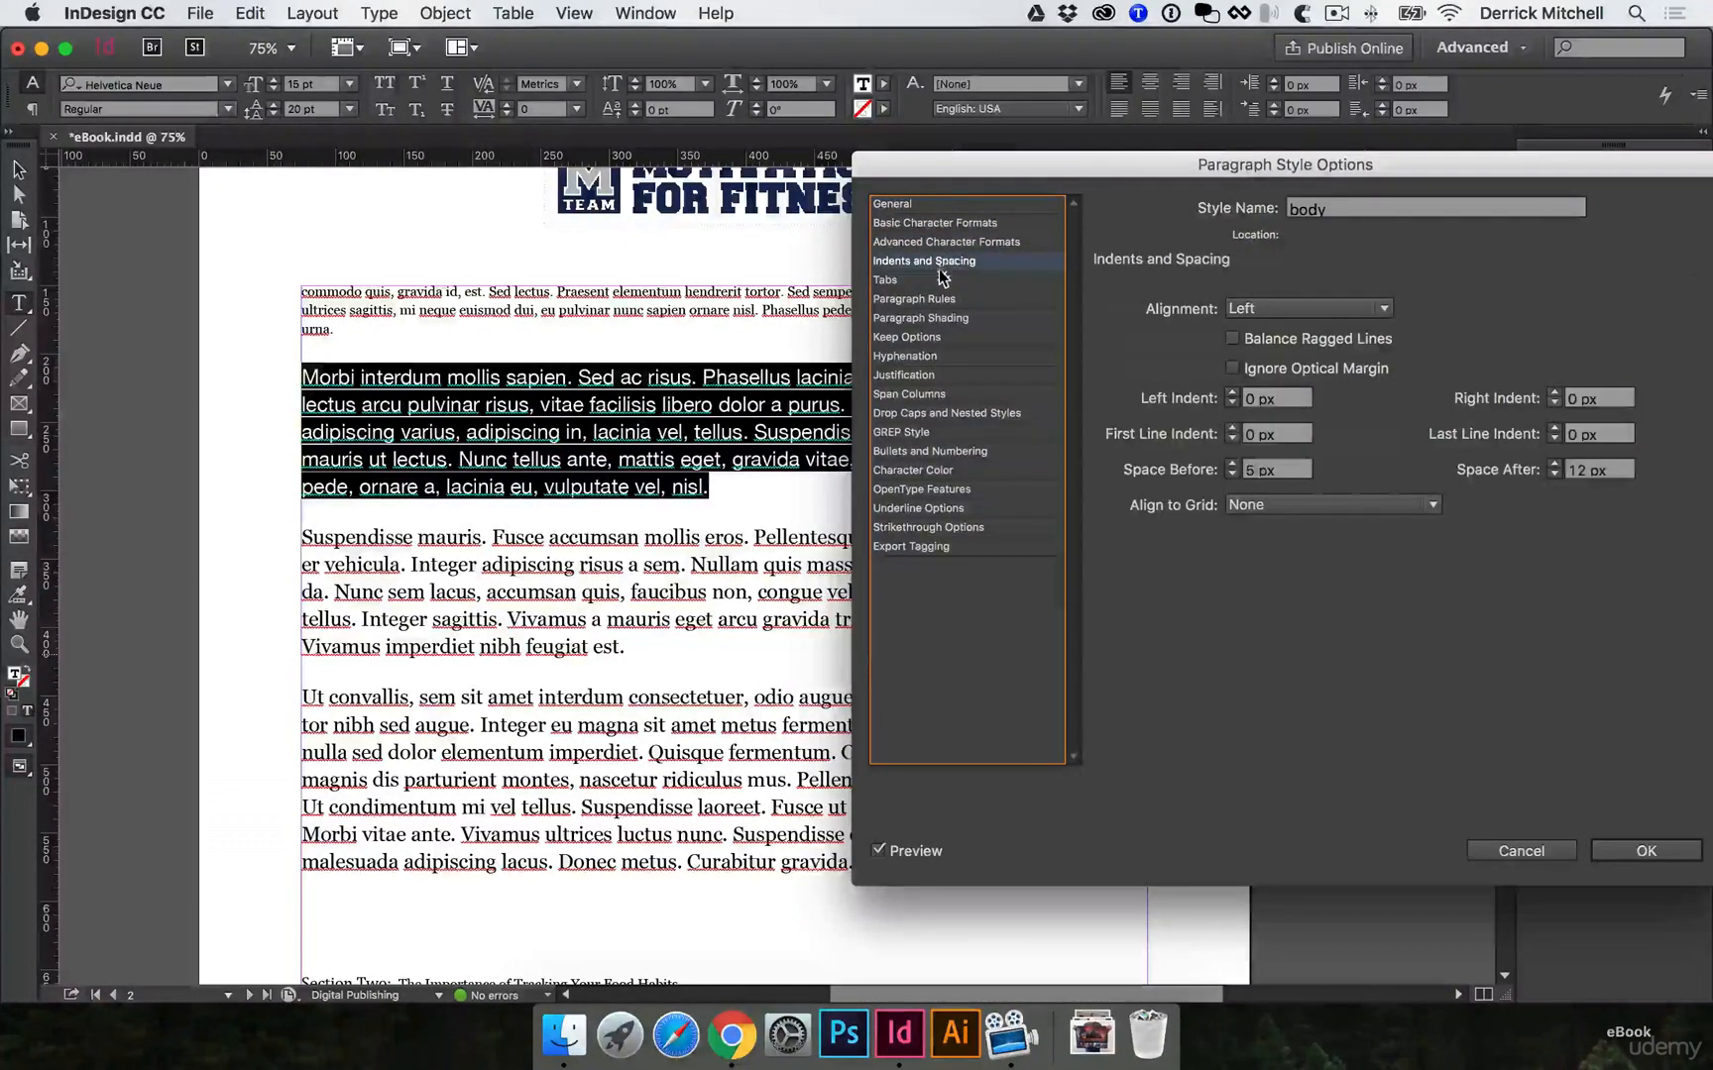
left_click(934, 357)
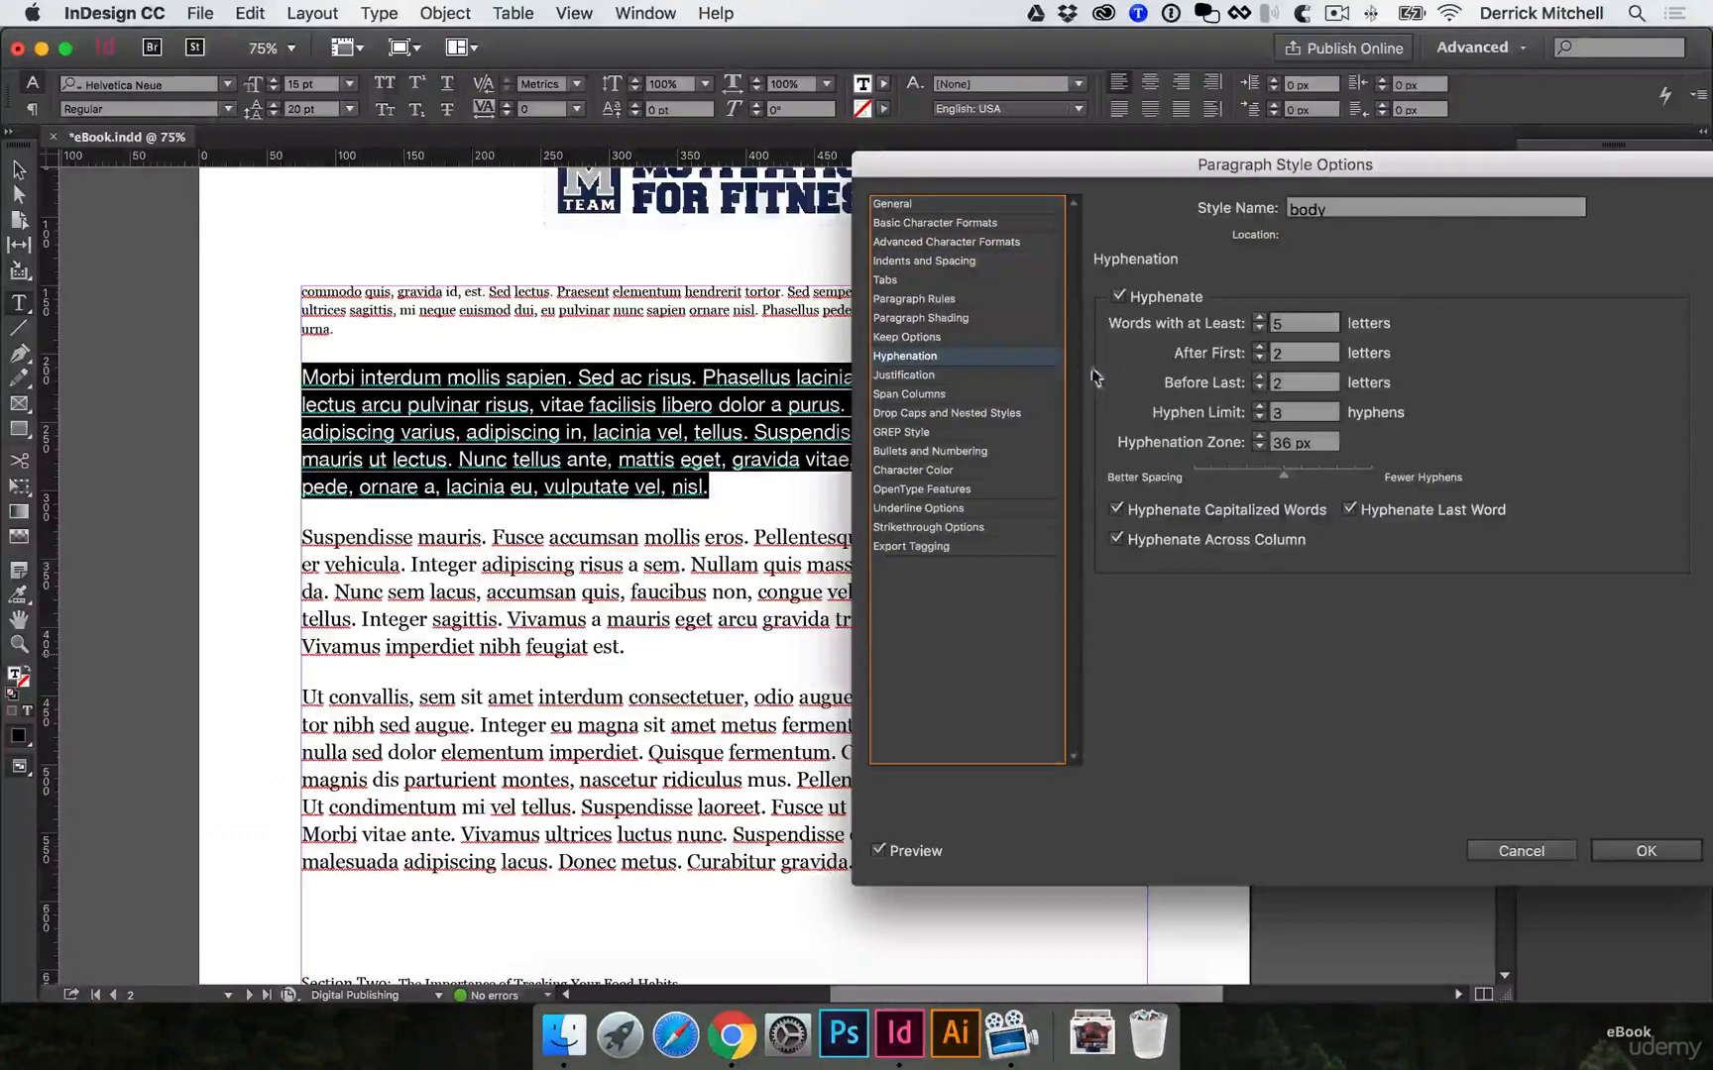
left_click(1118, 296)
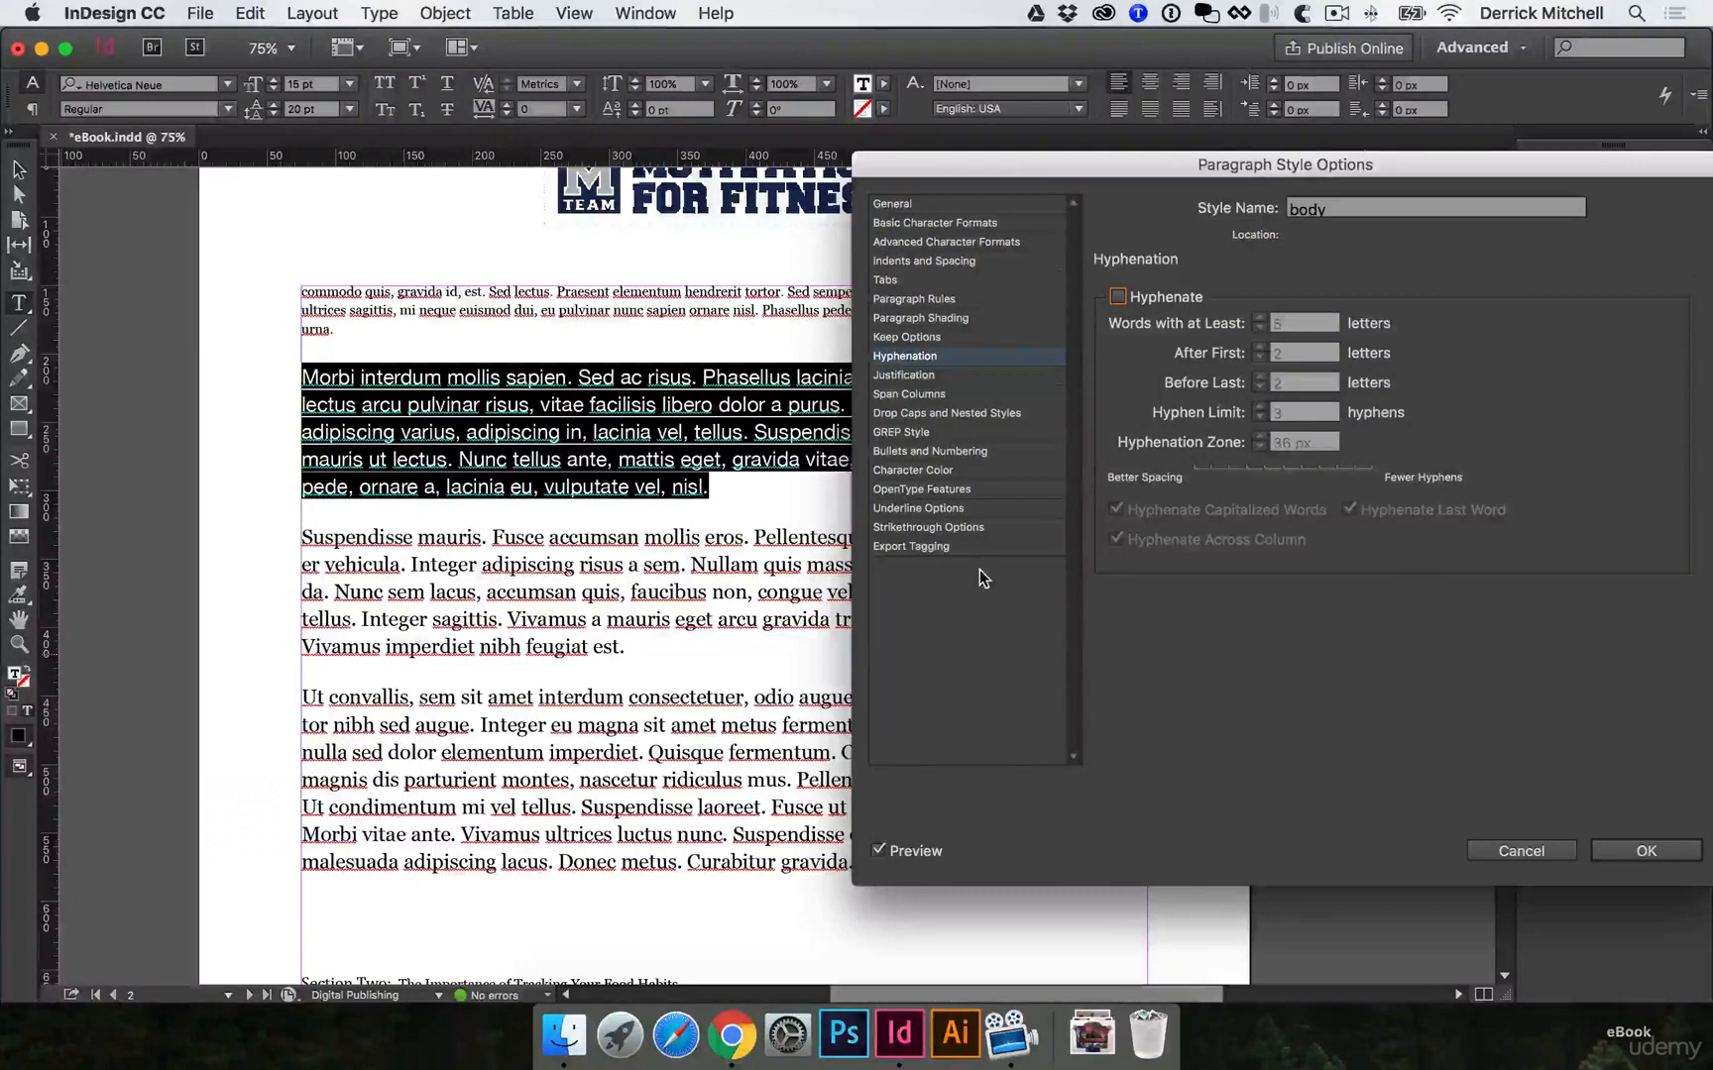
left_click(964, 470)
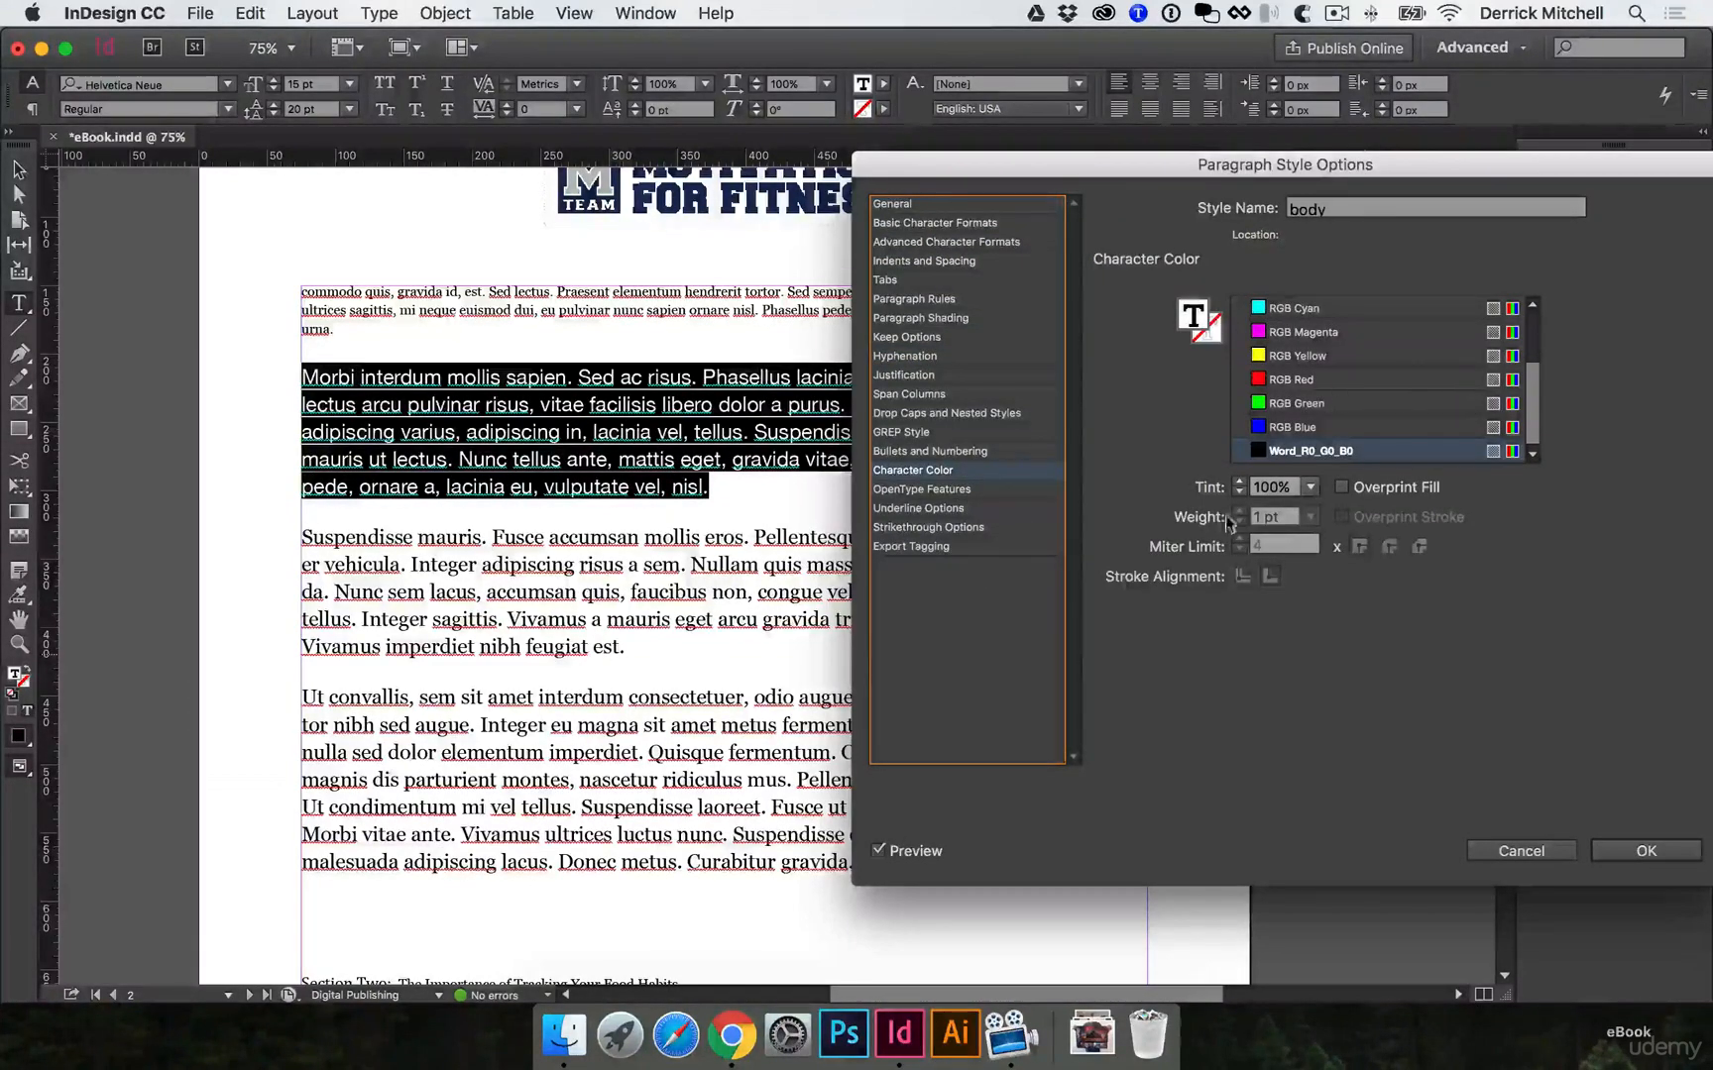
left_click(1645, 852)
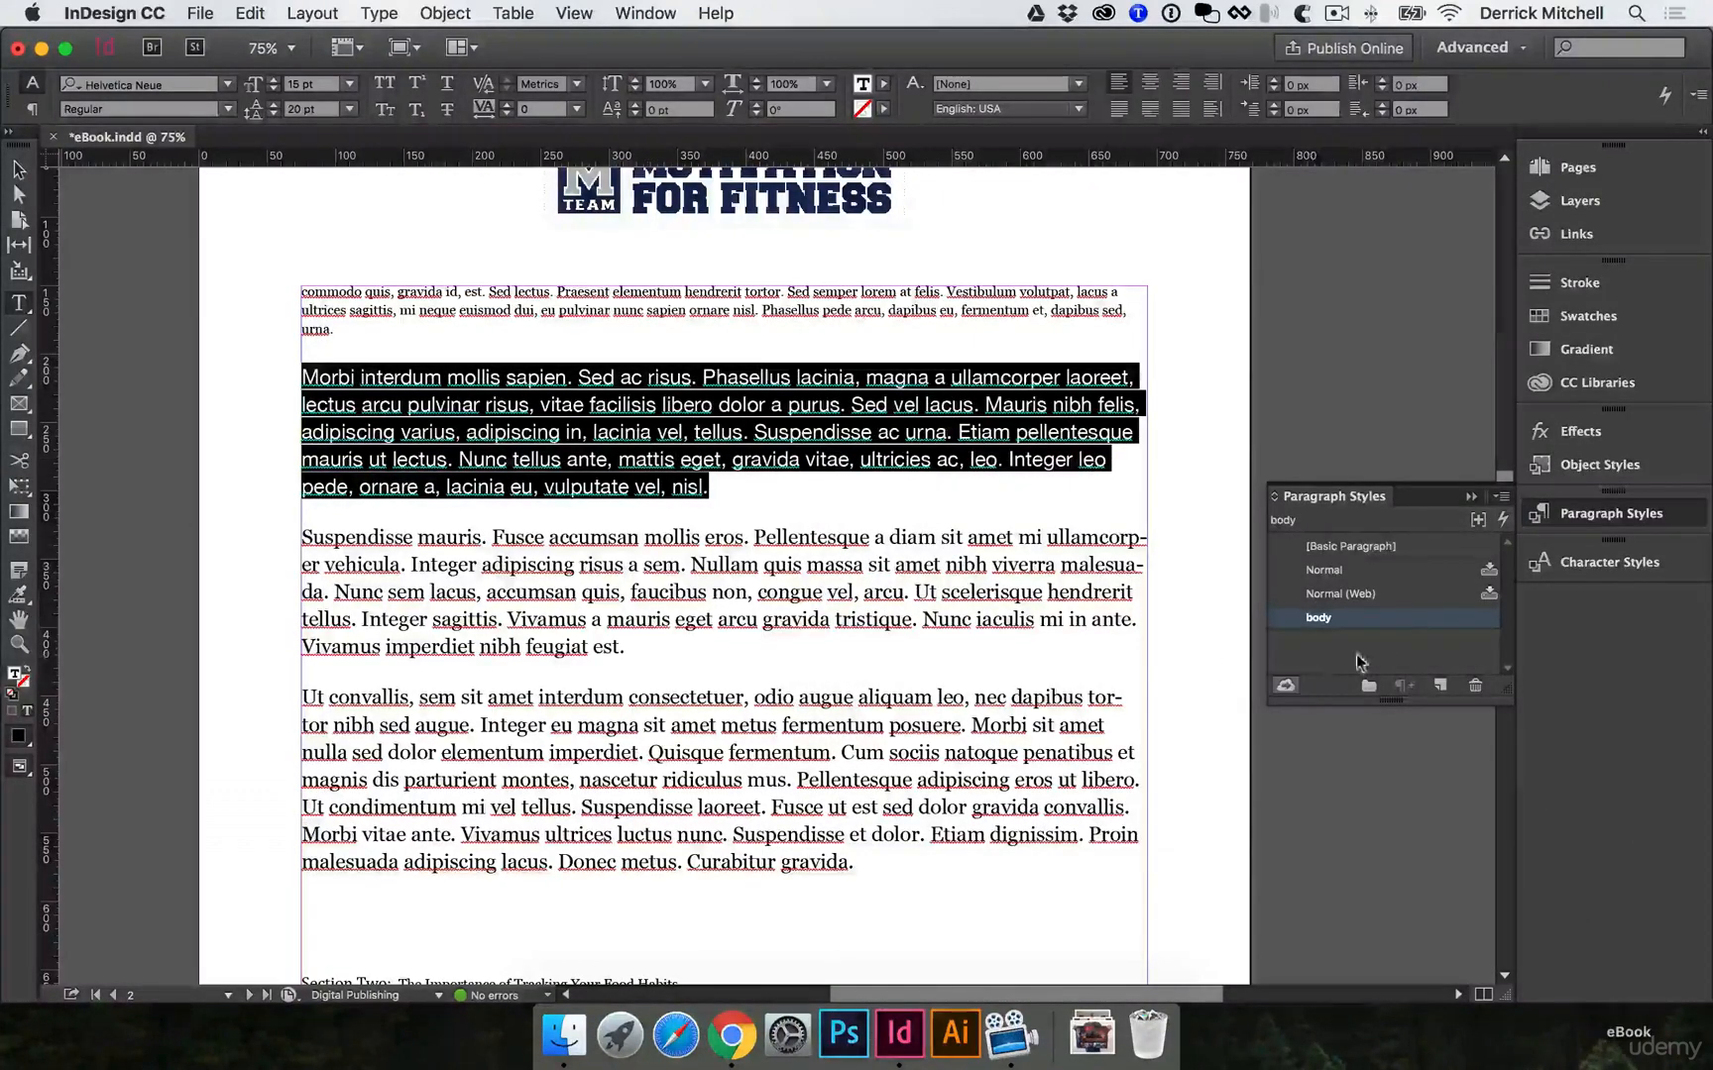
left_click(645, 555)
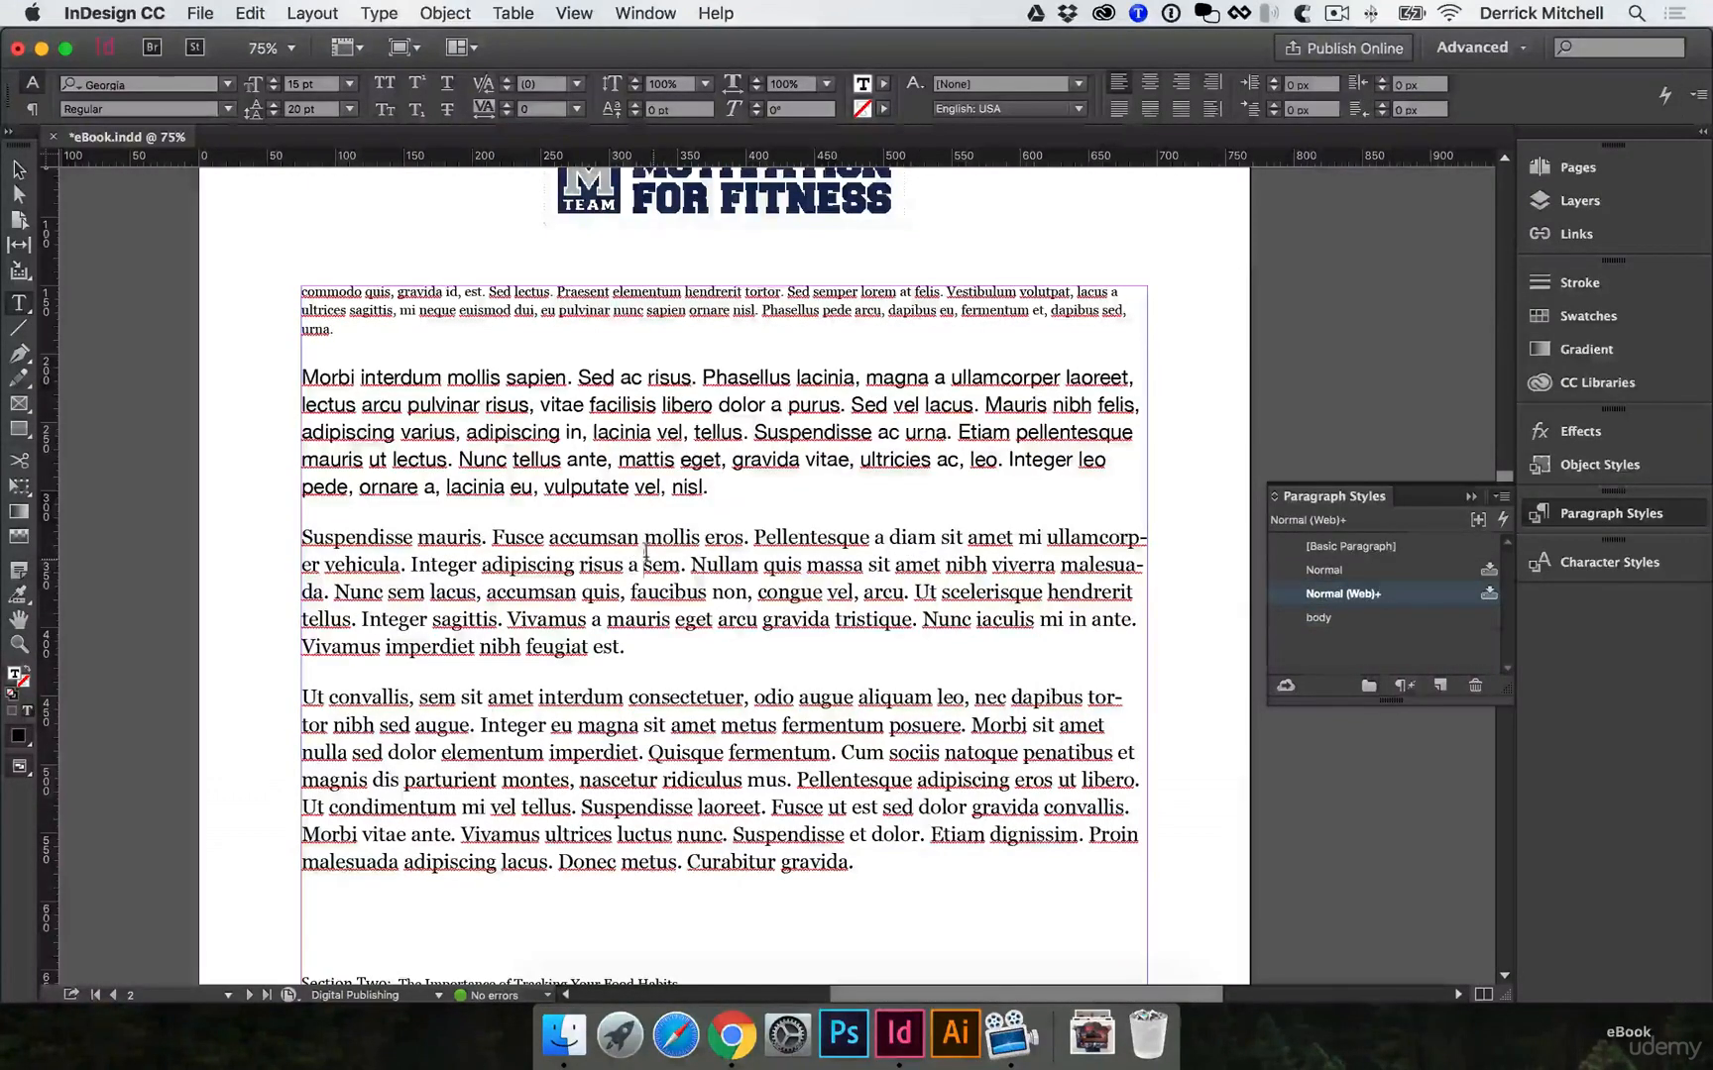
Apply the body paragraph style to all of the story's text, clear its style overrides, and deselect the text.
key("super+a")
scroll(911, 644, "down", 1)
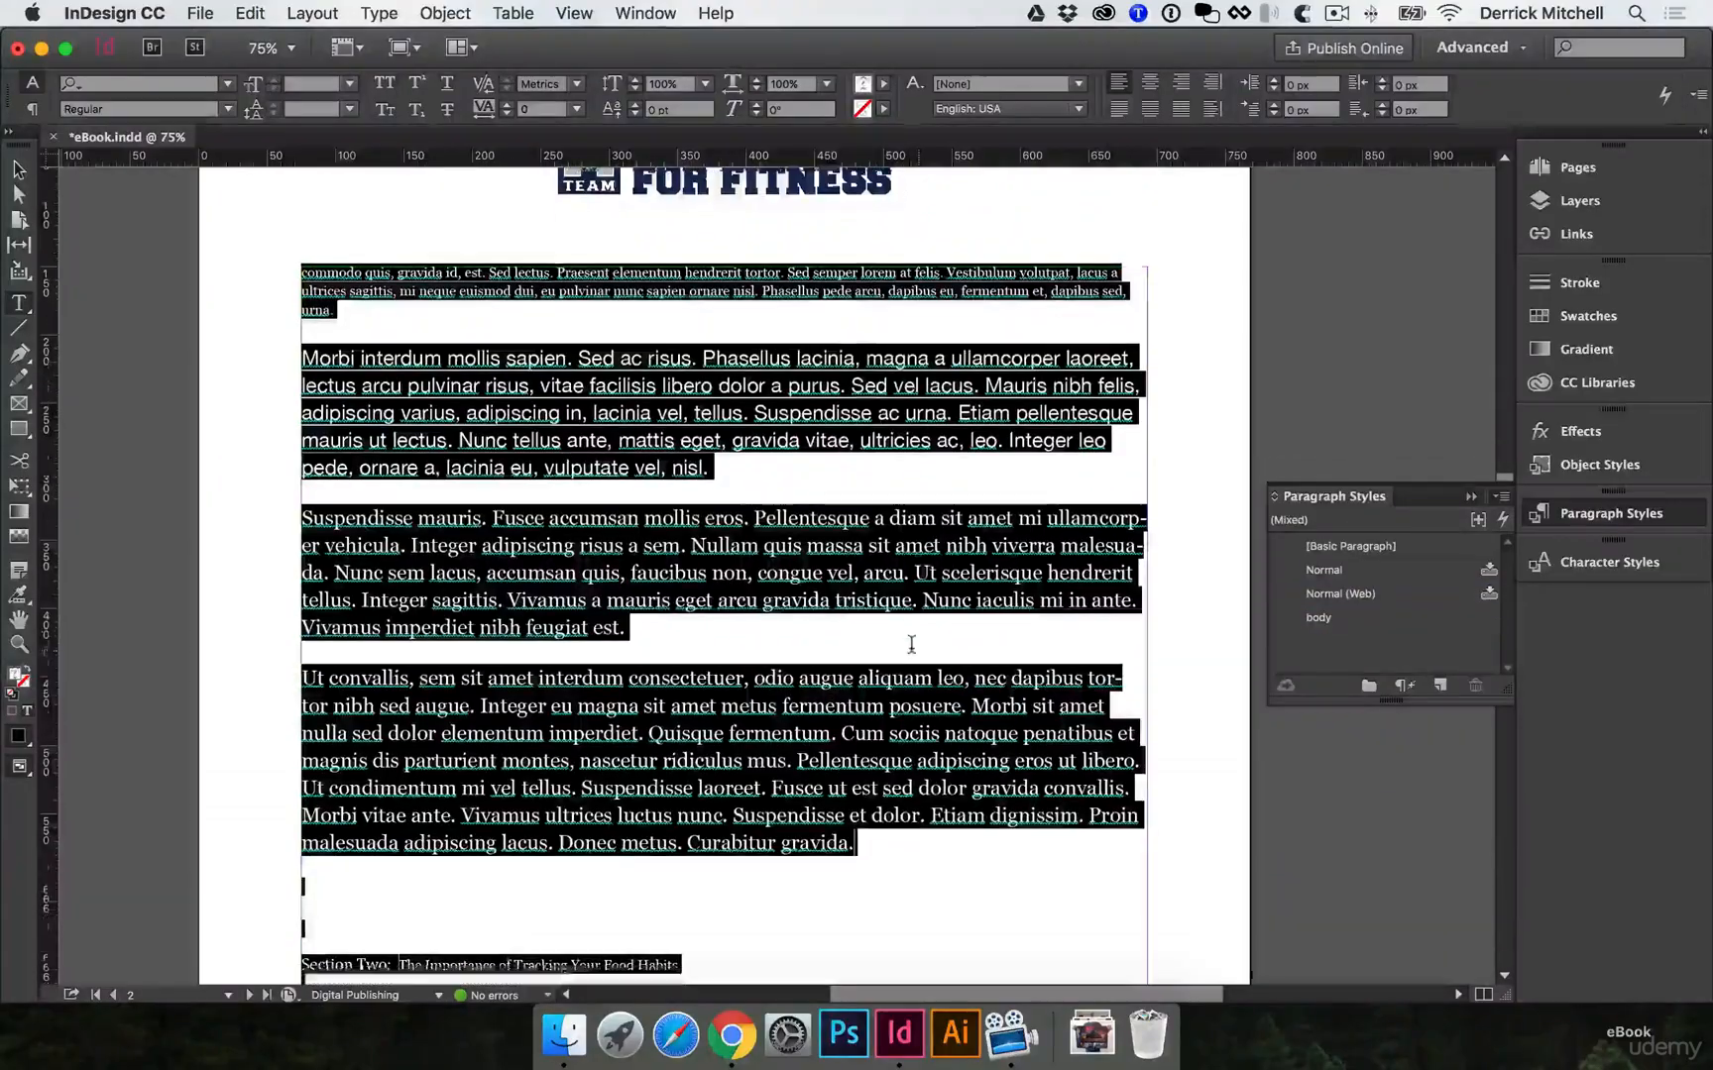
scroll(911, 644, "up", 2)
scroll(909, 639, "down", 10)
scroll(910, 639, "up", 8)
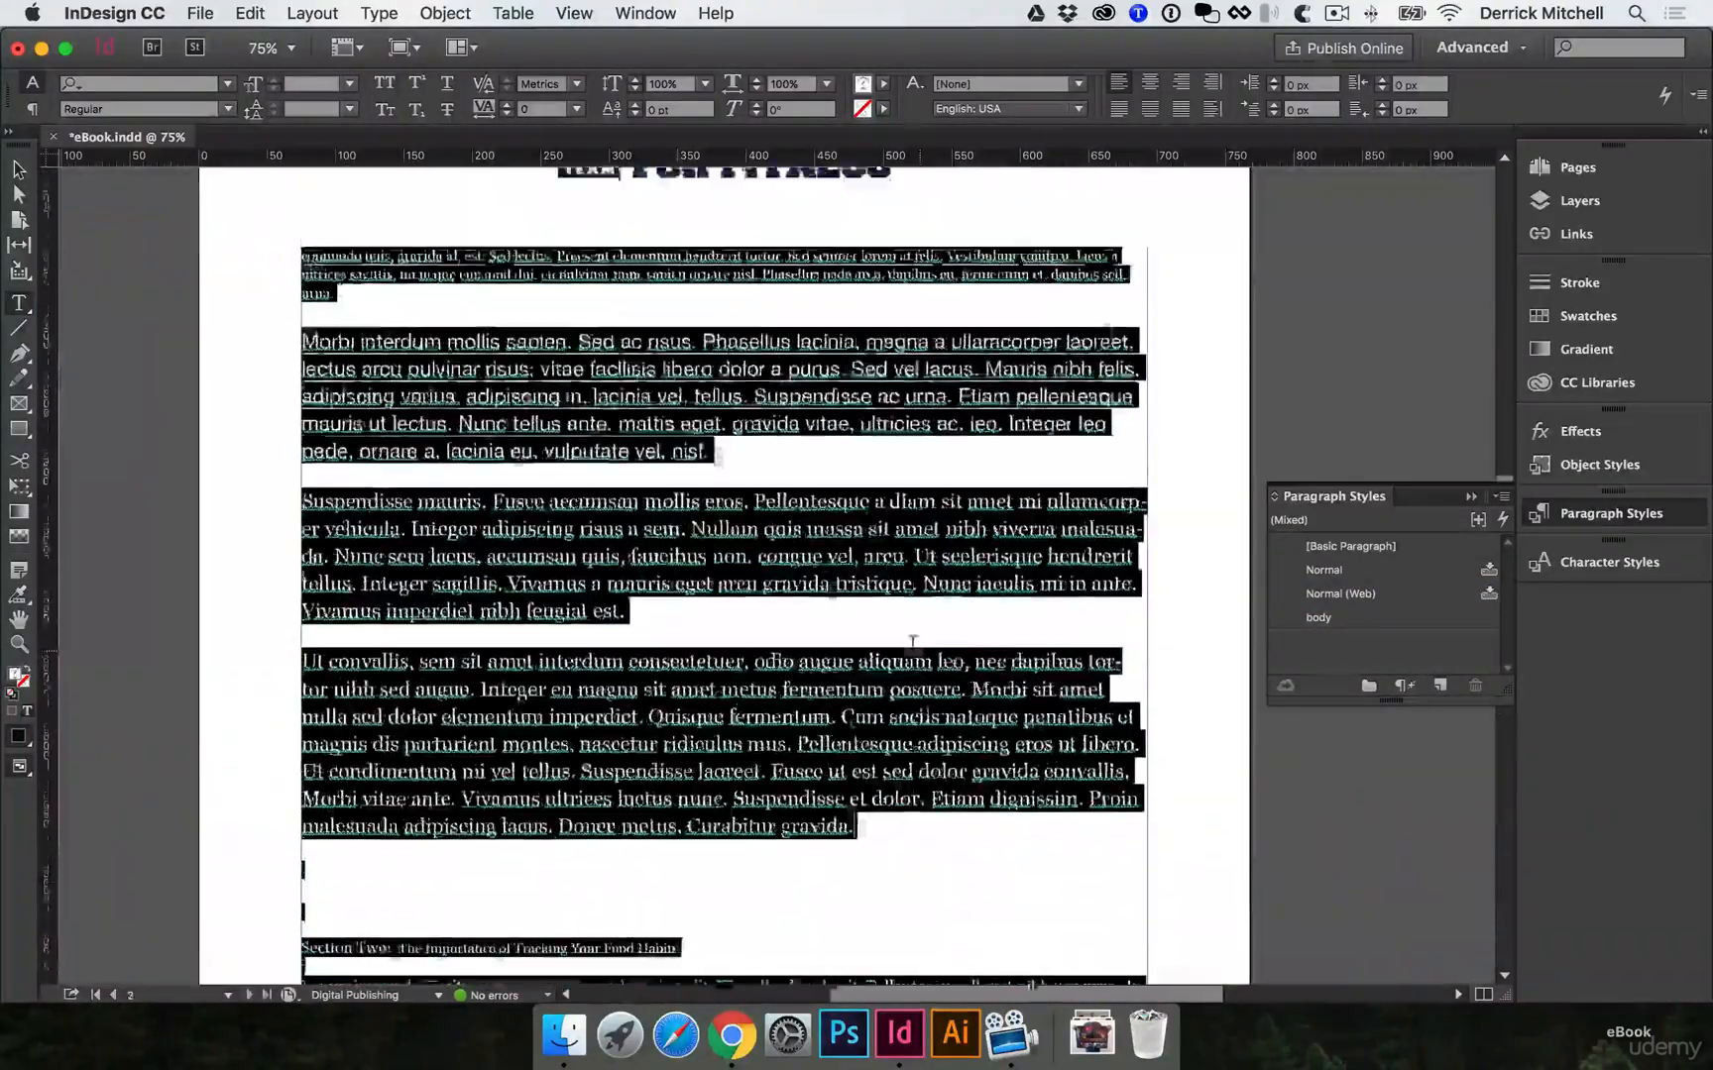
scroll(913, 641, "up", 5)
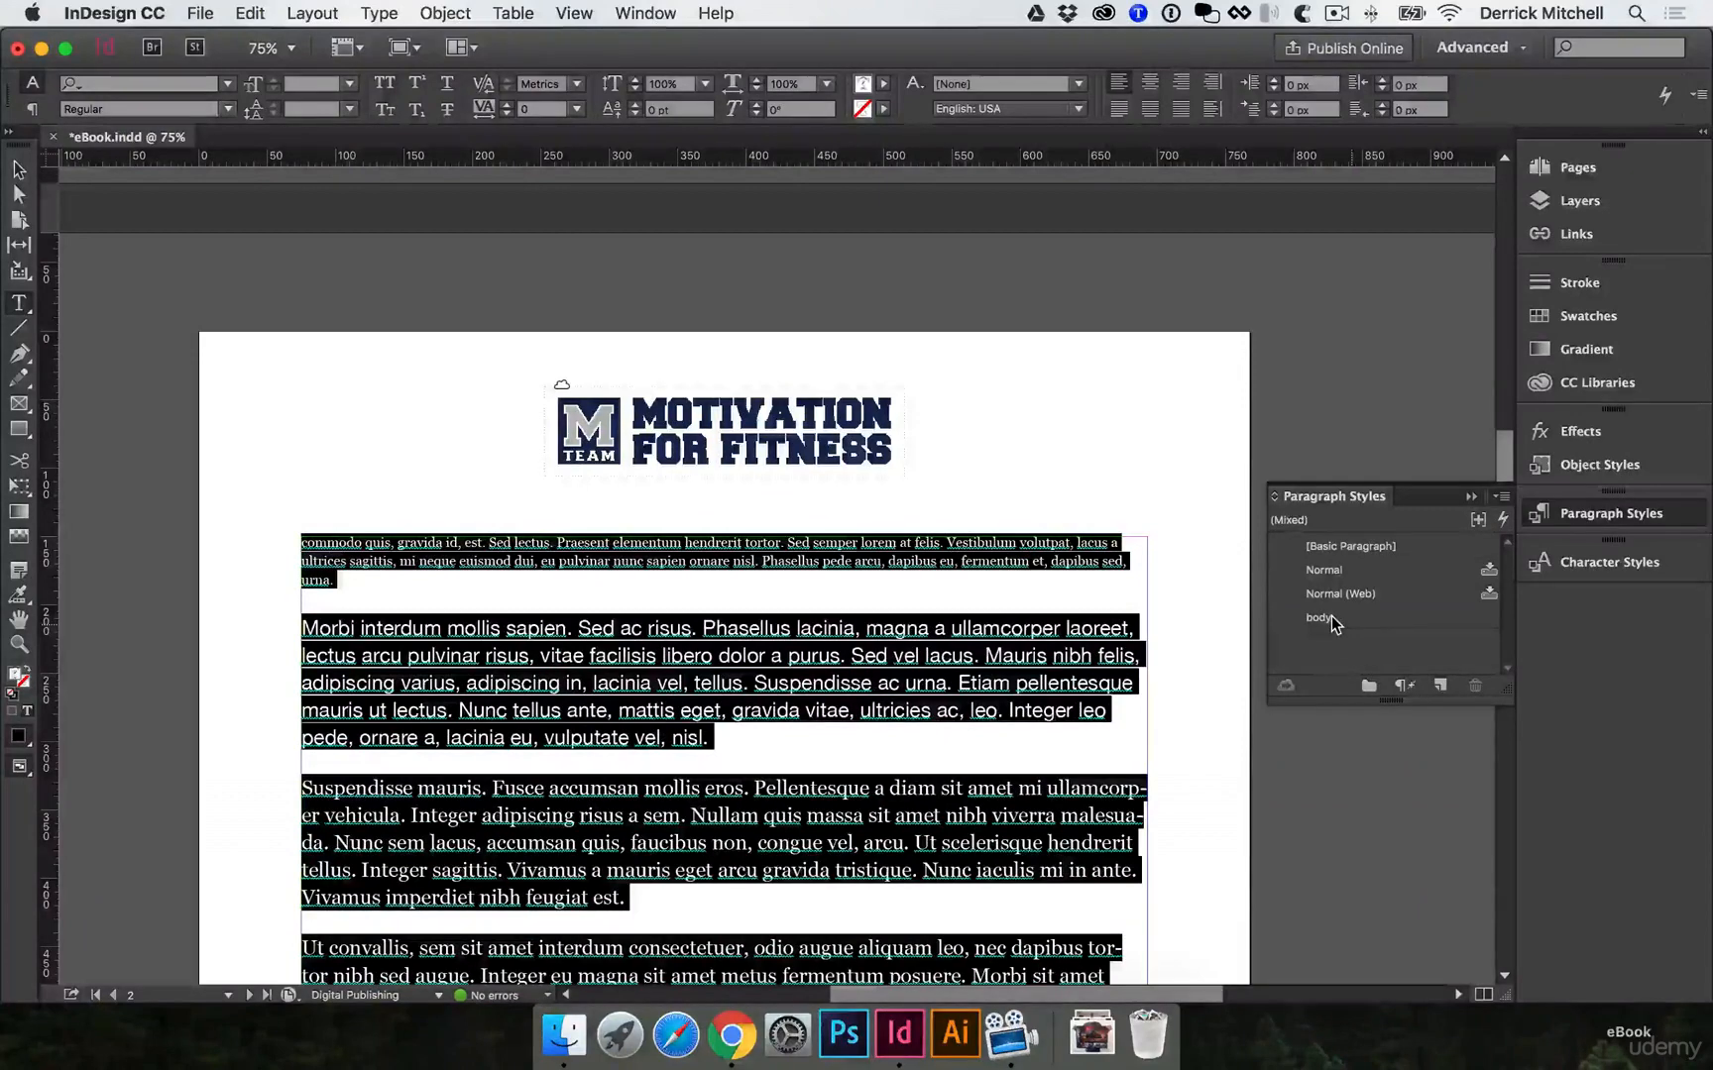
left_click(1331, 617)
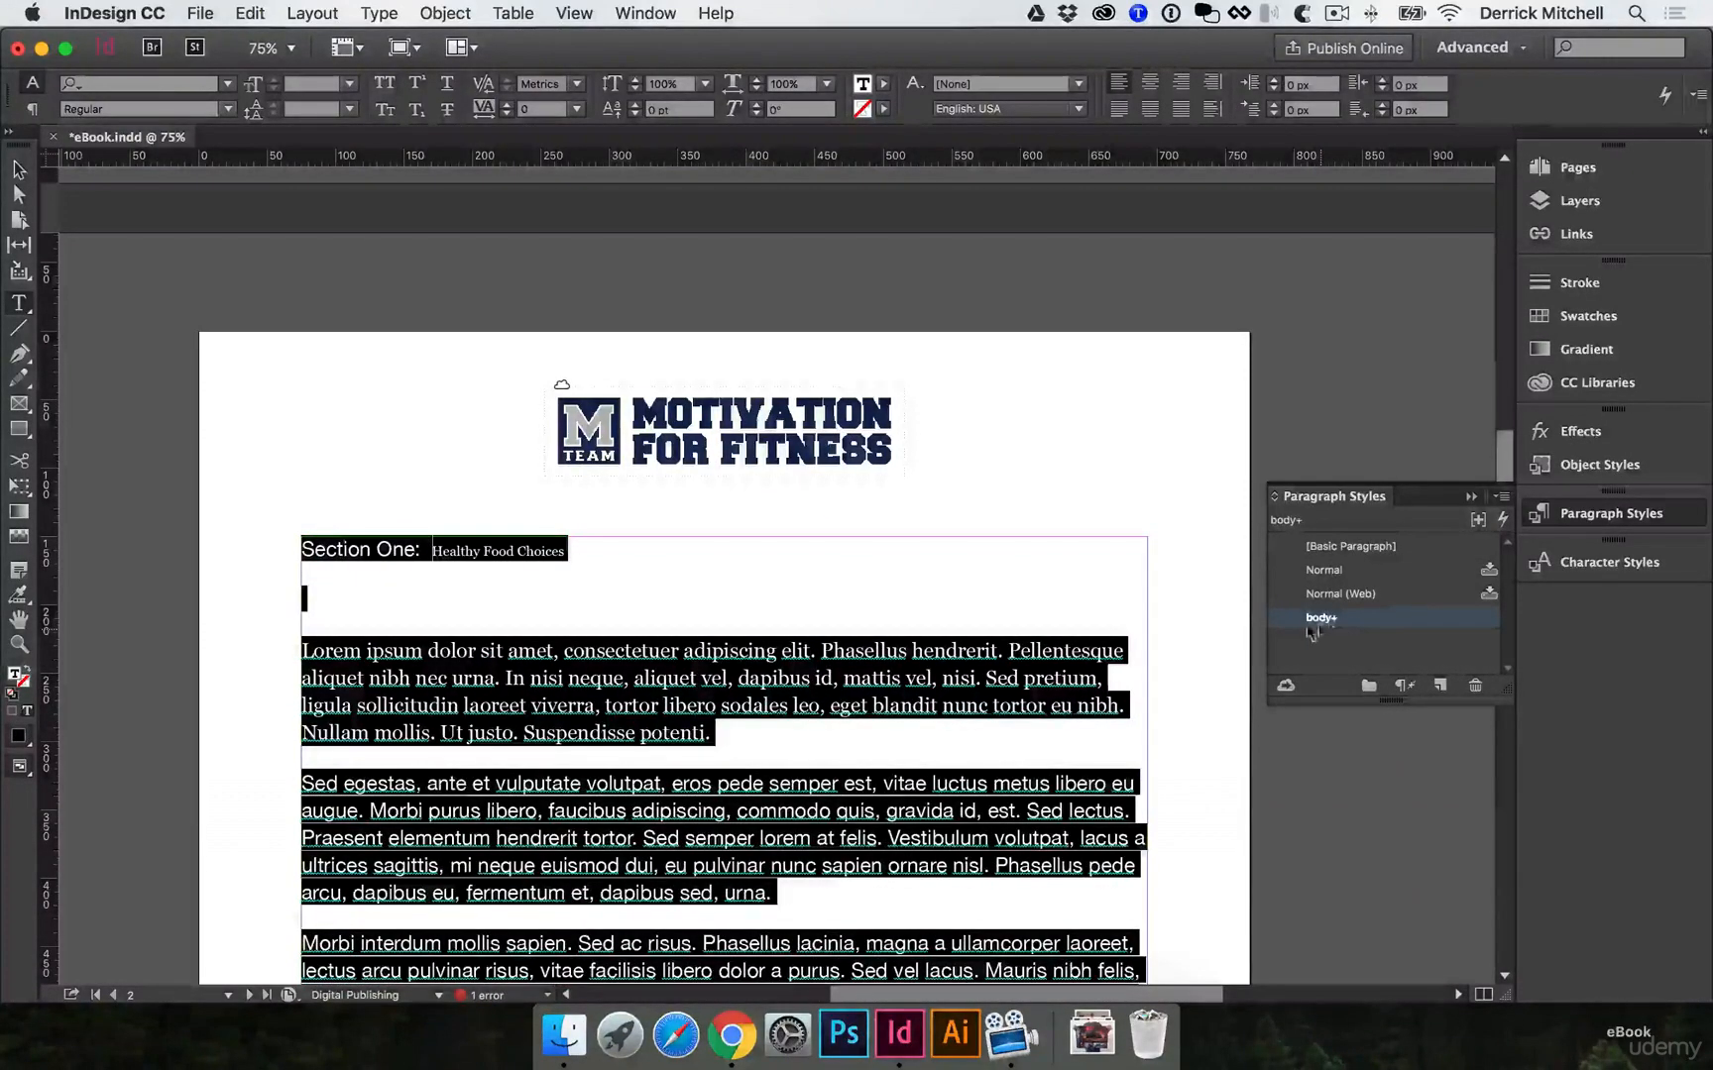
left_click(1403, 687)
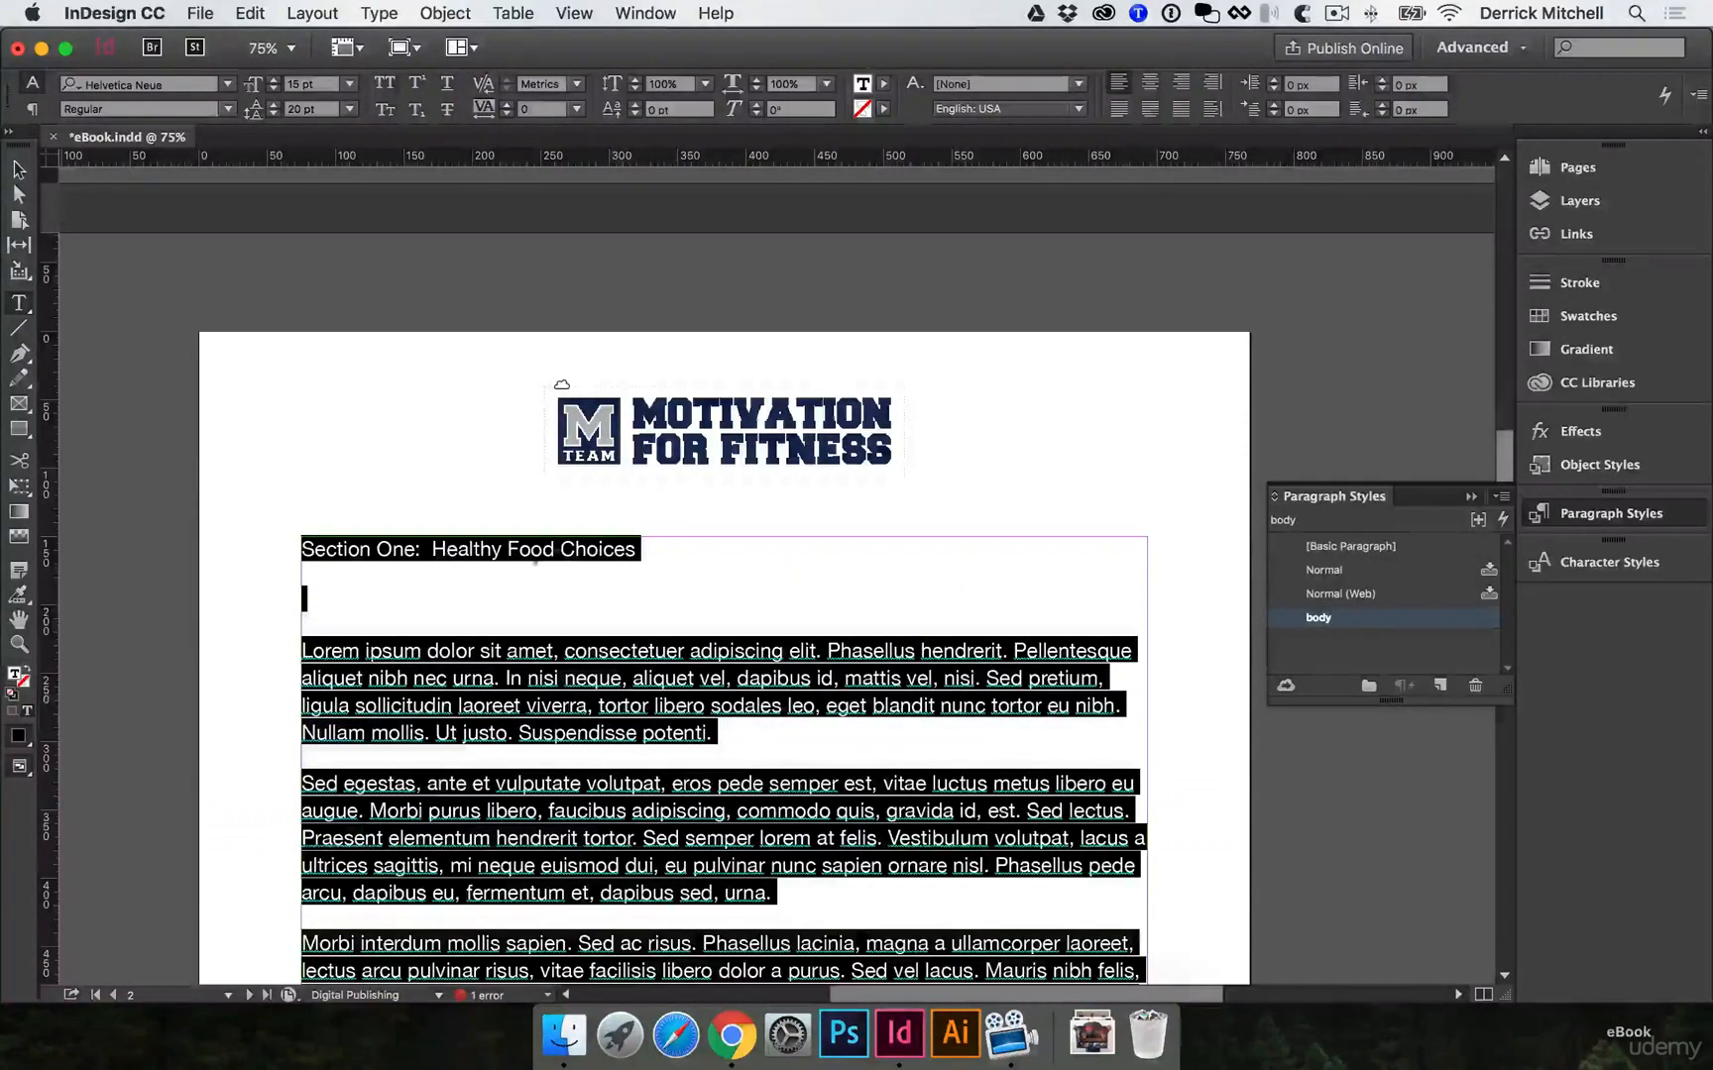
scroll(506, 680, "down", 2)
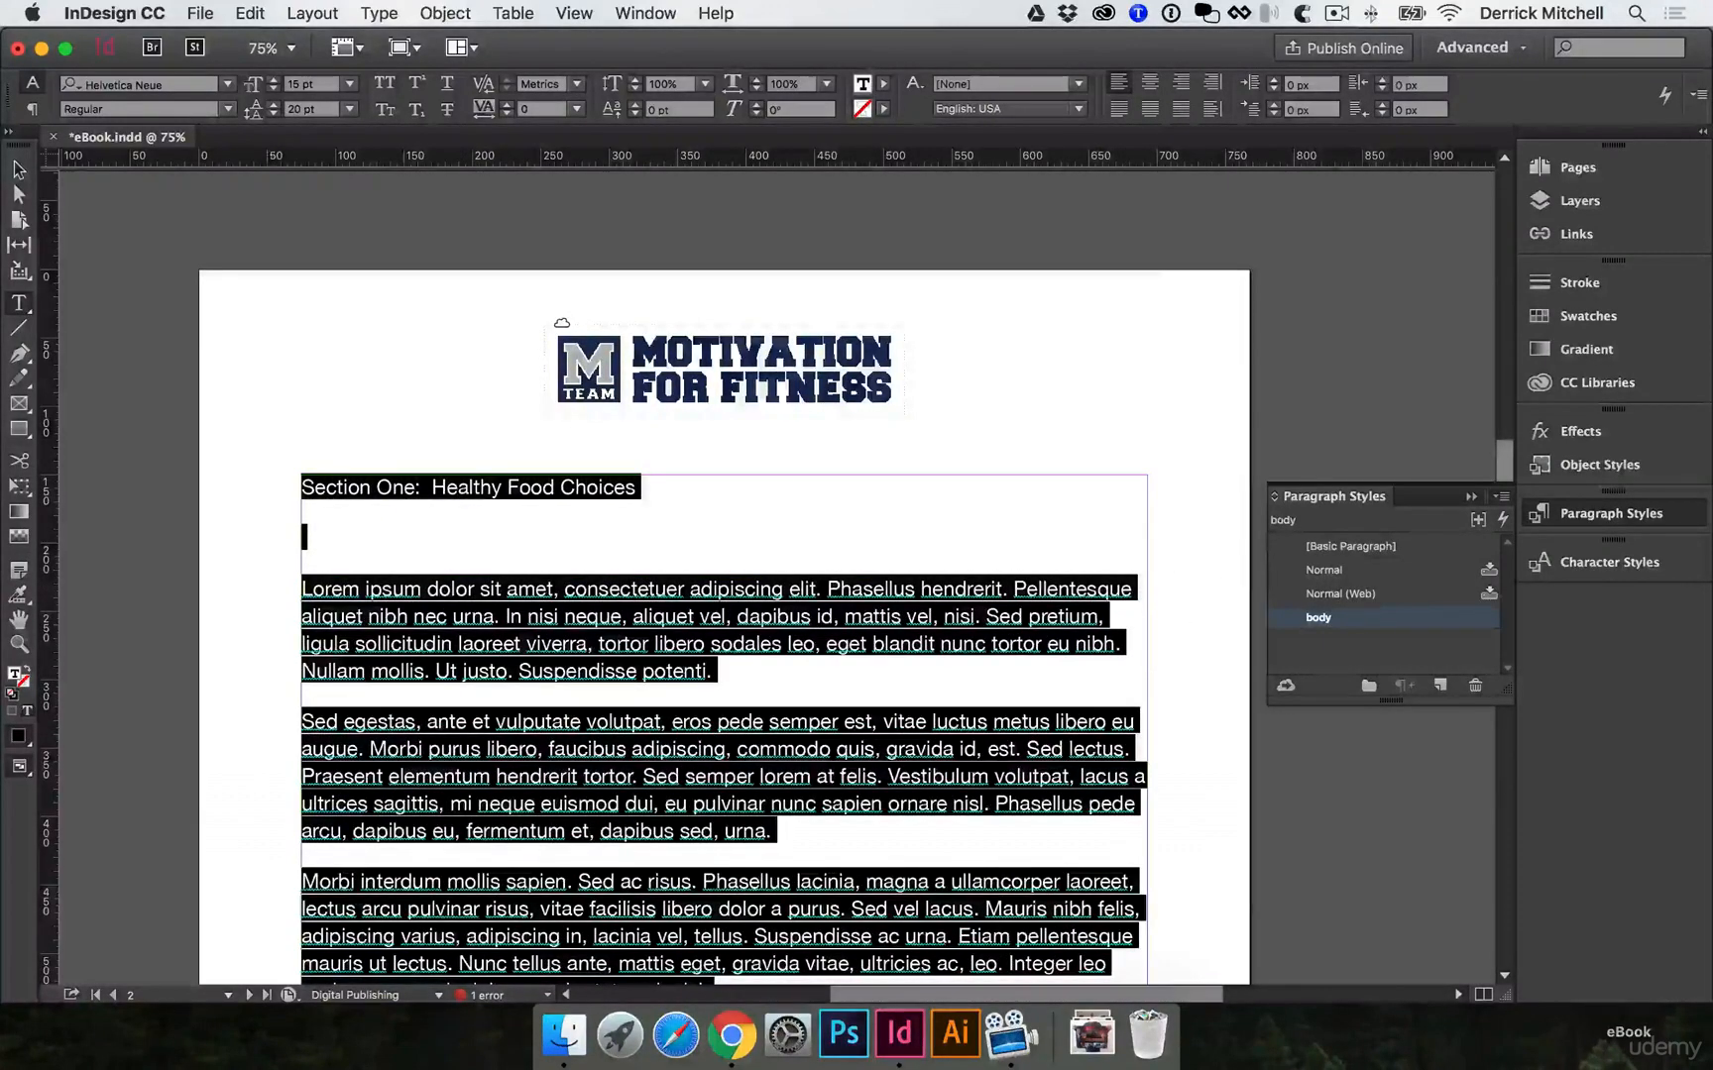
left_click(19, 170)
left_click(1180, 541)
Try RGB Blue as the body style's character color, set it to [Black] instead, and save the style.
scroll(1090, 615, "down", 6)
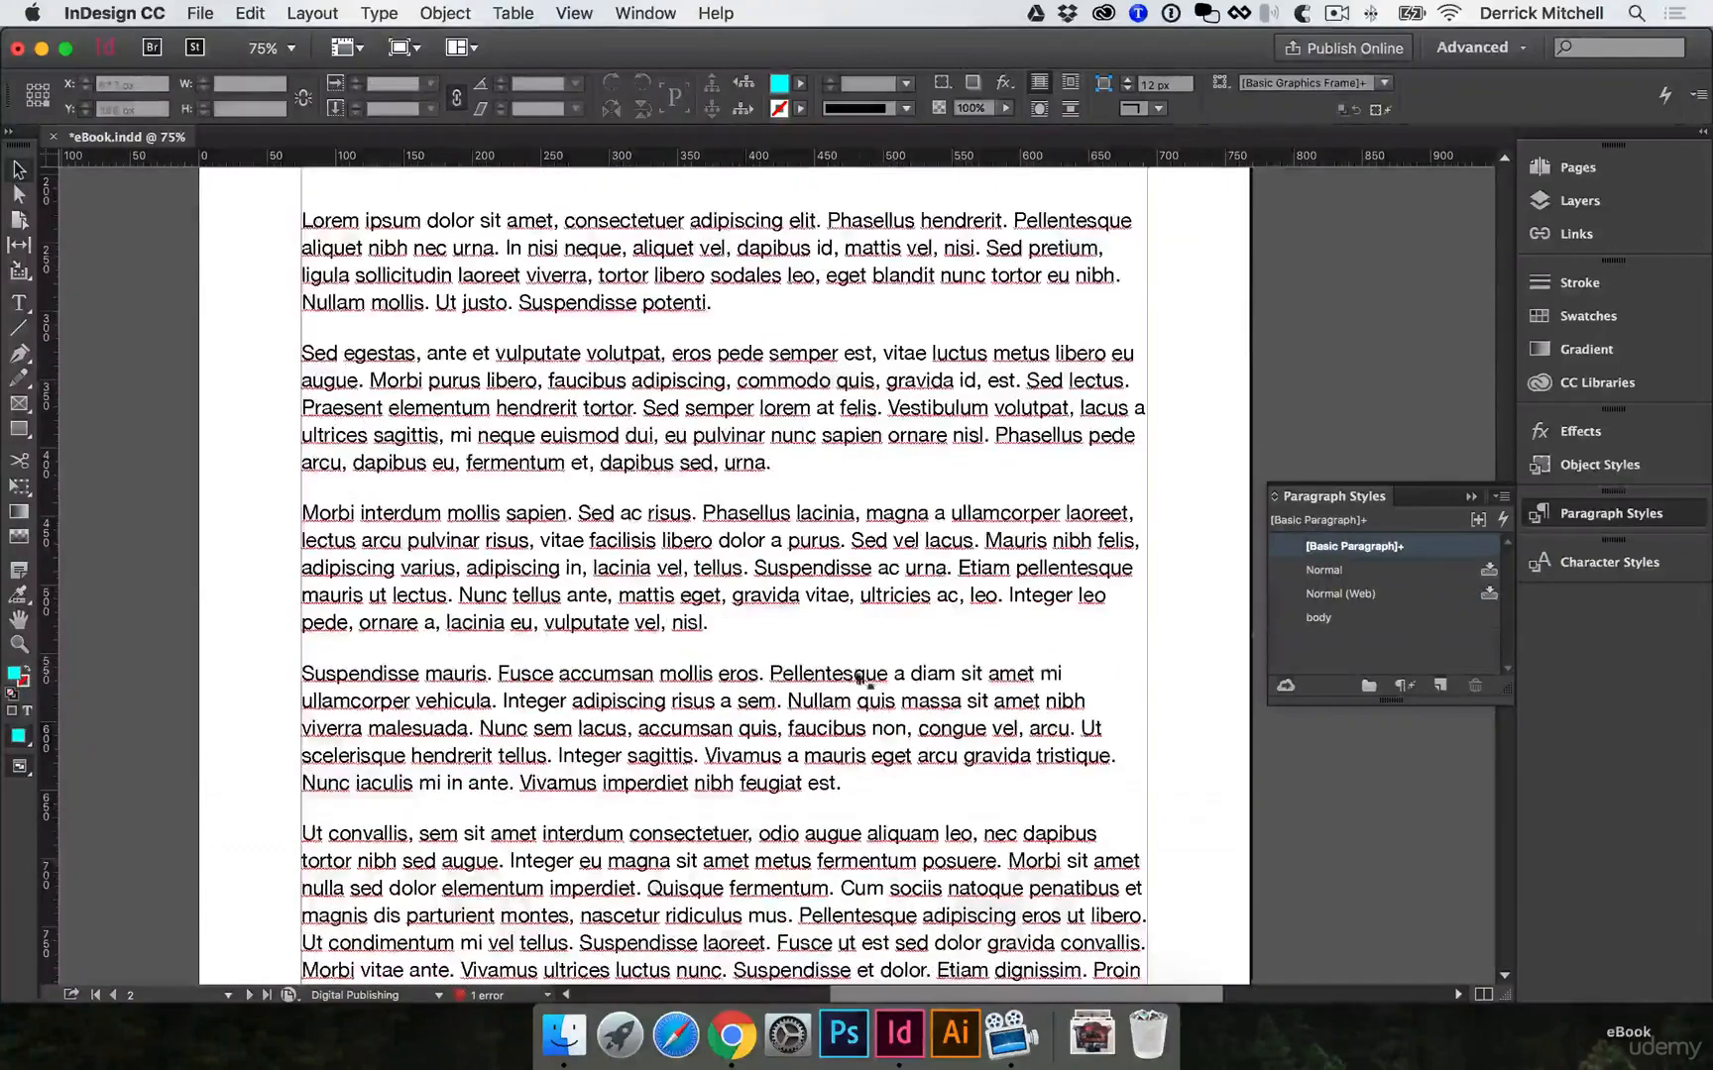
scroll(1201, 662, "down", 20)
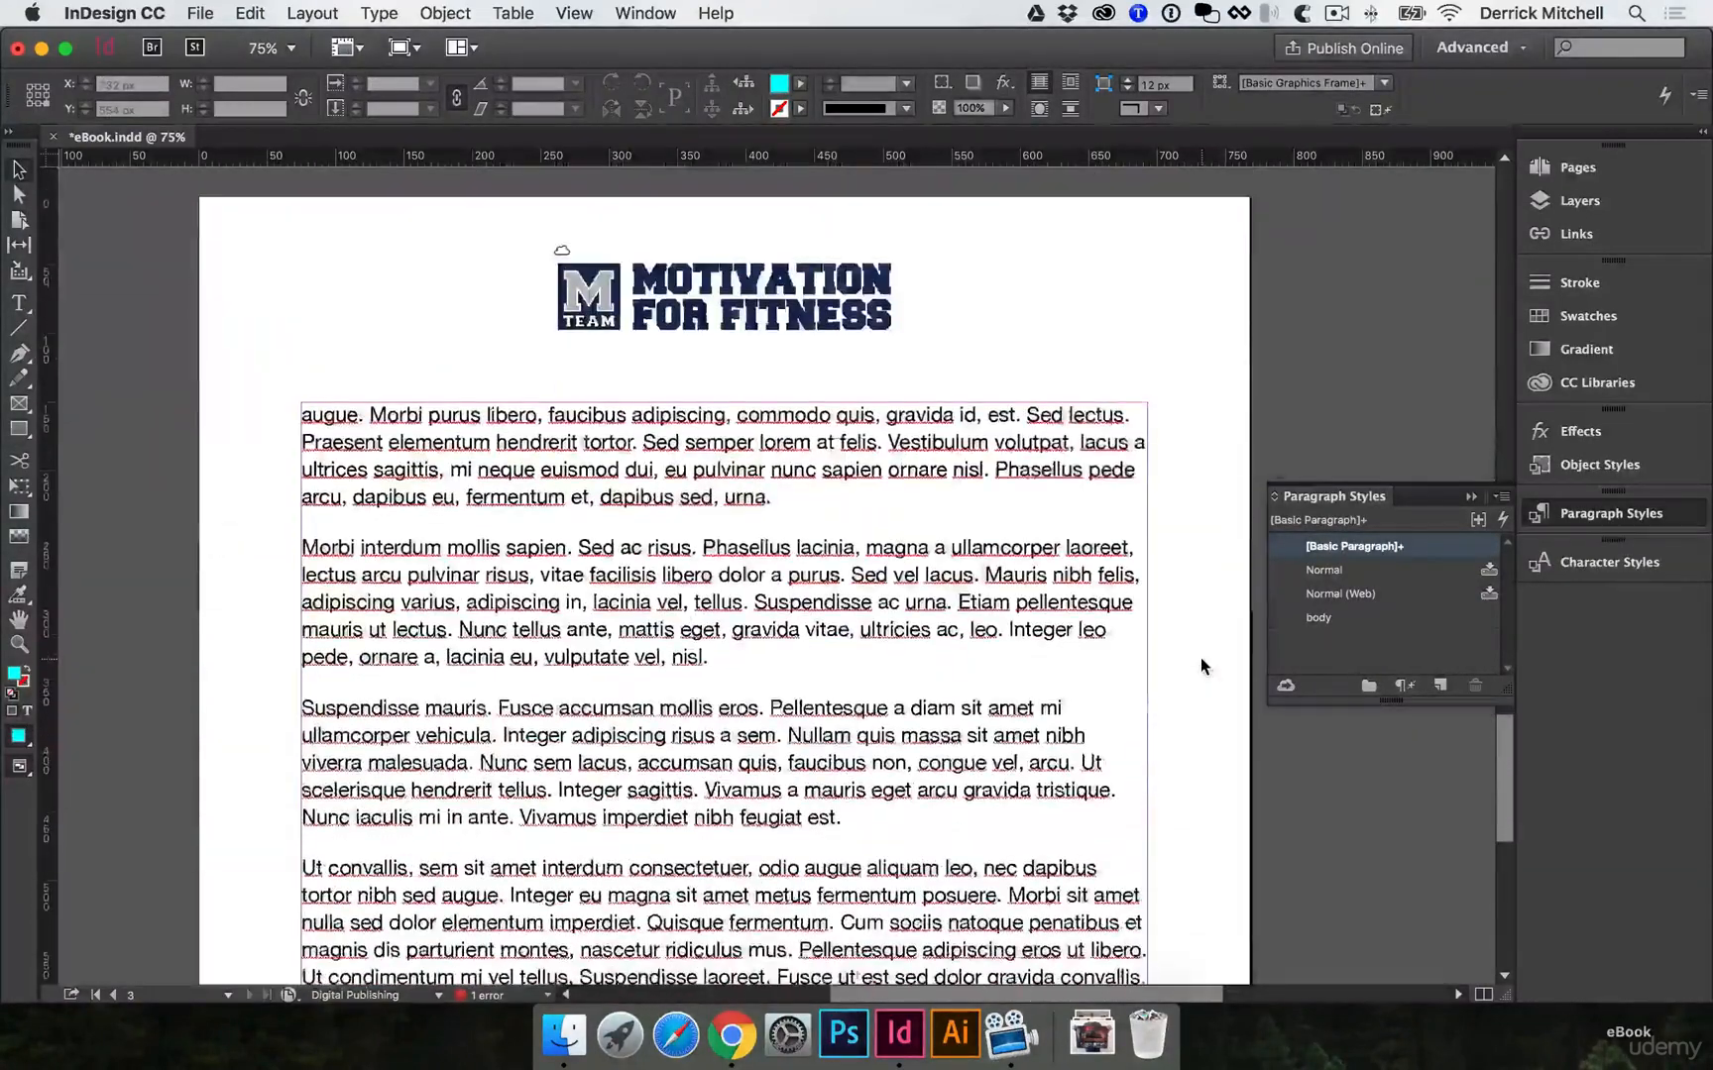
double_click(1319, 618)
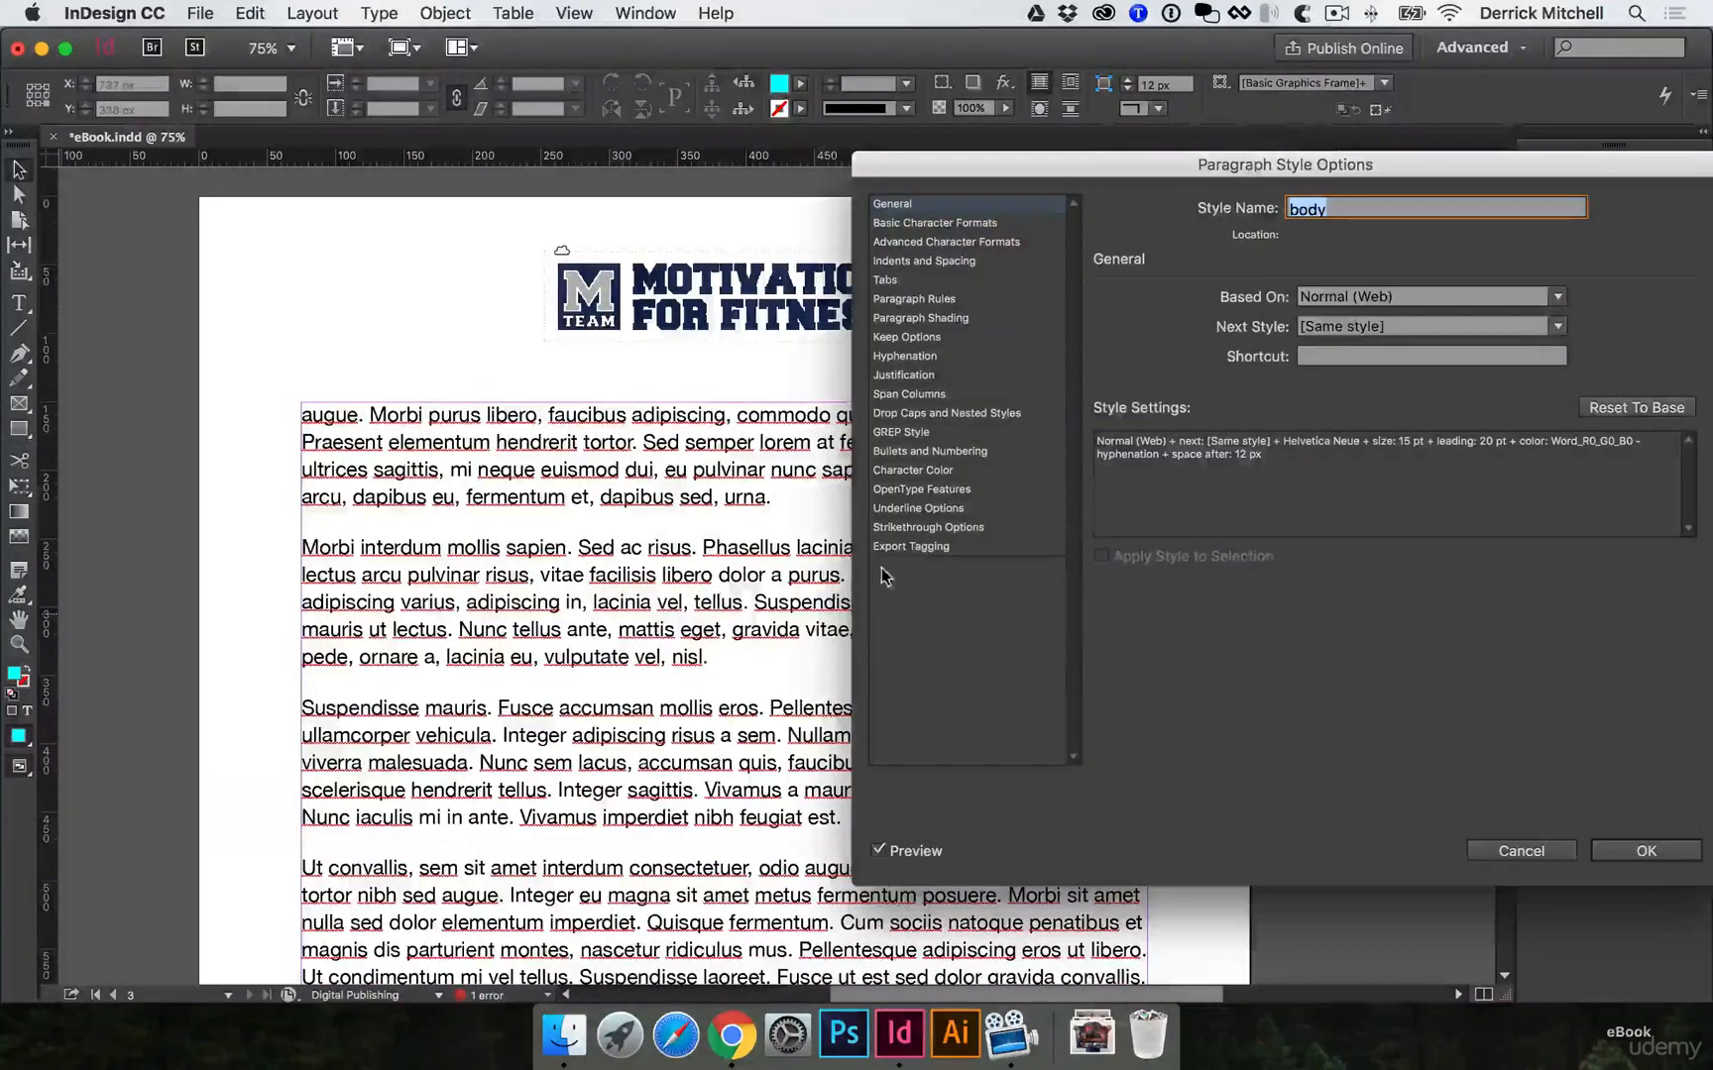
left_click(935, 223)
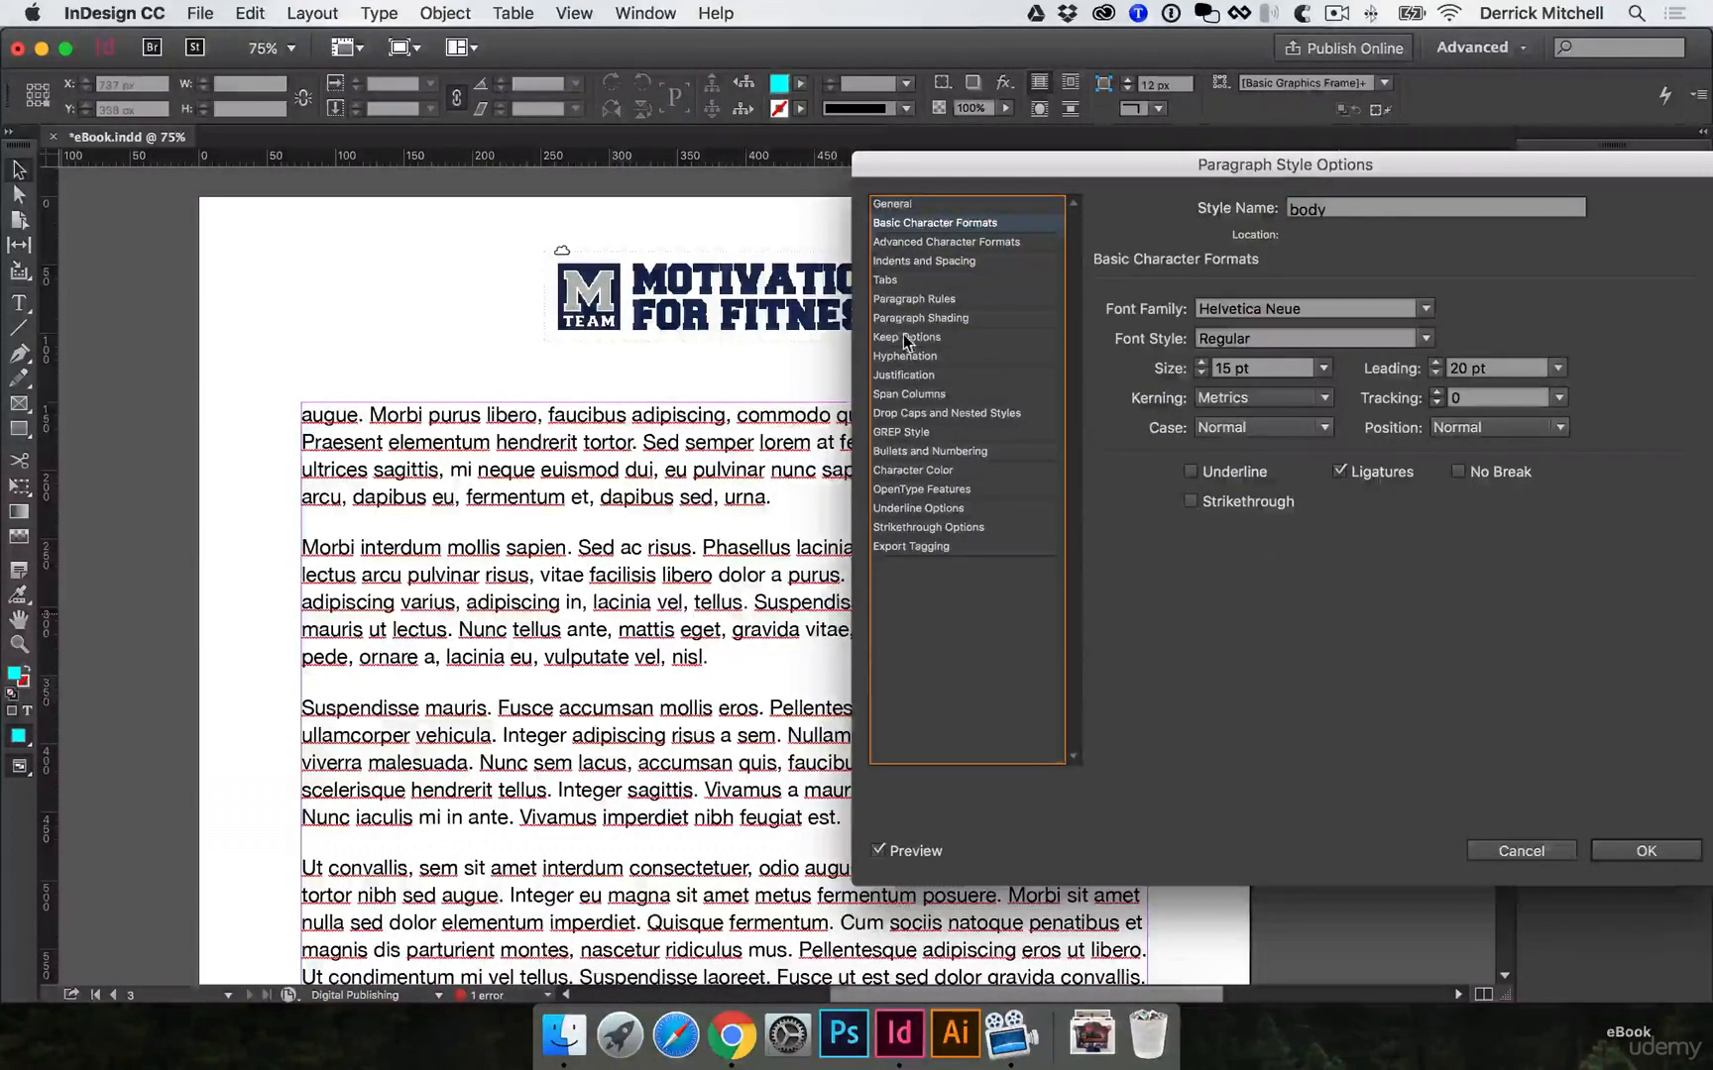
left_click(913, 470)
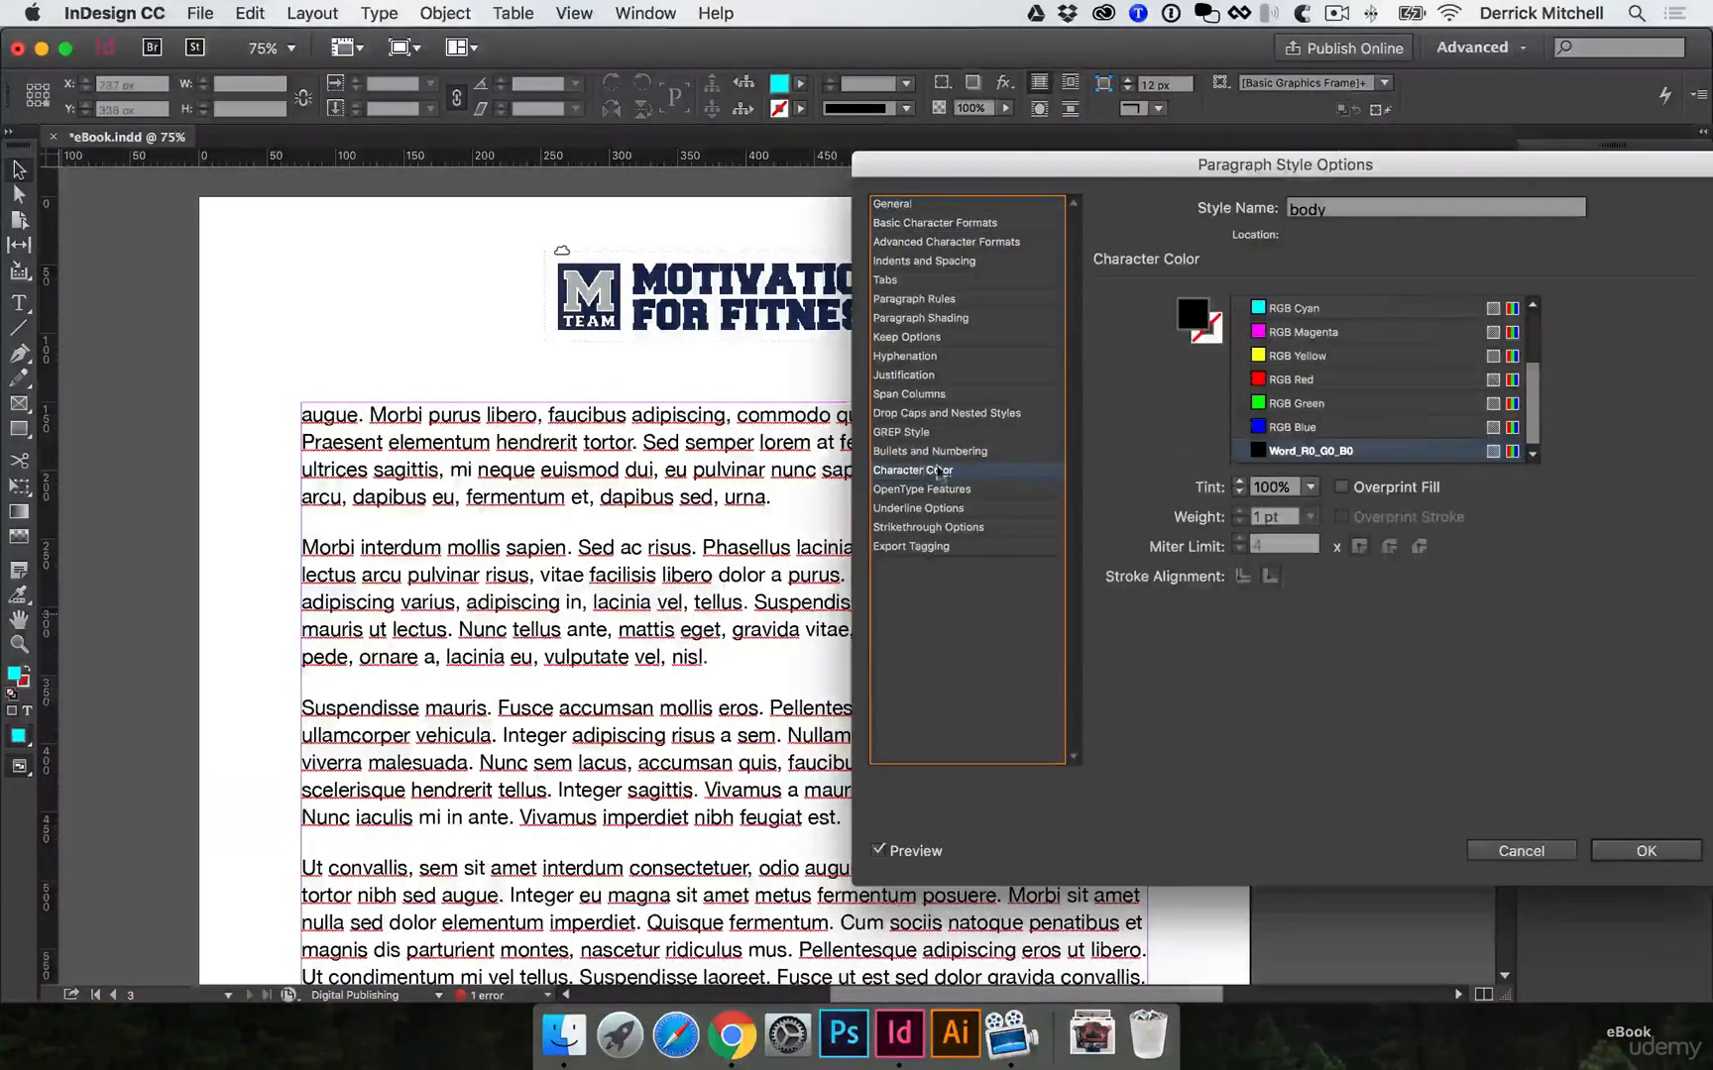
left_click(1279, 427)
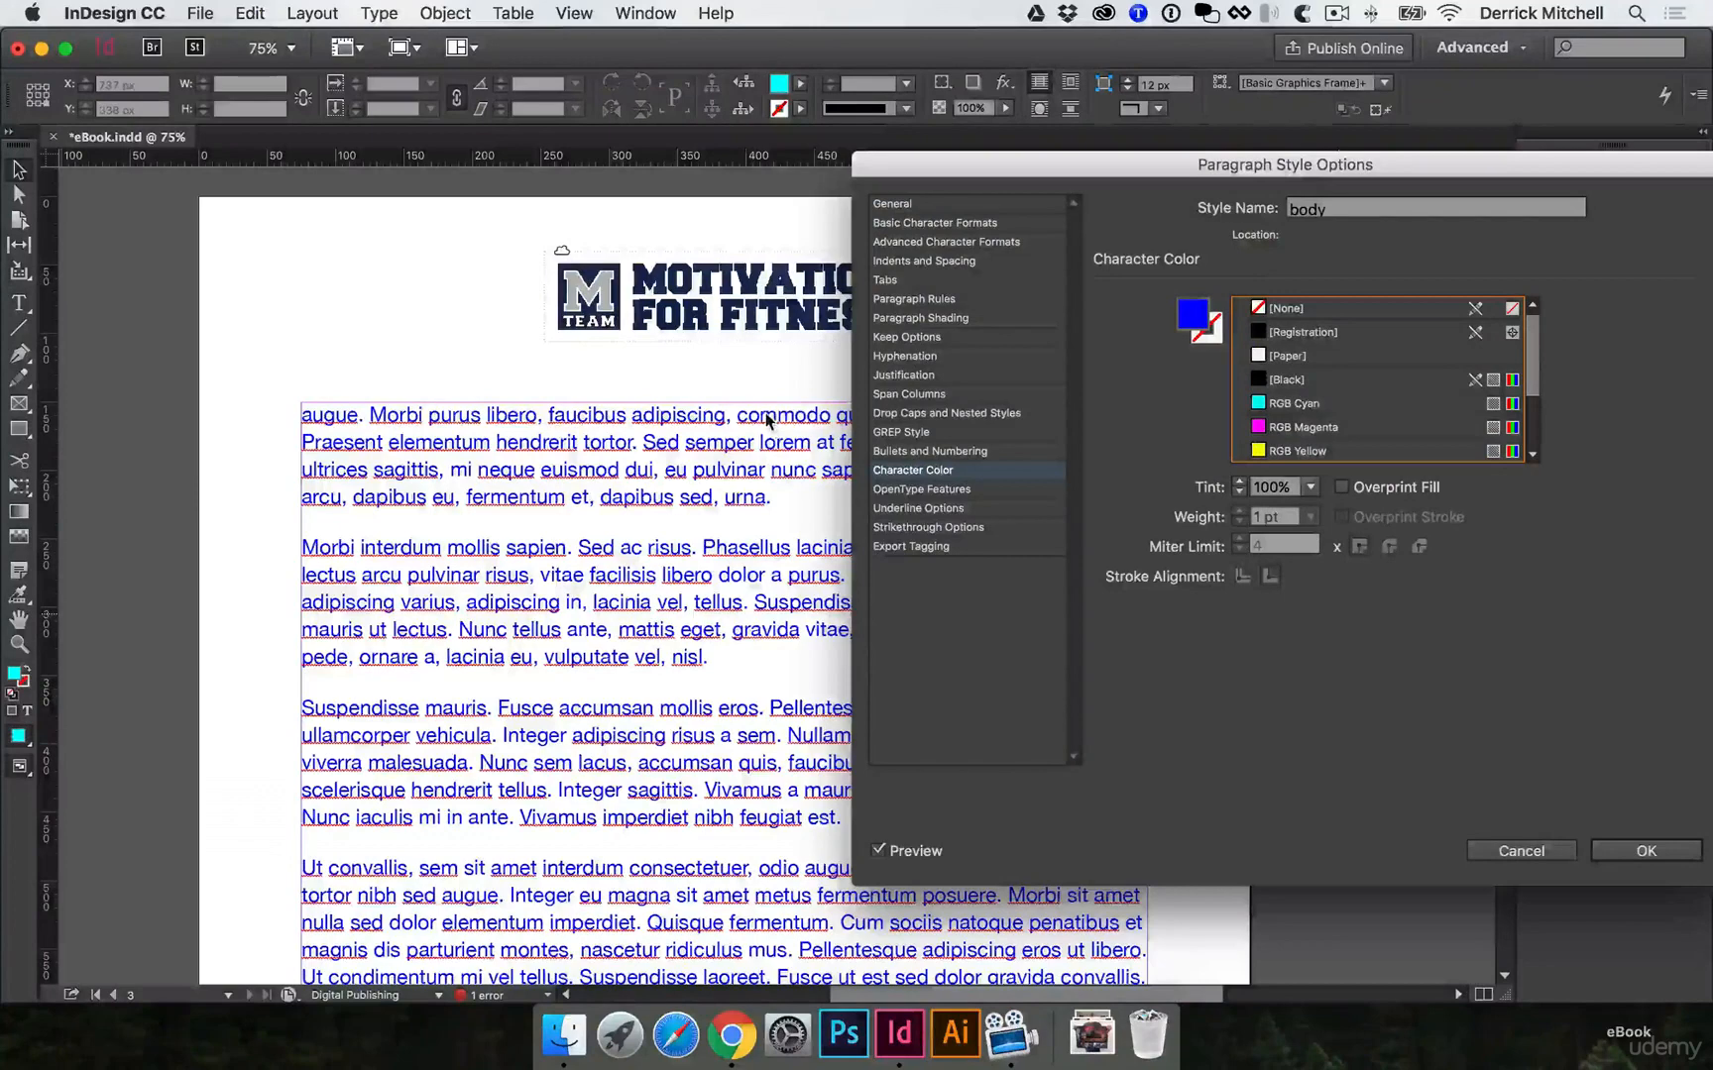
left_click(1301, 380)
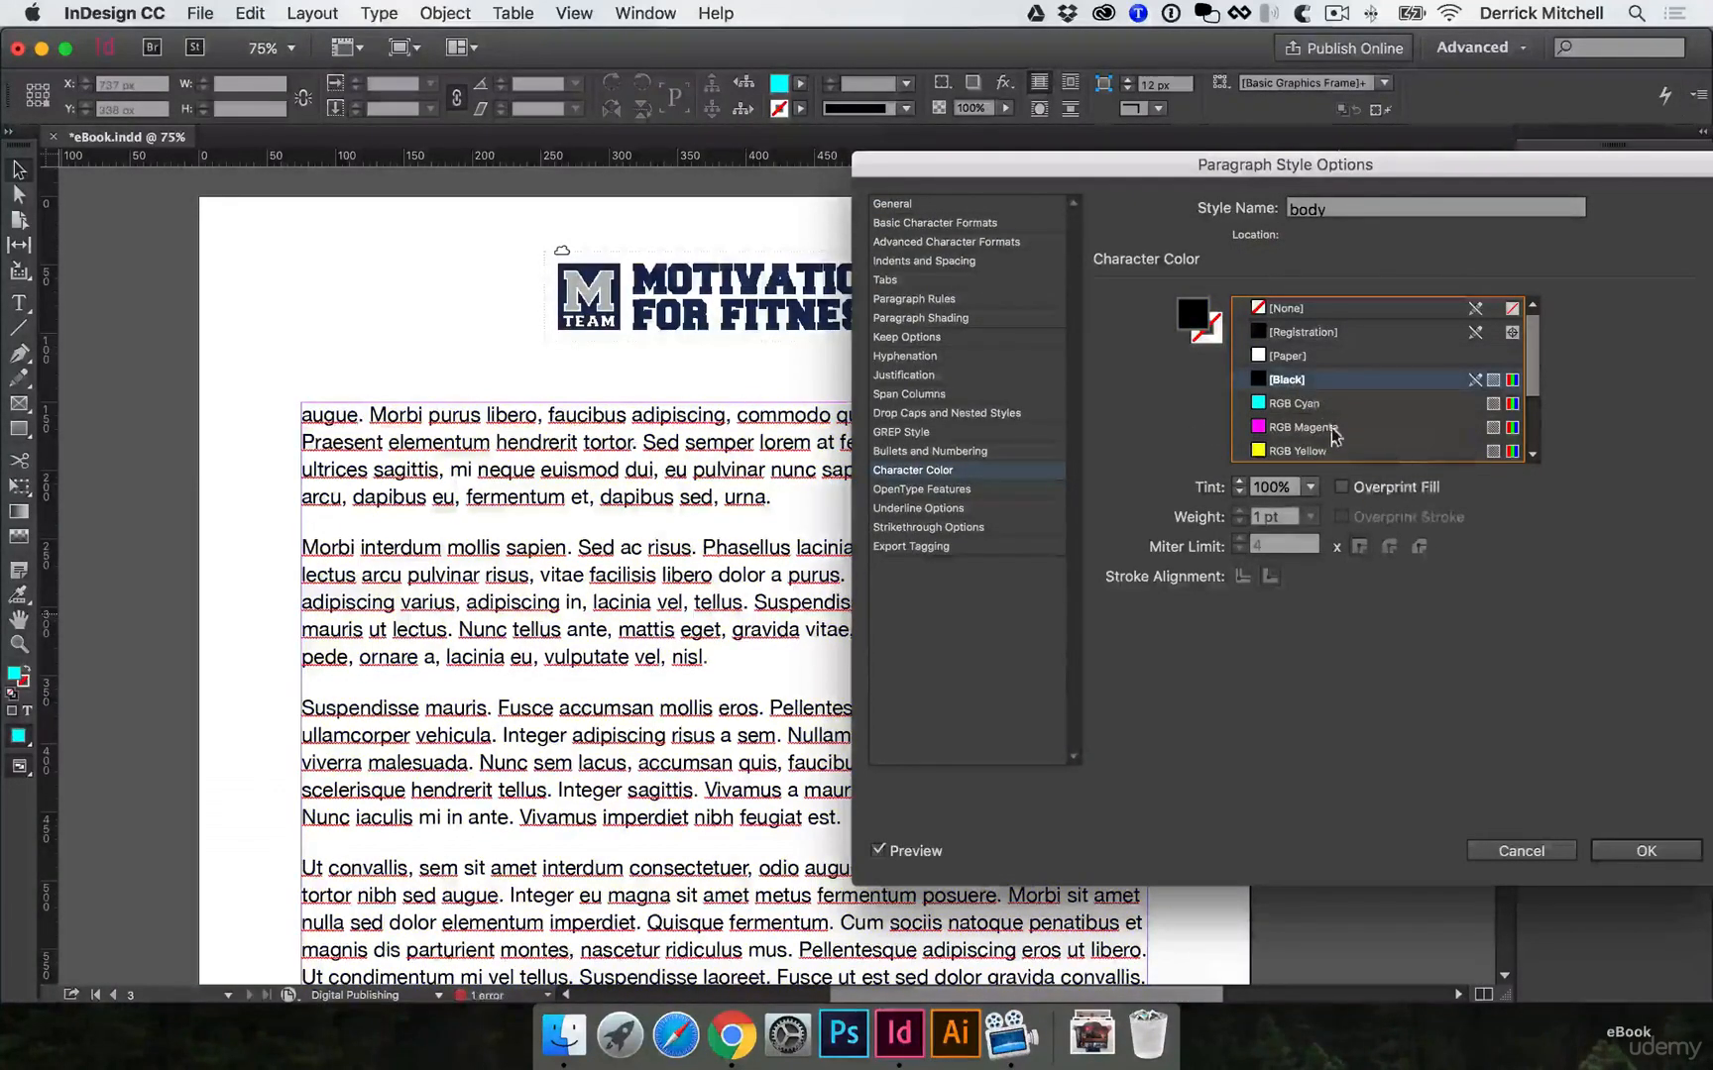
left_click(1646, 850)
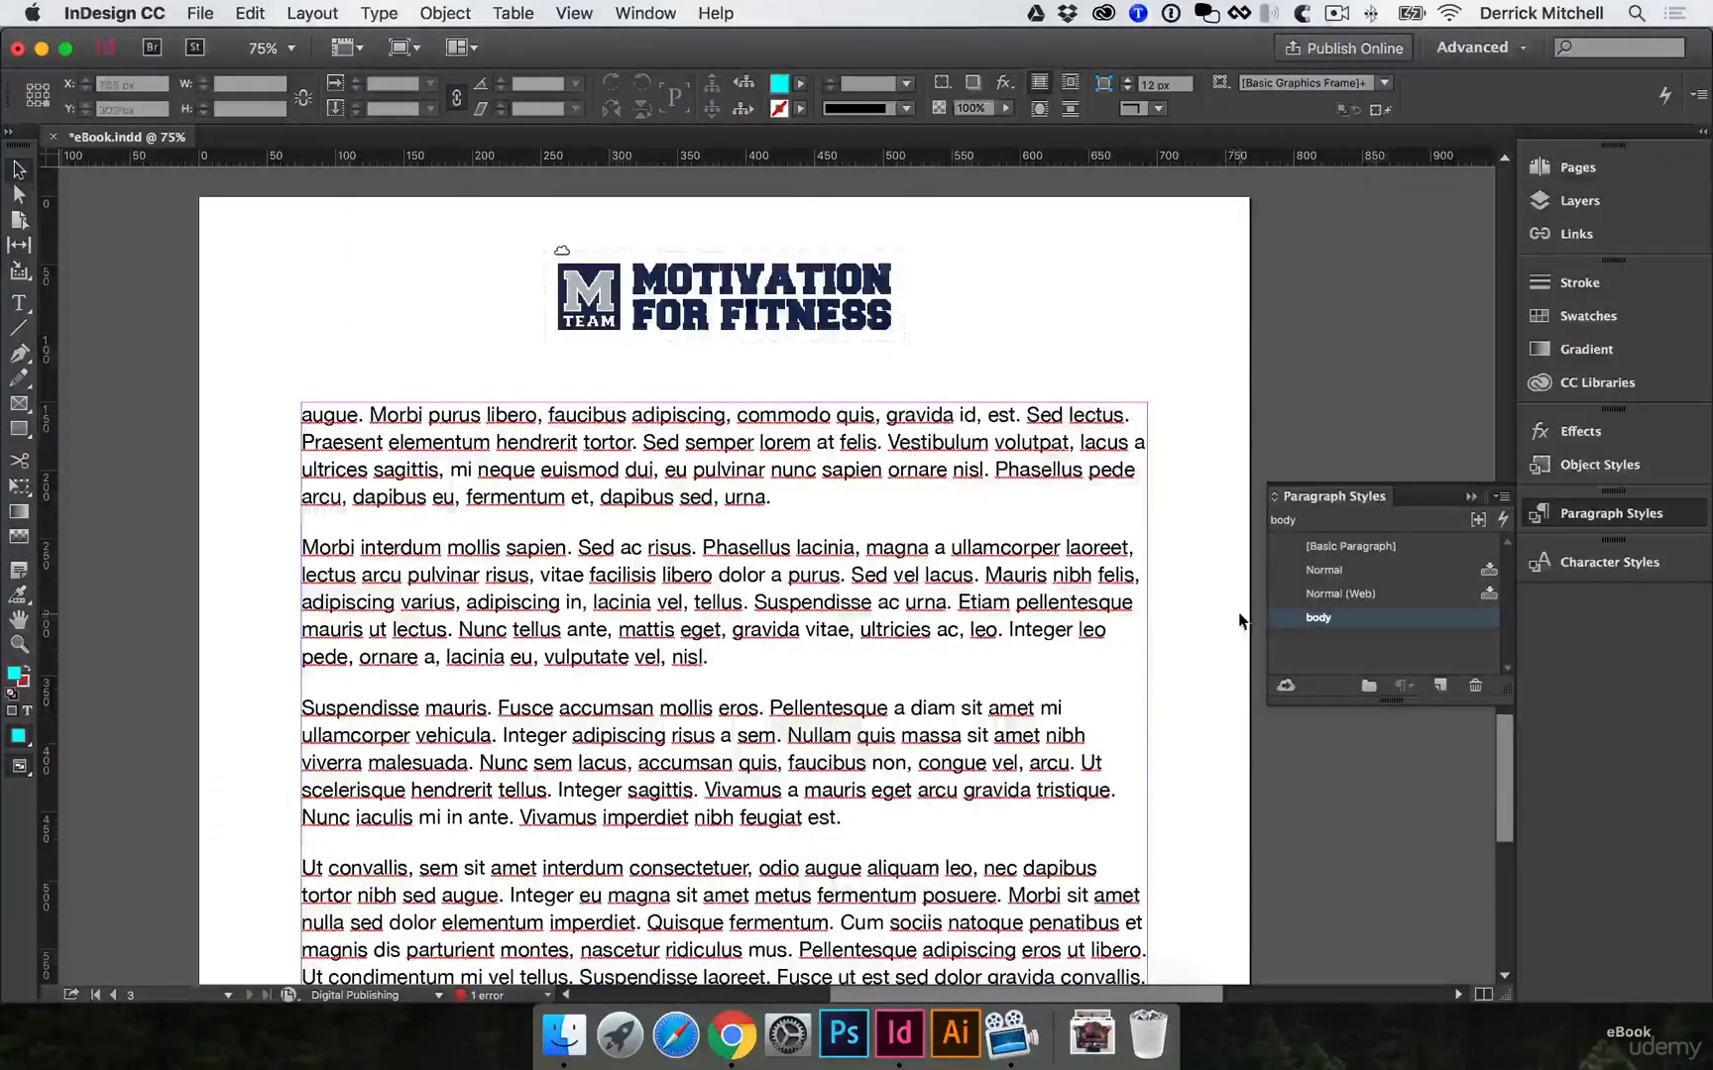
Create a new paragraph style from the "Introduction: Fitness Begins and Ends in the Kitchen" heading on page 1 and name it H1.
scroll(1177, 591, "up", 15)
scroll(1176, 592, "up", 10)
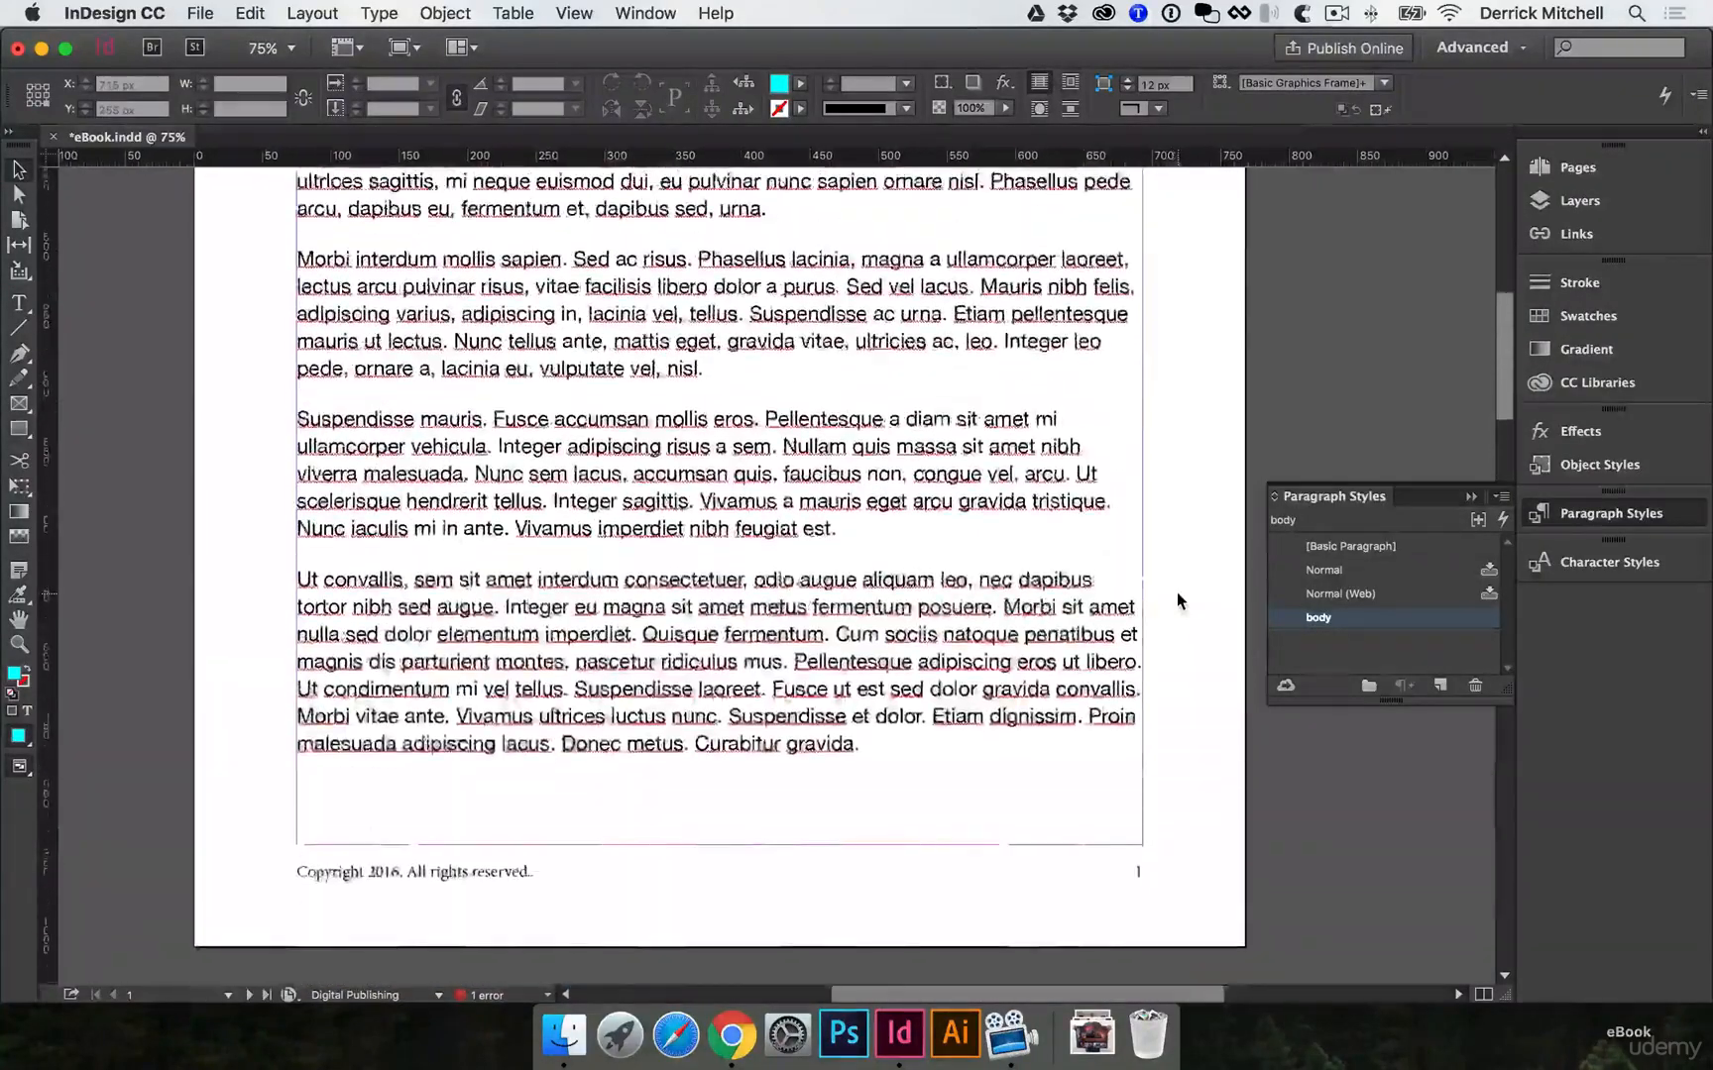
double_click(679, 624)
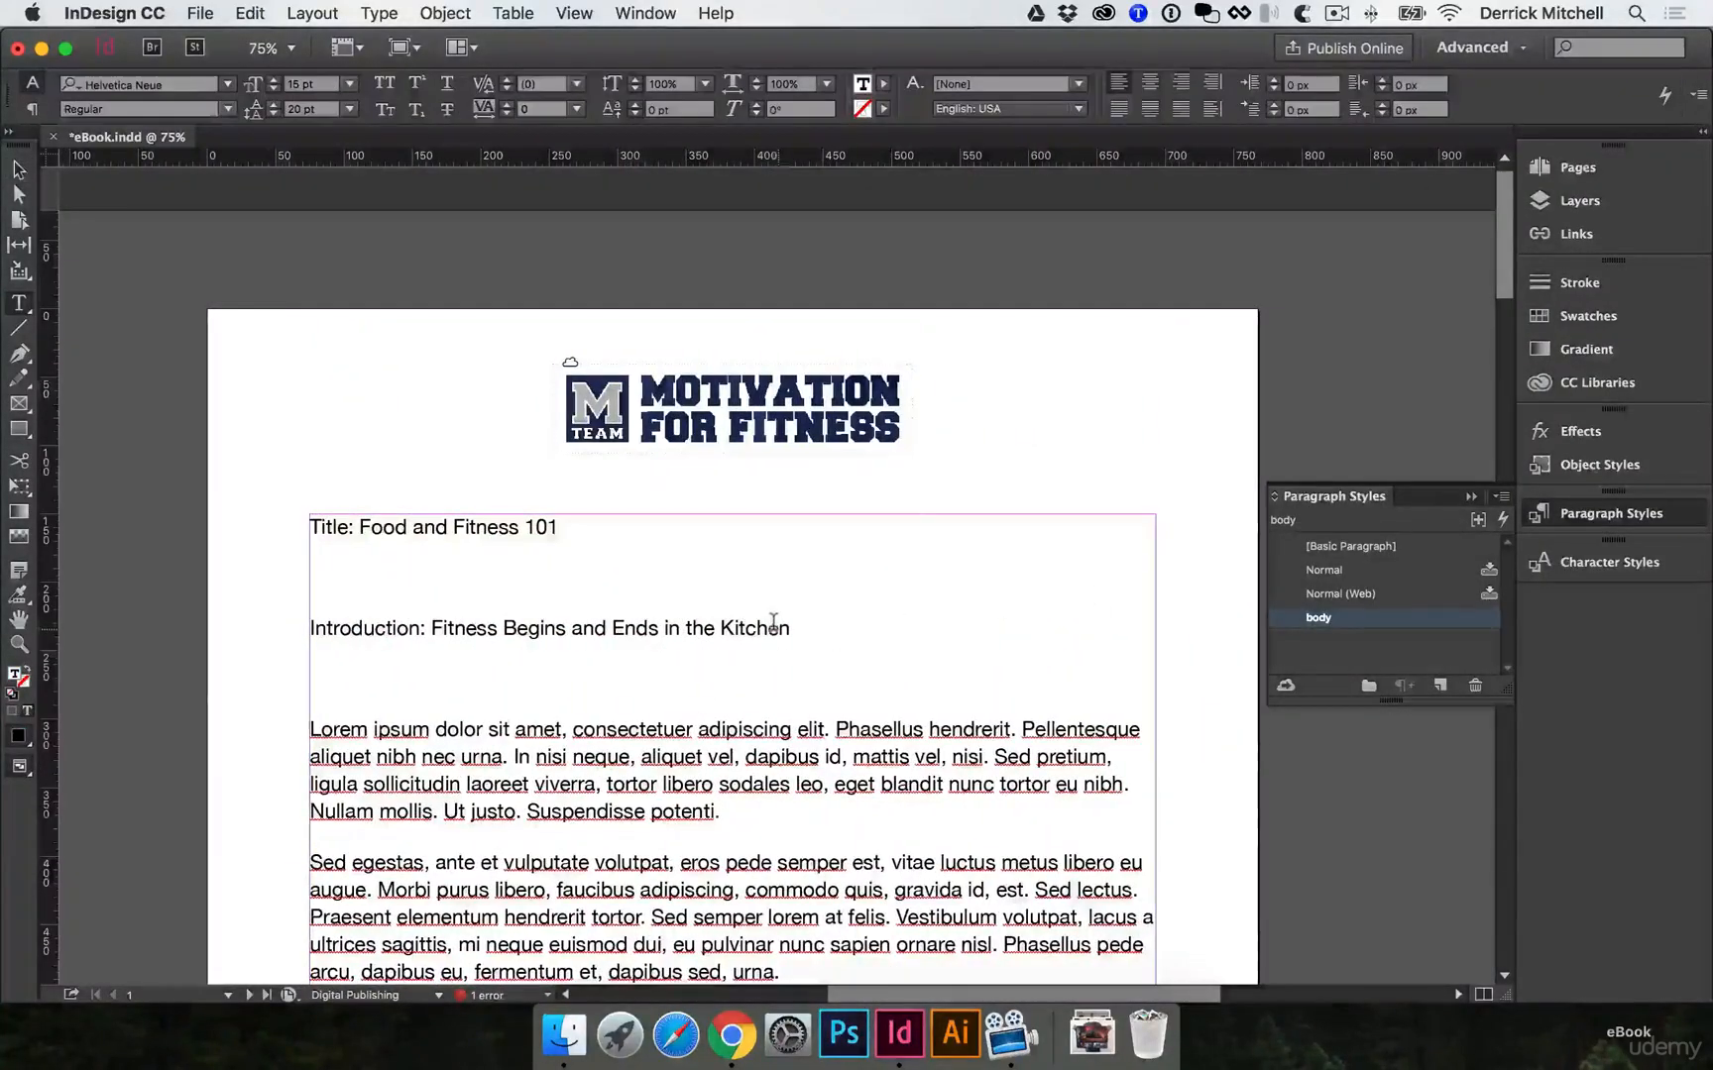
left_click_drag(790, 628, 290, 623)
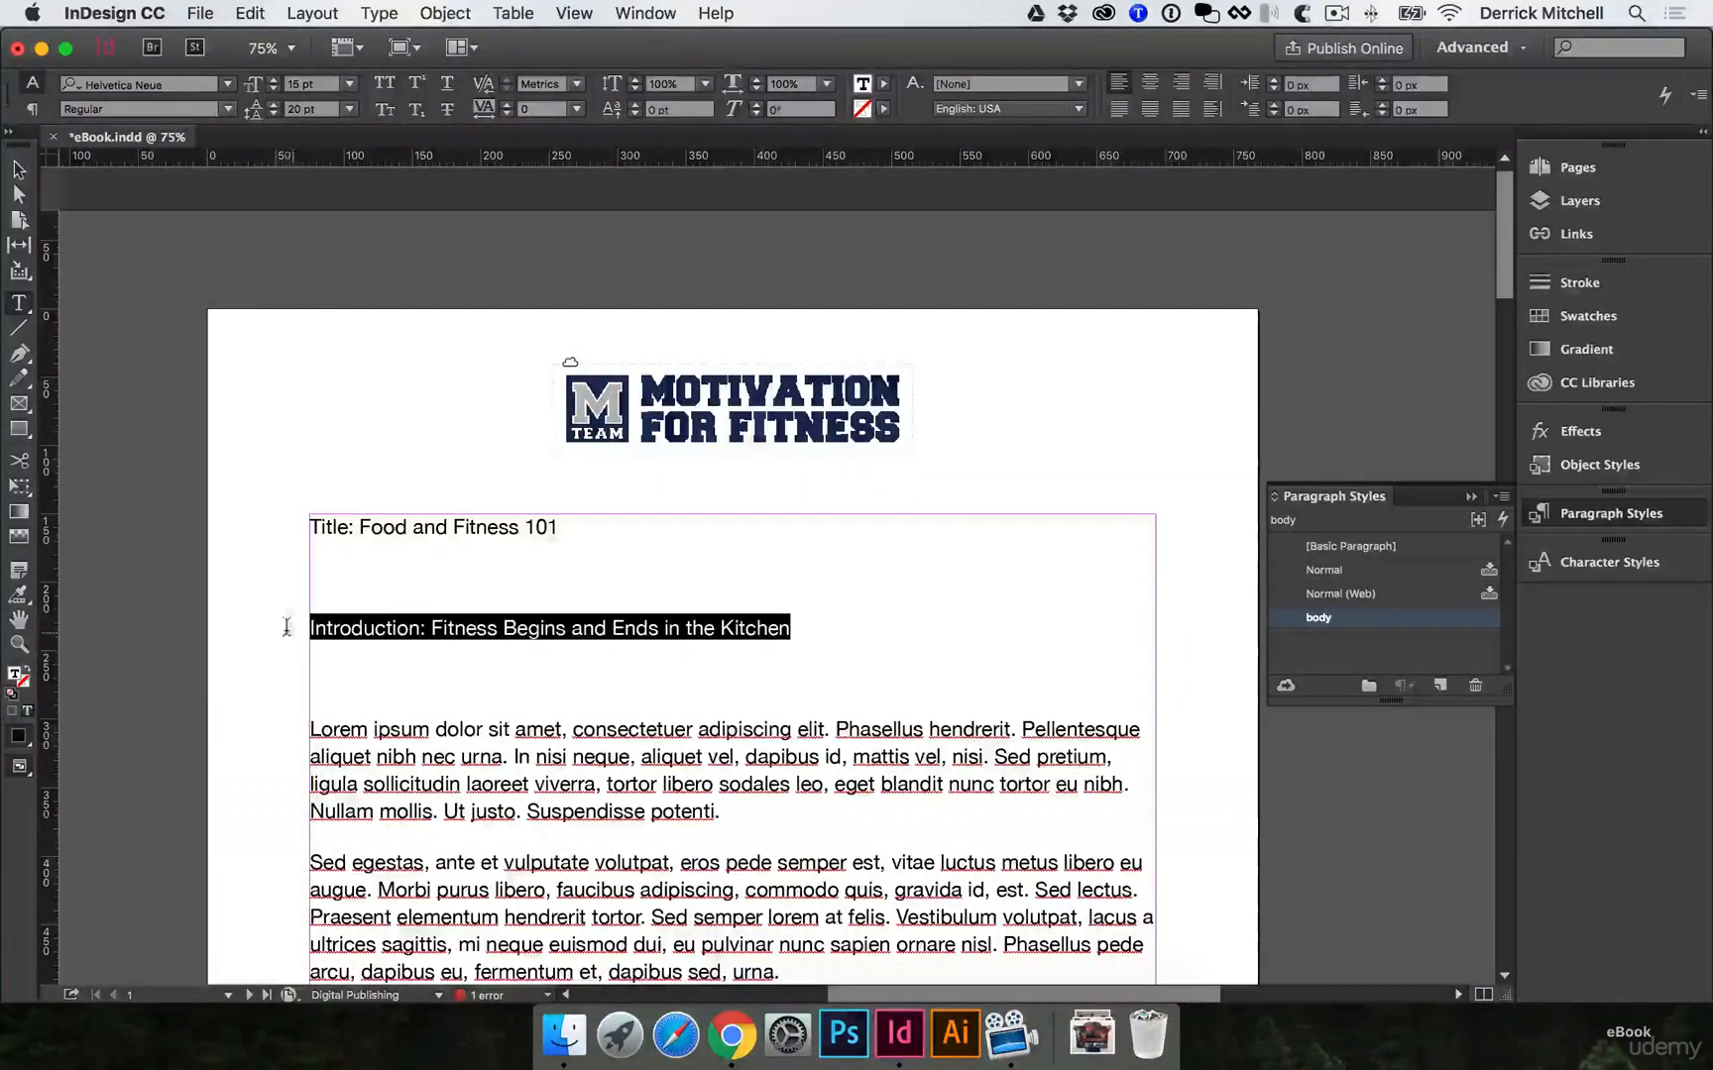
left_click(1442, 685)
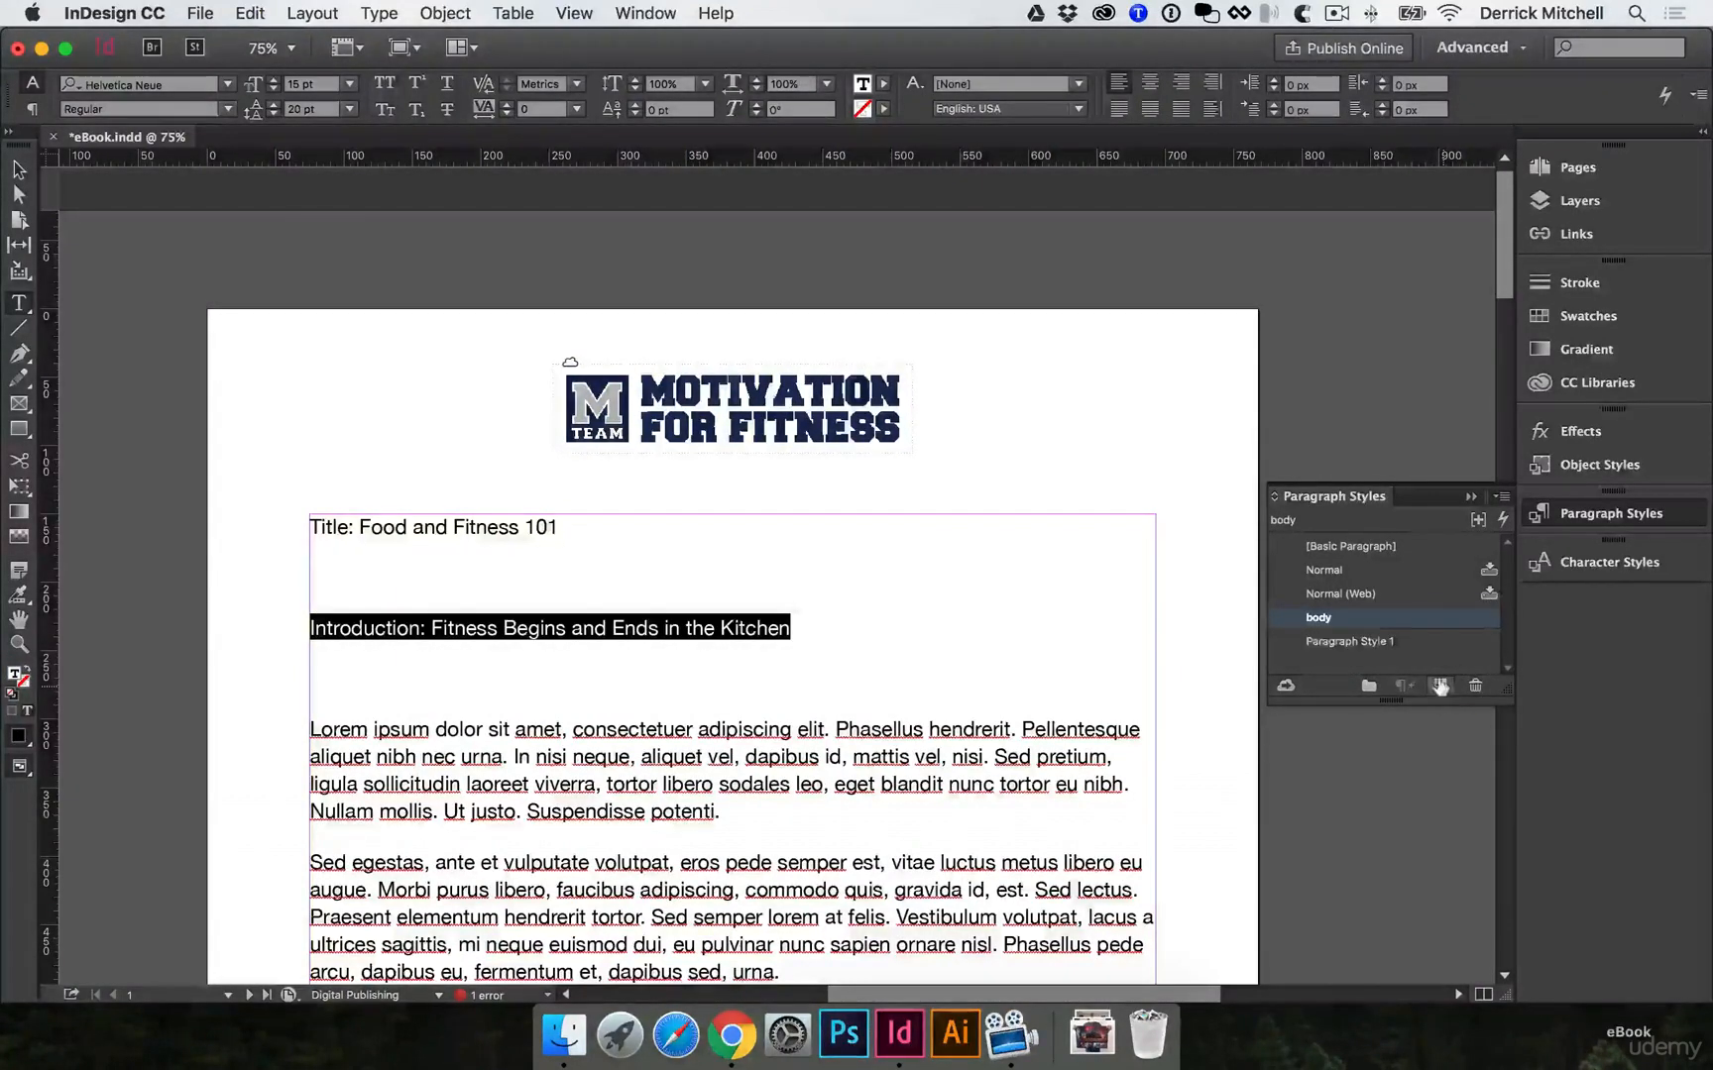
double_click(1373, 642)
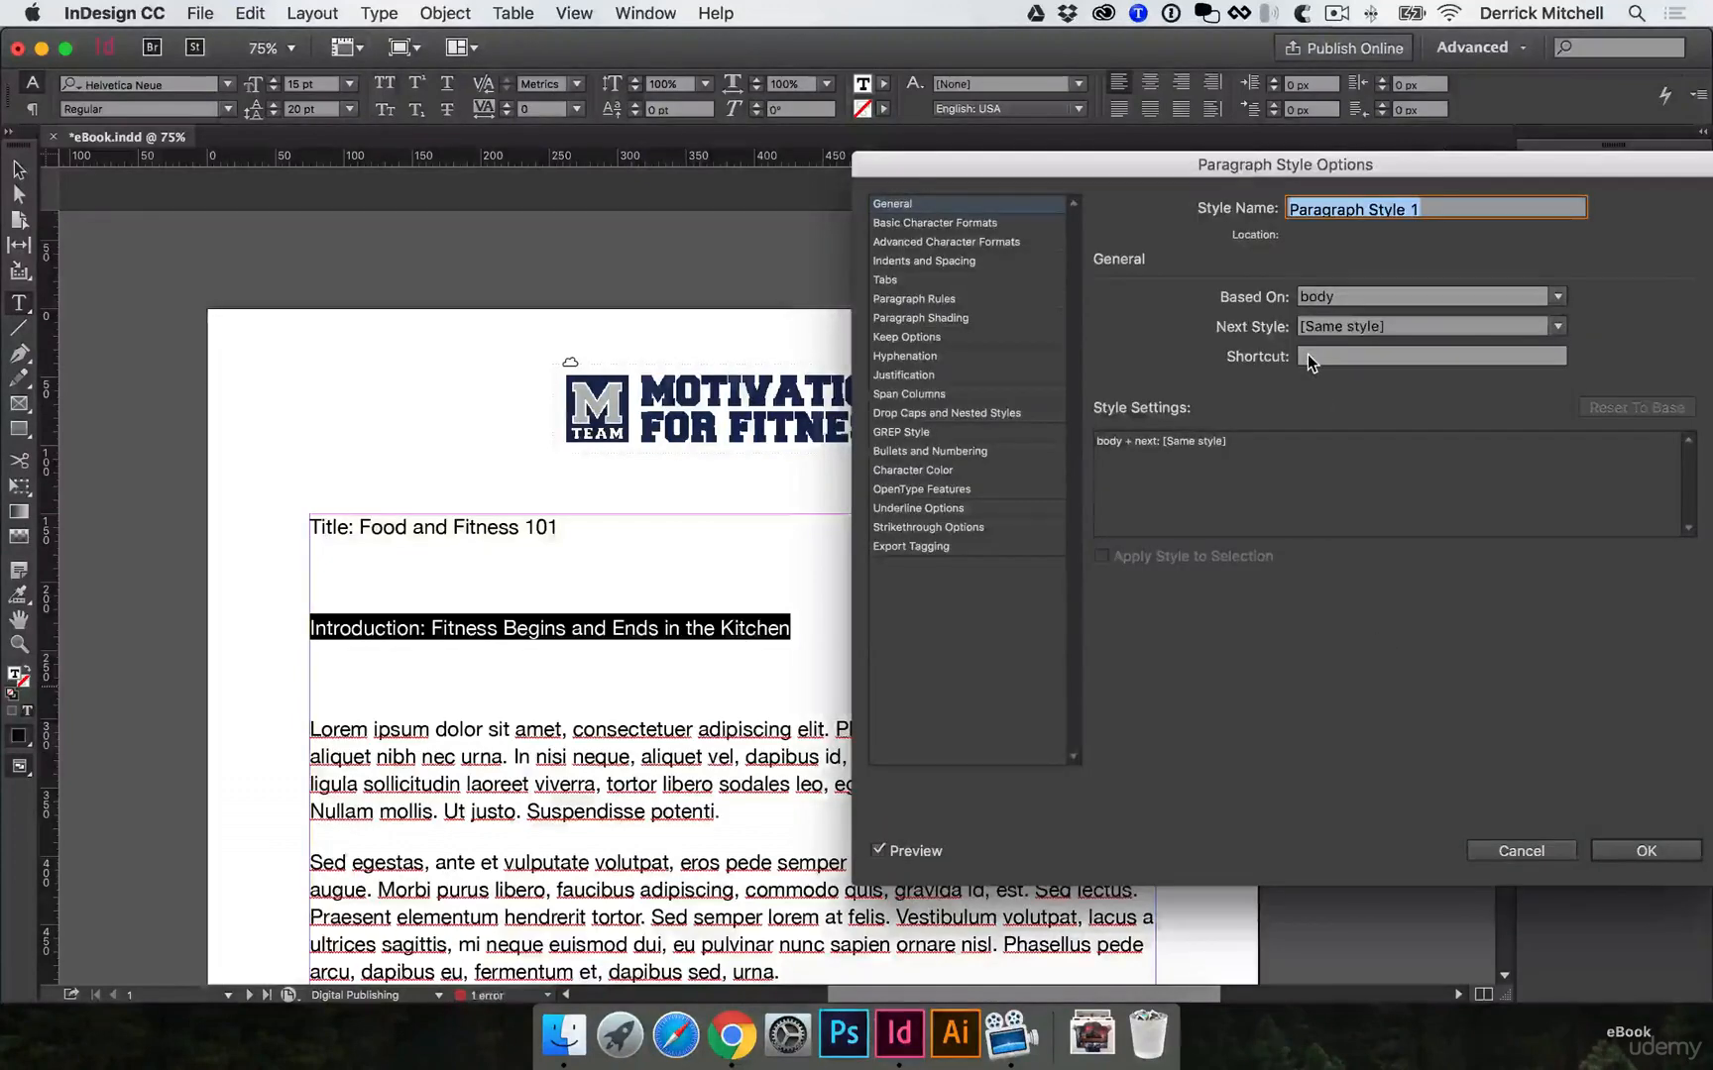
type("H1")
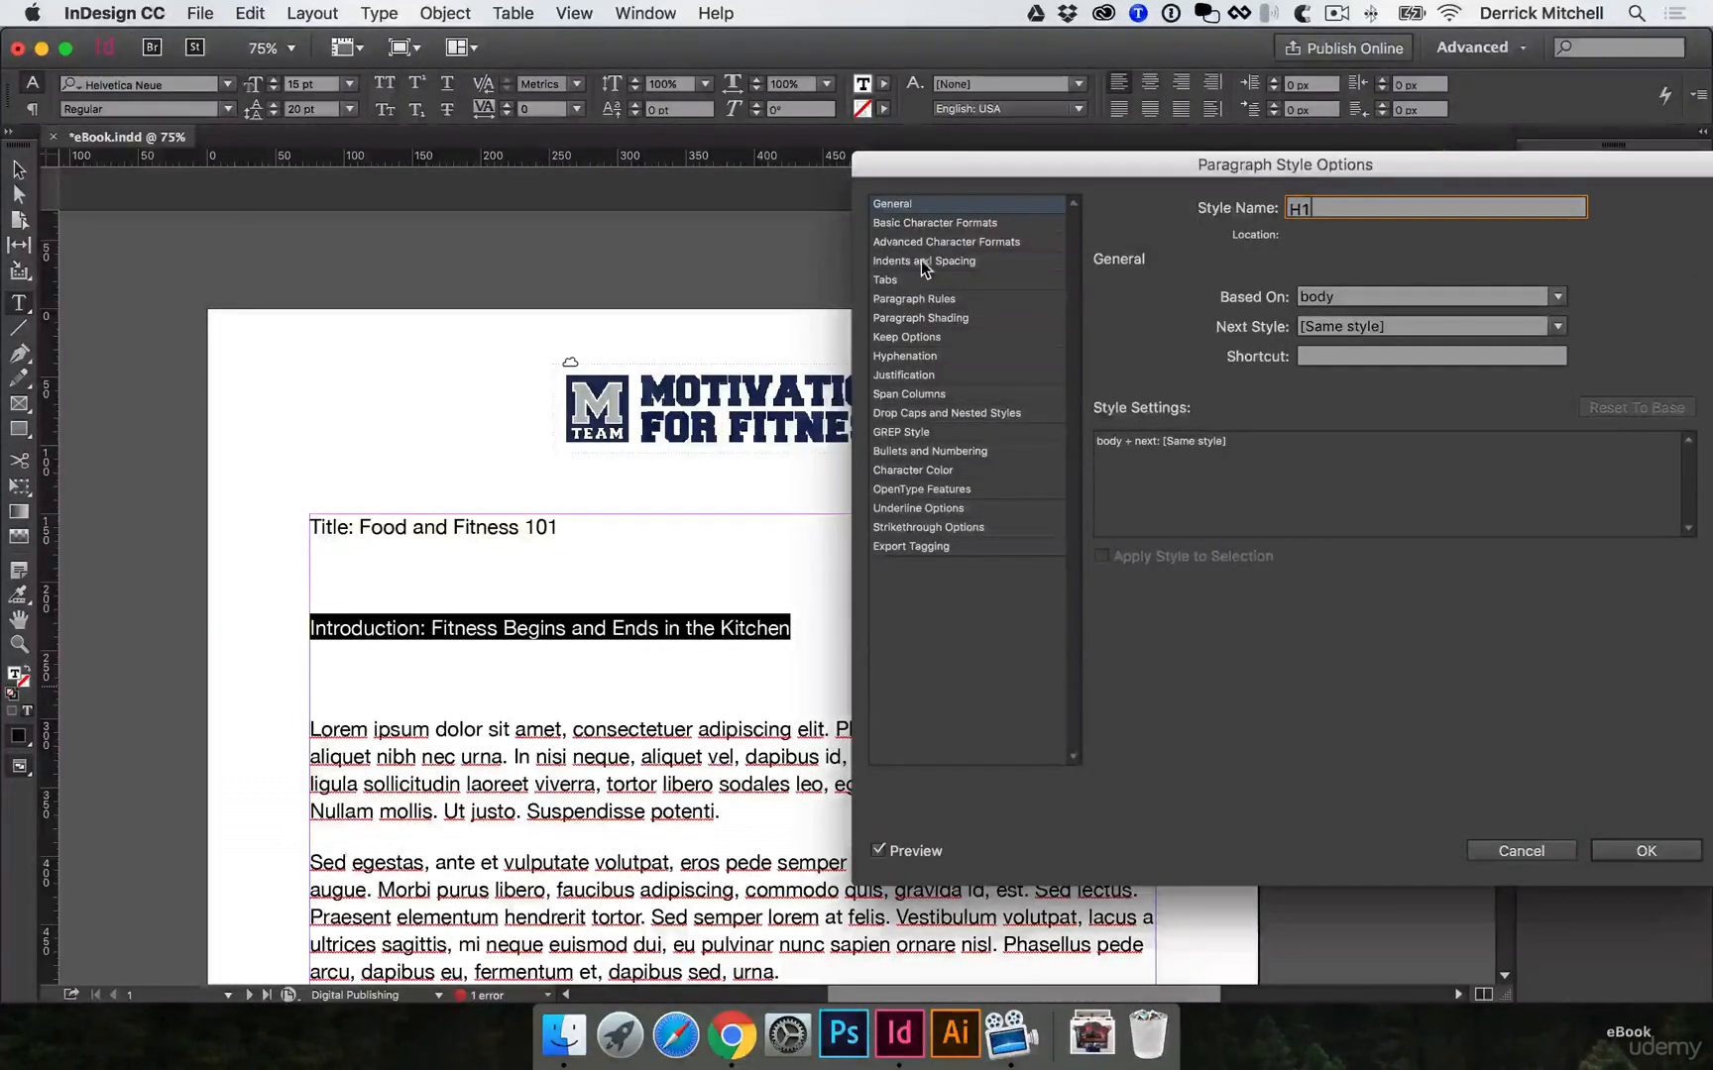
Set the H1 style's font family to Freshman with the Normal font style and its case to All Caps.
left_click(934, 223)
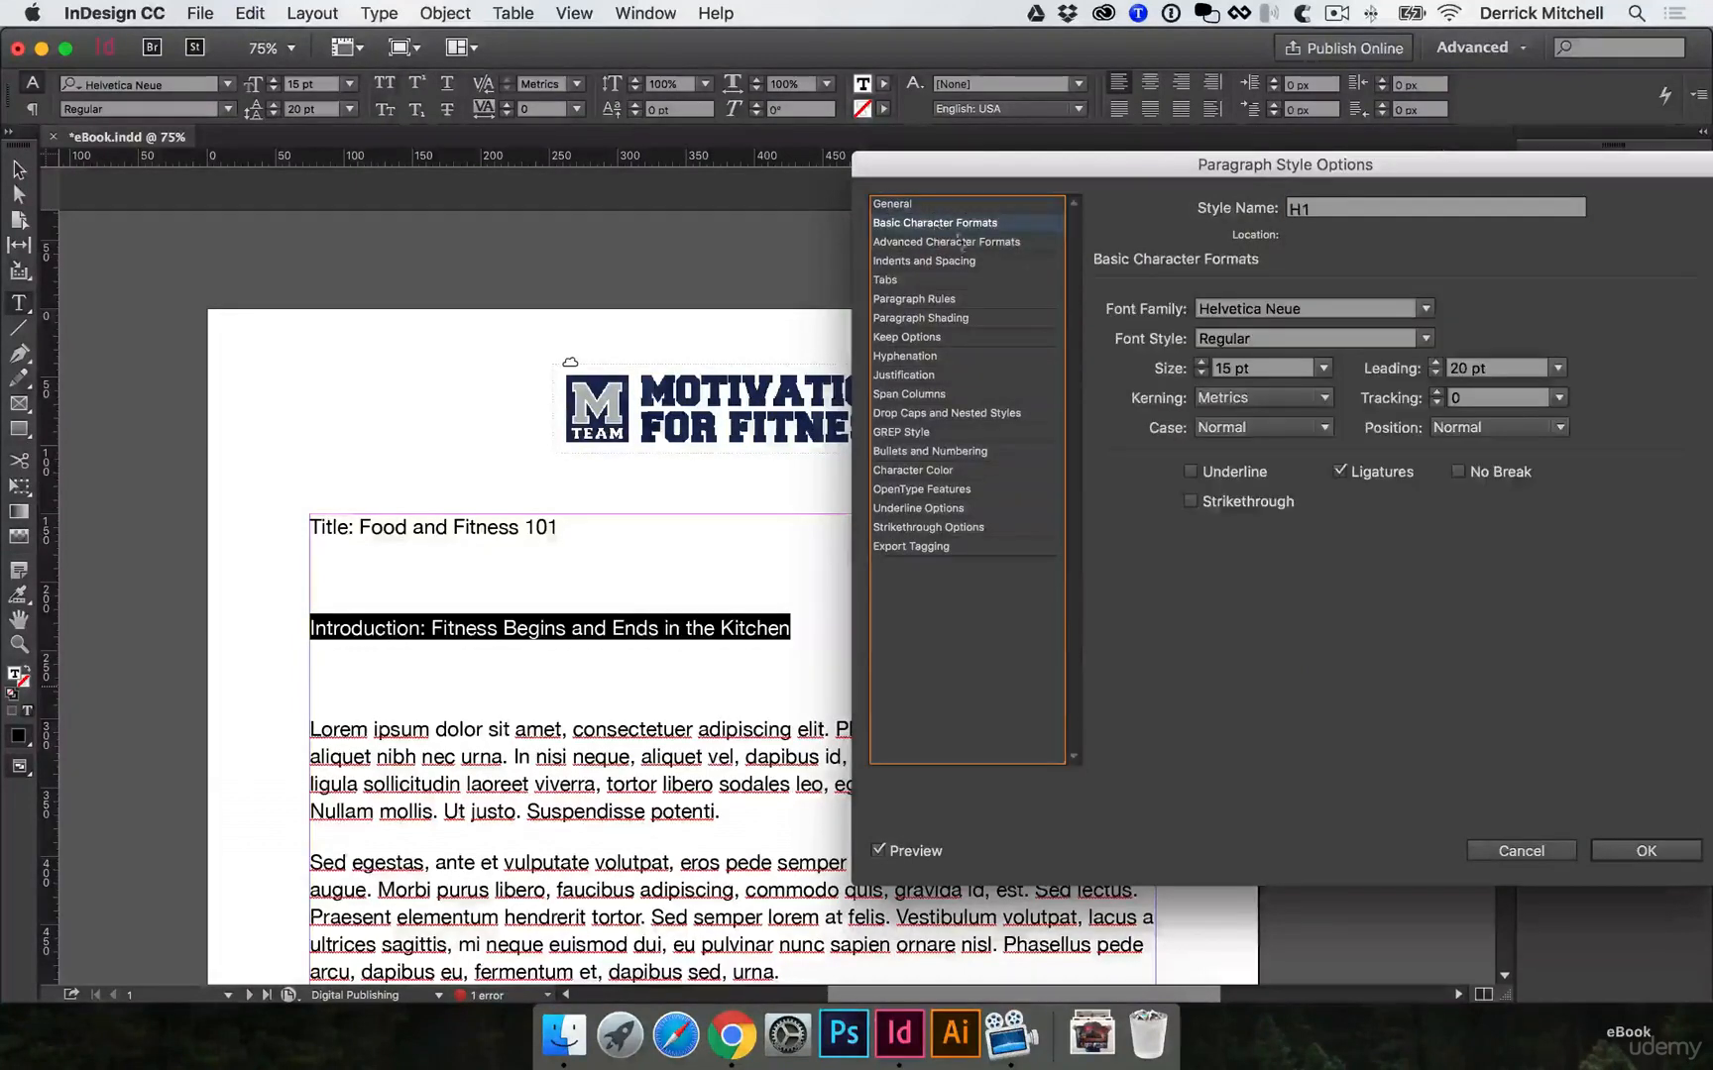
triple_click(1345, 306)
type("Freshman")
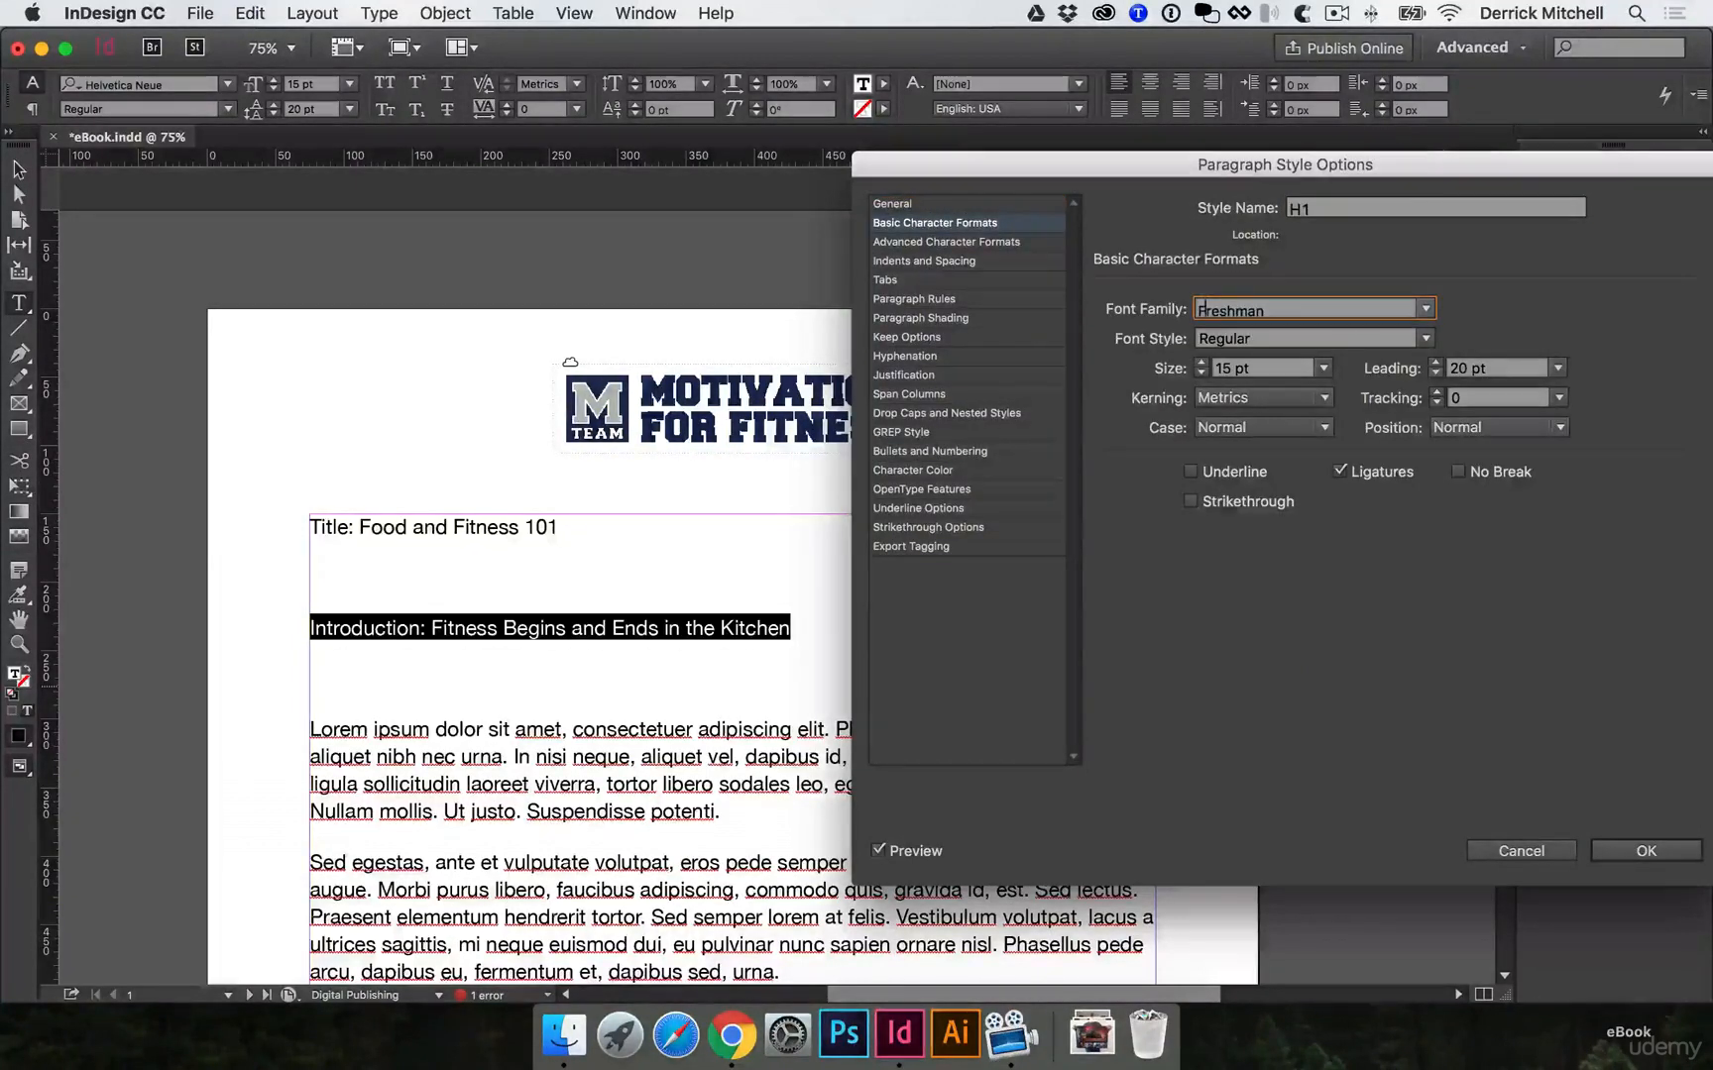
key("Tab")
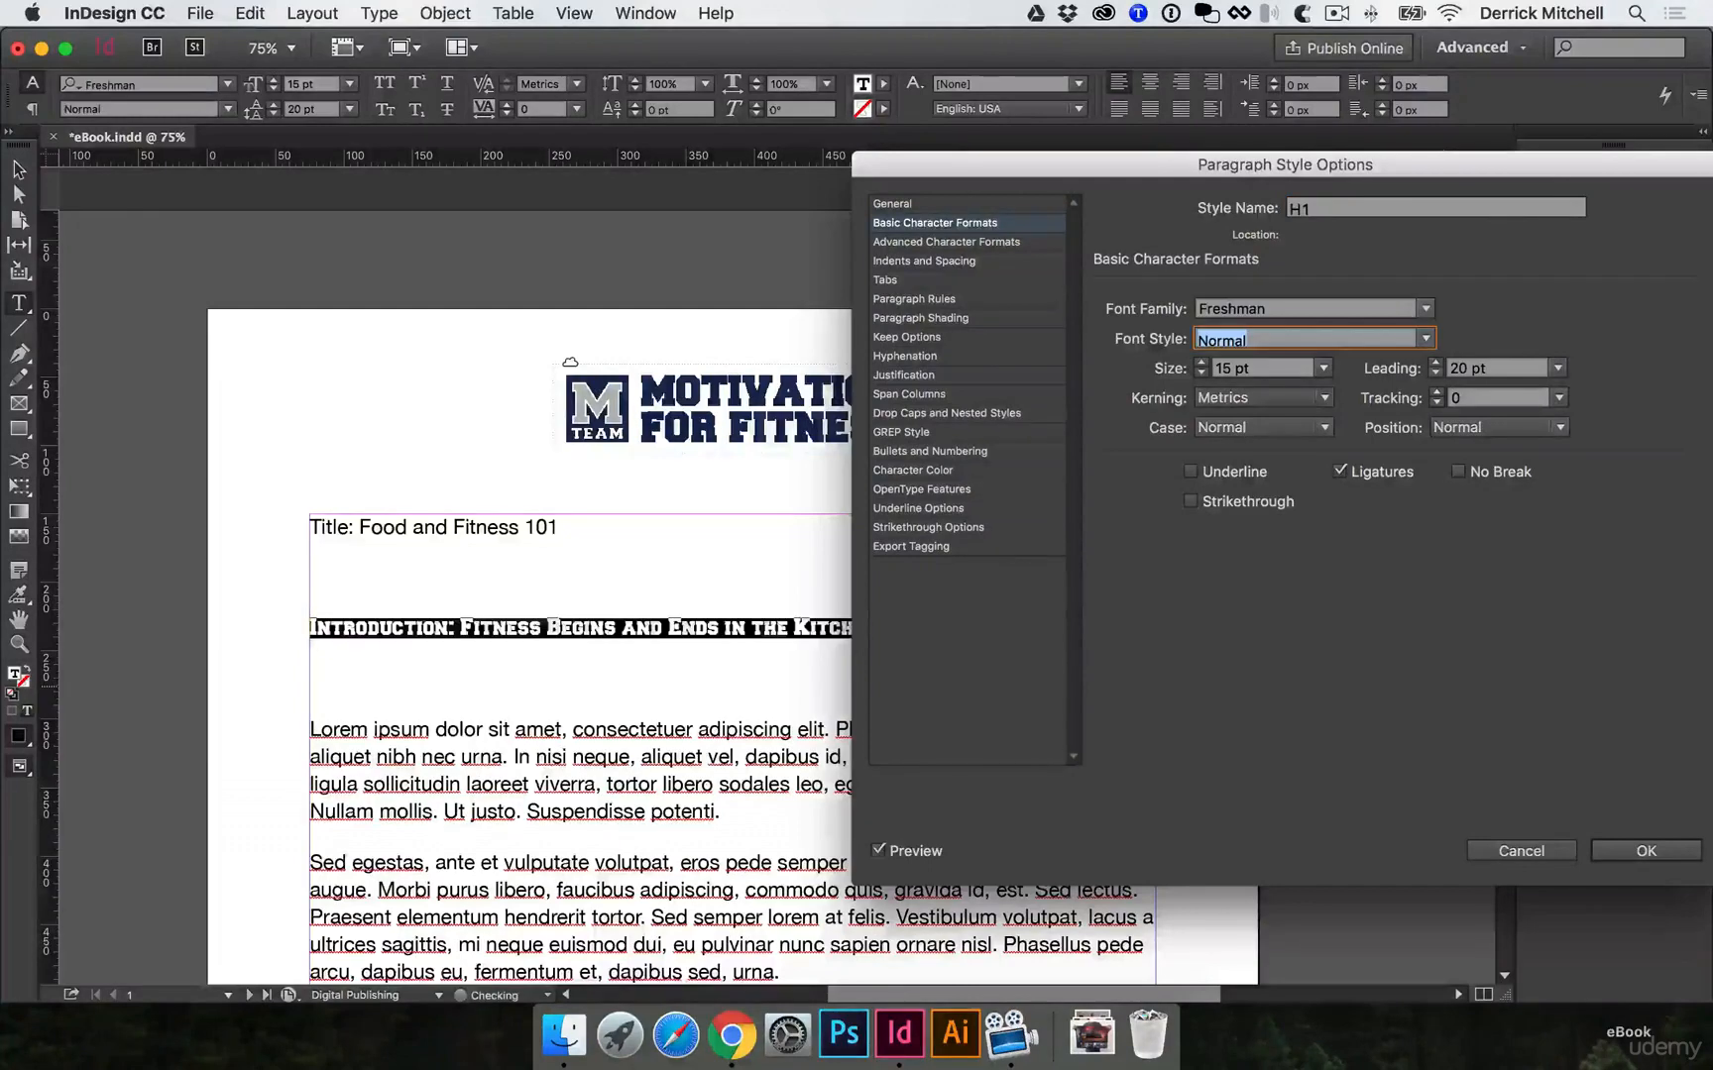
left_click(1283, 428)
left_click(1274, 502)
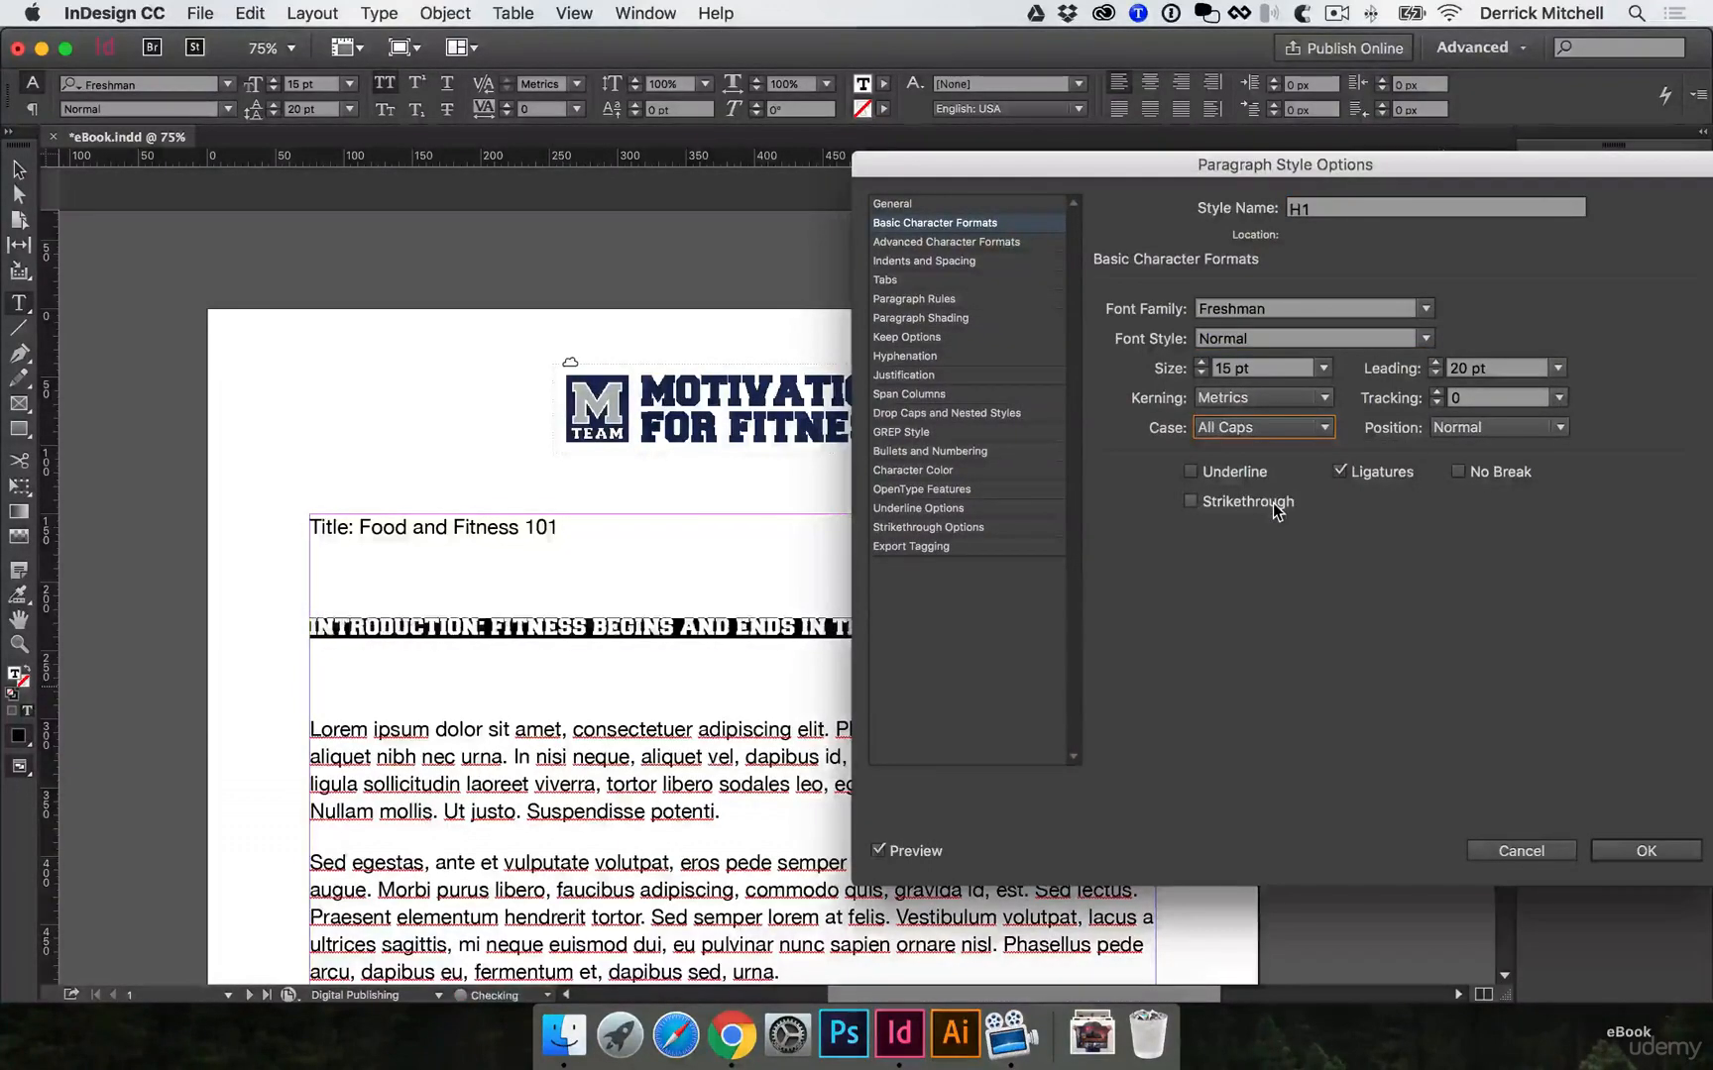
Set the H1 style's tracking to 60 and save the style settings.
left_click_drag(1049, 160, 1171, 142)
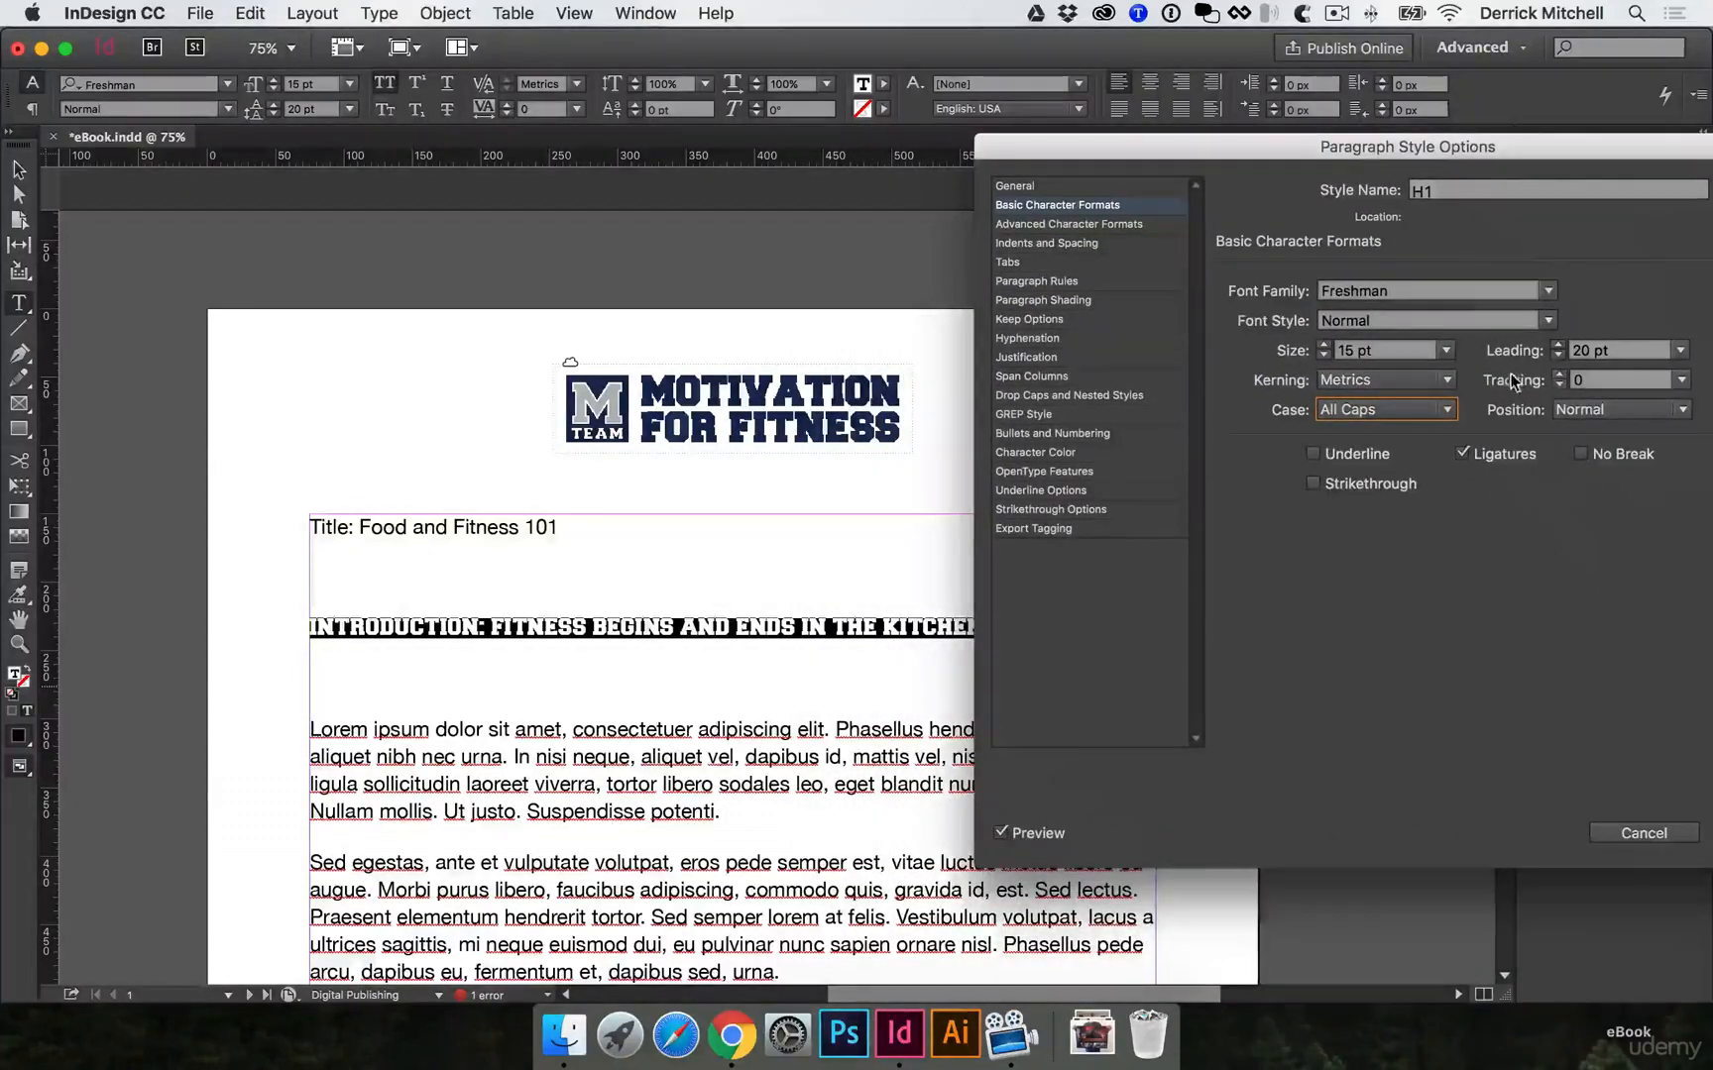
left_click(1557, 375)
left_click(1557, 373)
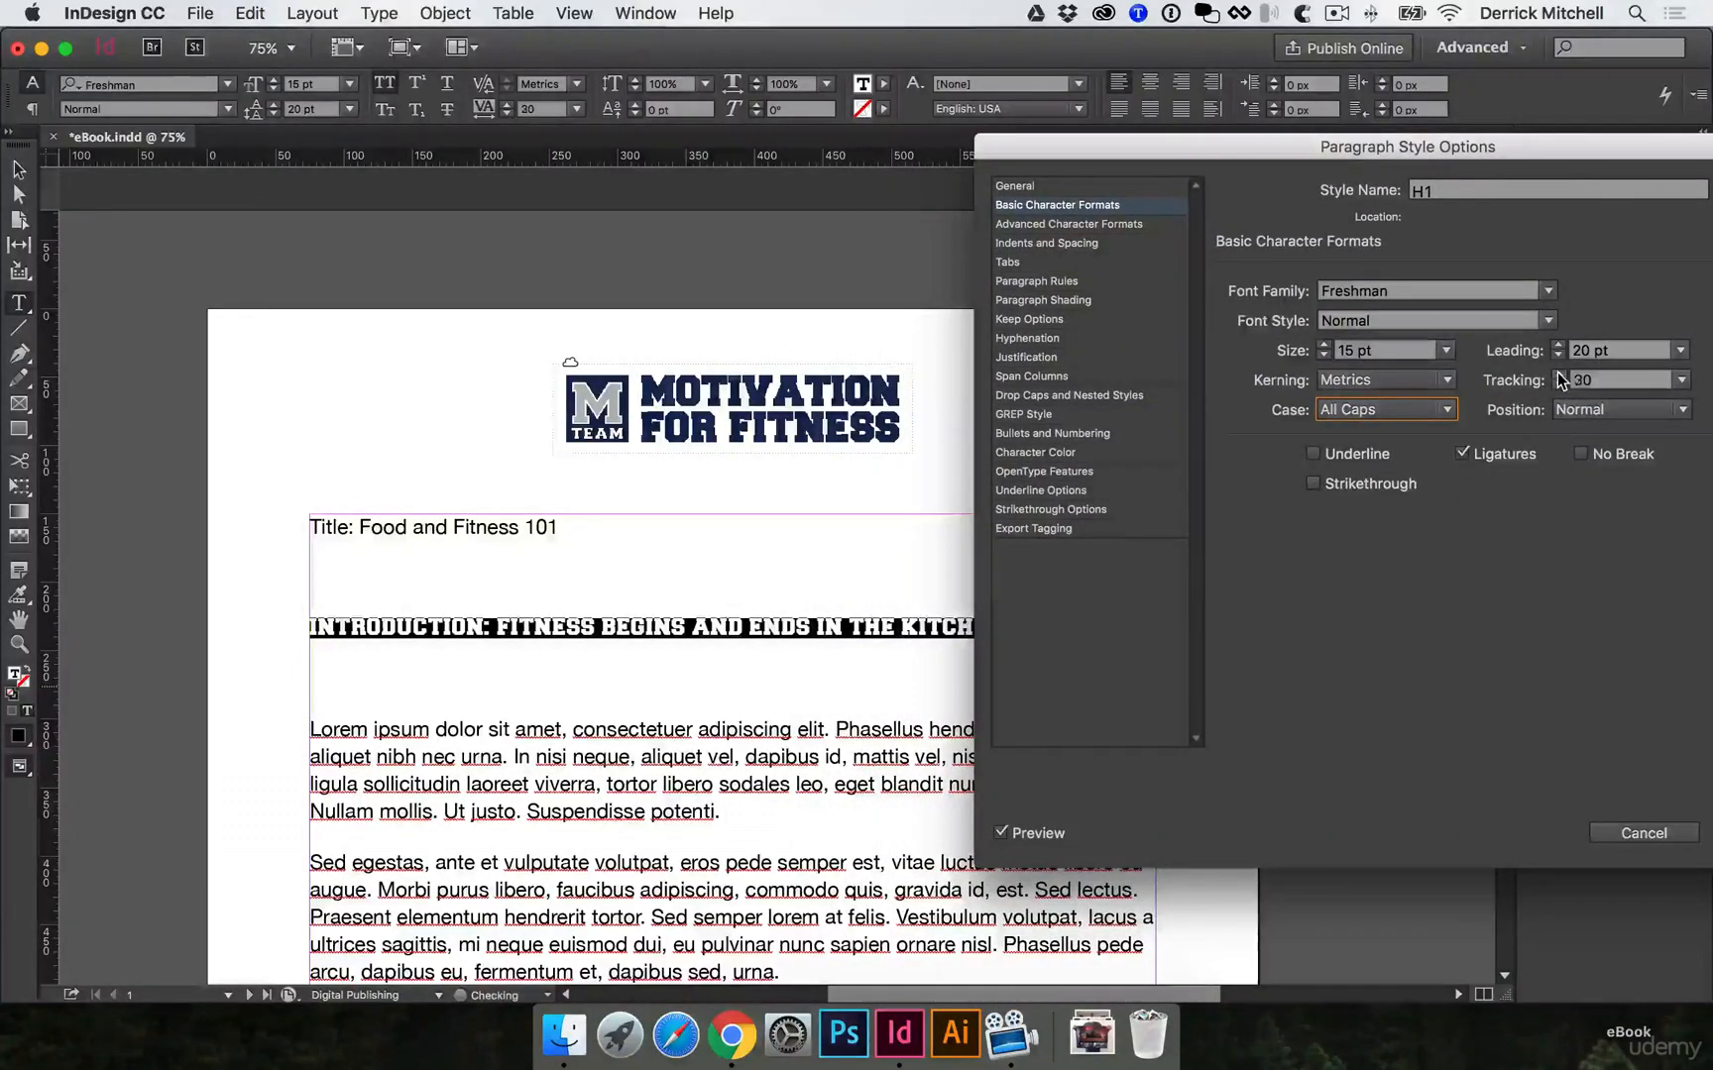
left_click(1557, 374)
left_click(1557, 373)
left_click(1557, 373)
left_click(1557, 373)
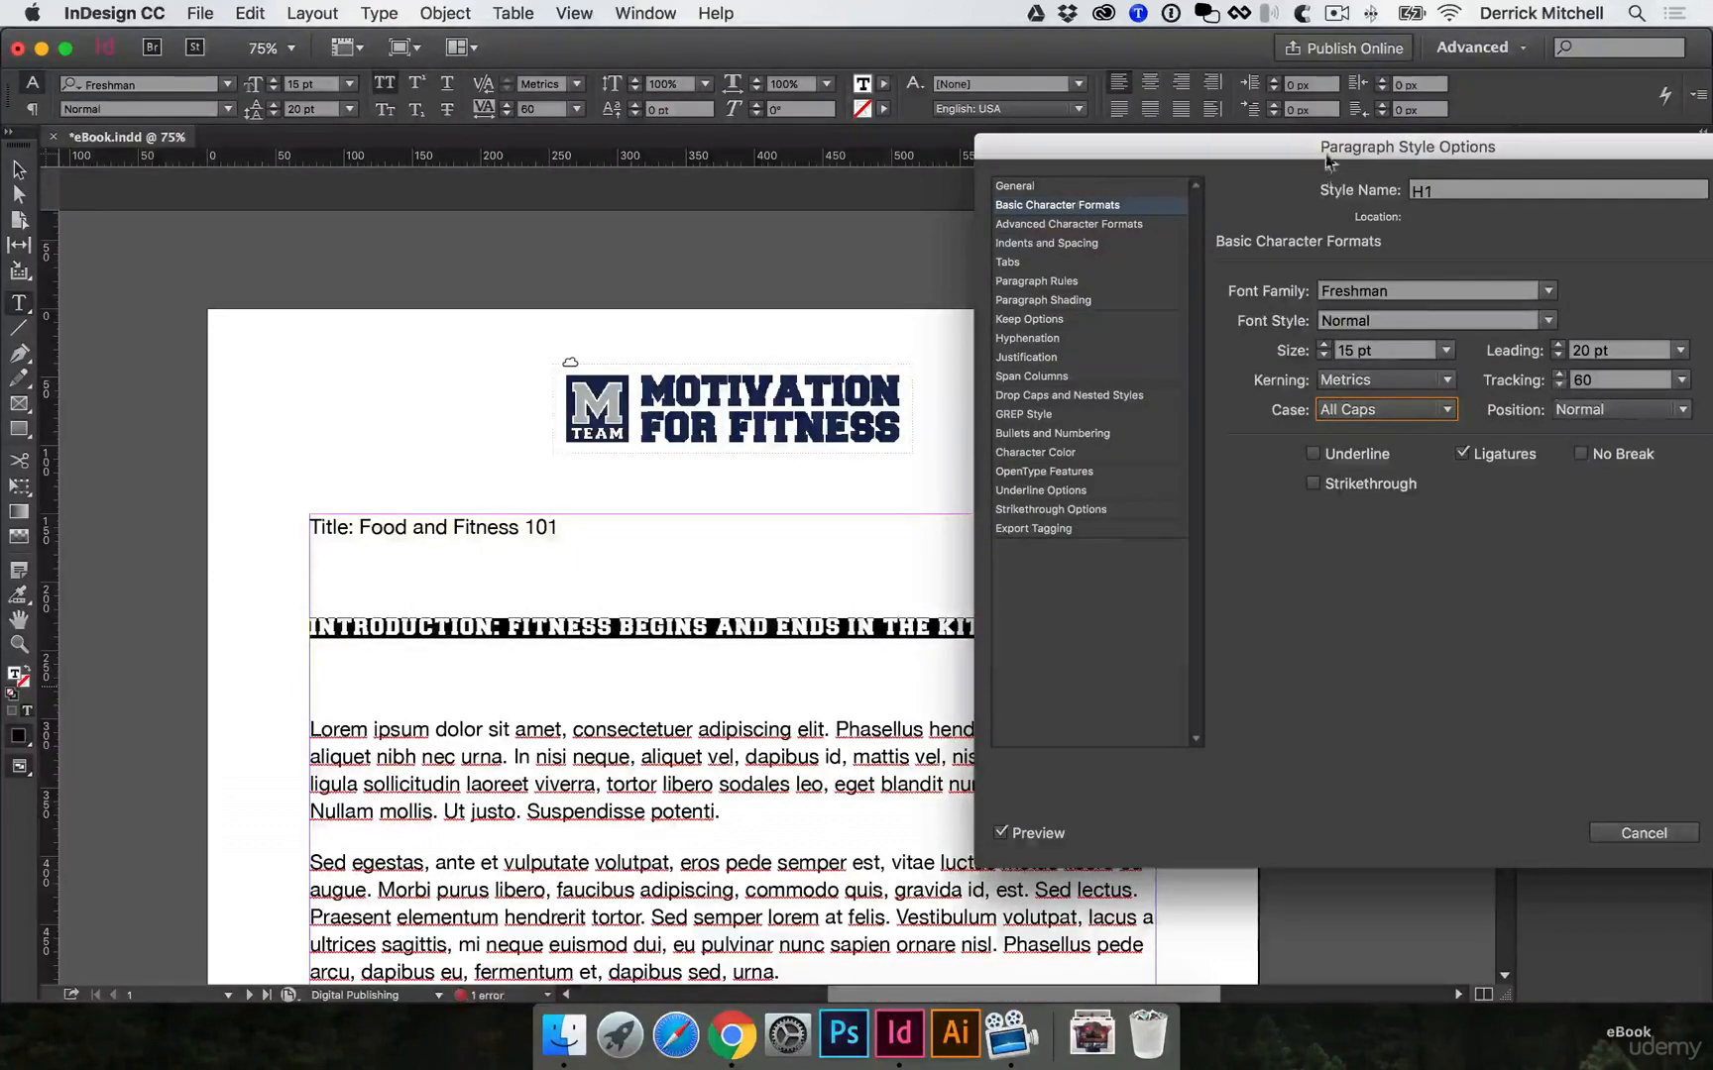
left_click_drag(1254, 140, 950, 112)
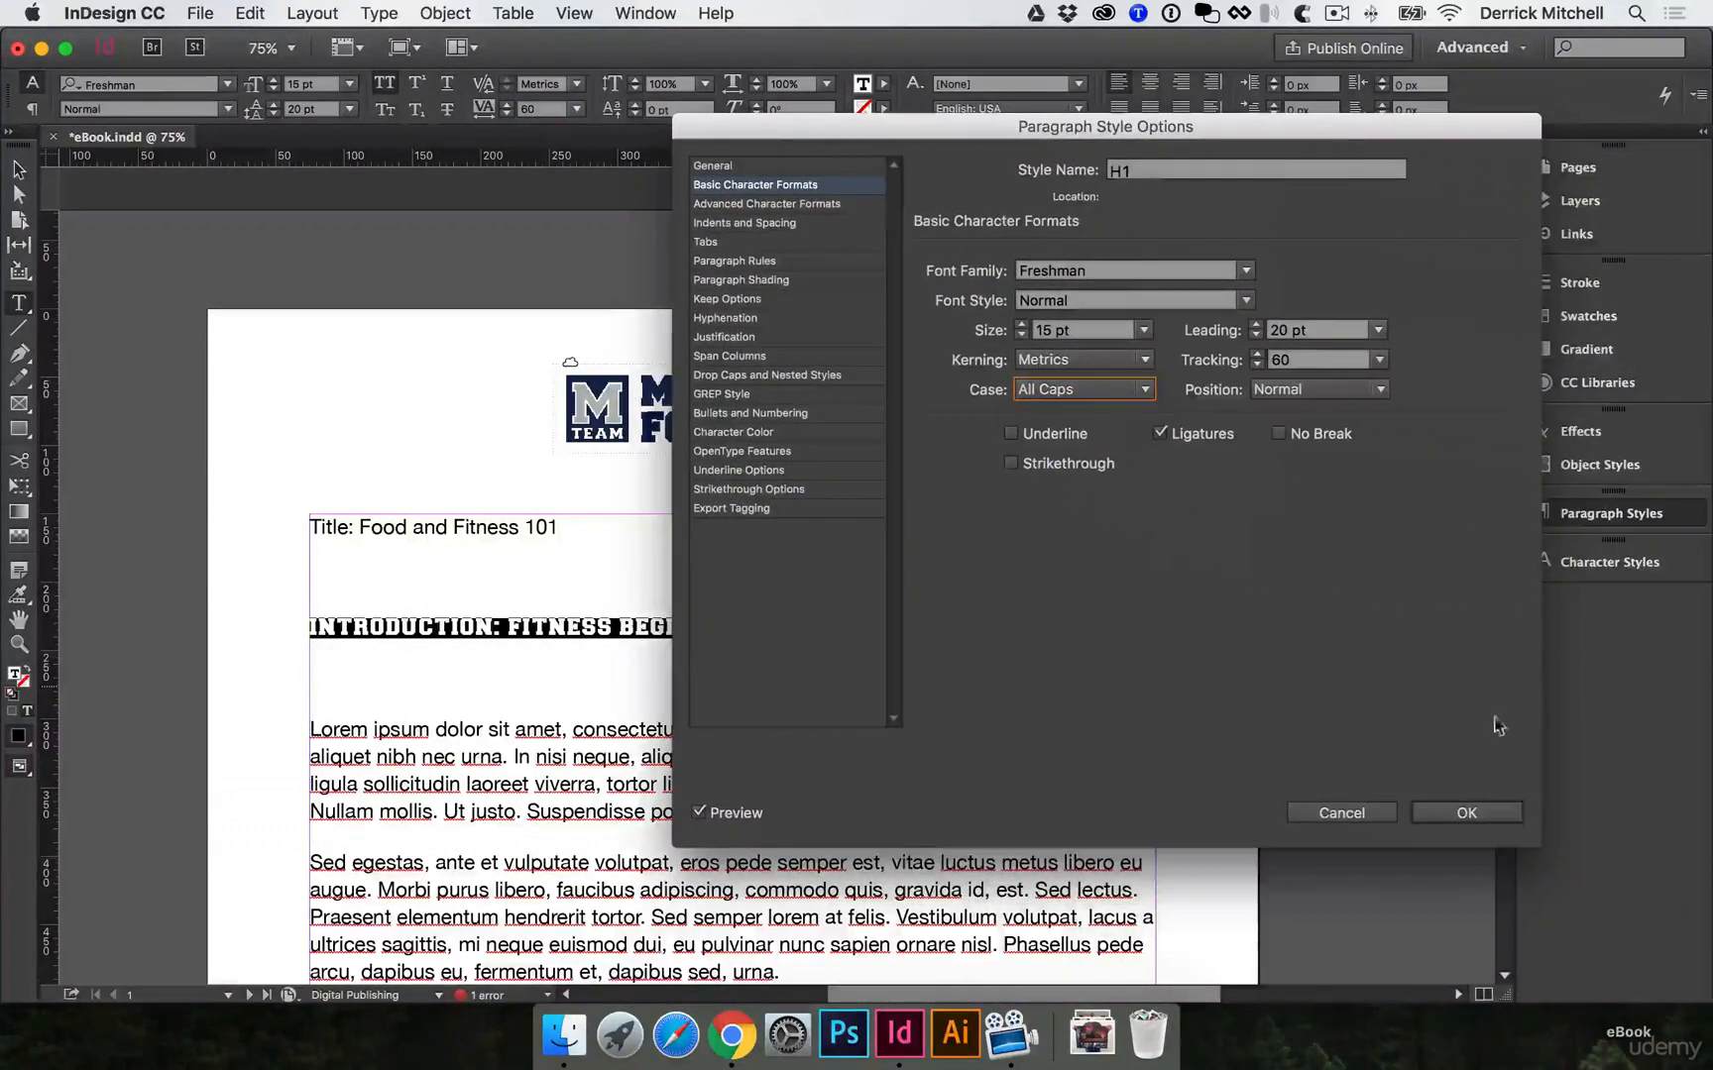
left_click(1486, 818)
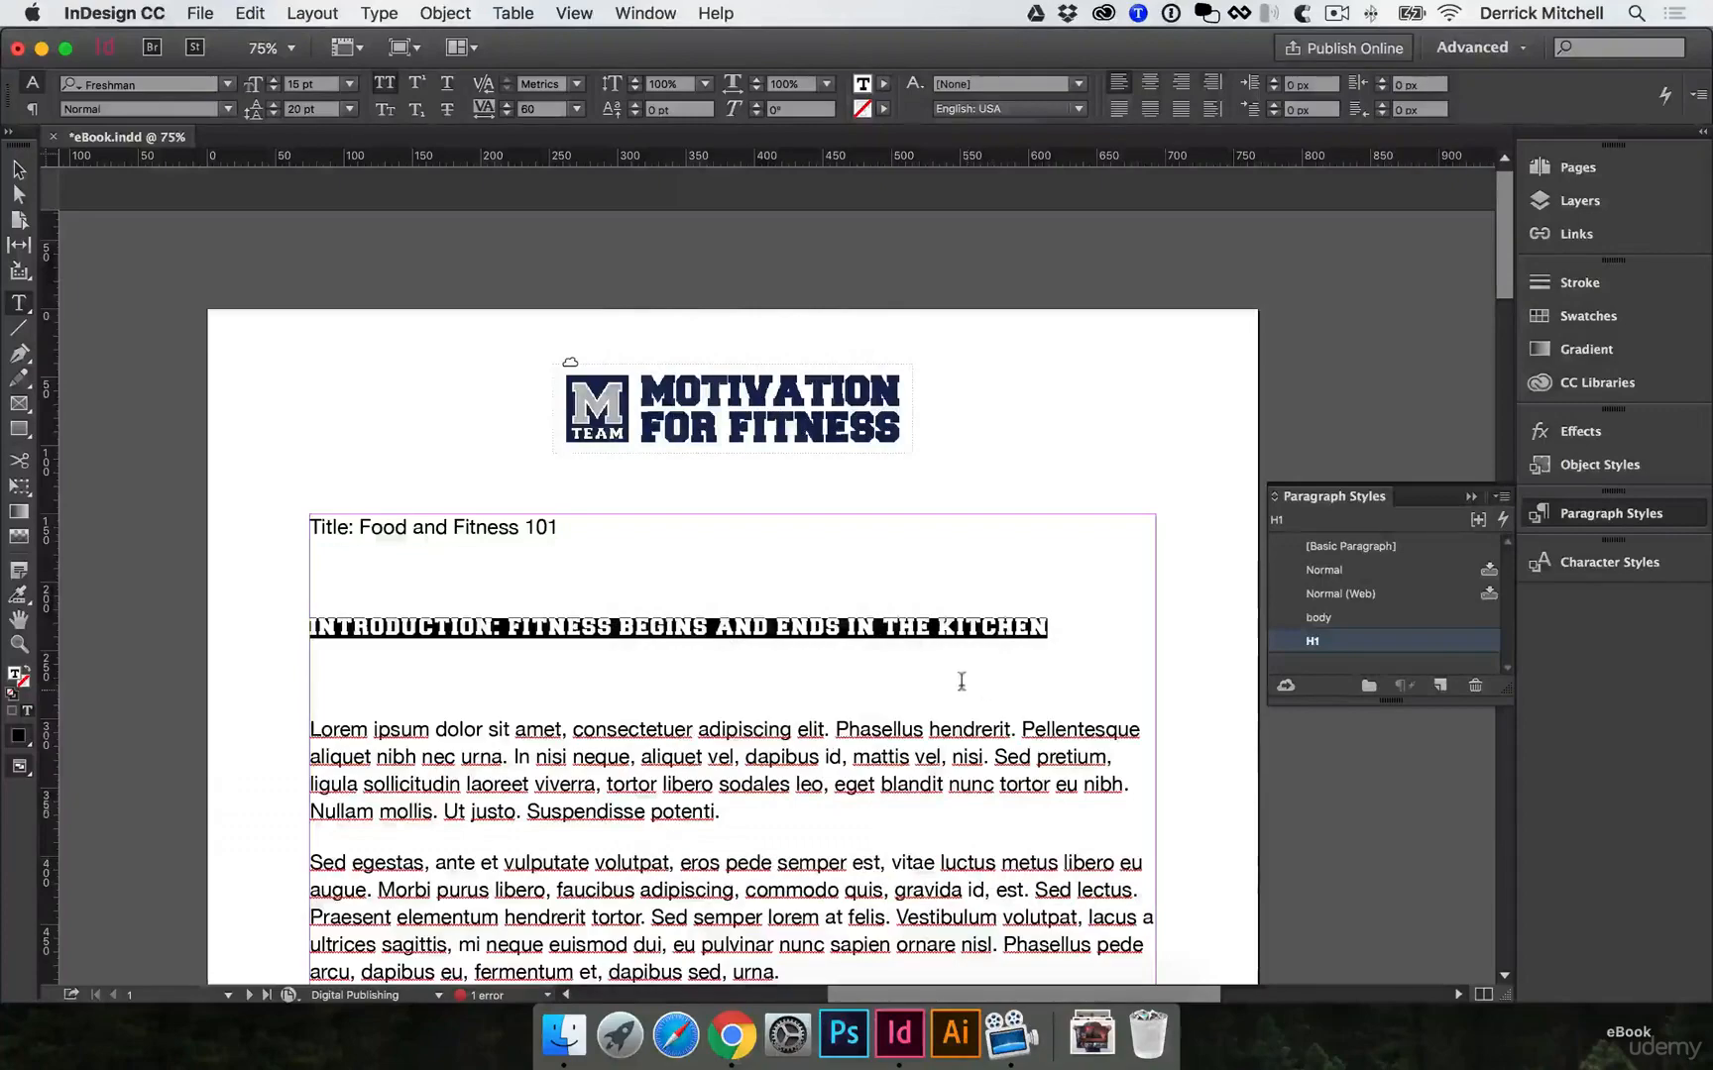
Apply the H1 style to the "Section One: Healthy Food Choices" heading on page 2 and delete the empty paragraph below it.
left_click(961, 681)
scroll(710, 609, "down", 15)
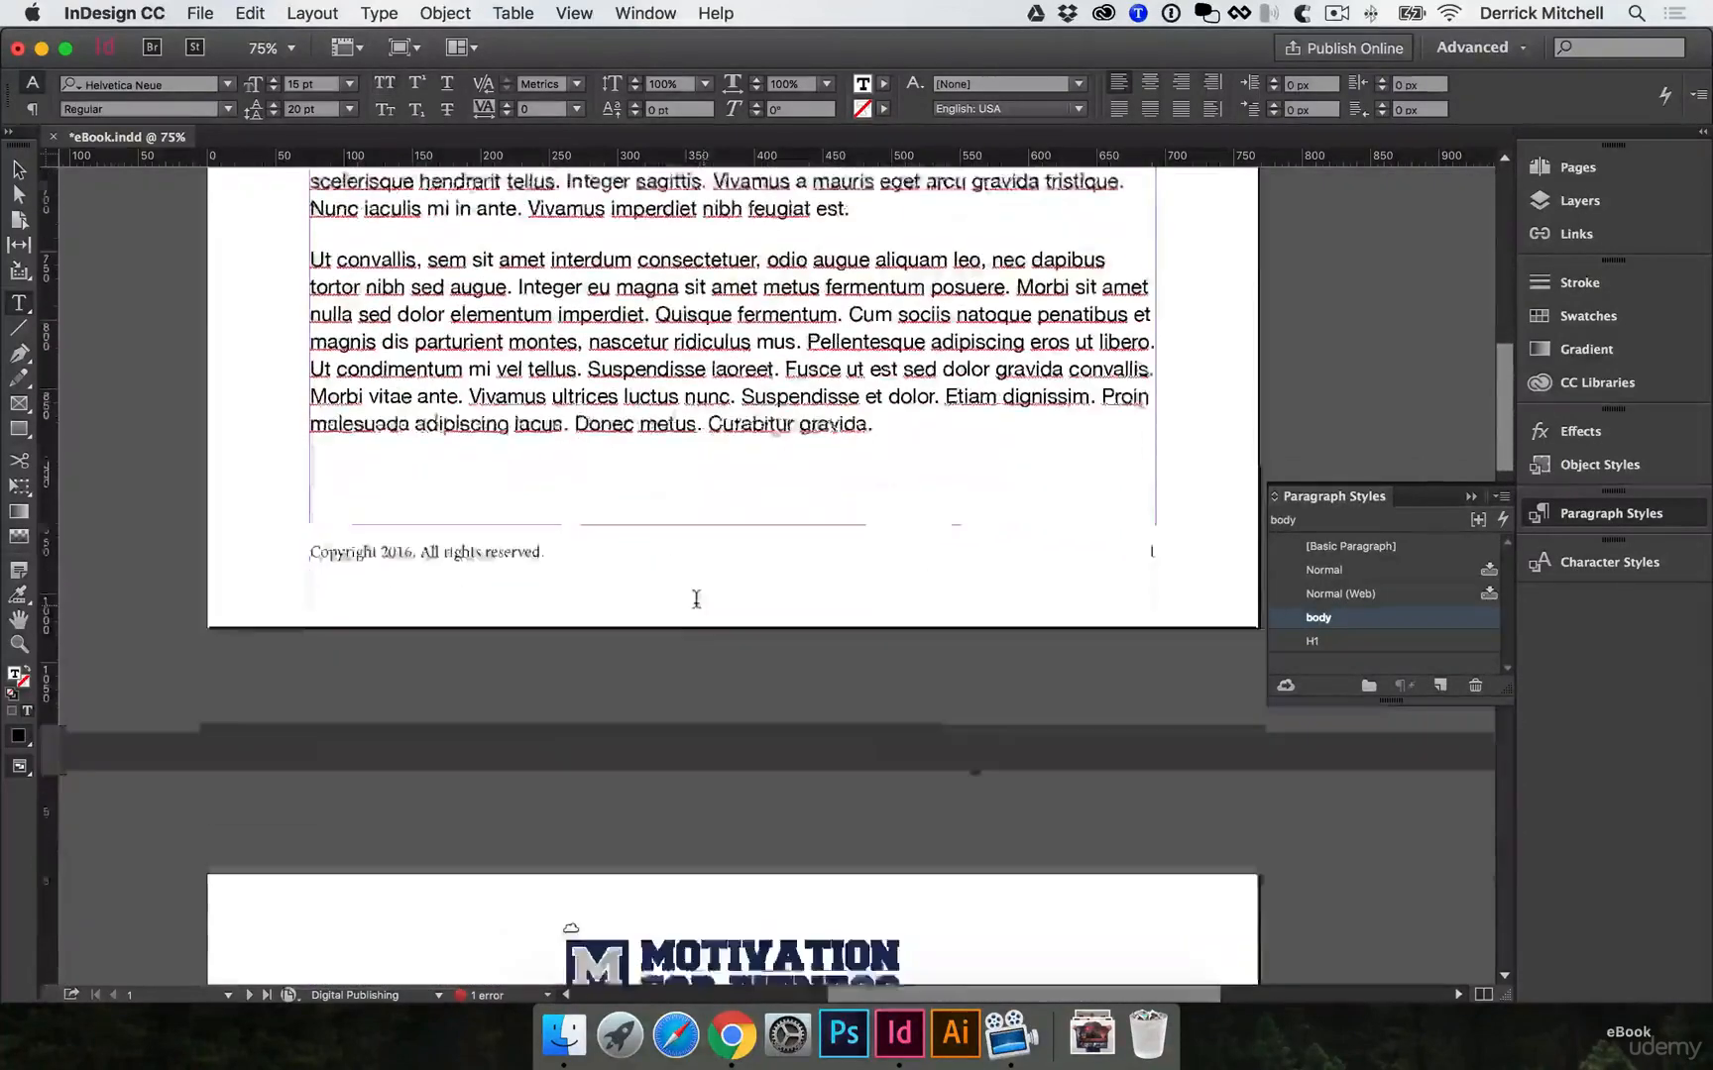
left_click(477, 404)
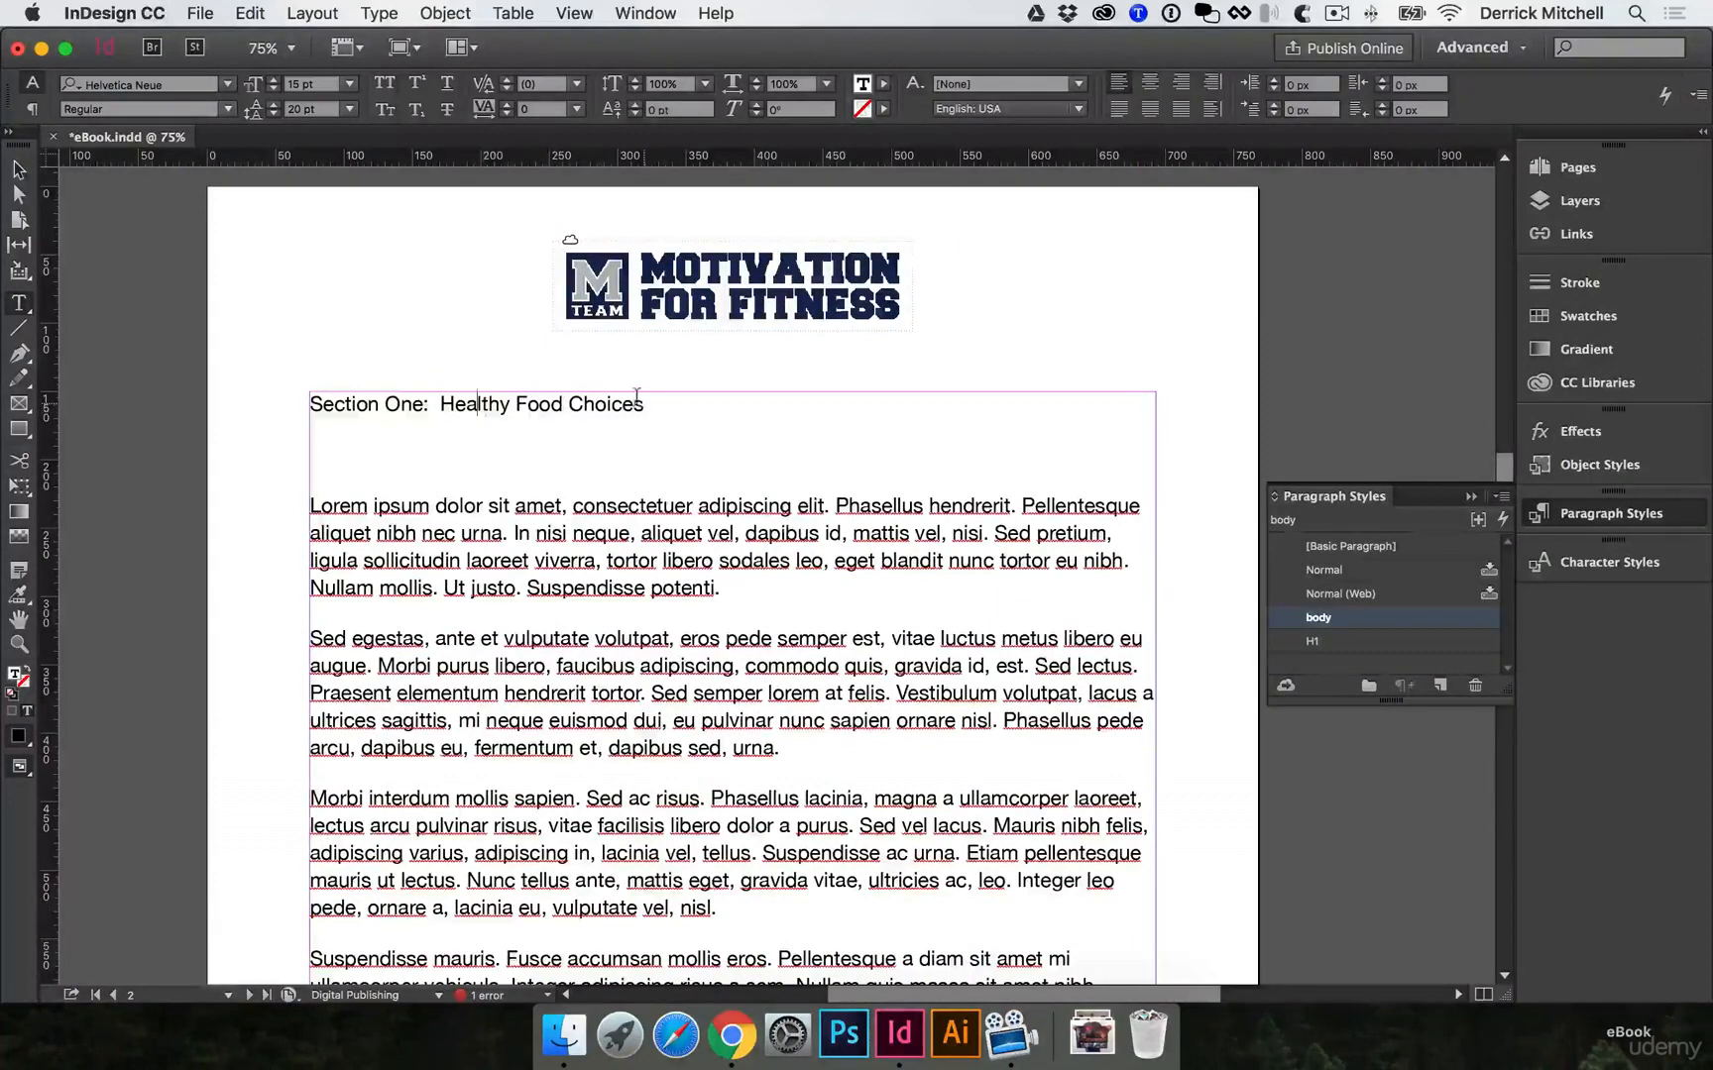
left_click(1318, 643)
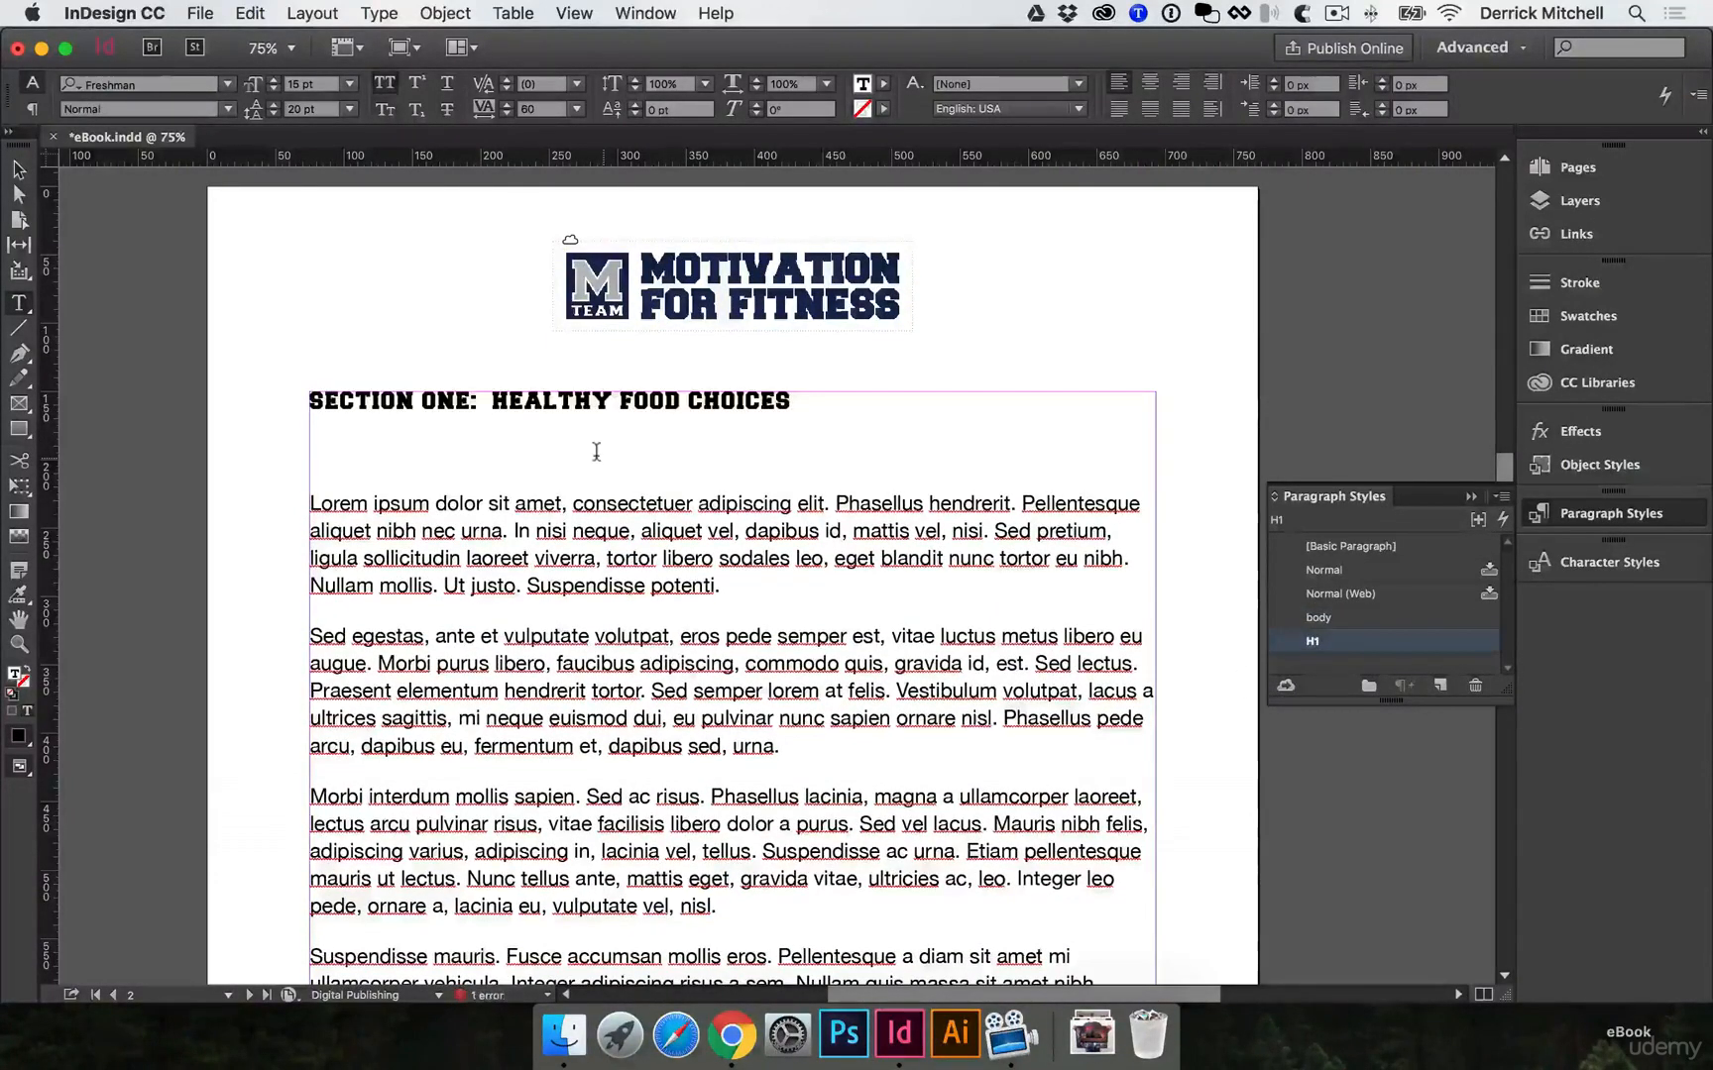
left_click(588, 452)
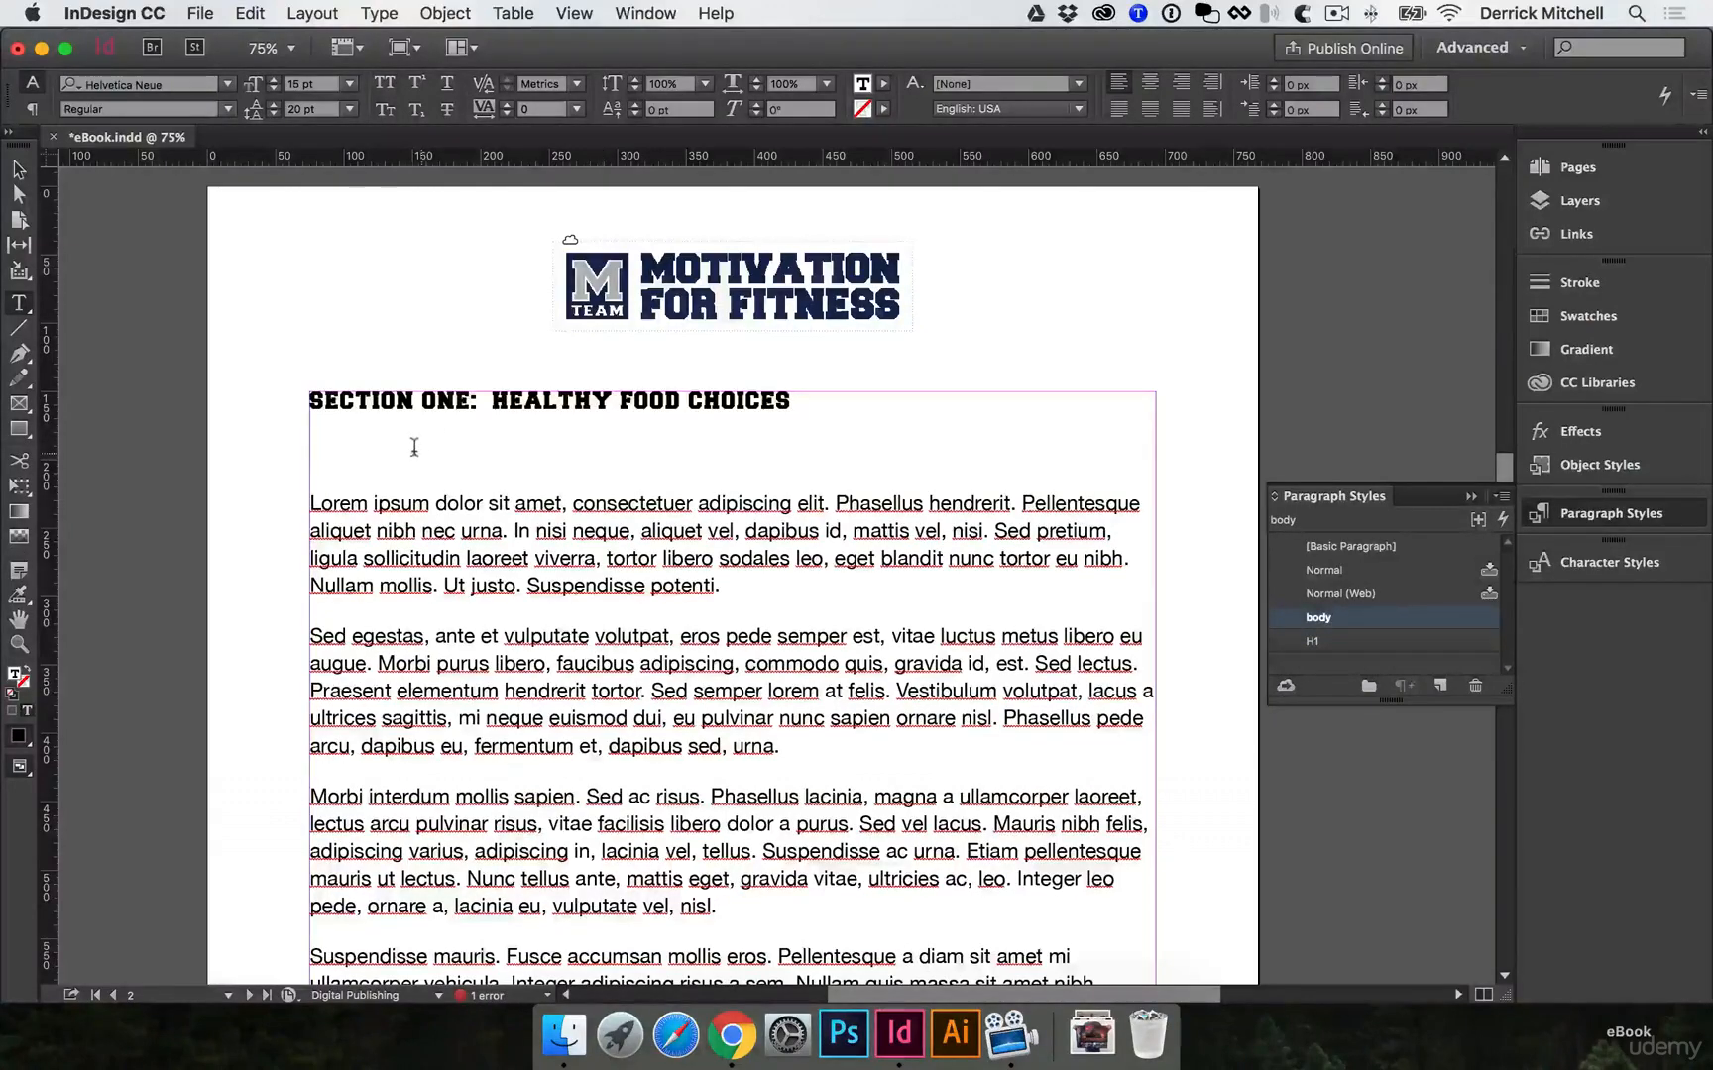
key("BackSpace")
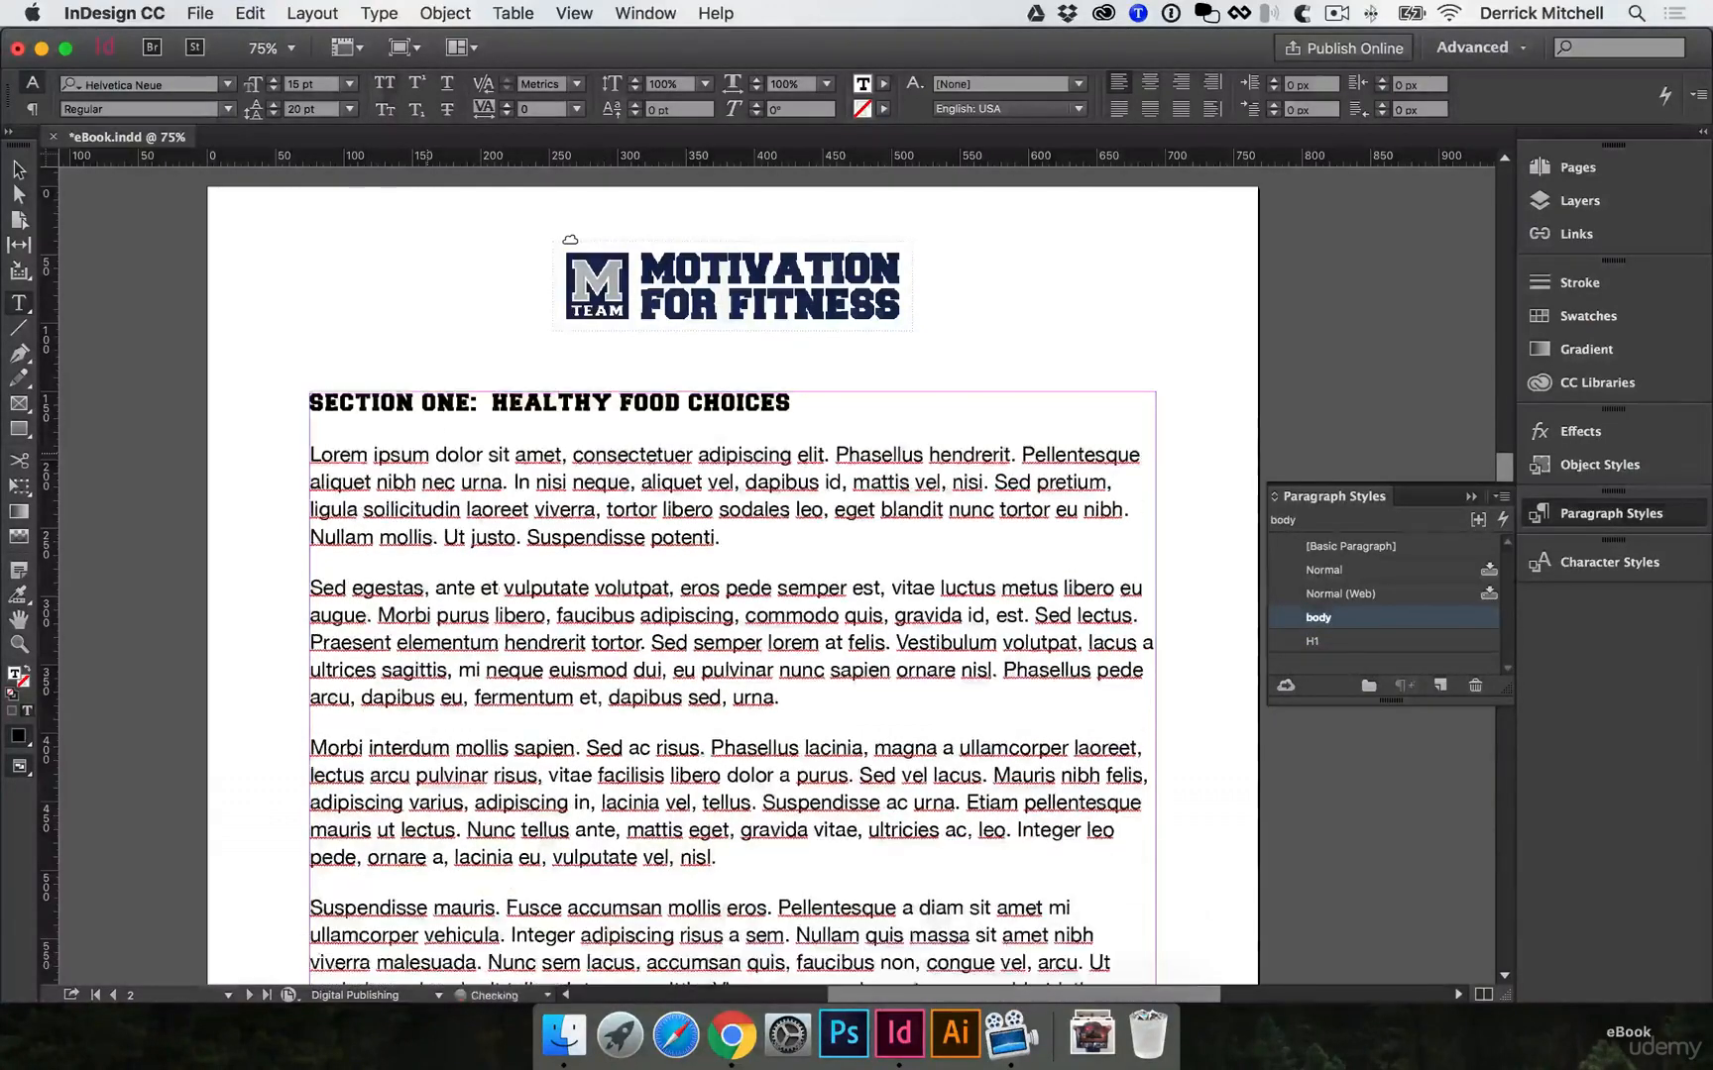
scroll(841, 595, "down", 10)
scroll(841, 594, "down", 14)
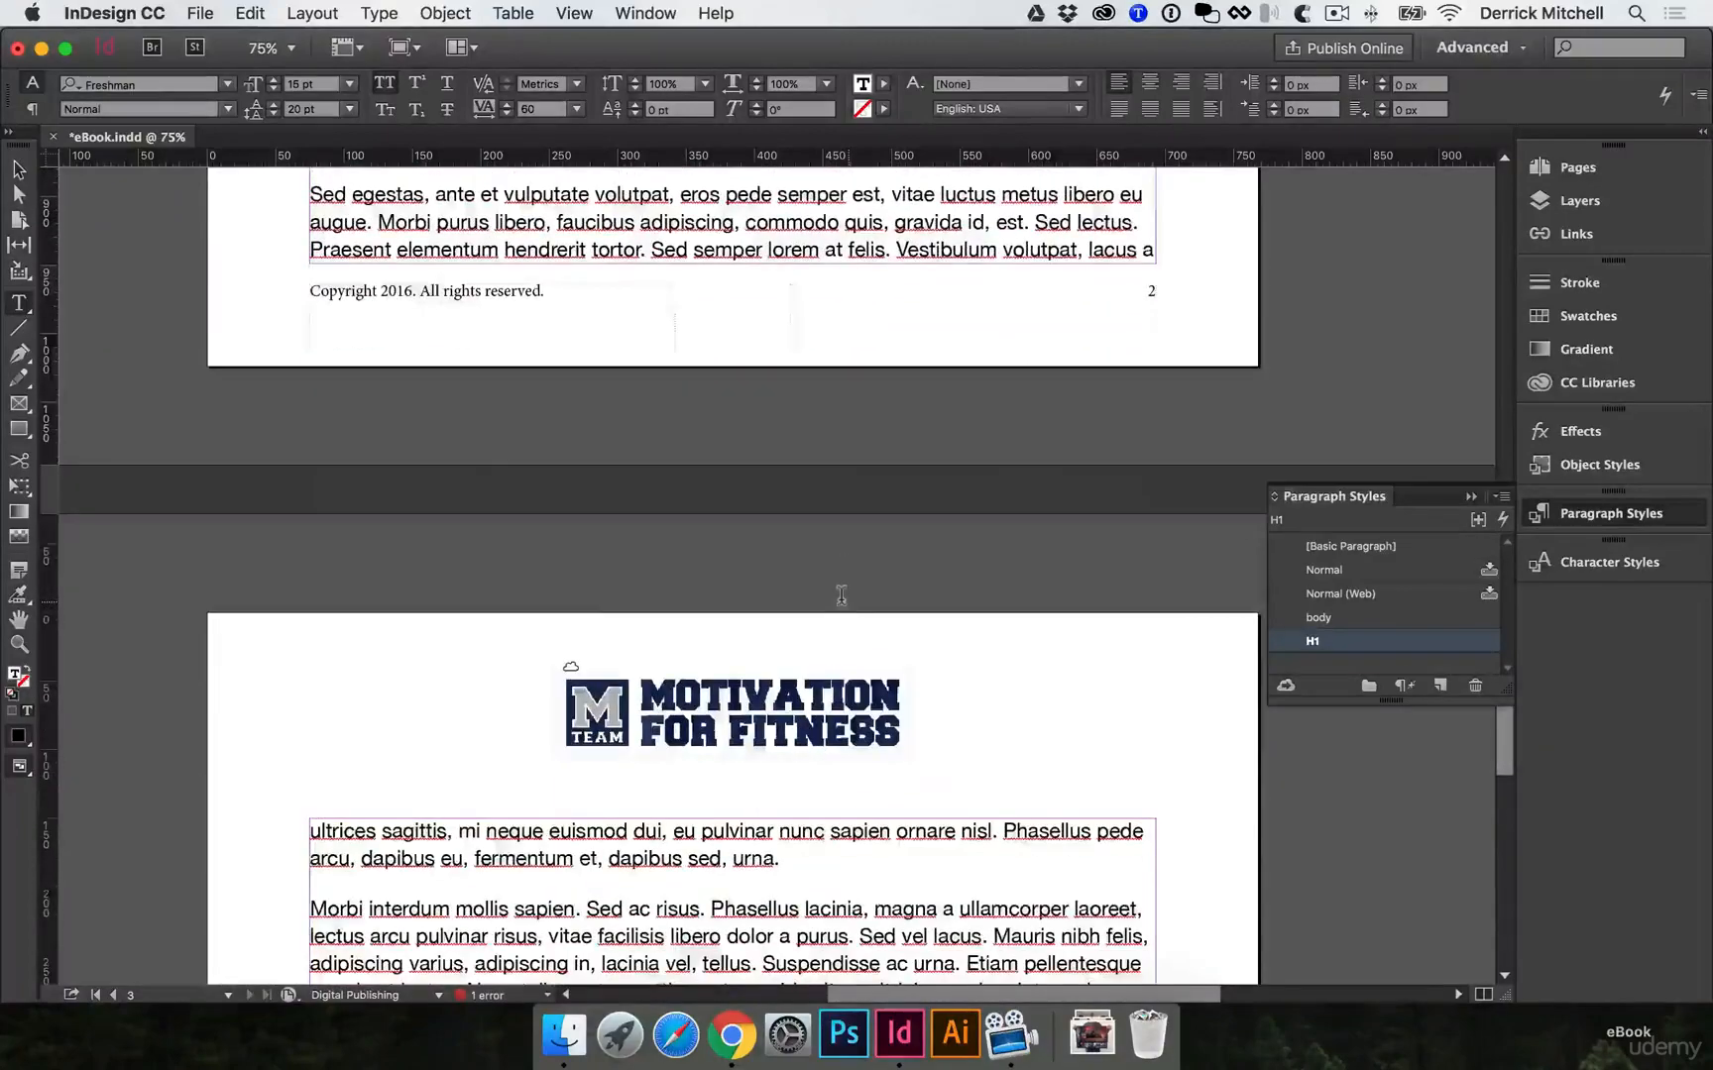
Apply the H1 style to the "Section Two: The Importance of Tracking Your Food Habits" heading on page 3 and delete the empty paragraphs around it.
scroll(841, 595, "down", 3)
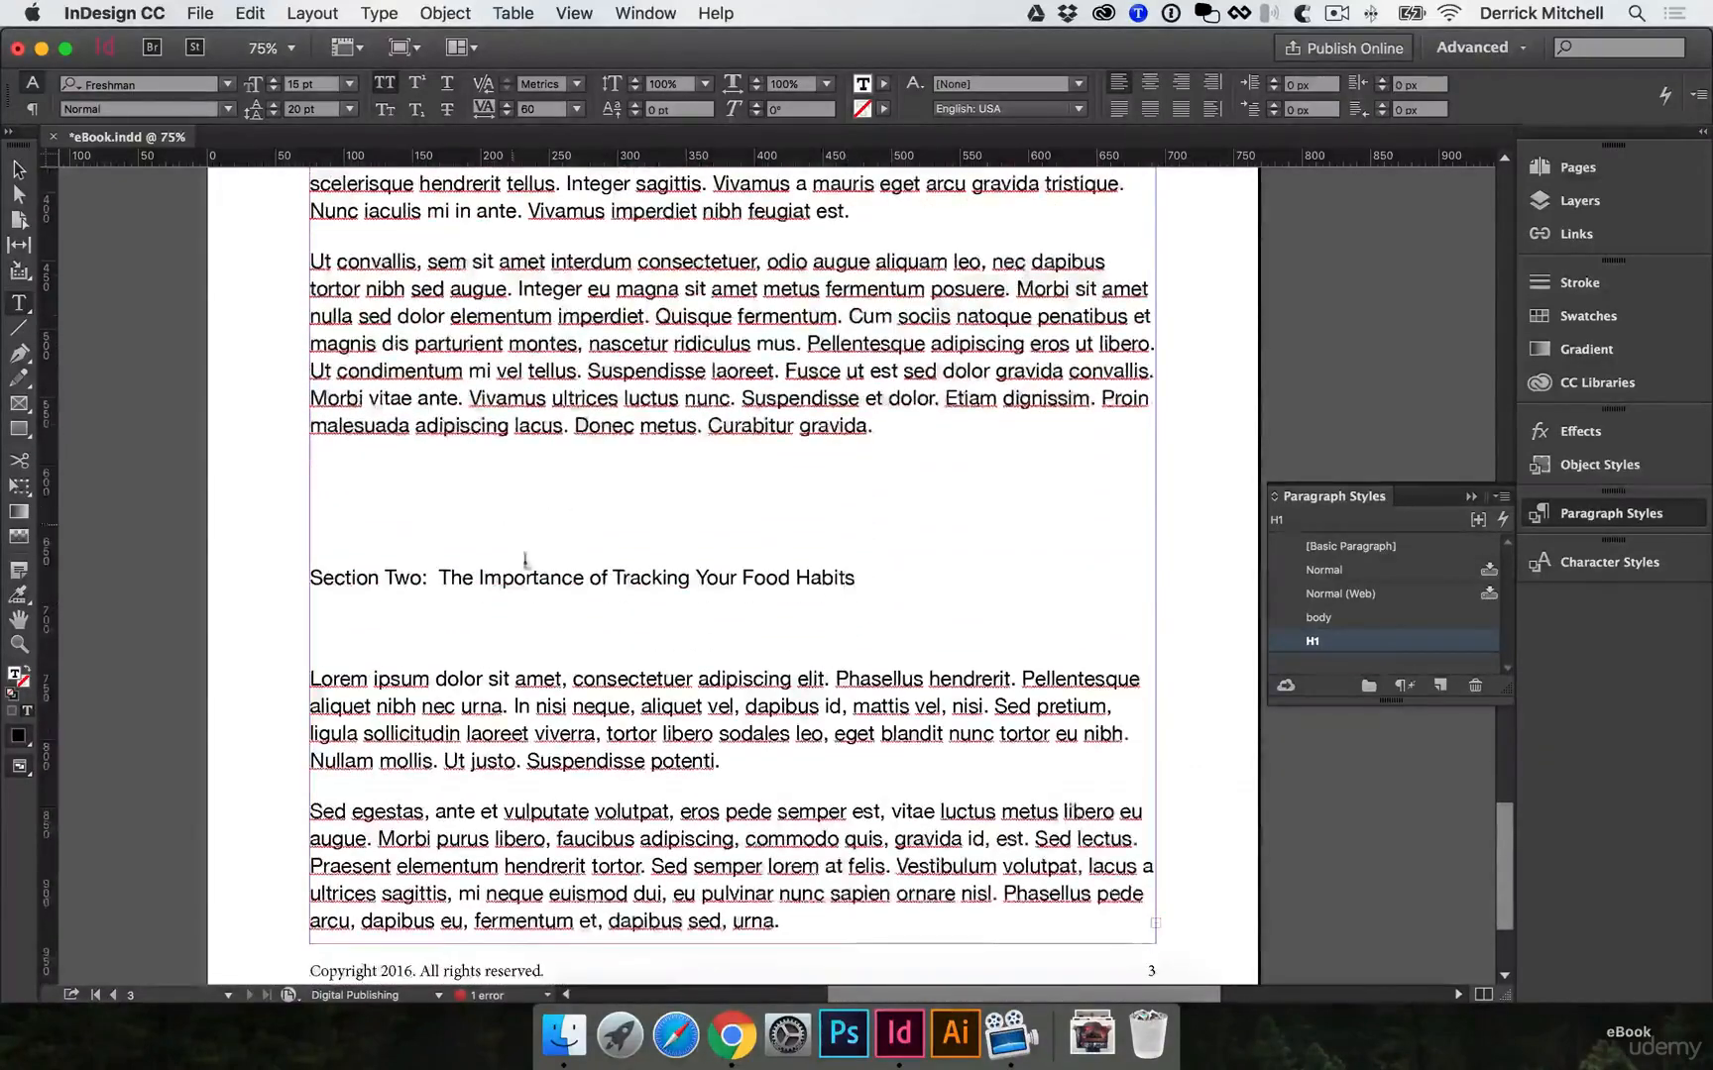
left_click(551, 578)
left_click(1313, 641)
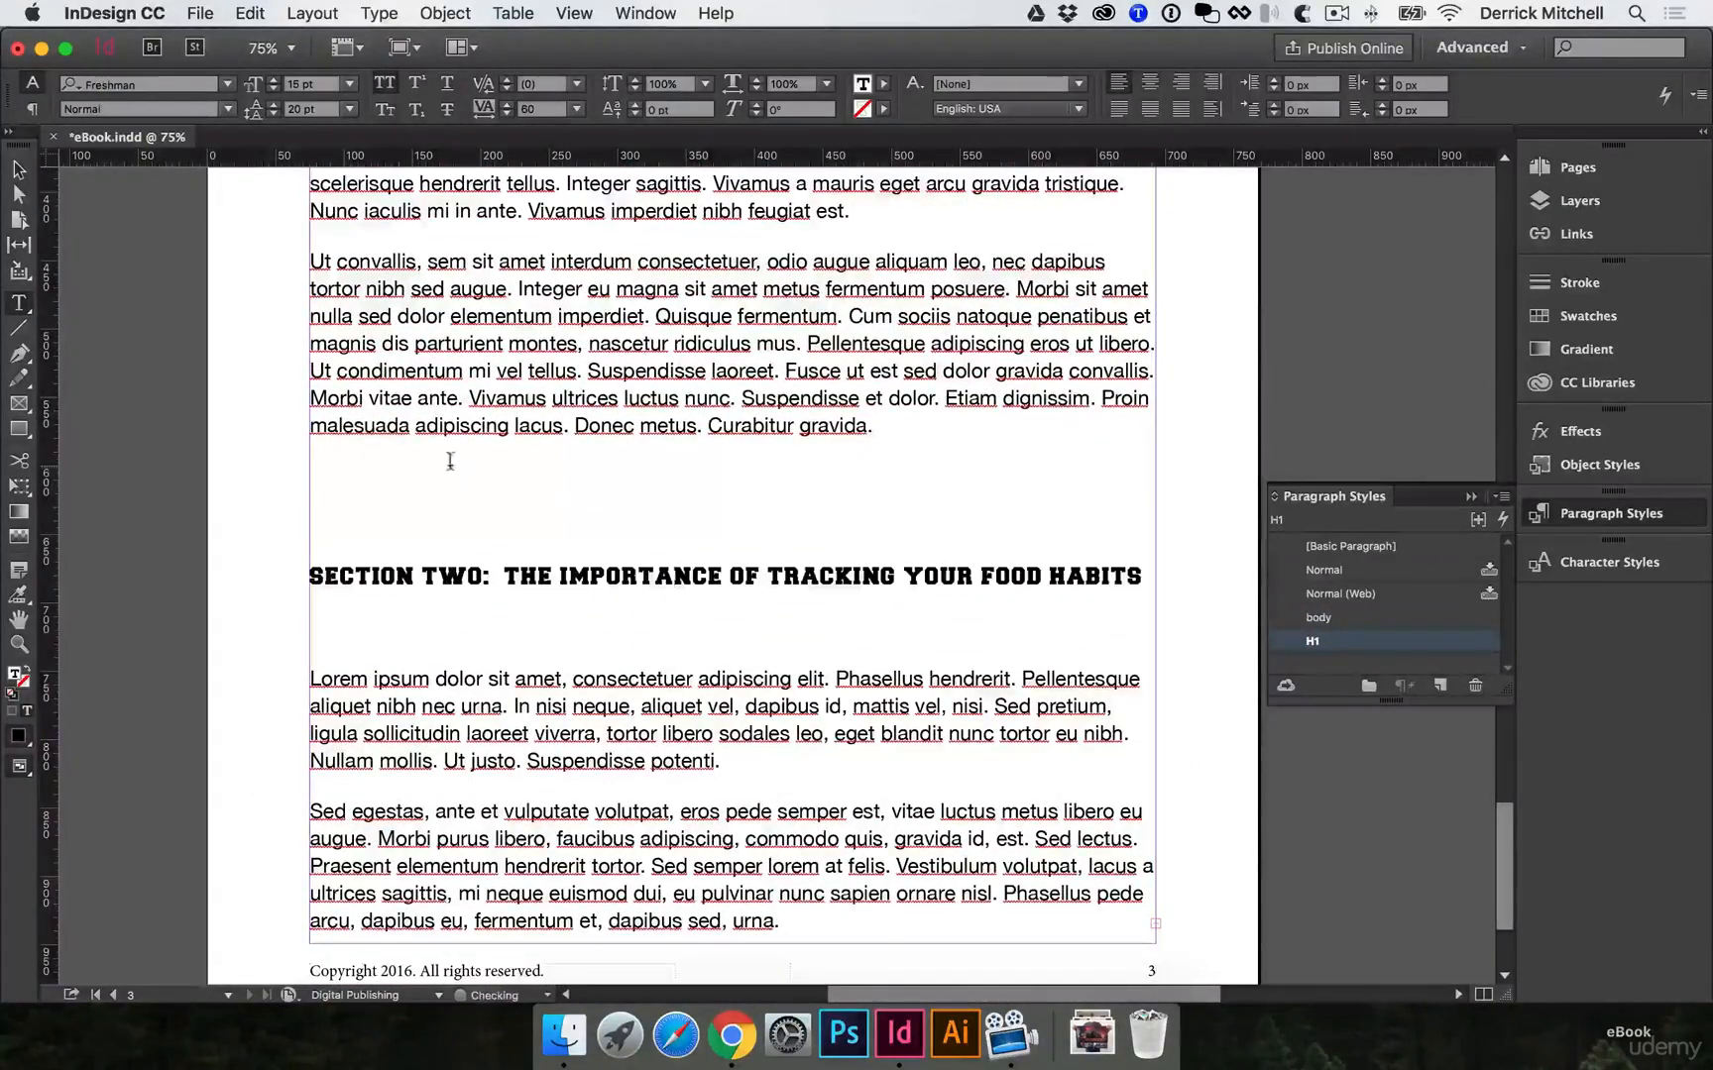
key("BackSpace")
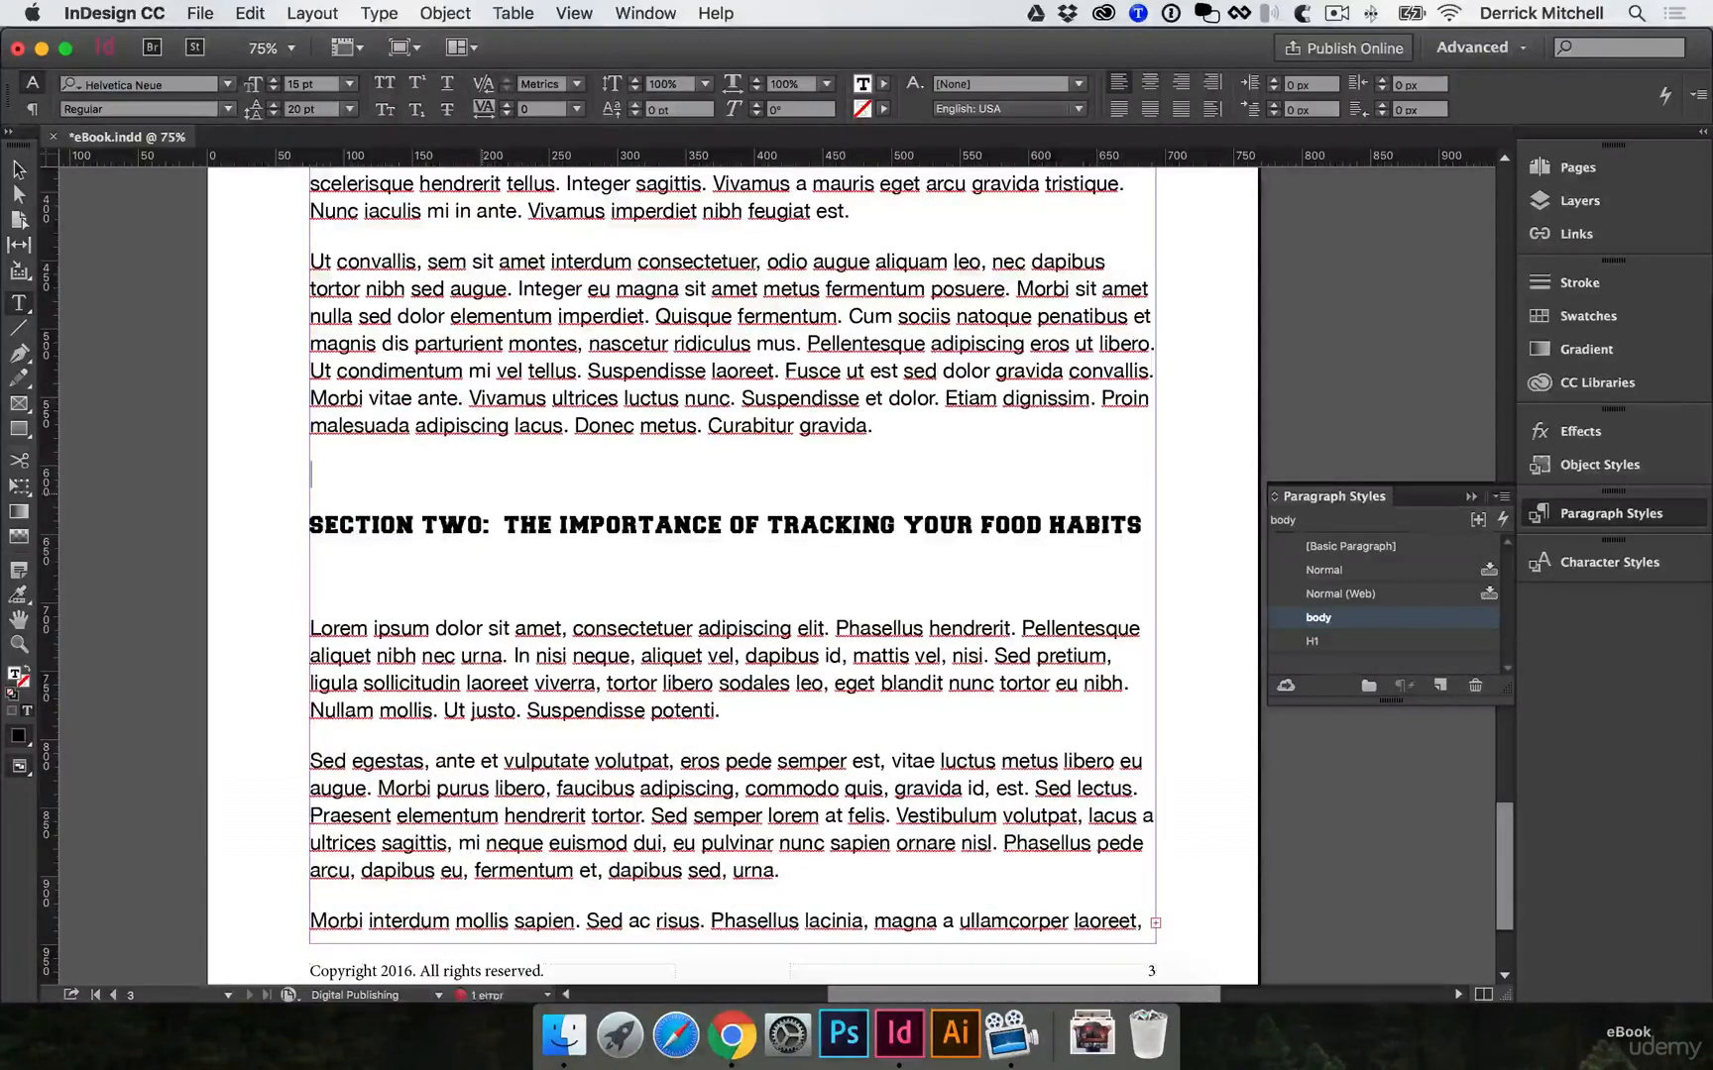
key("BackSpace")
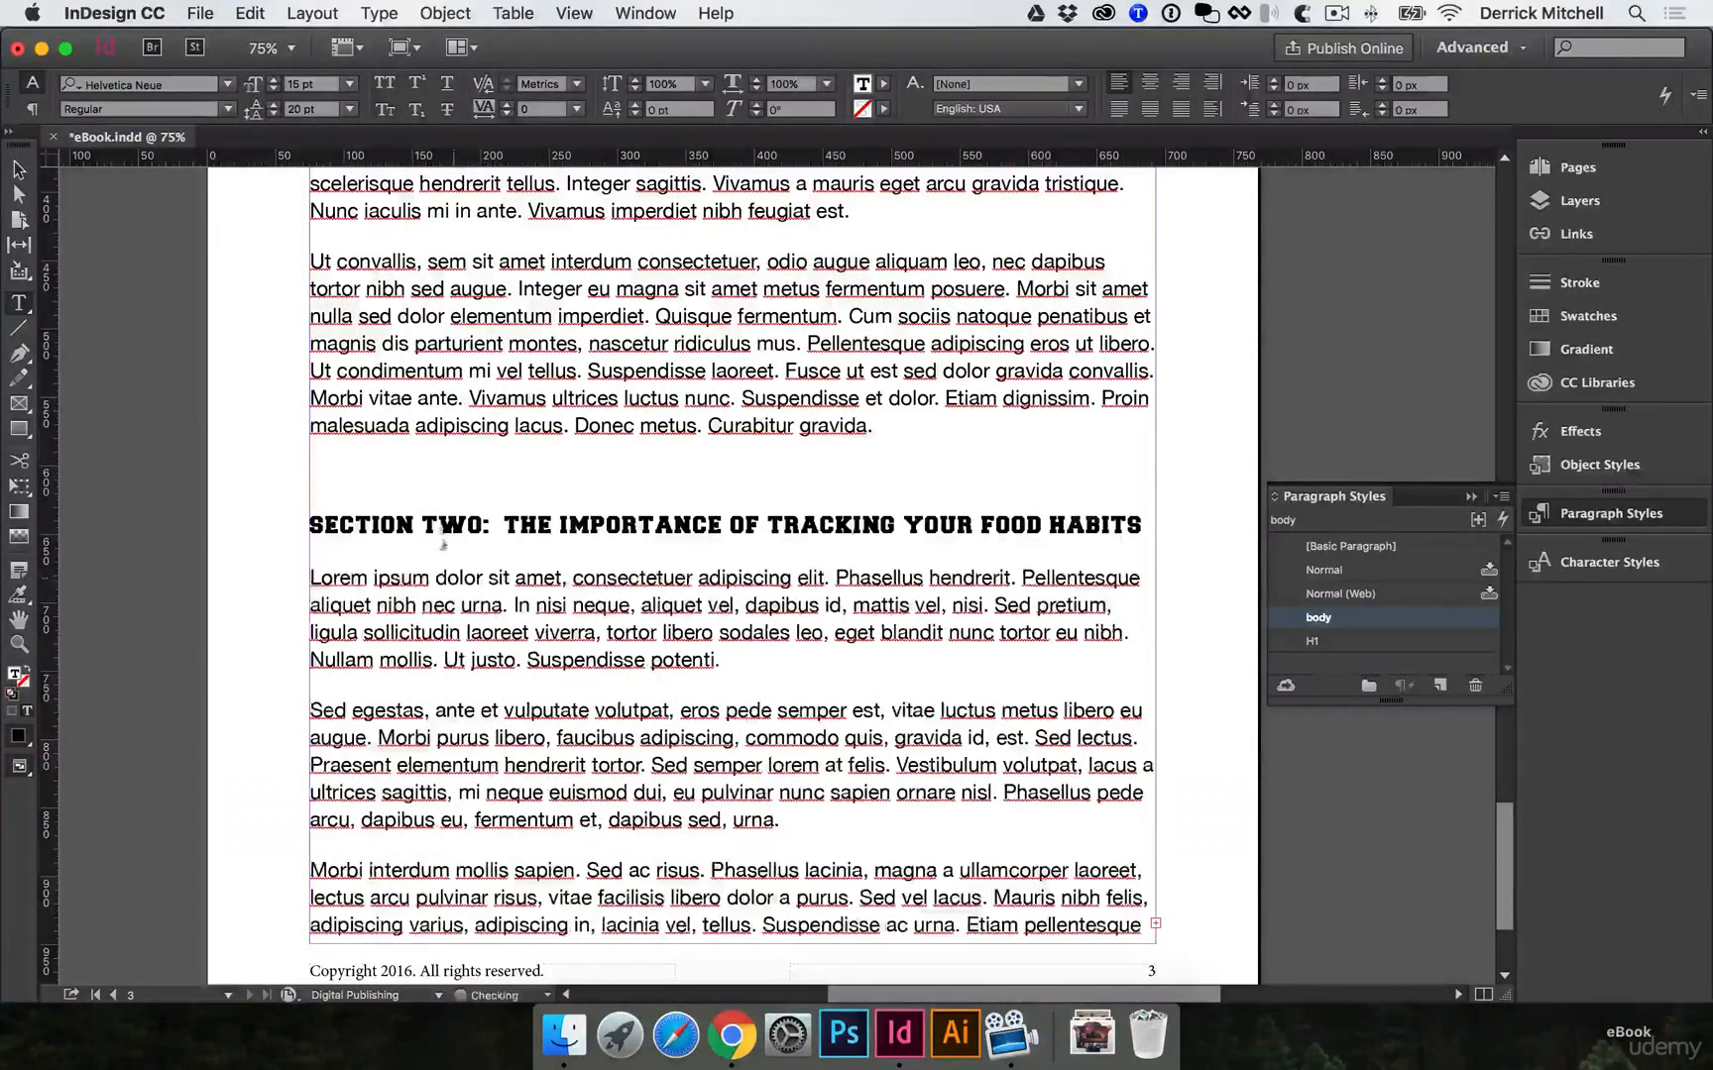
left_click(441, 478)
key("BackSpace")
Add a page after page 3 and autoflow the overset text from page 3's frame into it.
scroll(466, 487, "down", 3)
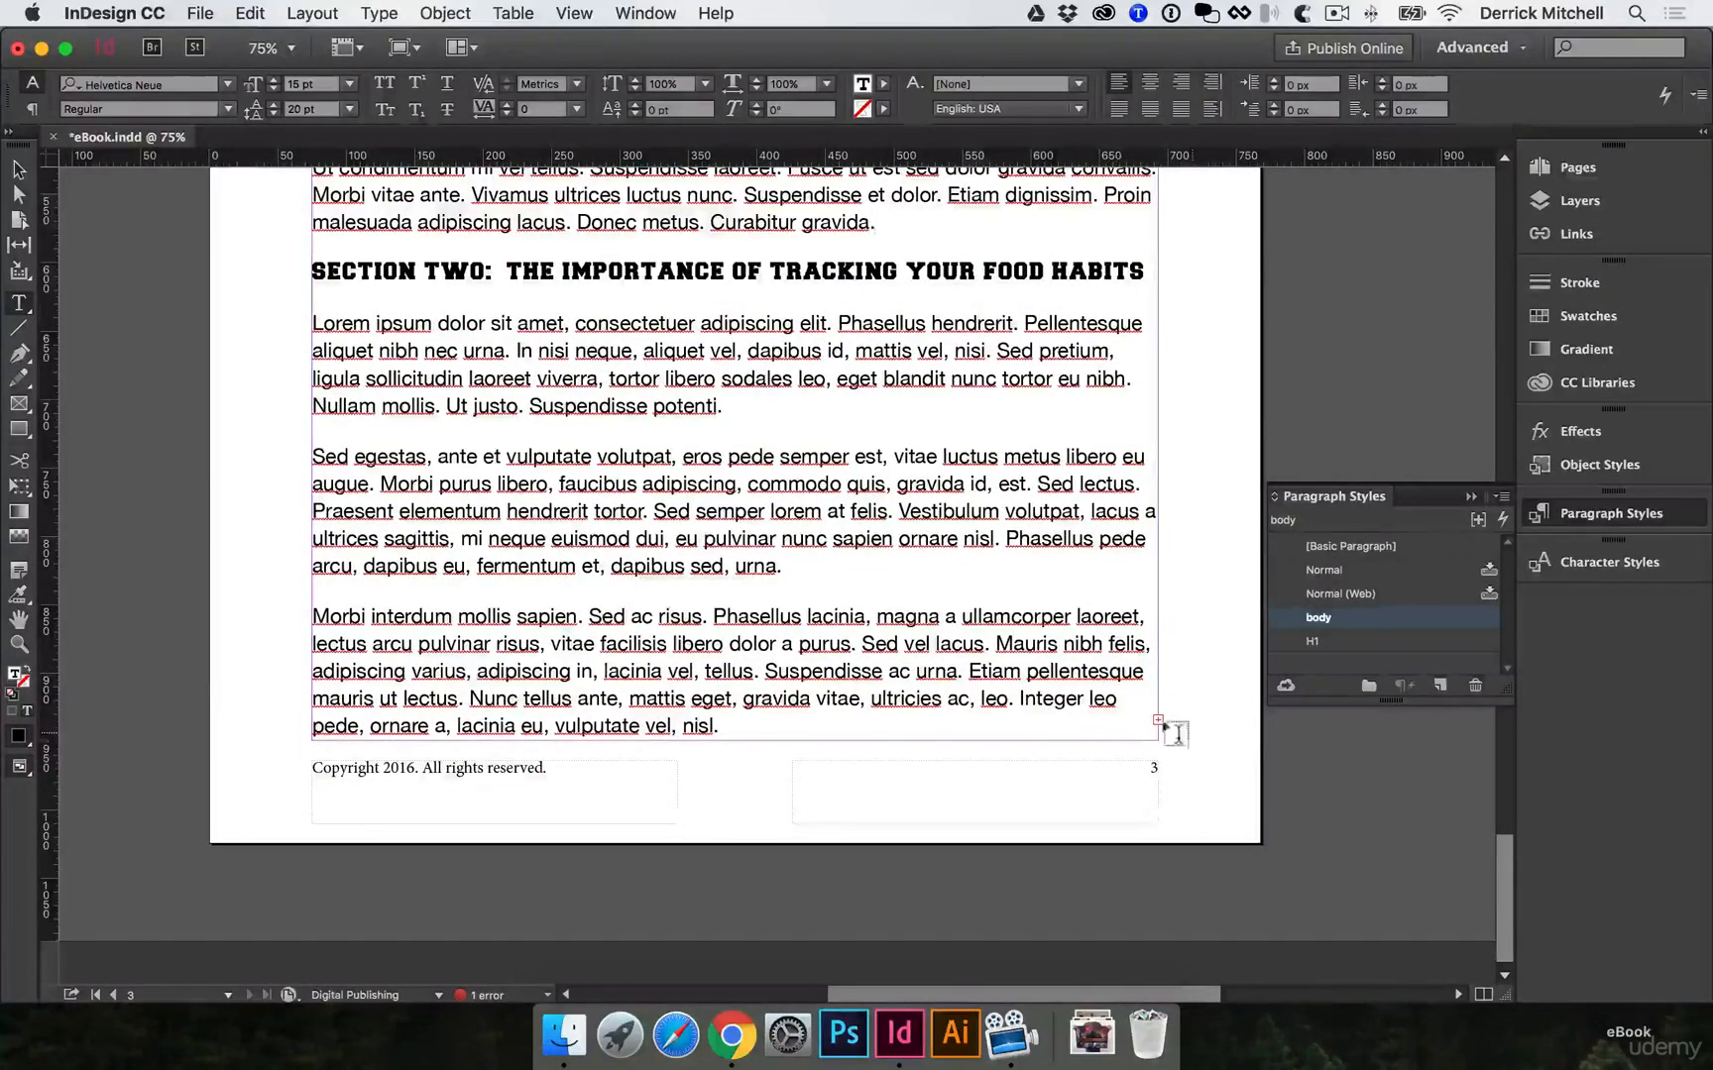
left_click(1576, 167)
left_click(1318, 447)
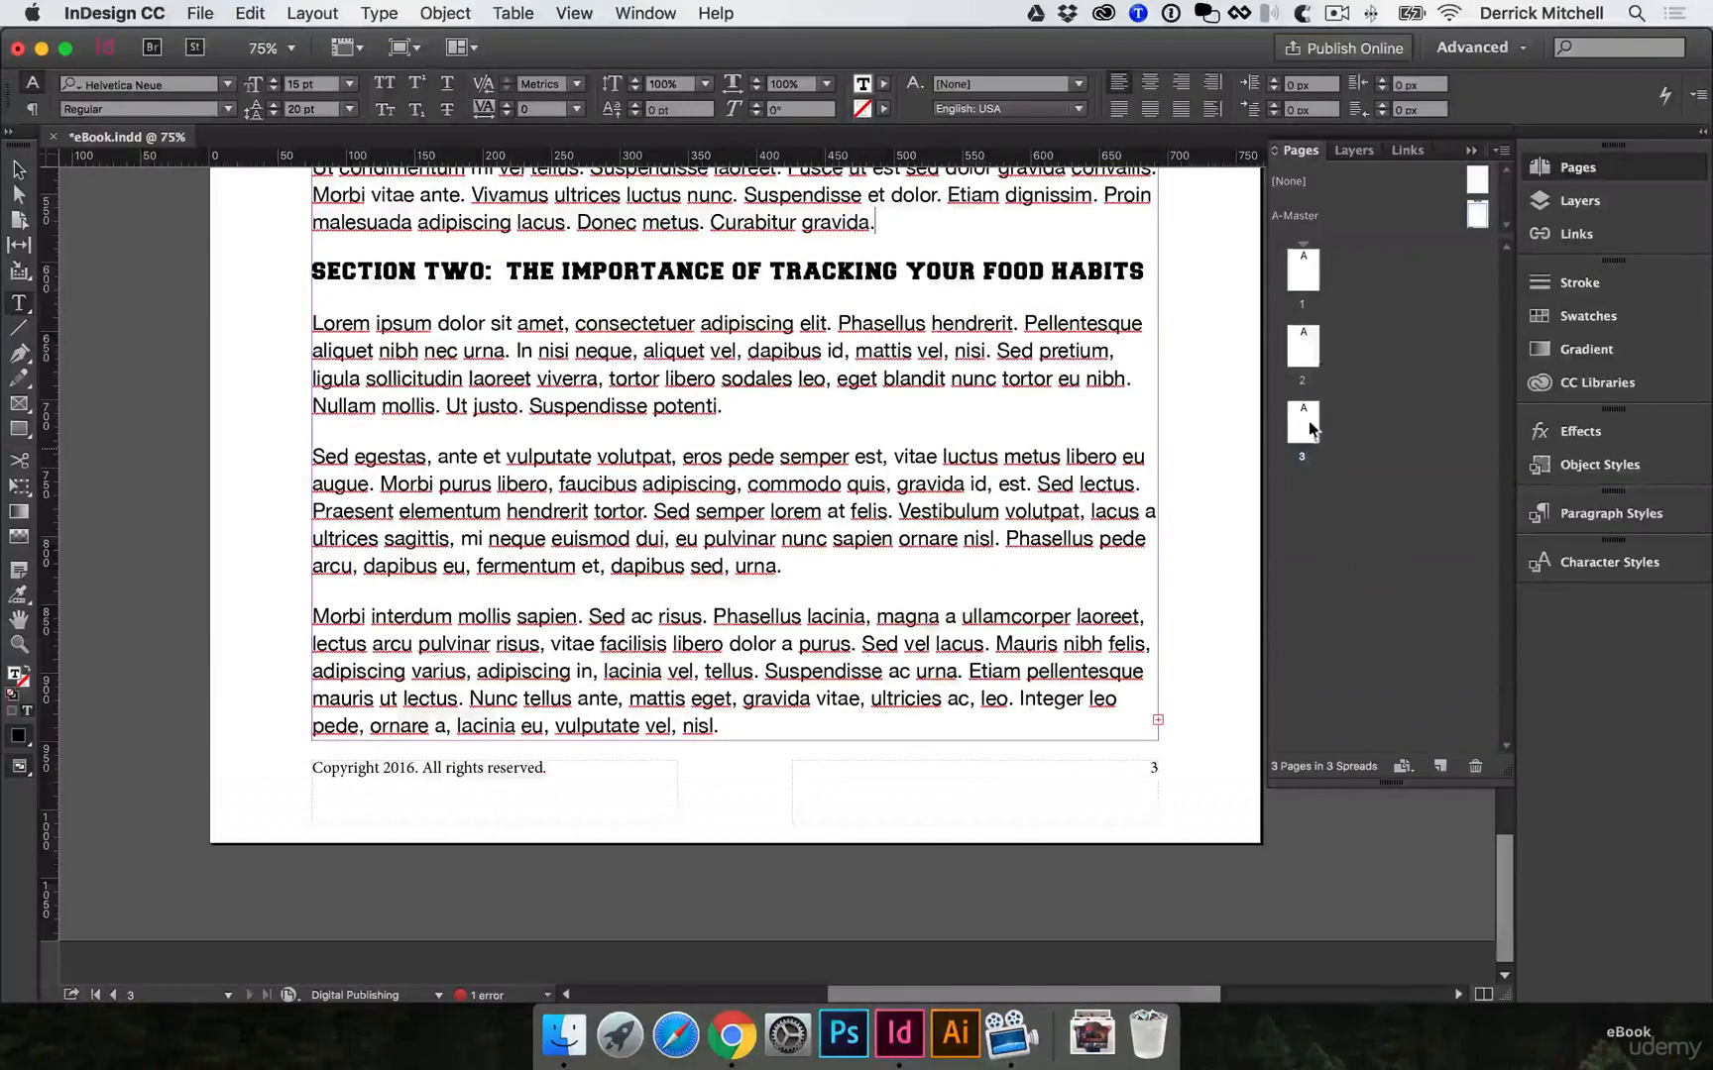
left_click(1045, 562)
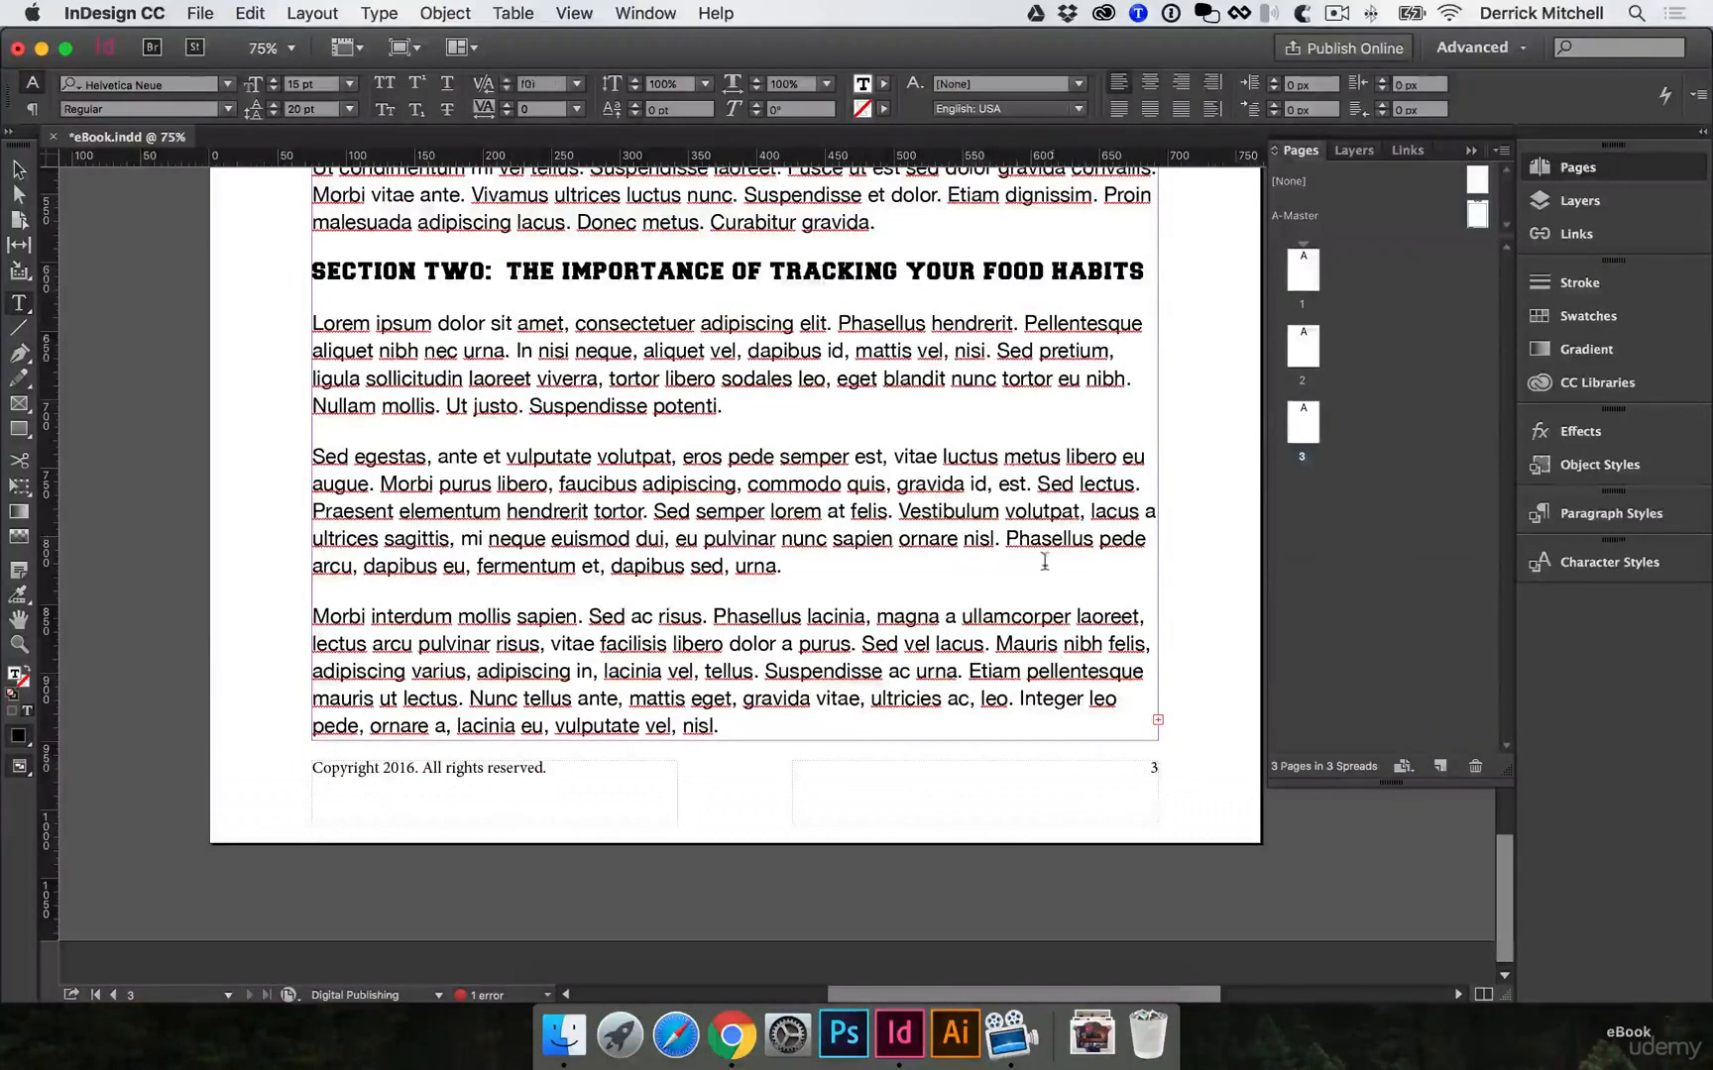
left_click(19, 168)
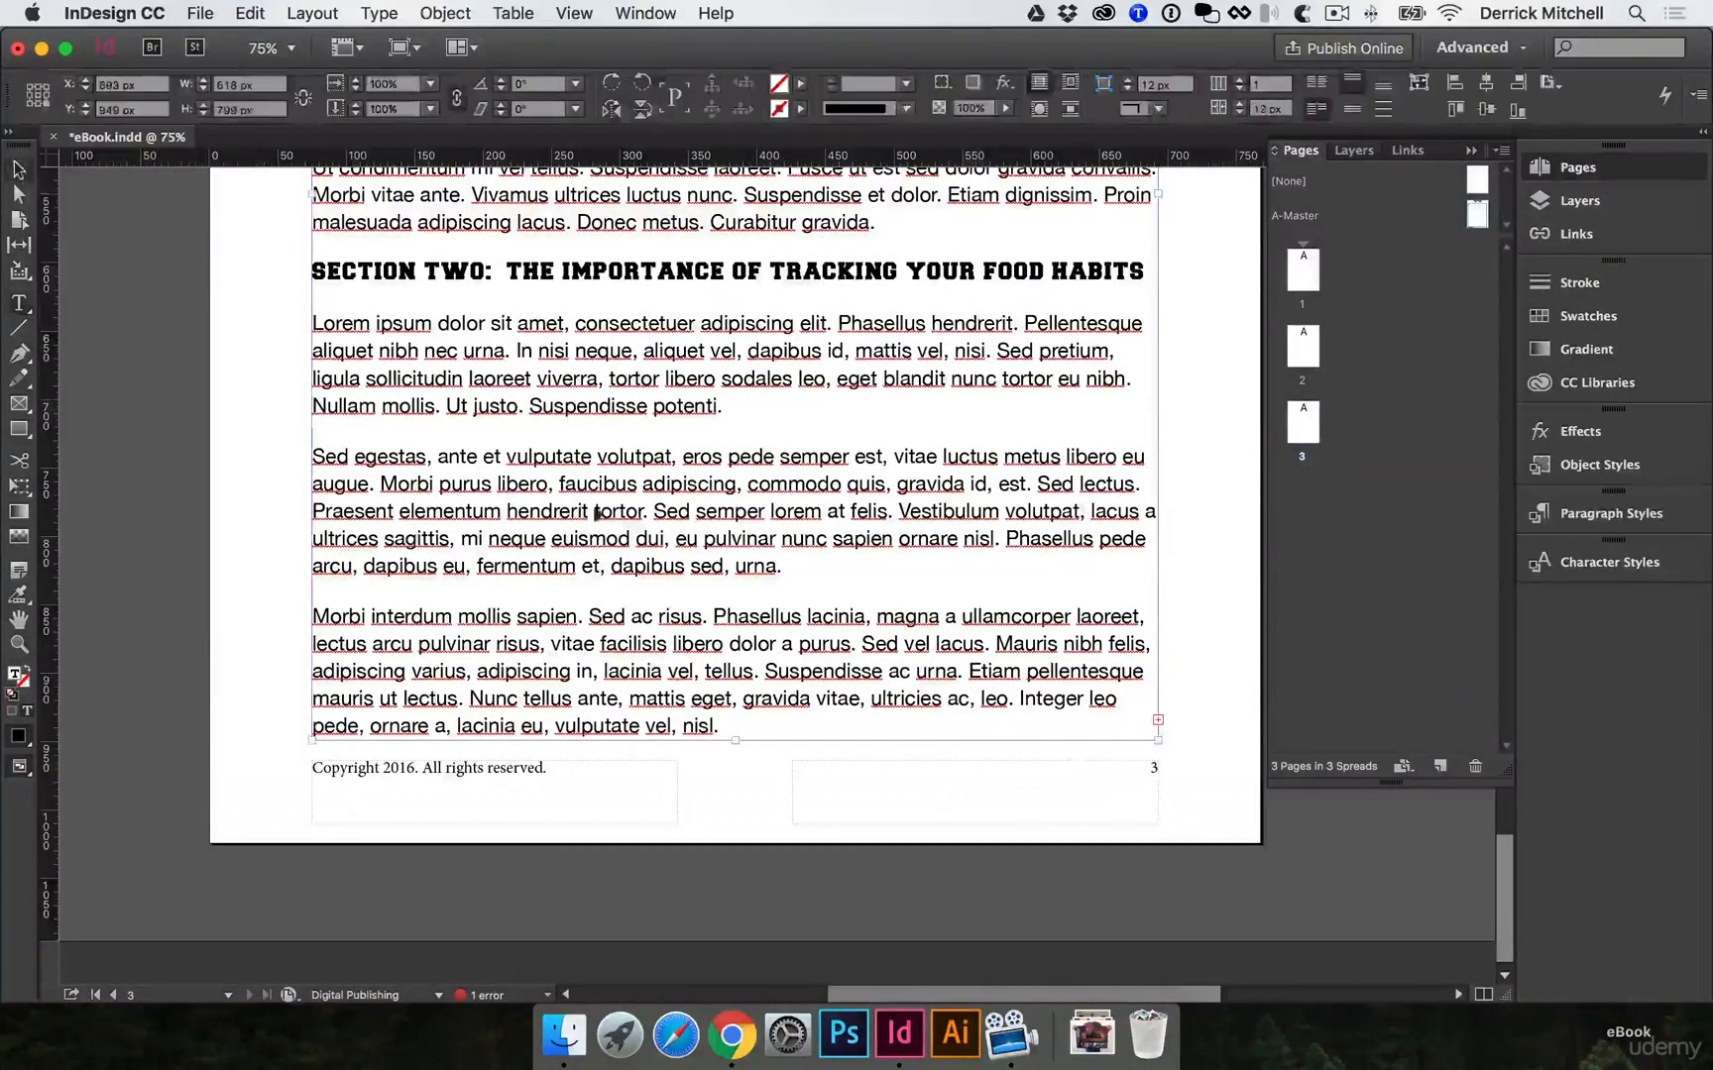
left_click(1157, 721)
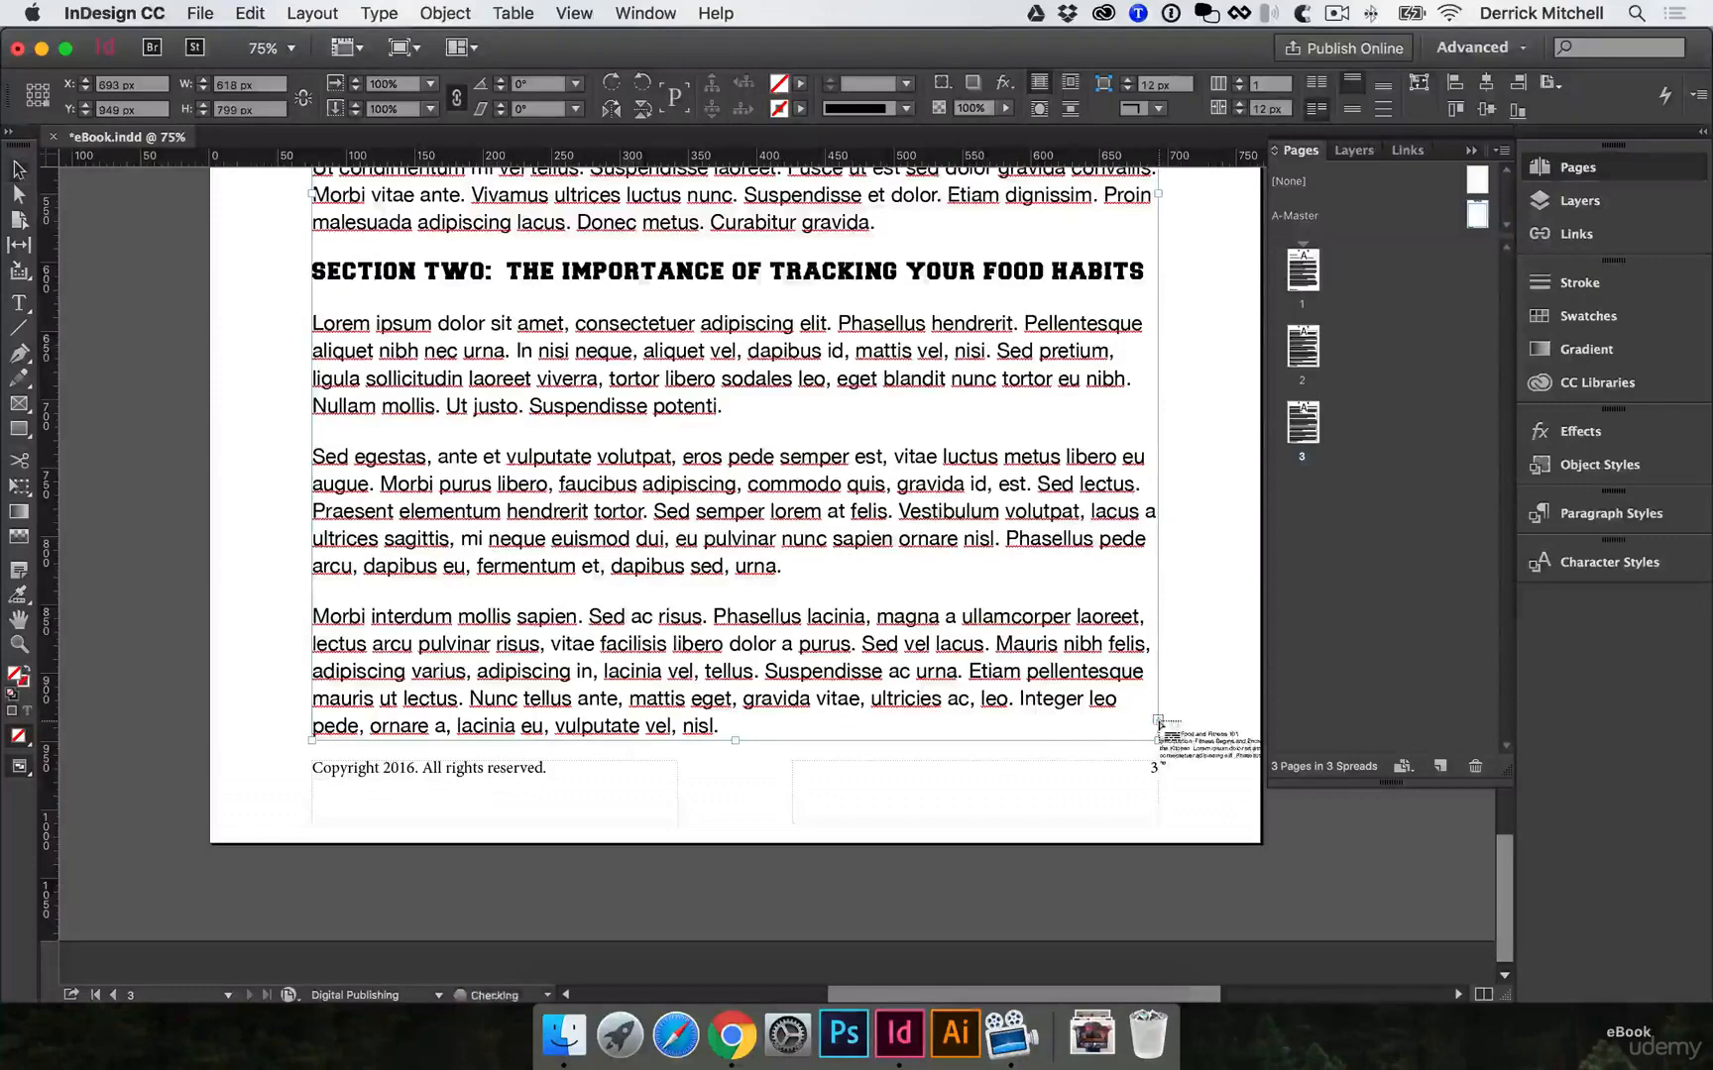
left_click(1441, 768)
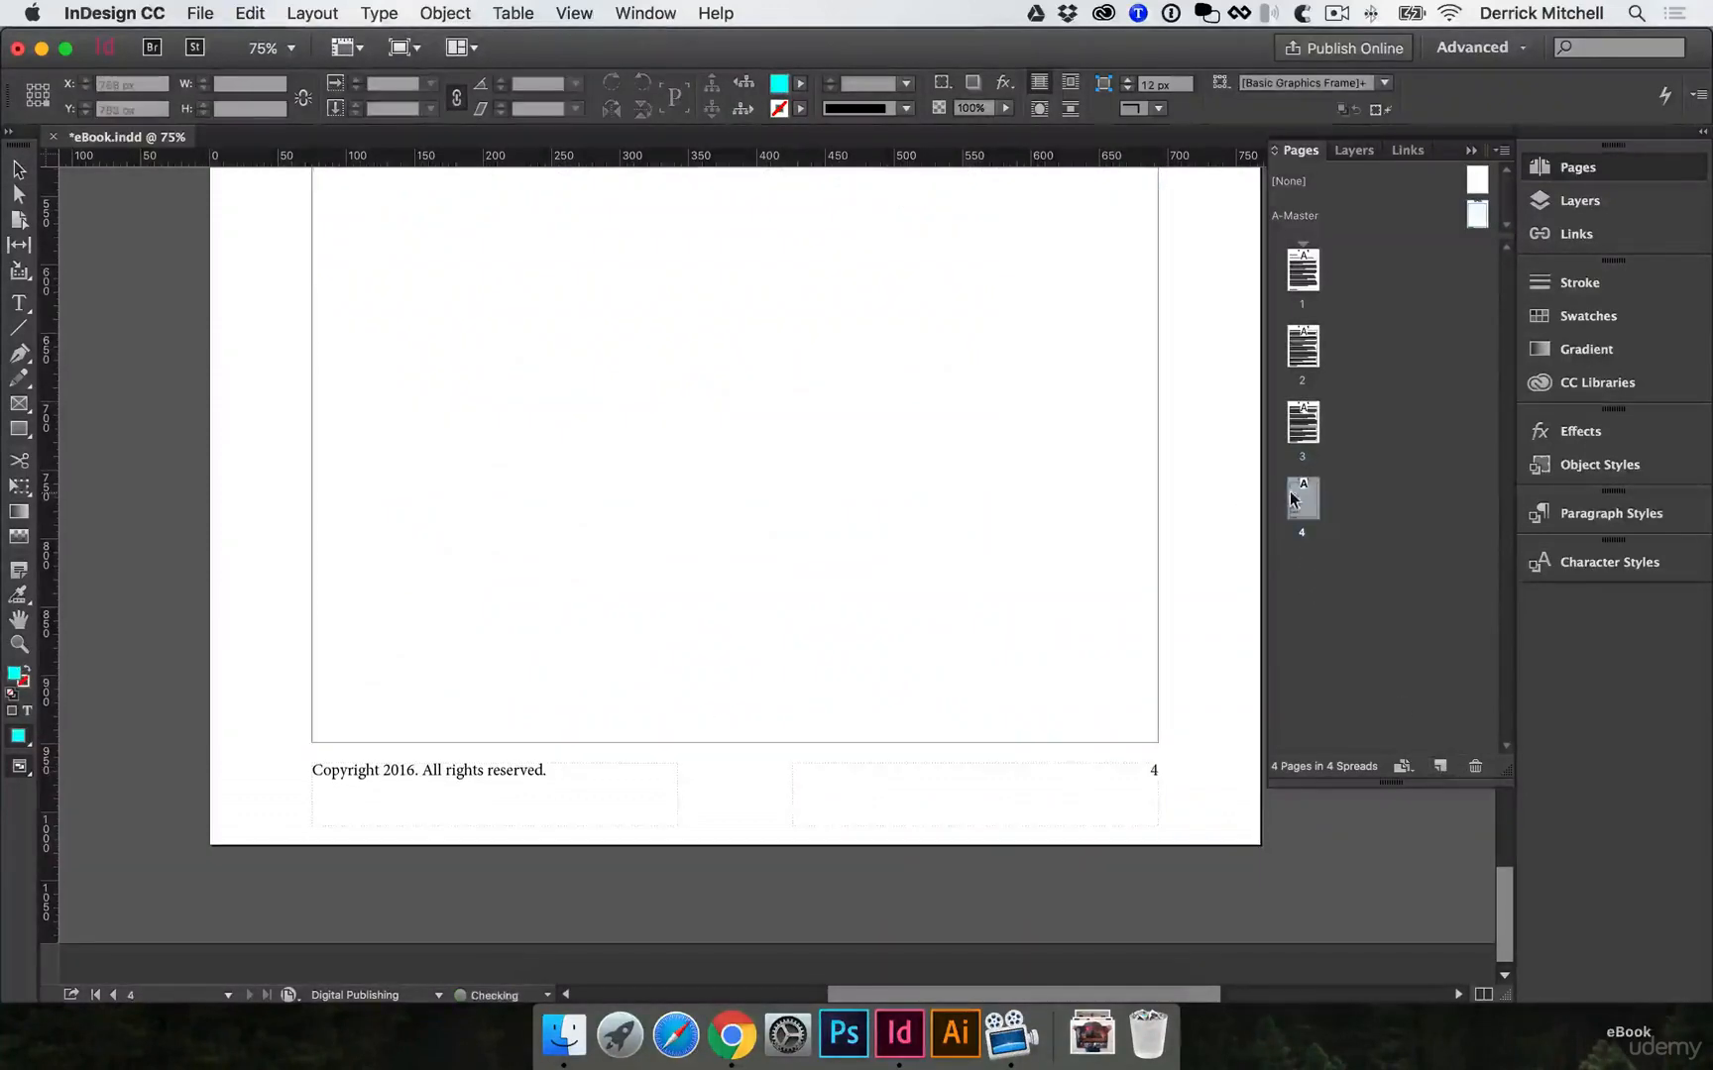
scroll(539, 522, "up", 3)
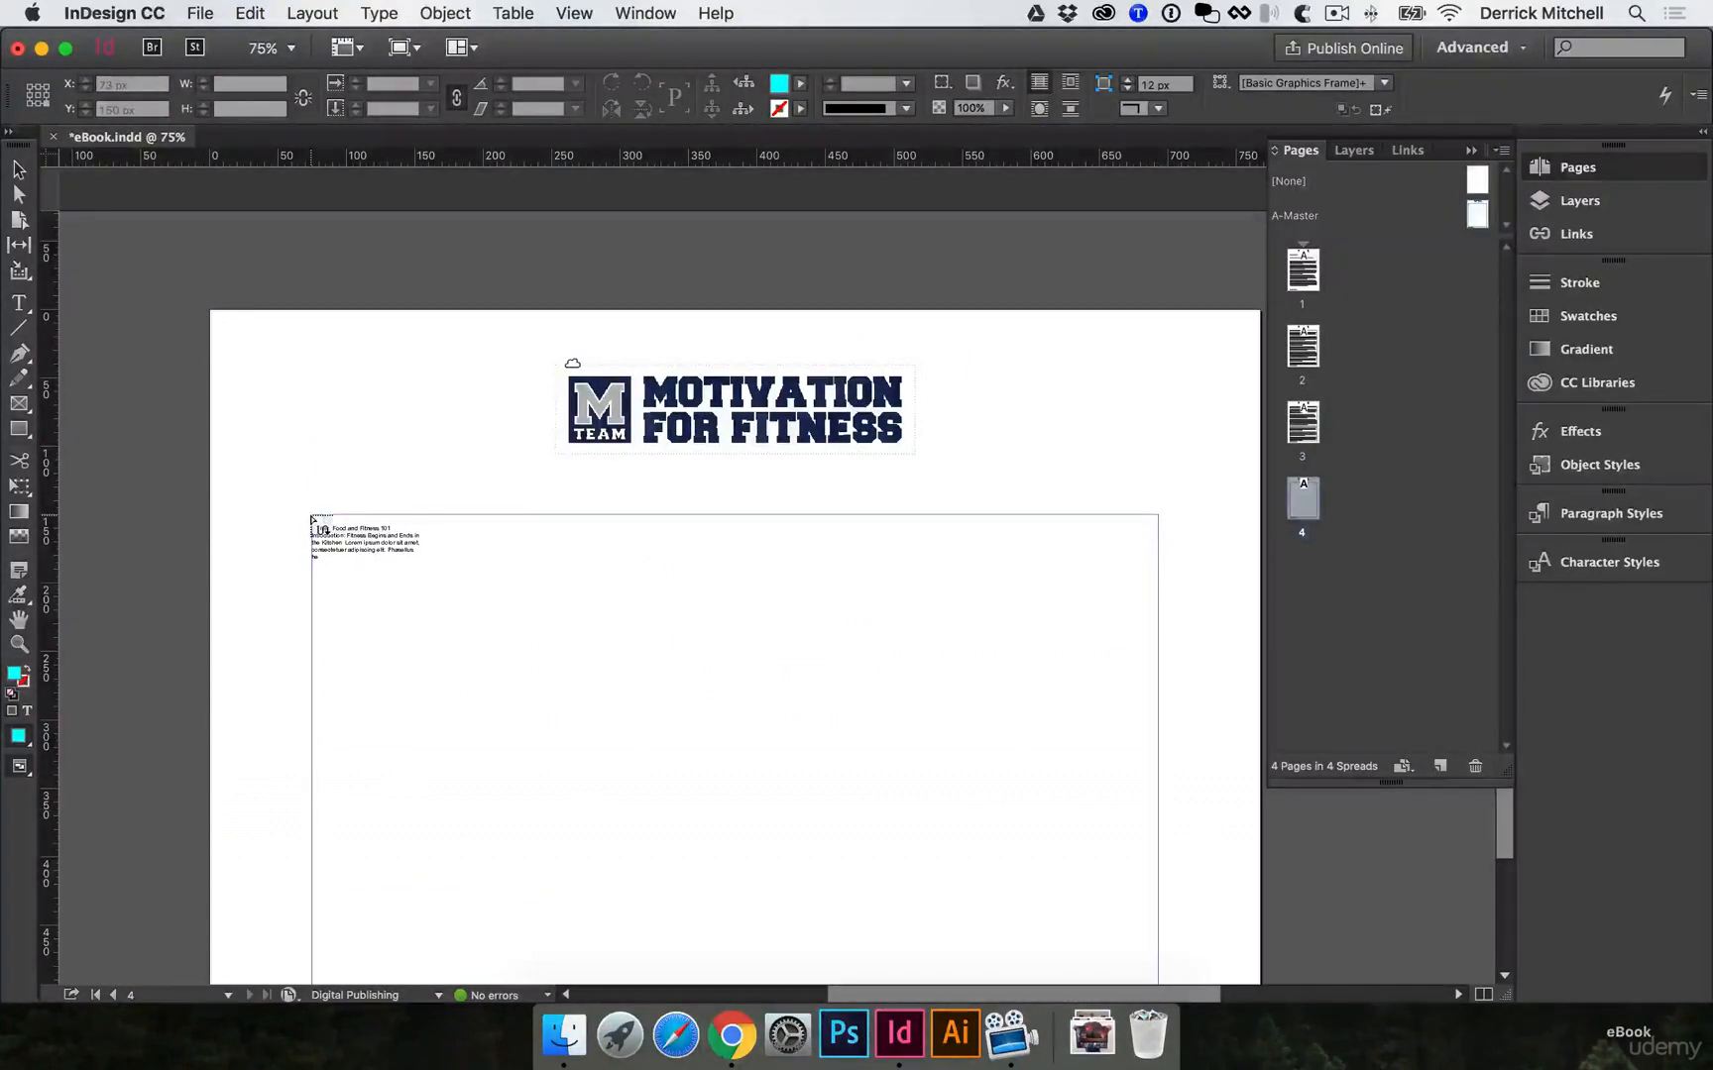
left_click(313, 521, "shift")
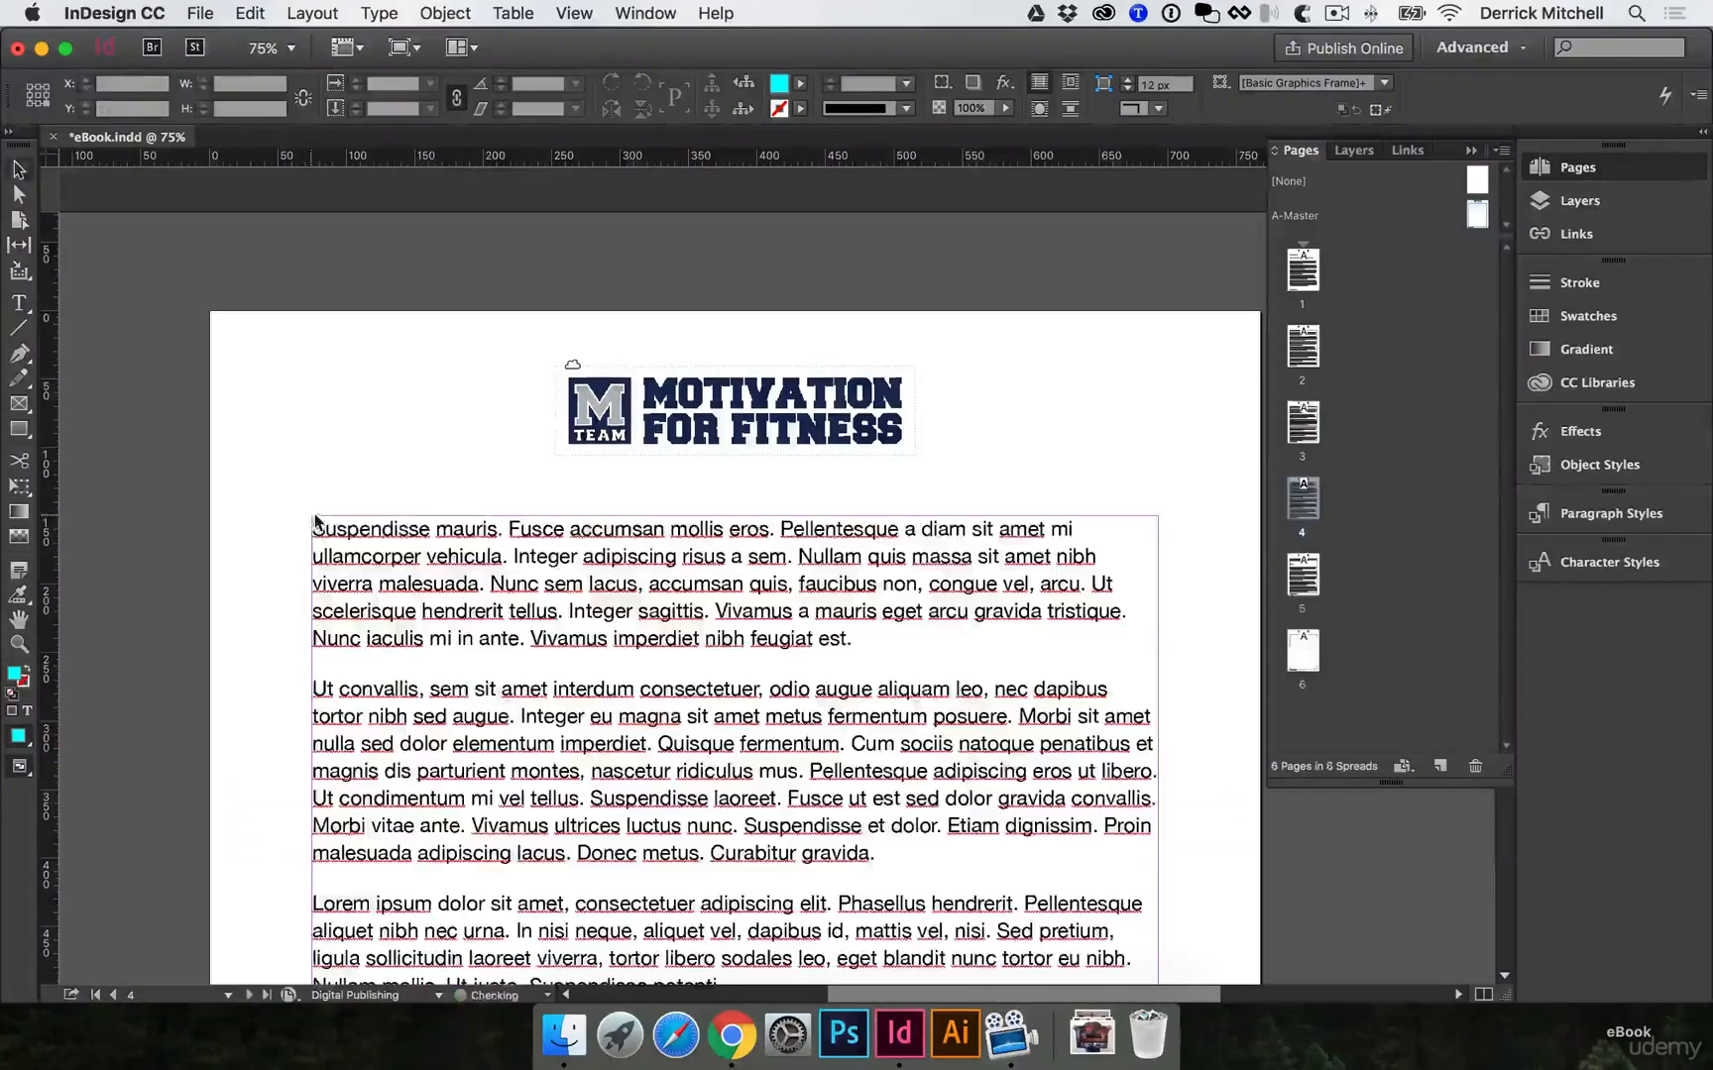
Check the newly flowed pages and save the document.
scroll(560, 483, "down", 5)
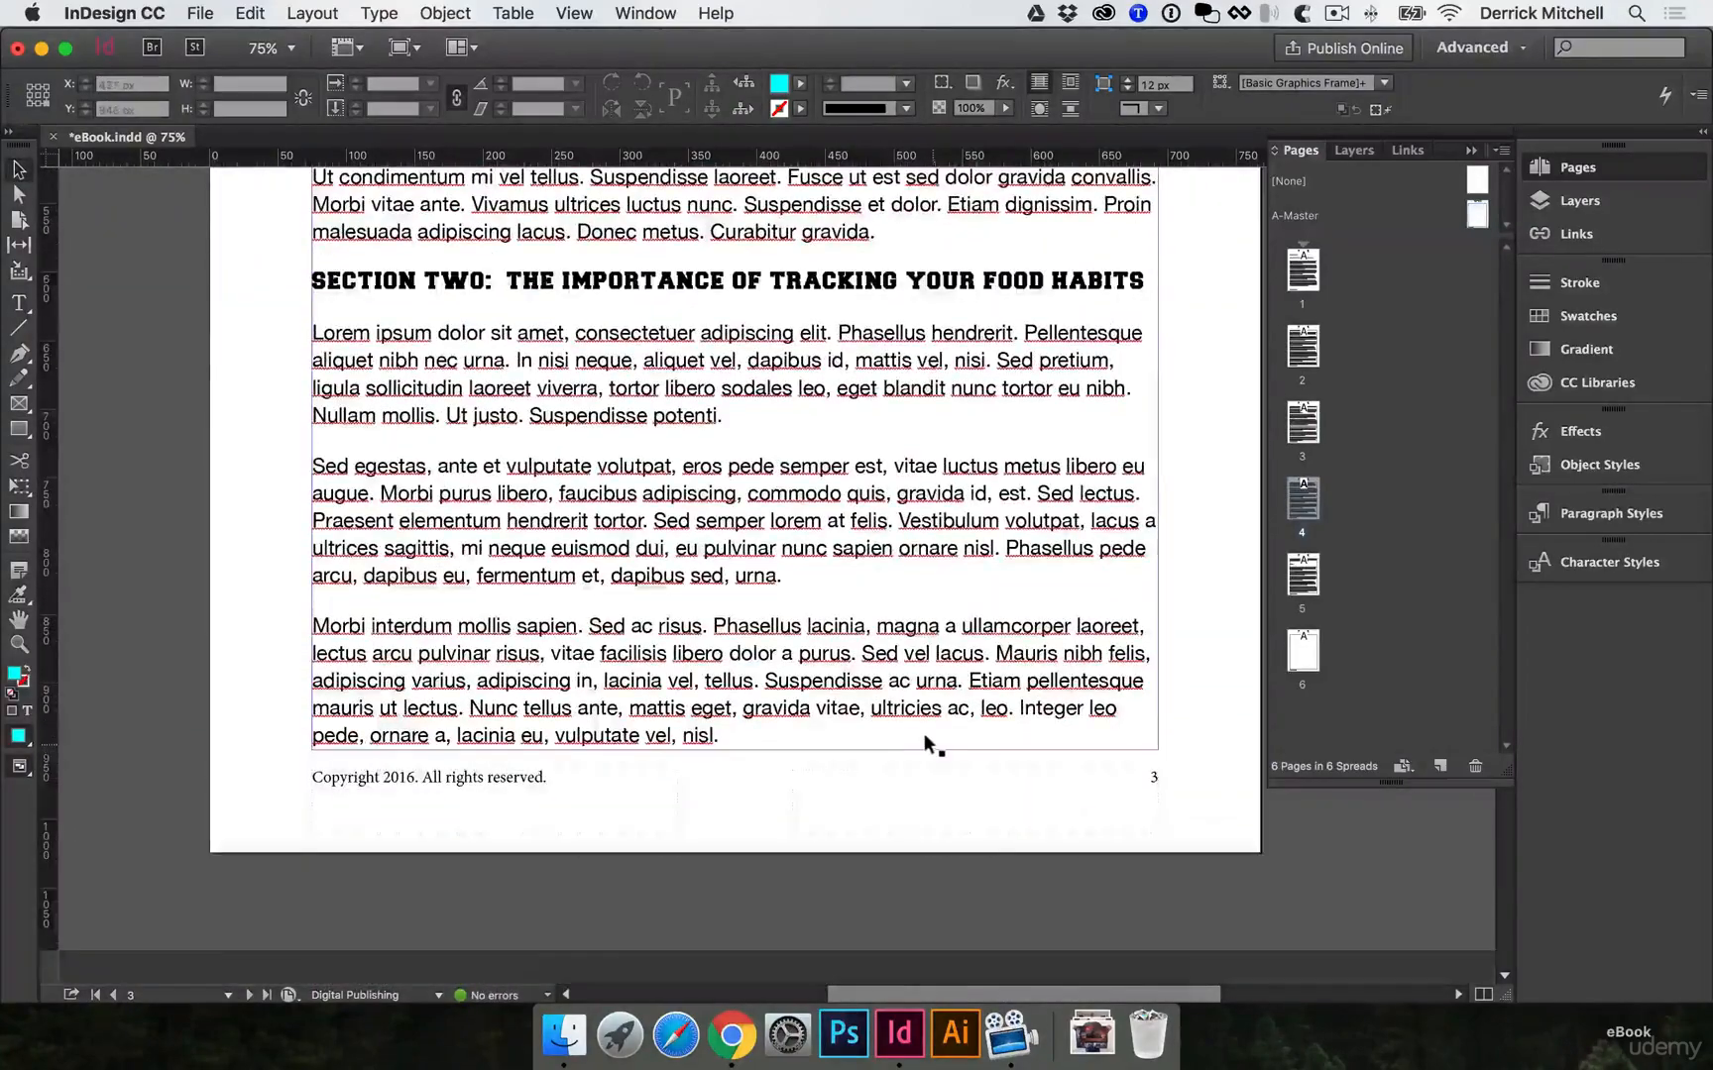
scroll(918, 745, "down", 8)
scroll(451, 443, "down", 5)
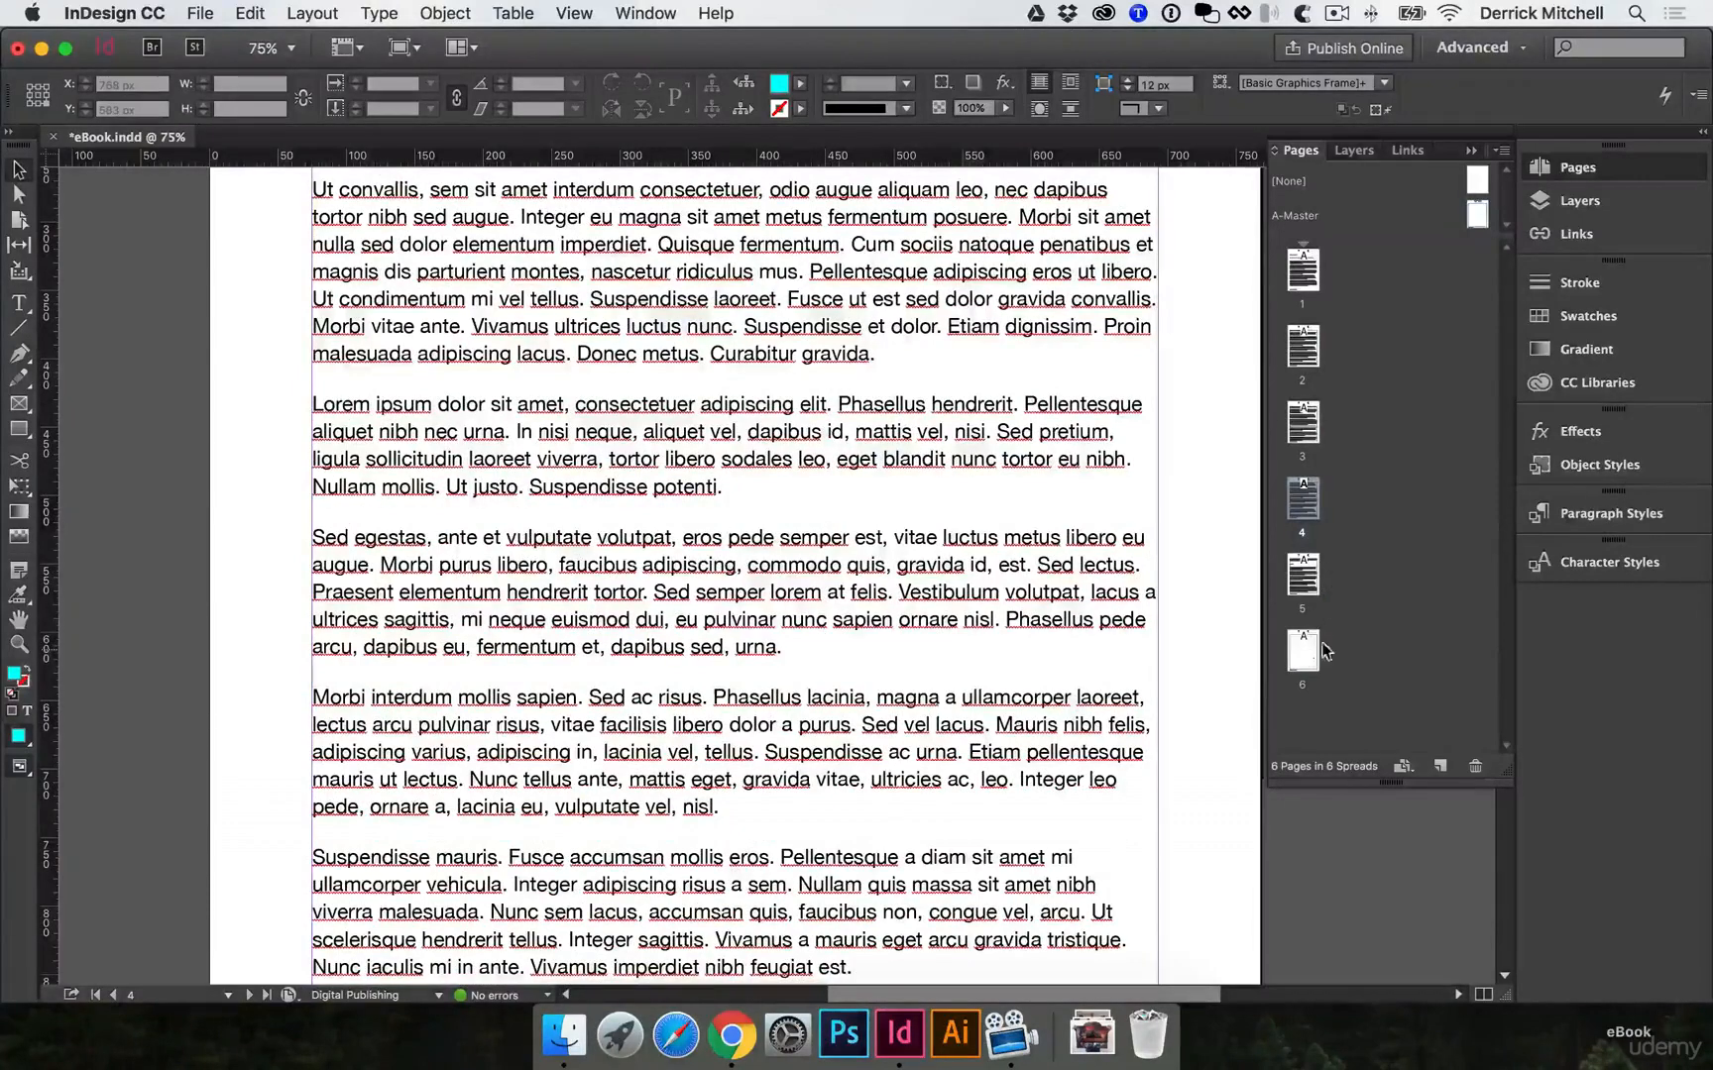
left_click(1409, 661)
key("super+s")
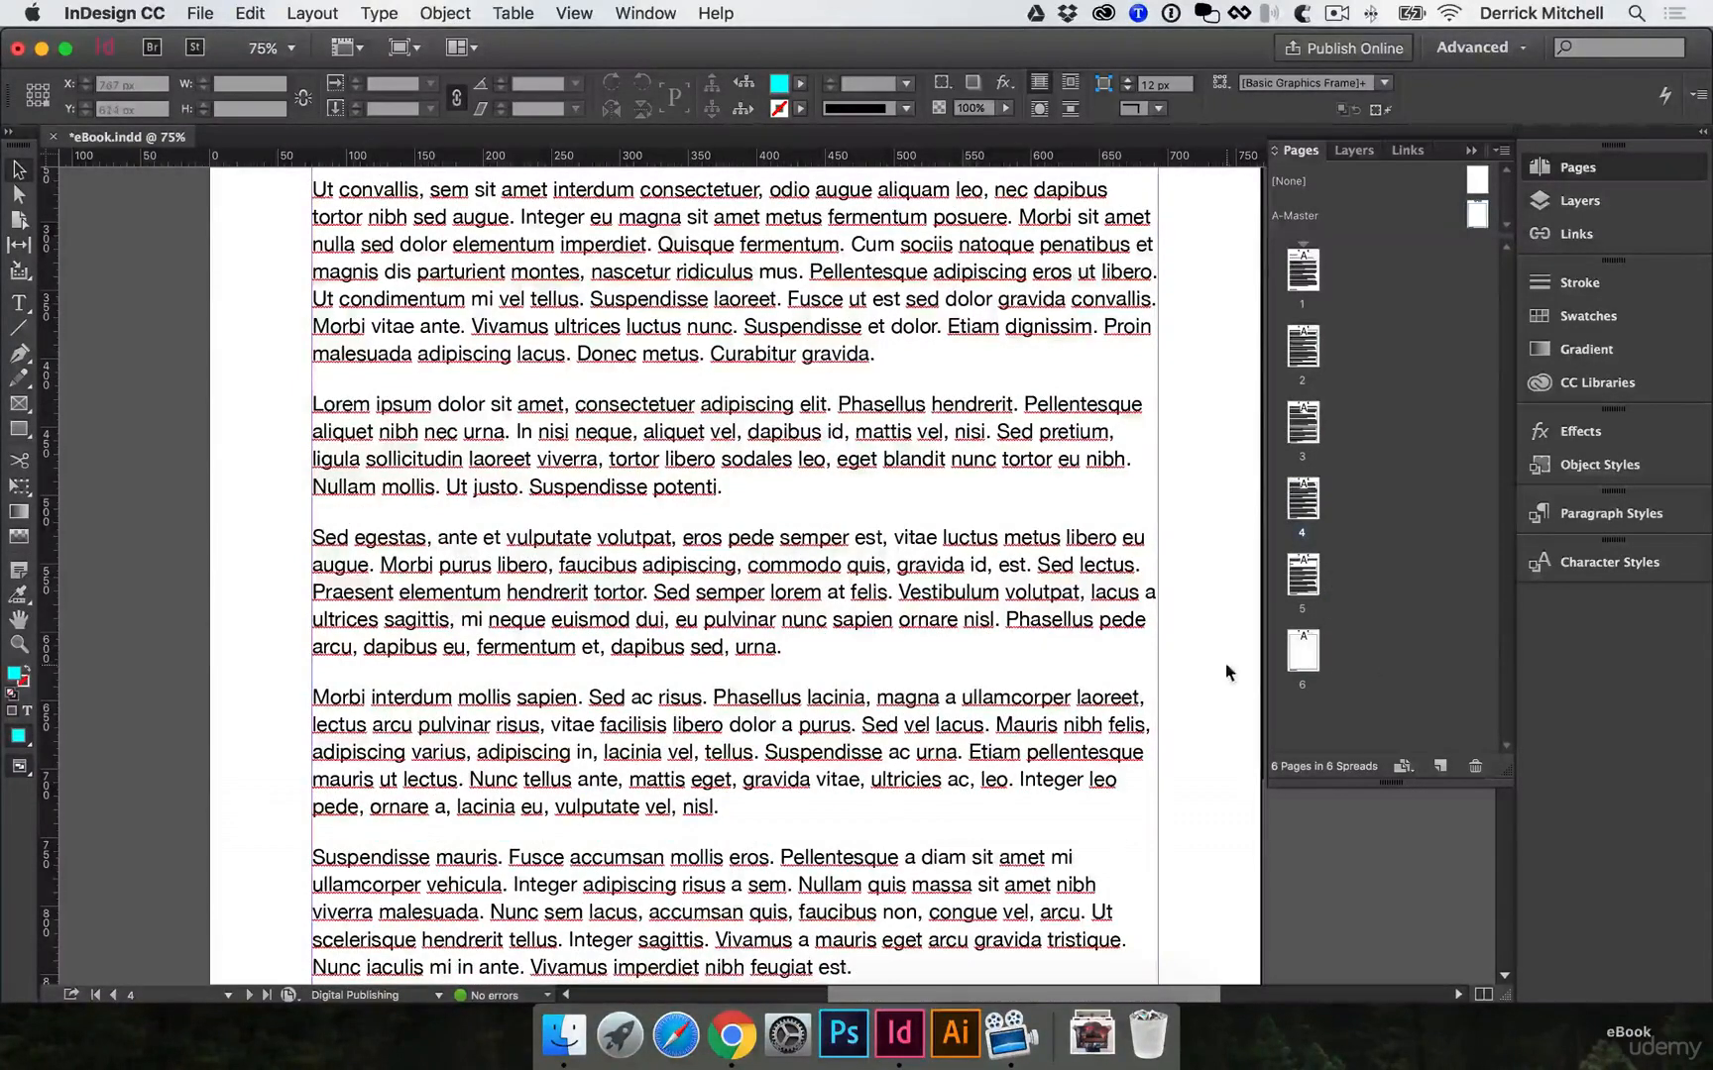
Apply the H1 style to the "Action Steps" heading on page 5 and delete the empty paragraphs above and below it.
scroll(1222, 672, "up", 15)
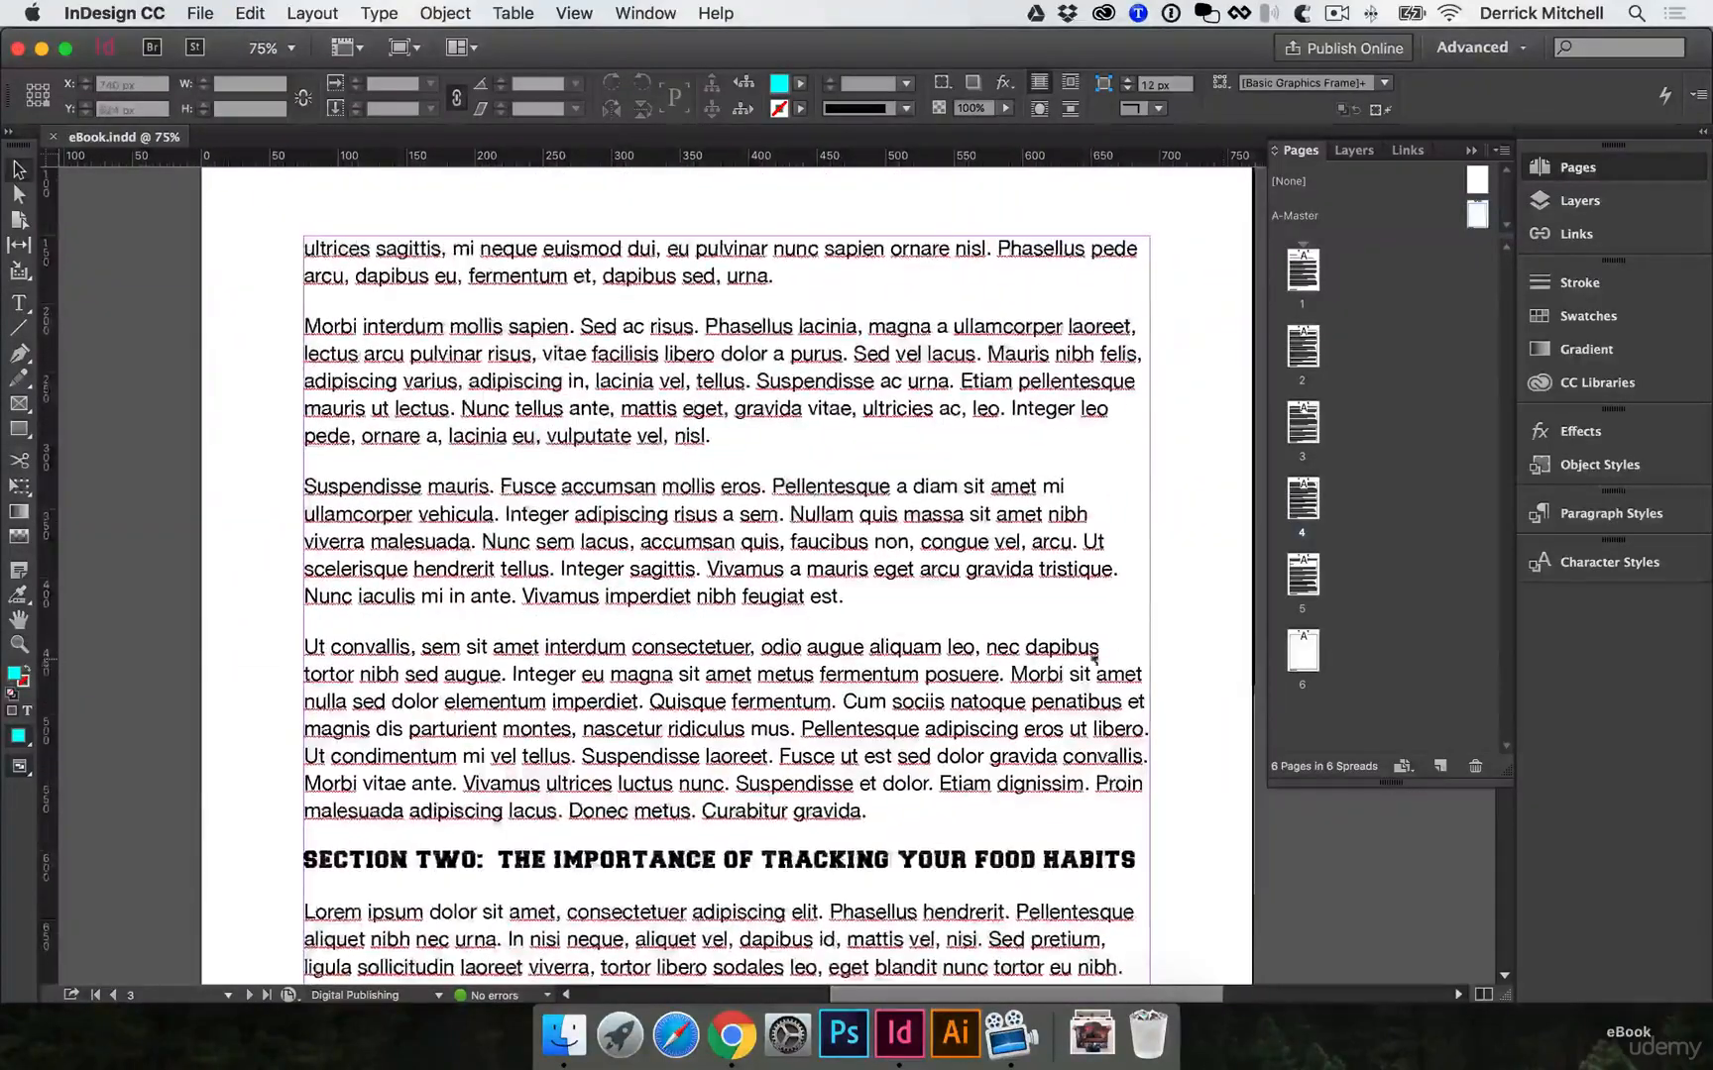
scroll(691, 869, "down", 20)
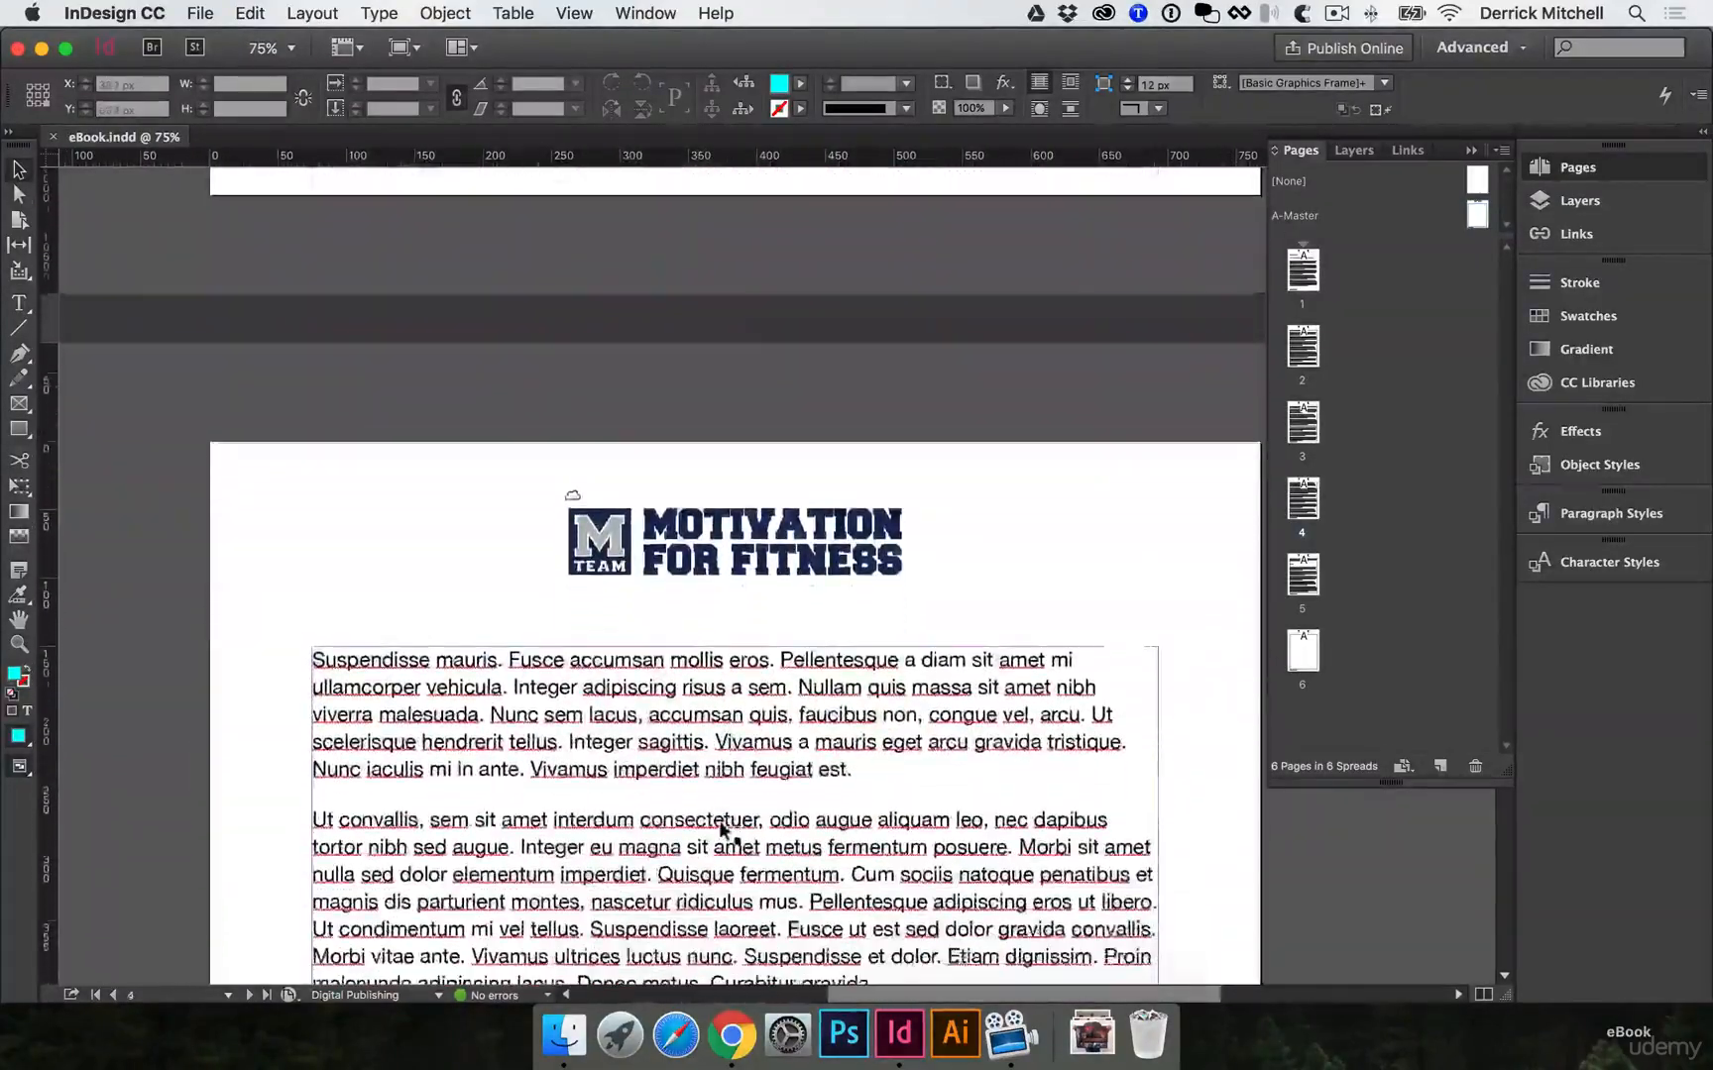
scroll(733, 832, "down", 10)
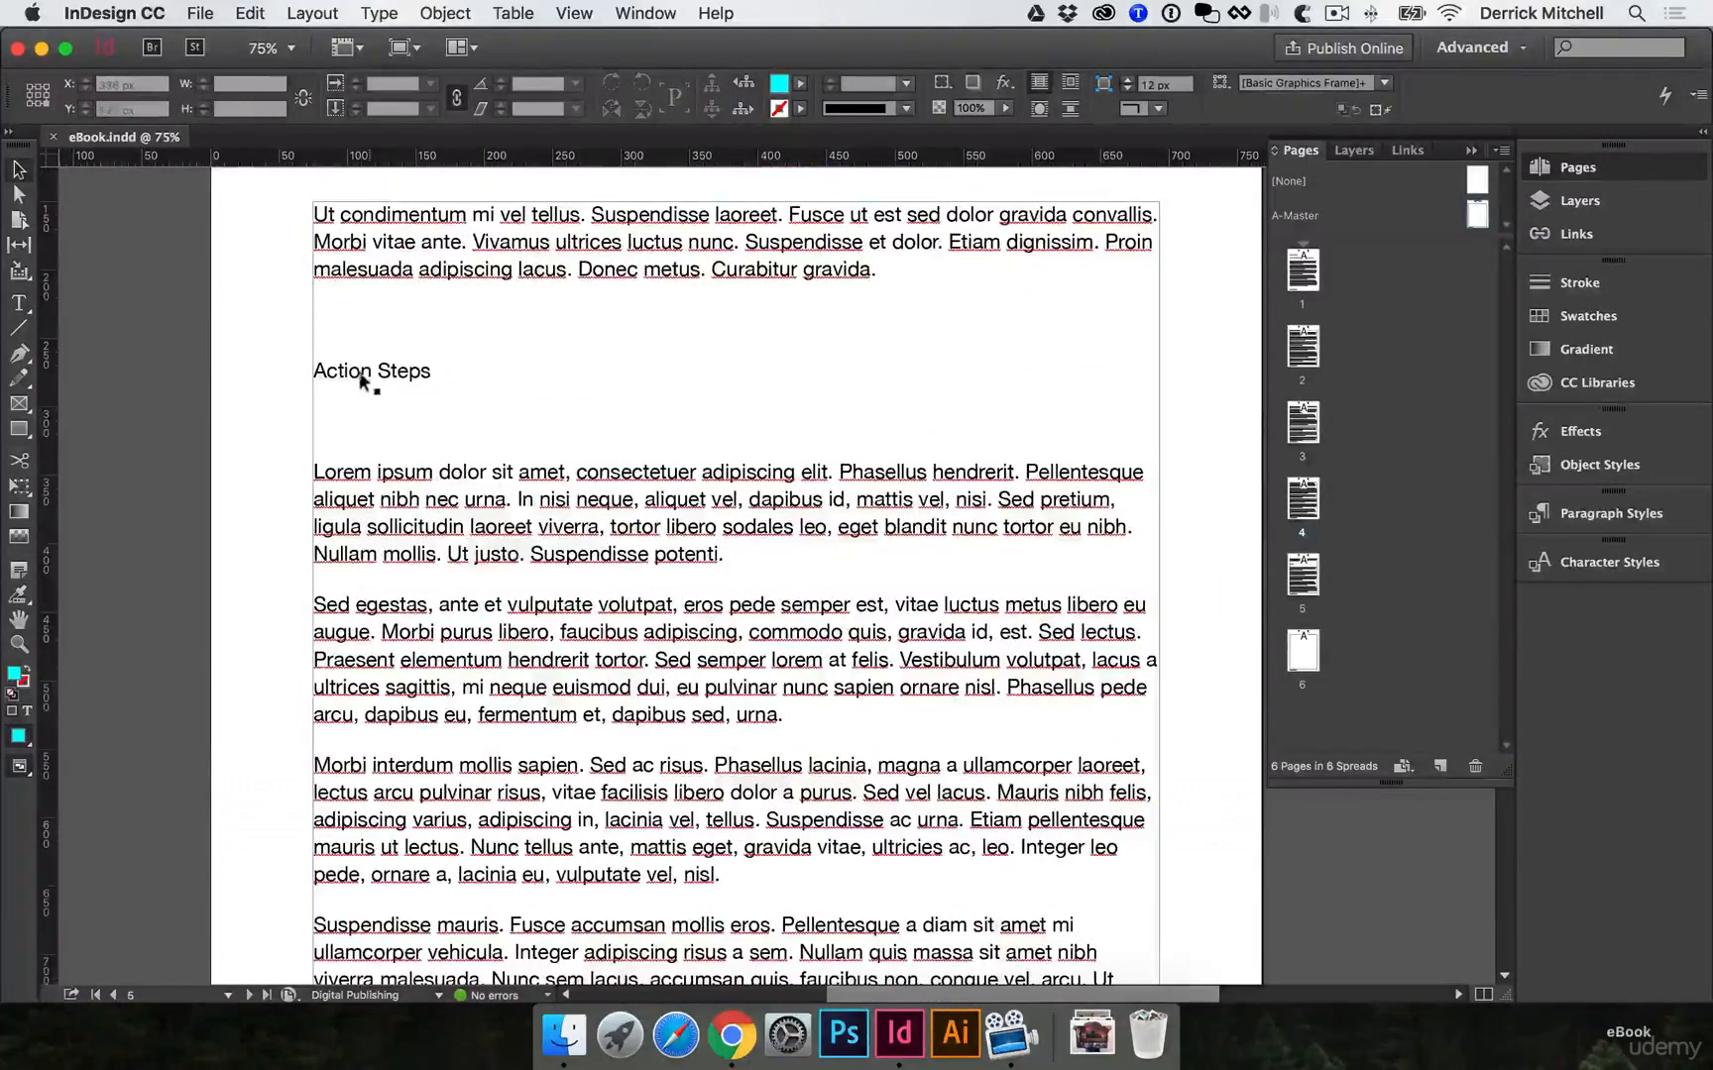
double_click(369, 370)
triple_click(424, 366)
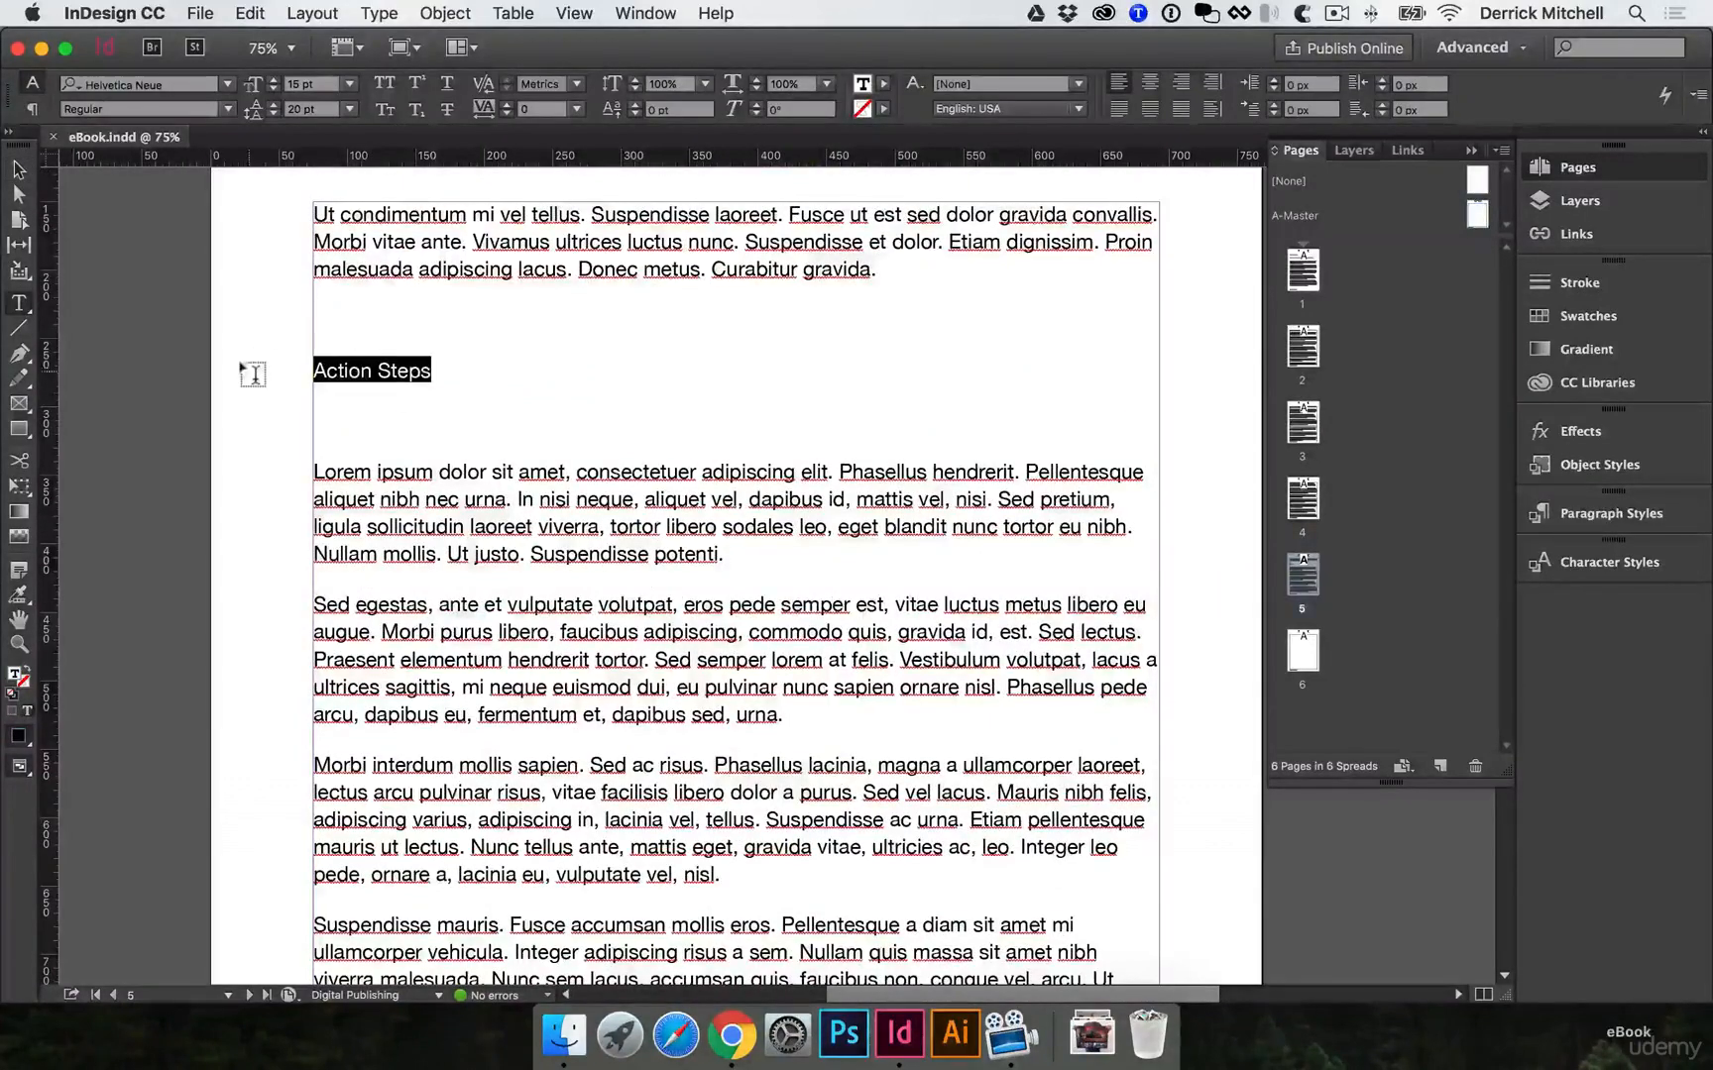
left_click(1611, 507)
left_click(1311, 641)
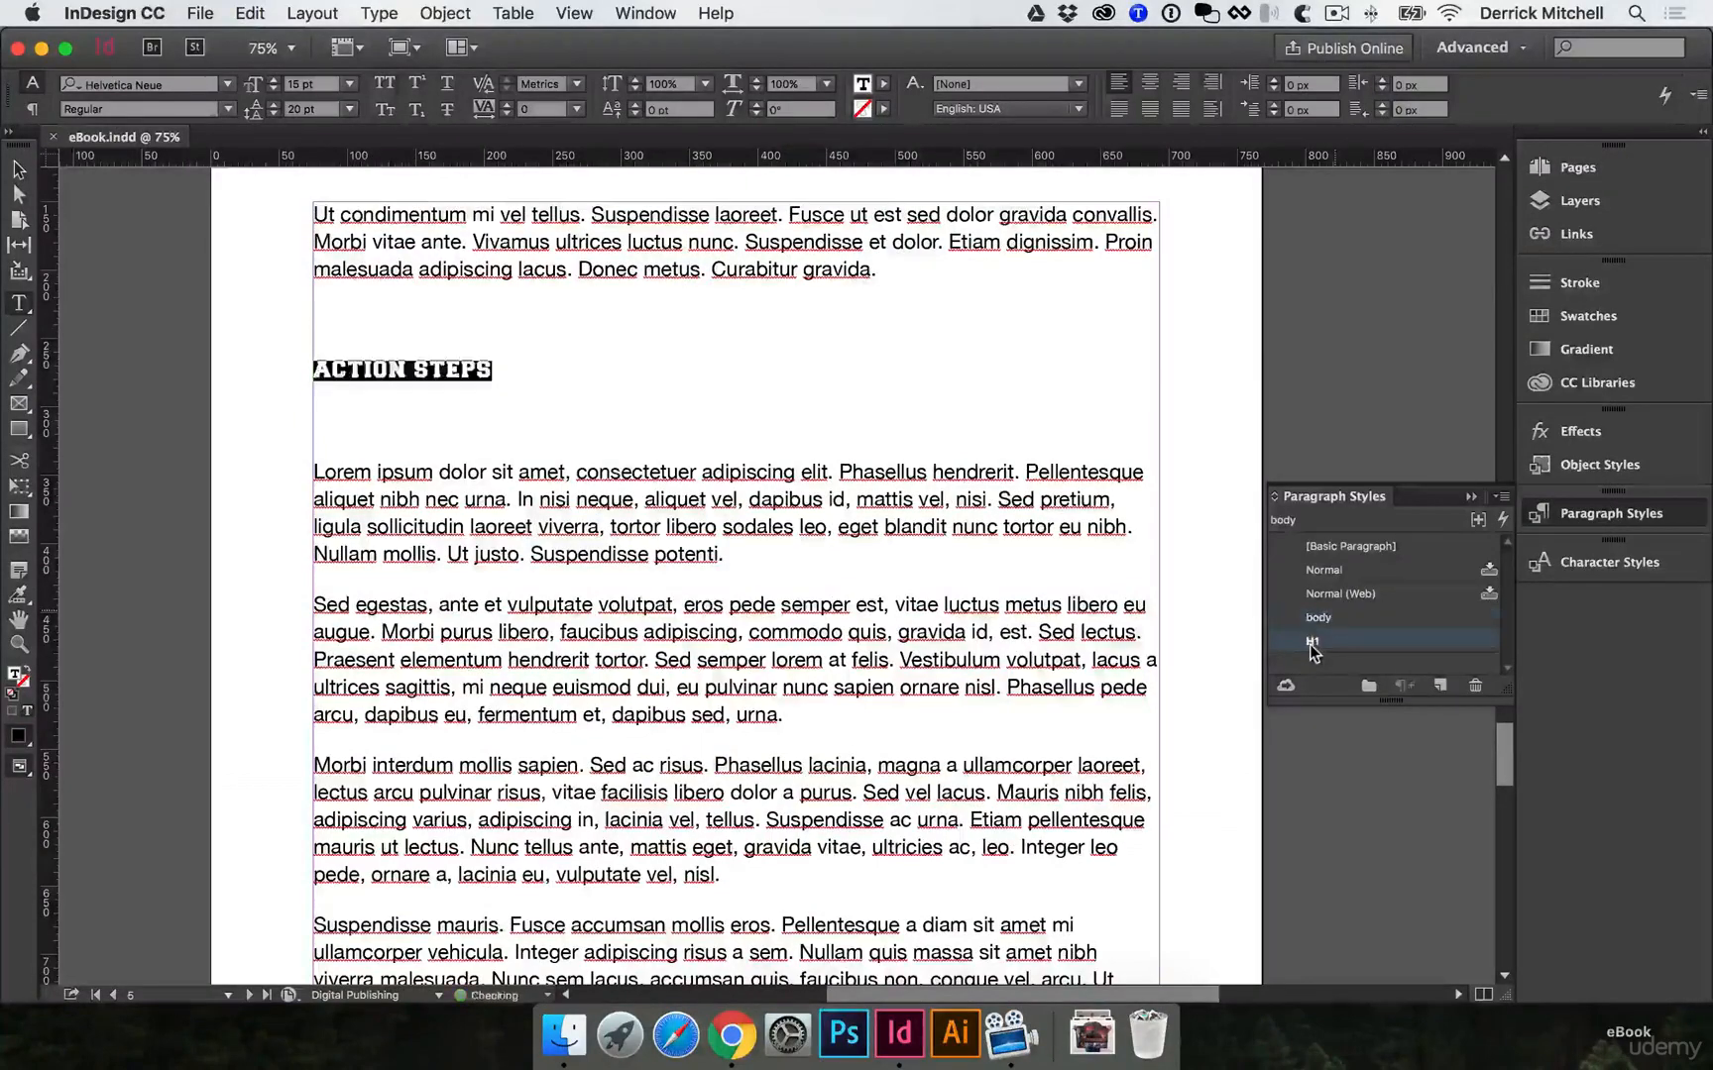
left_click(533, 315)
key("BackSpace")
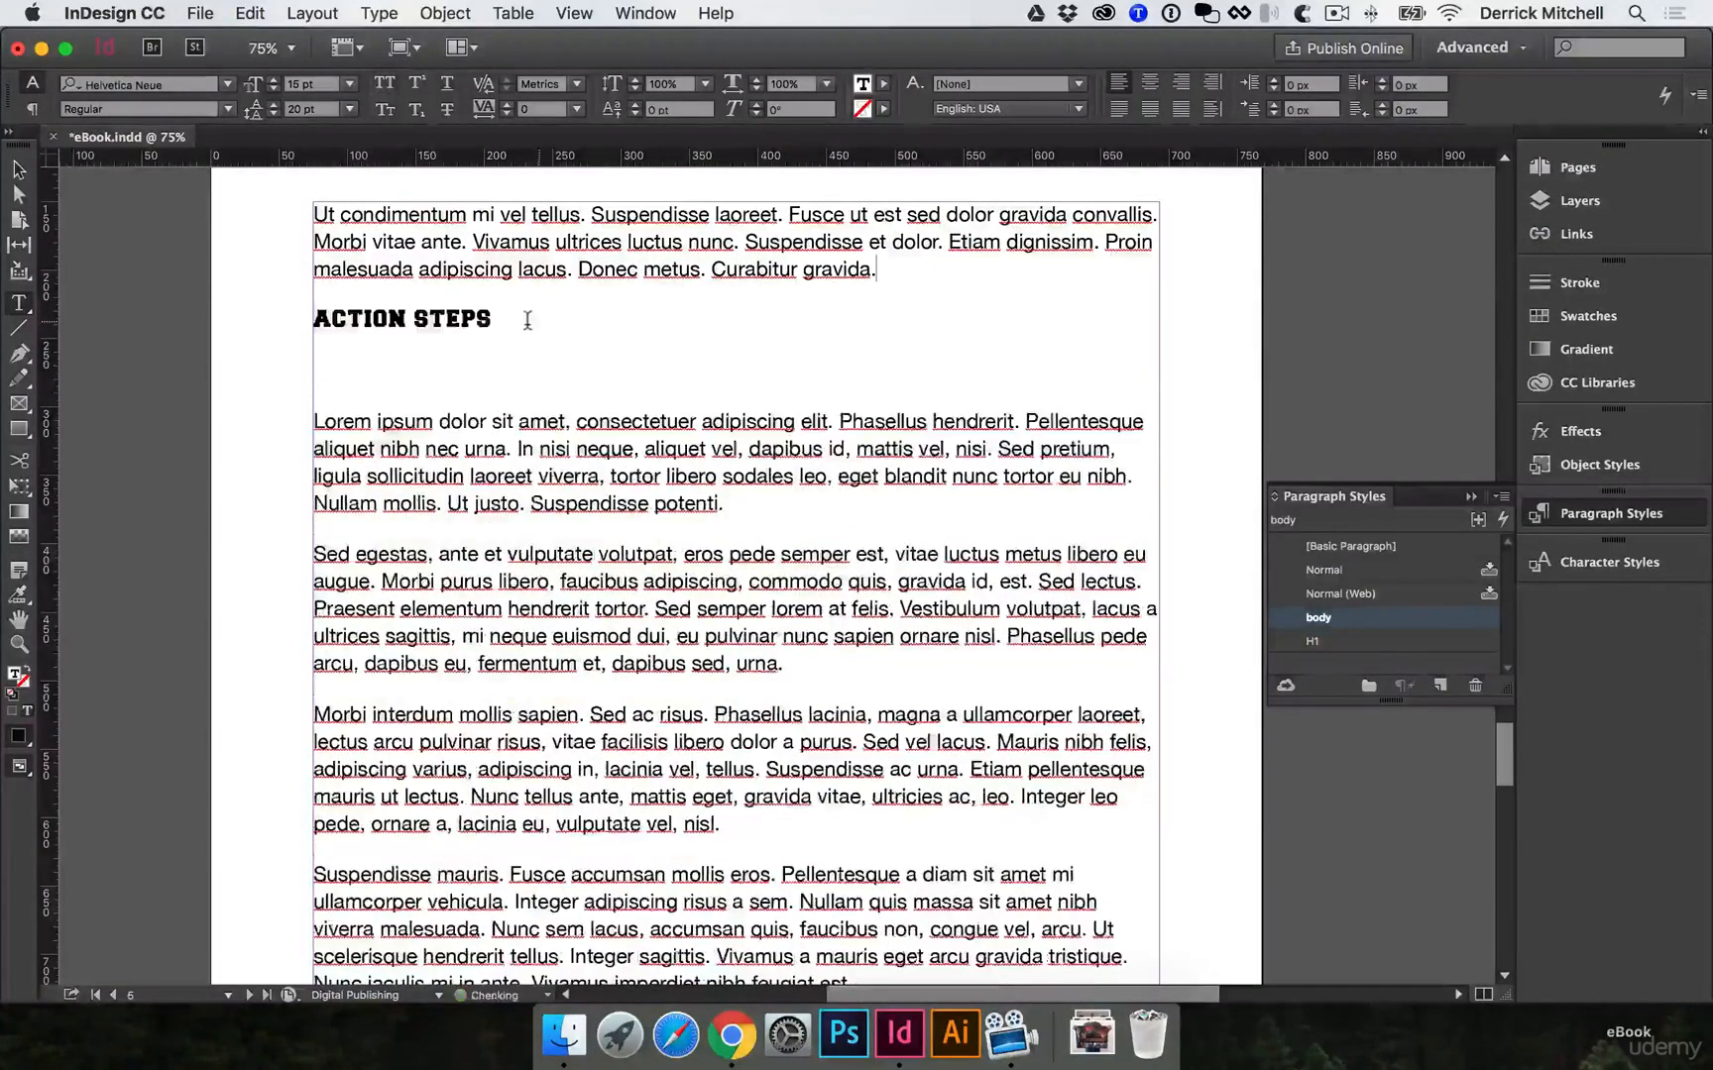
left_click(528, 366)
key("BackSpace")
Examine where the text ends on page 5, the page 6 that follows, and the page thumbnails.
scroll(873, 546, "down", 10)
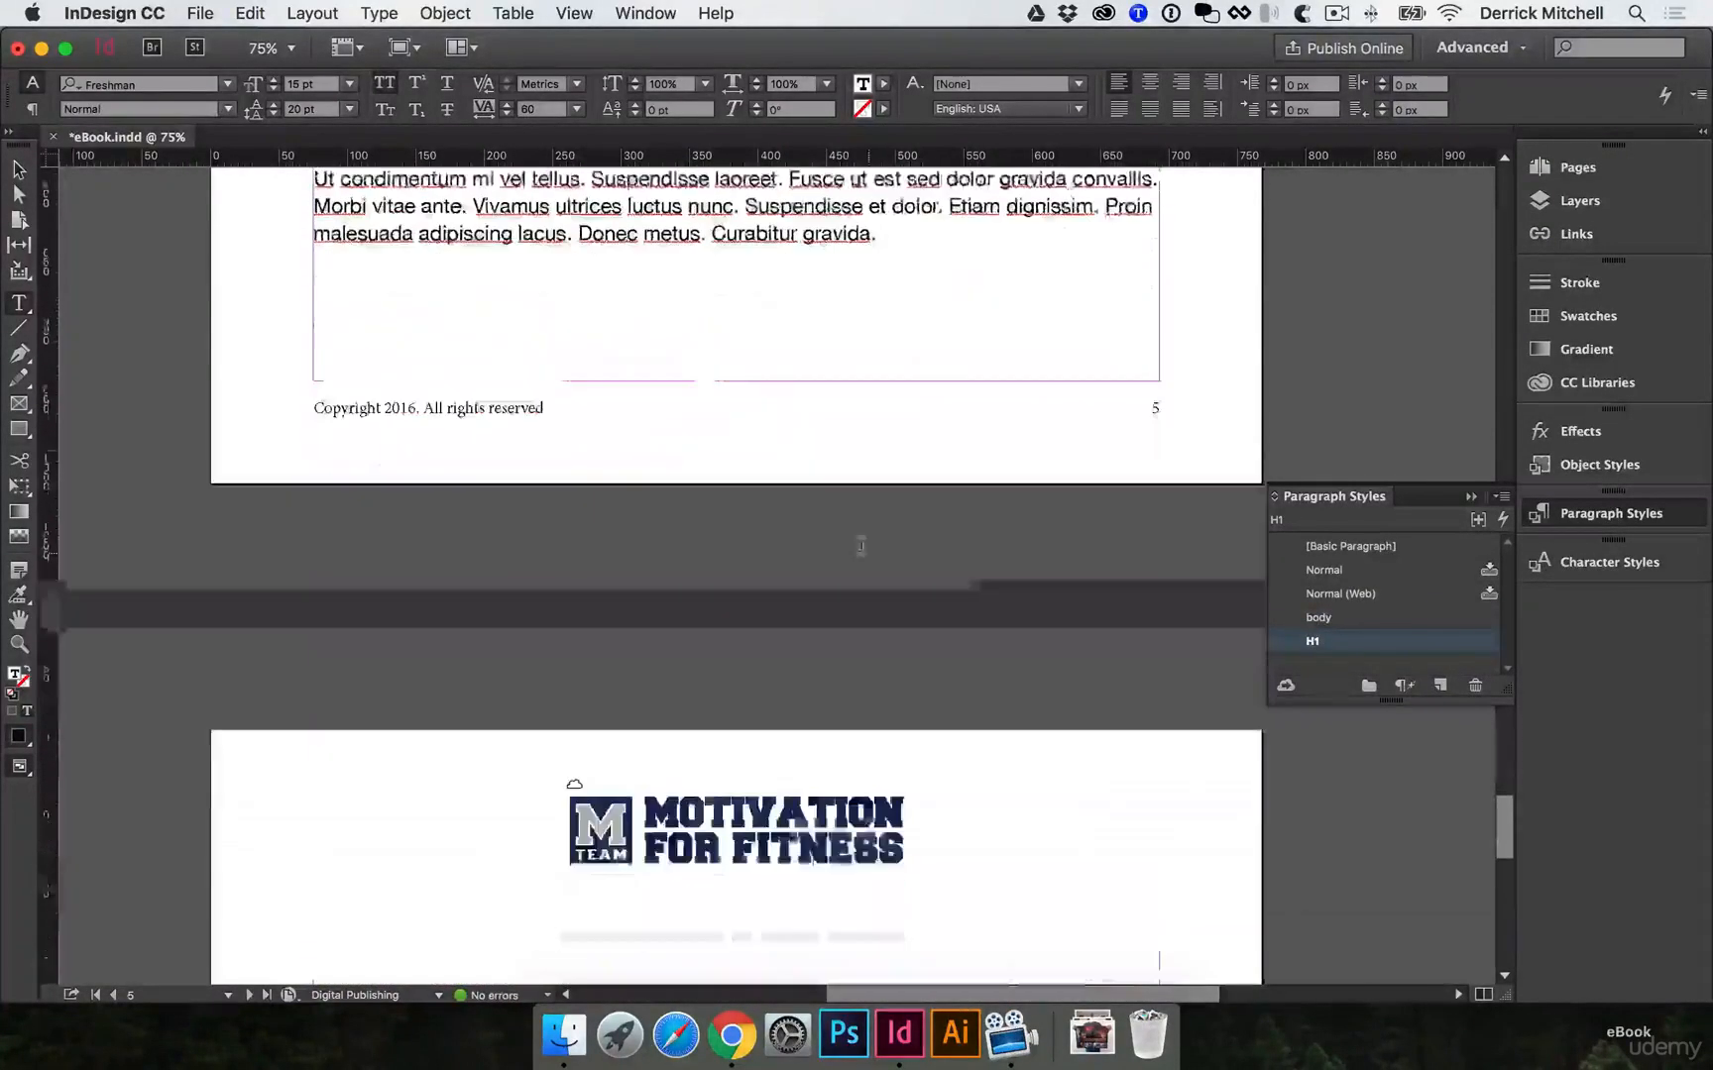
key("Escape")
scroll(769, 624, "down", 5)
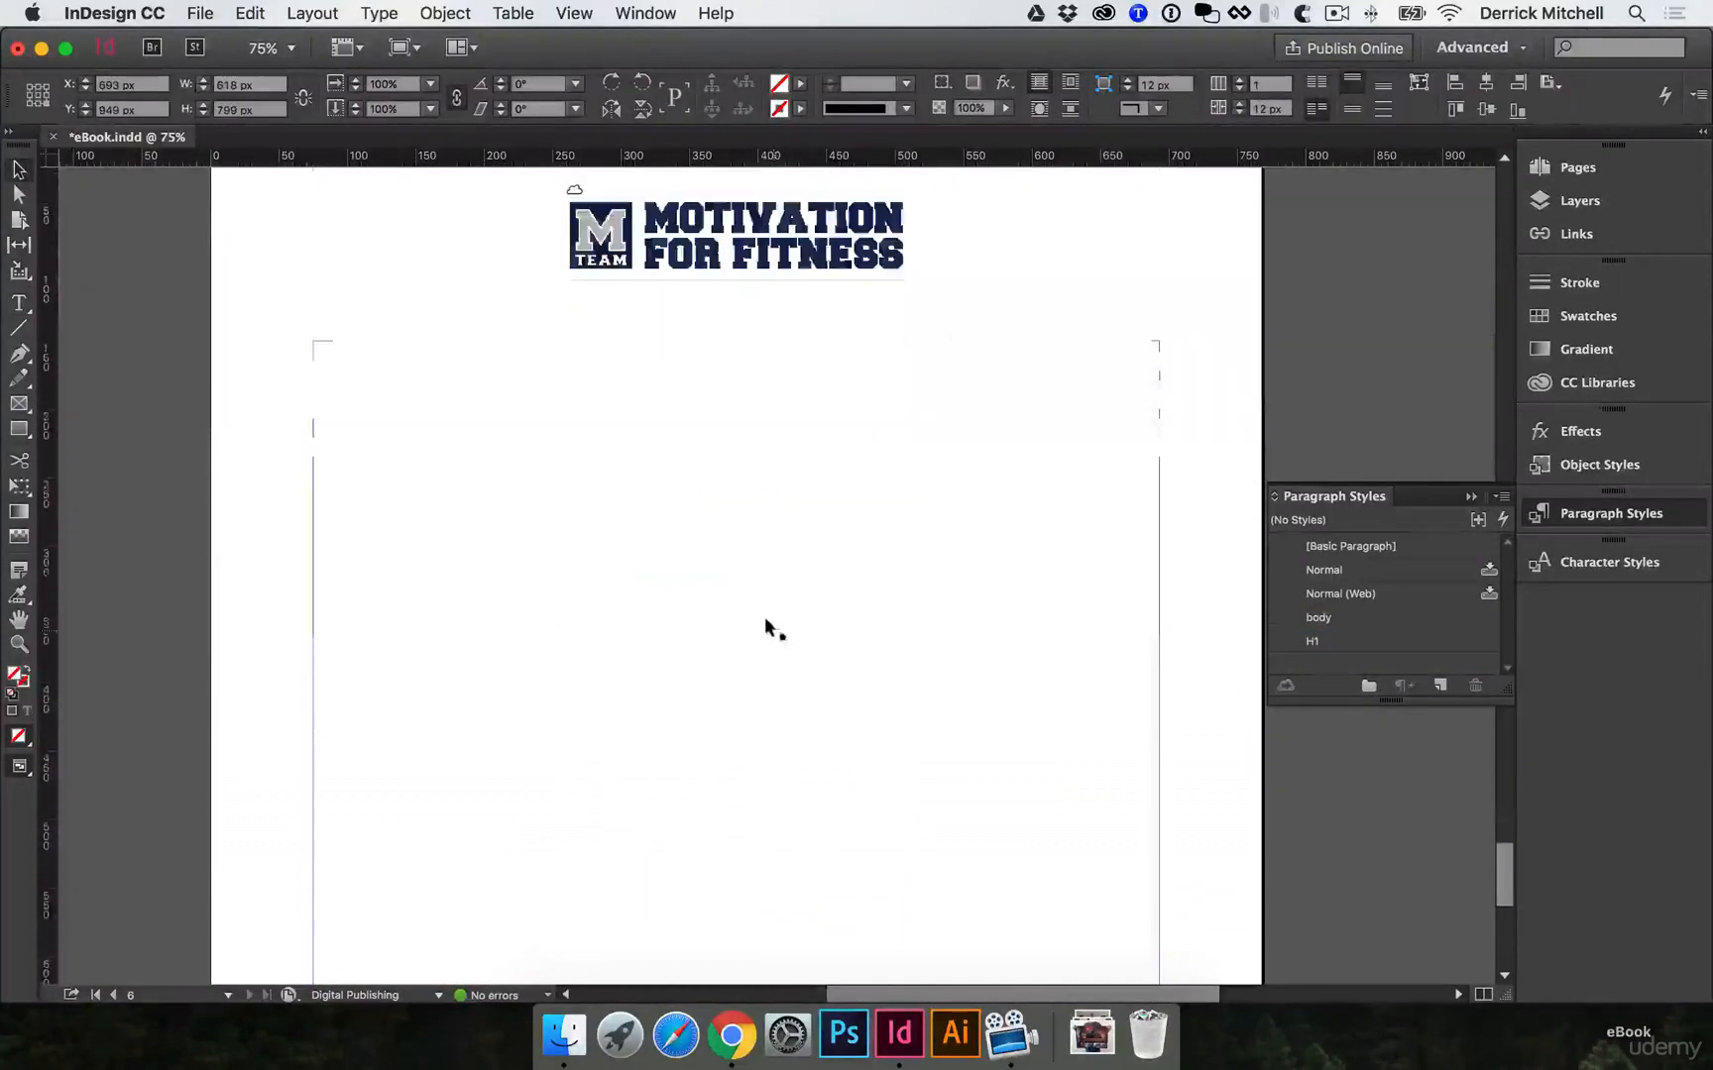
scroll(946, 560, "up", 5)
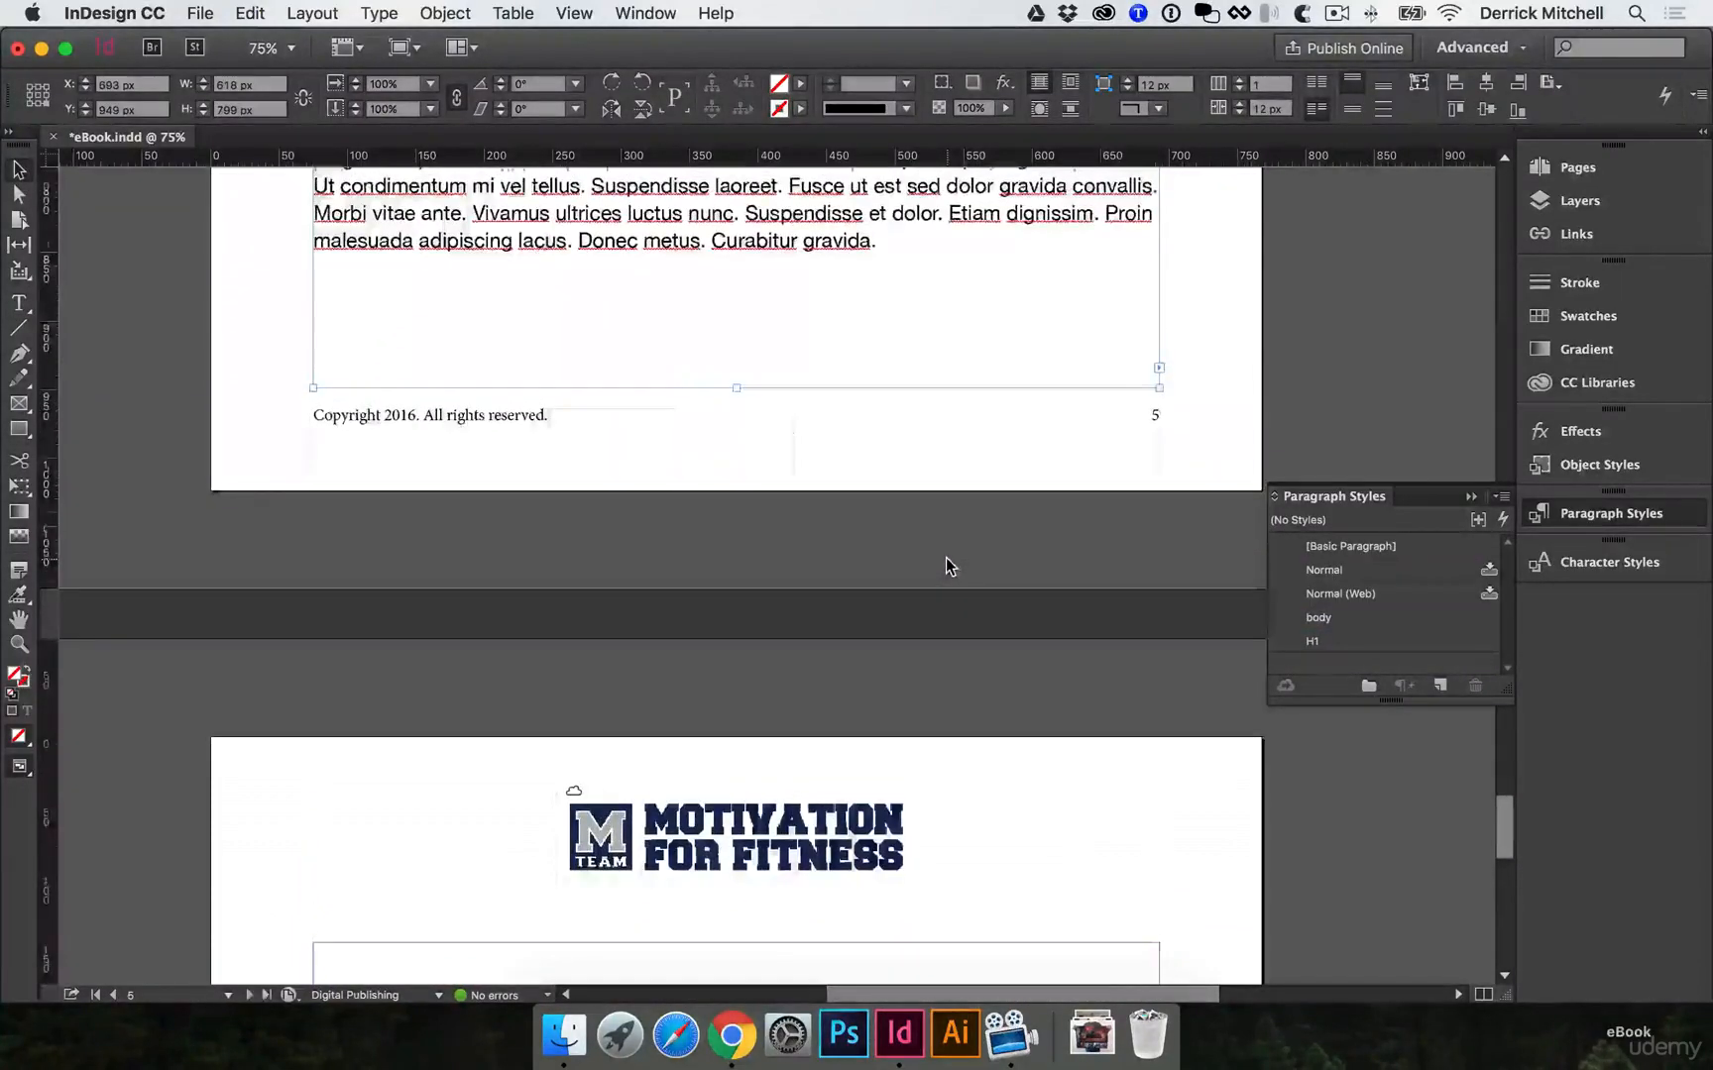
scroll(945, 565, "down", 1)
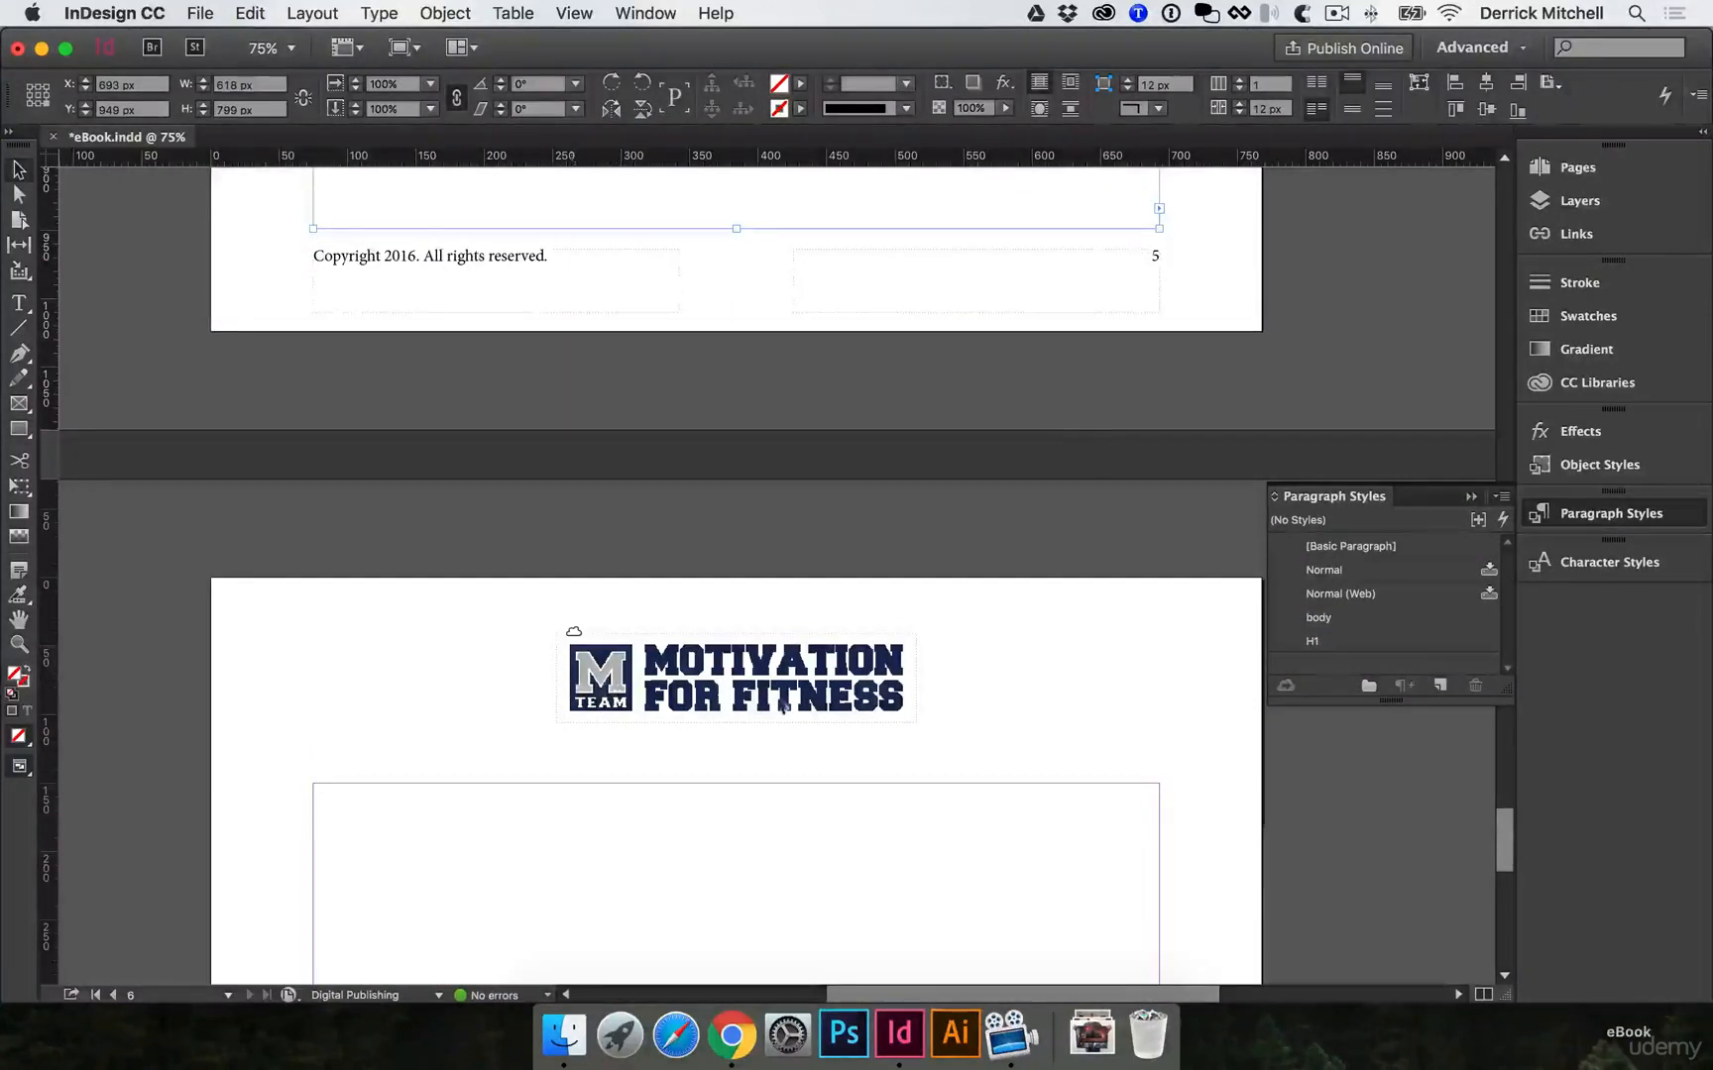
left_click(1159, 646)
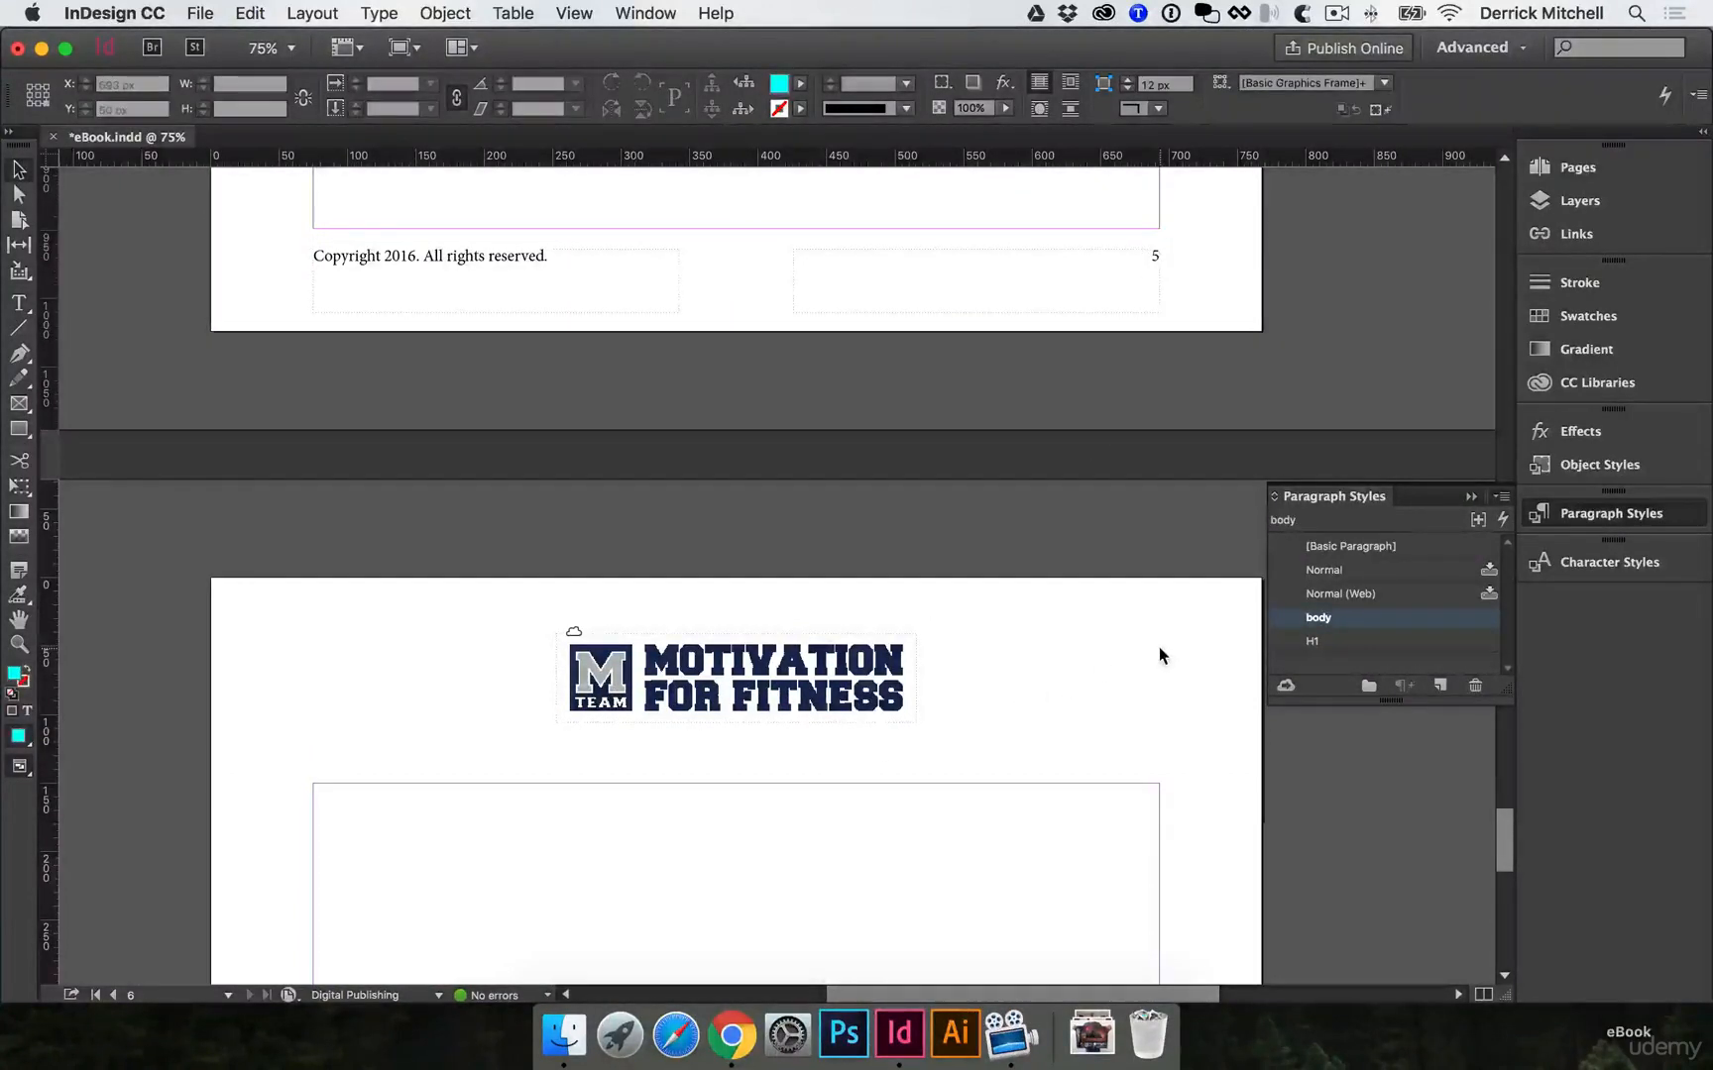
left_click(1578, 168)
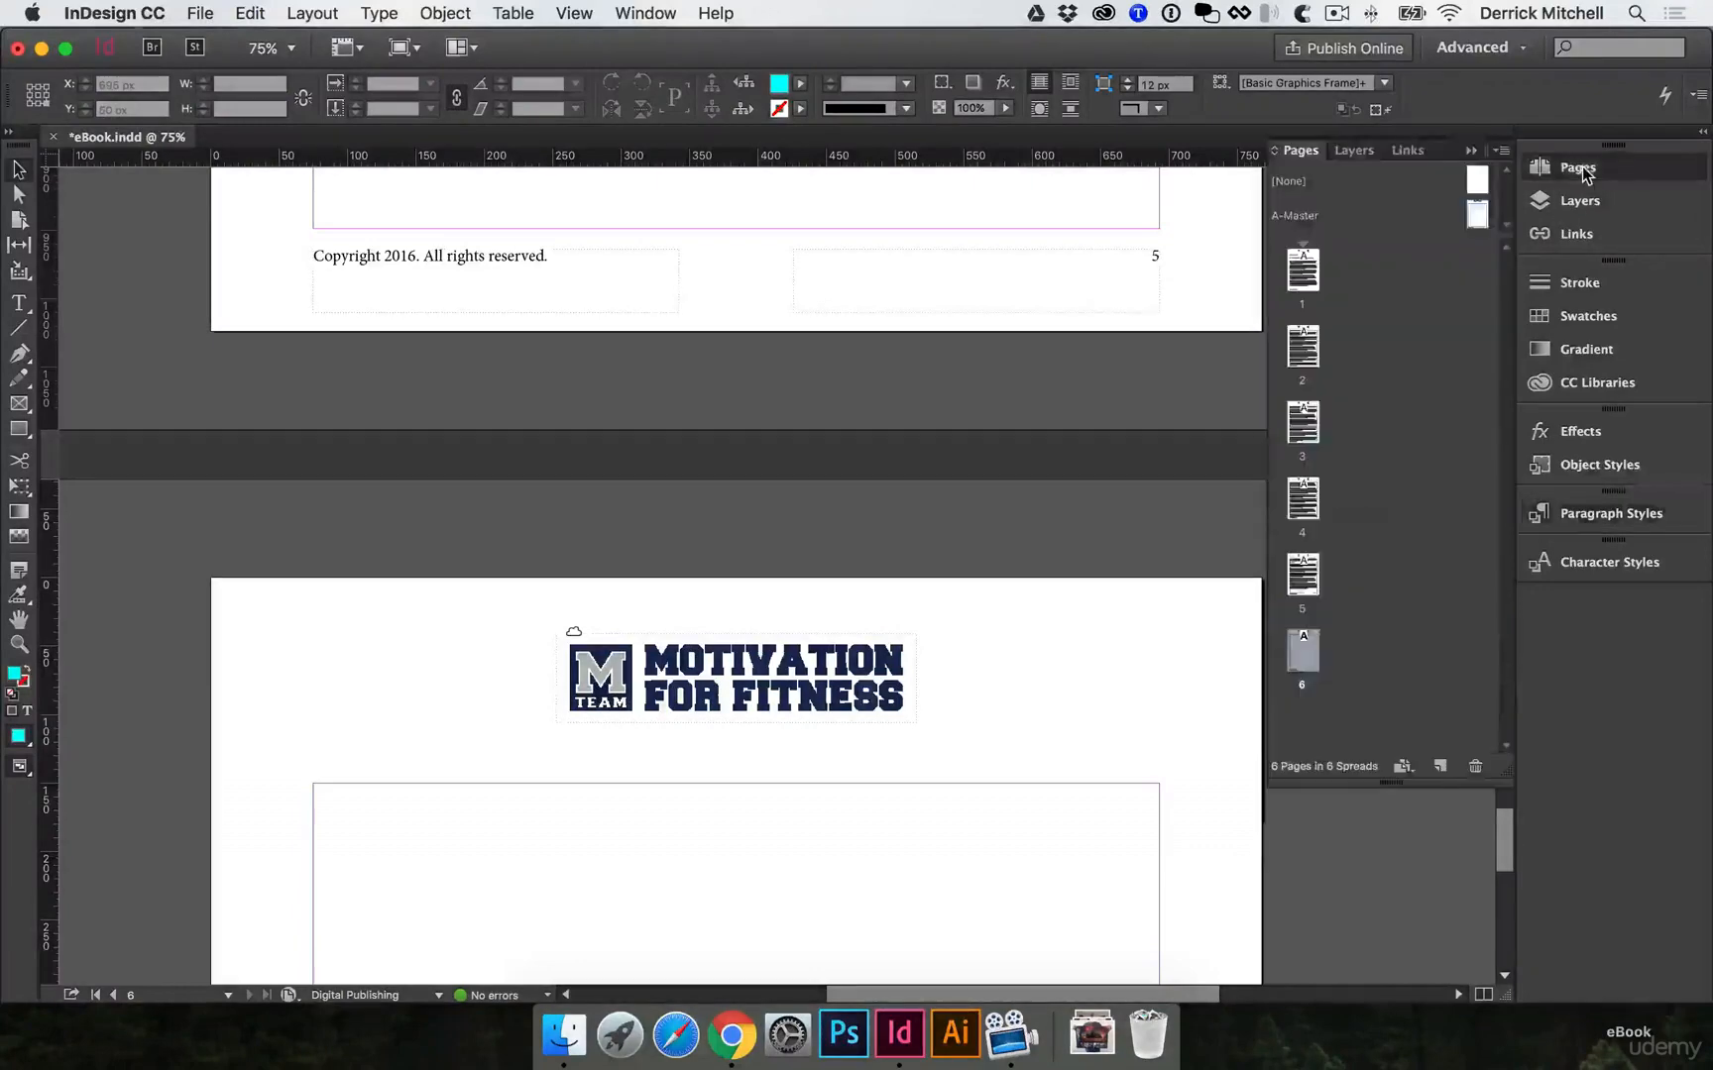
left_click(1401, 379)
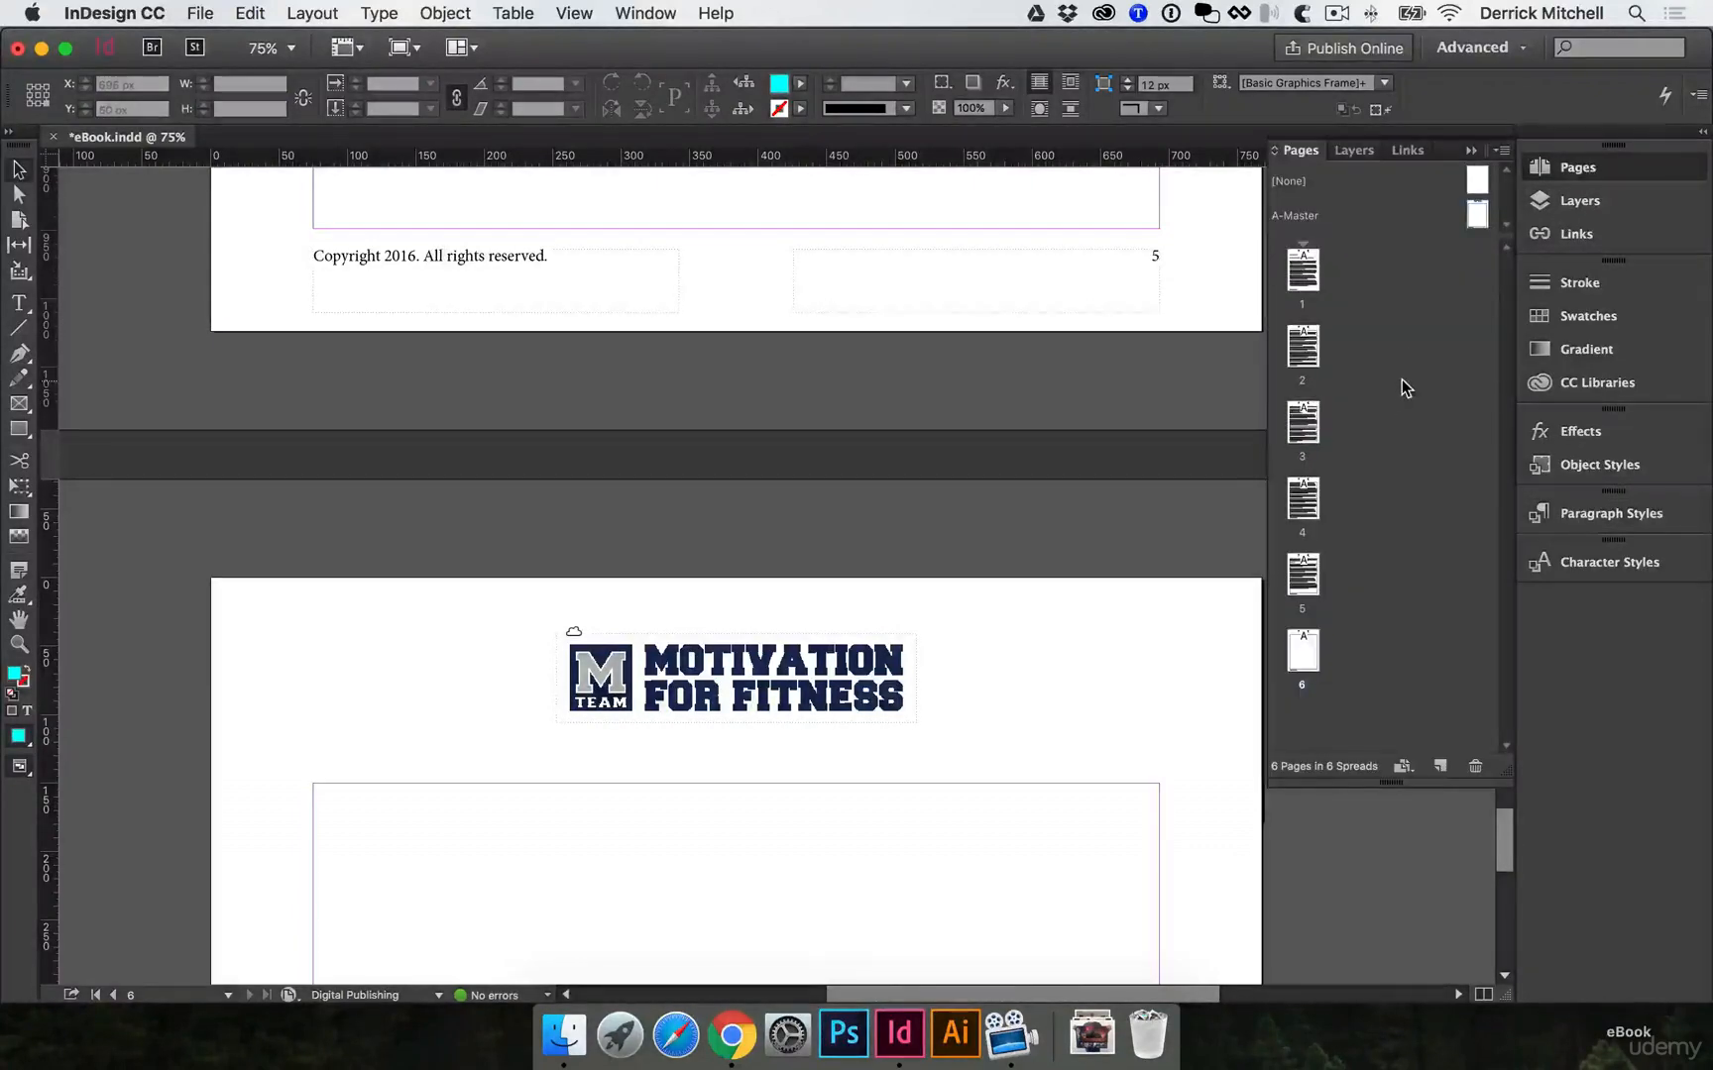
Insert a new page after page 1 and move it to the front of the document.
scroll(1198, 303, "up", 15)
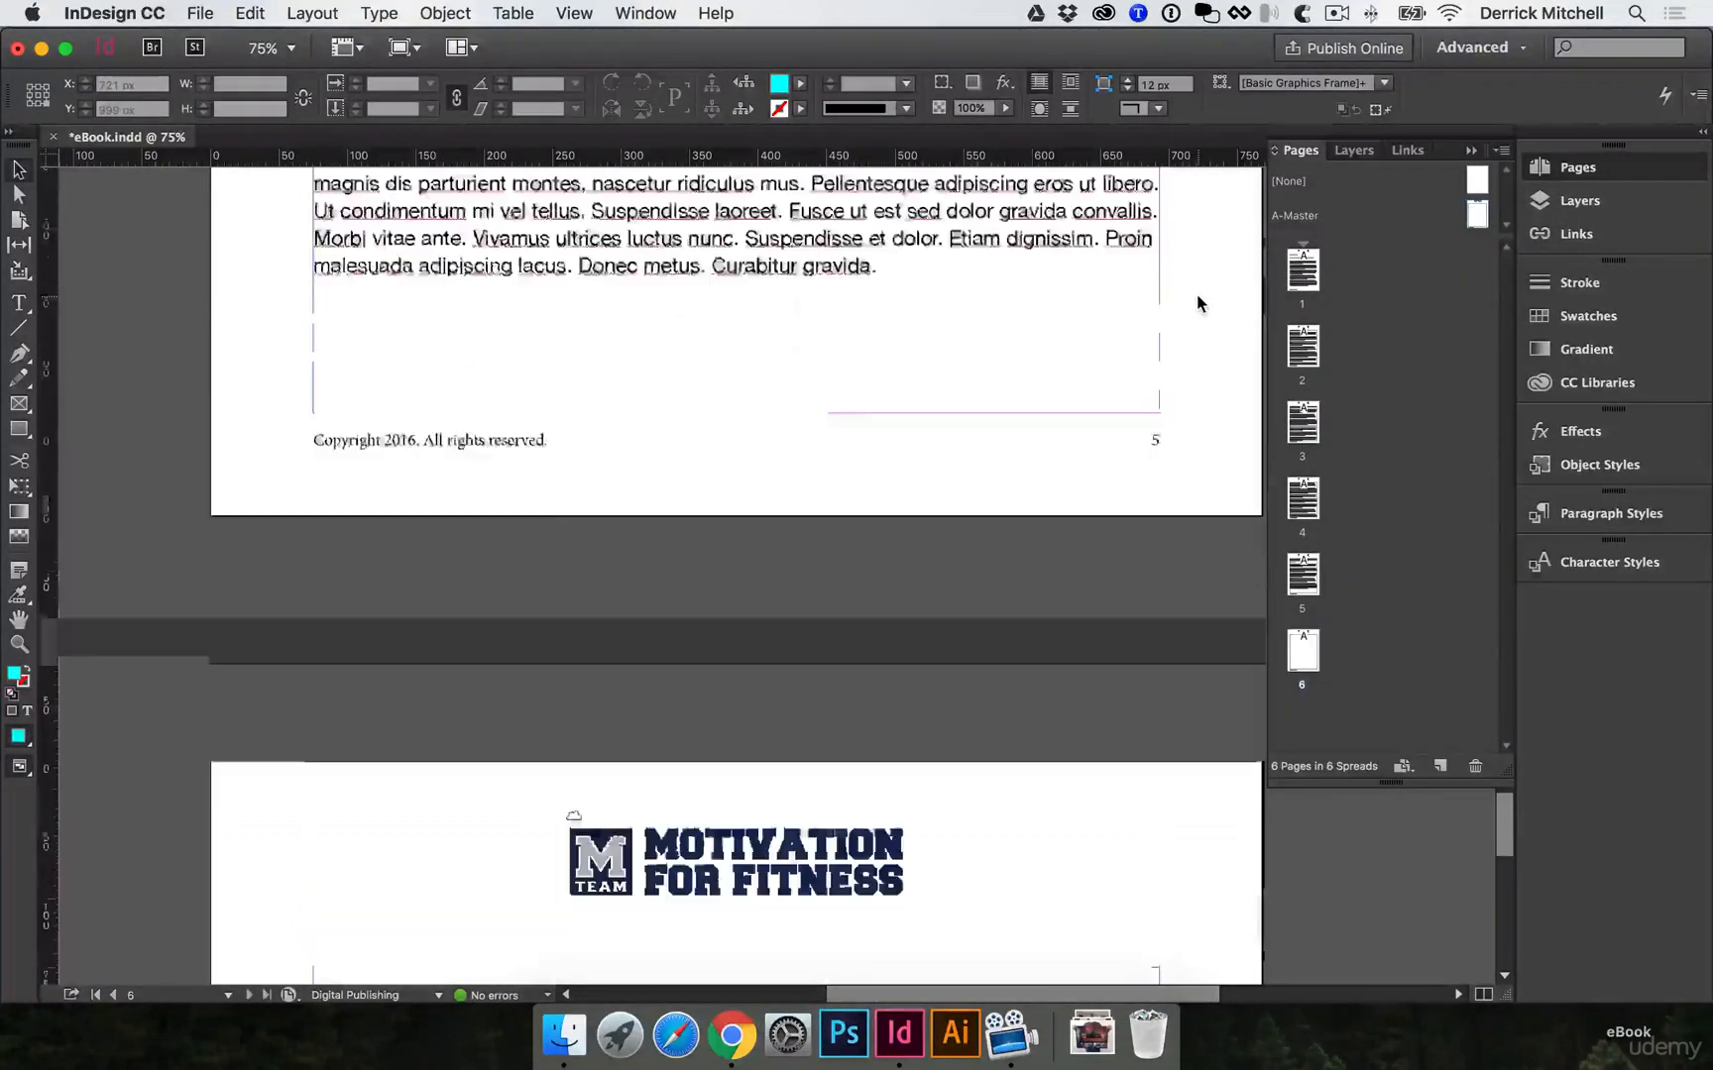
scroll(1196, 295, "up", 5)
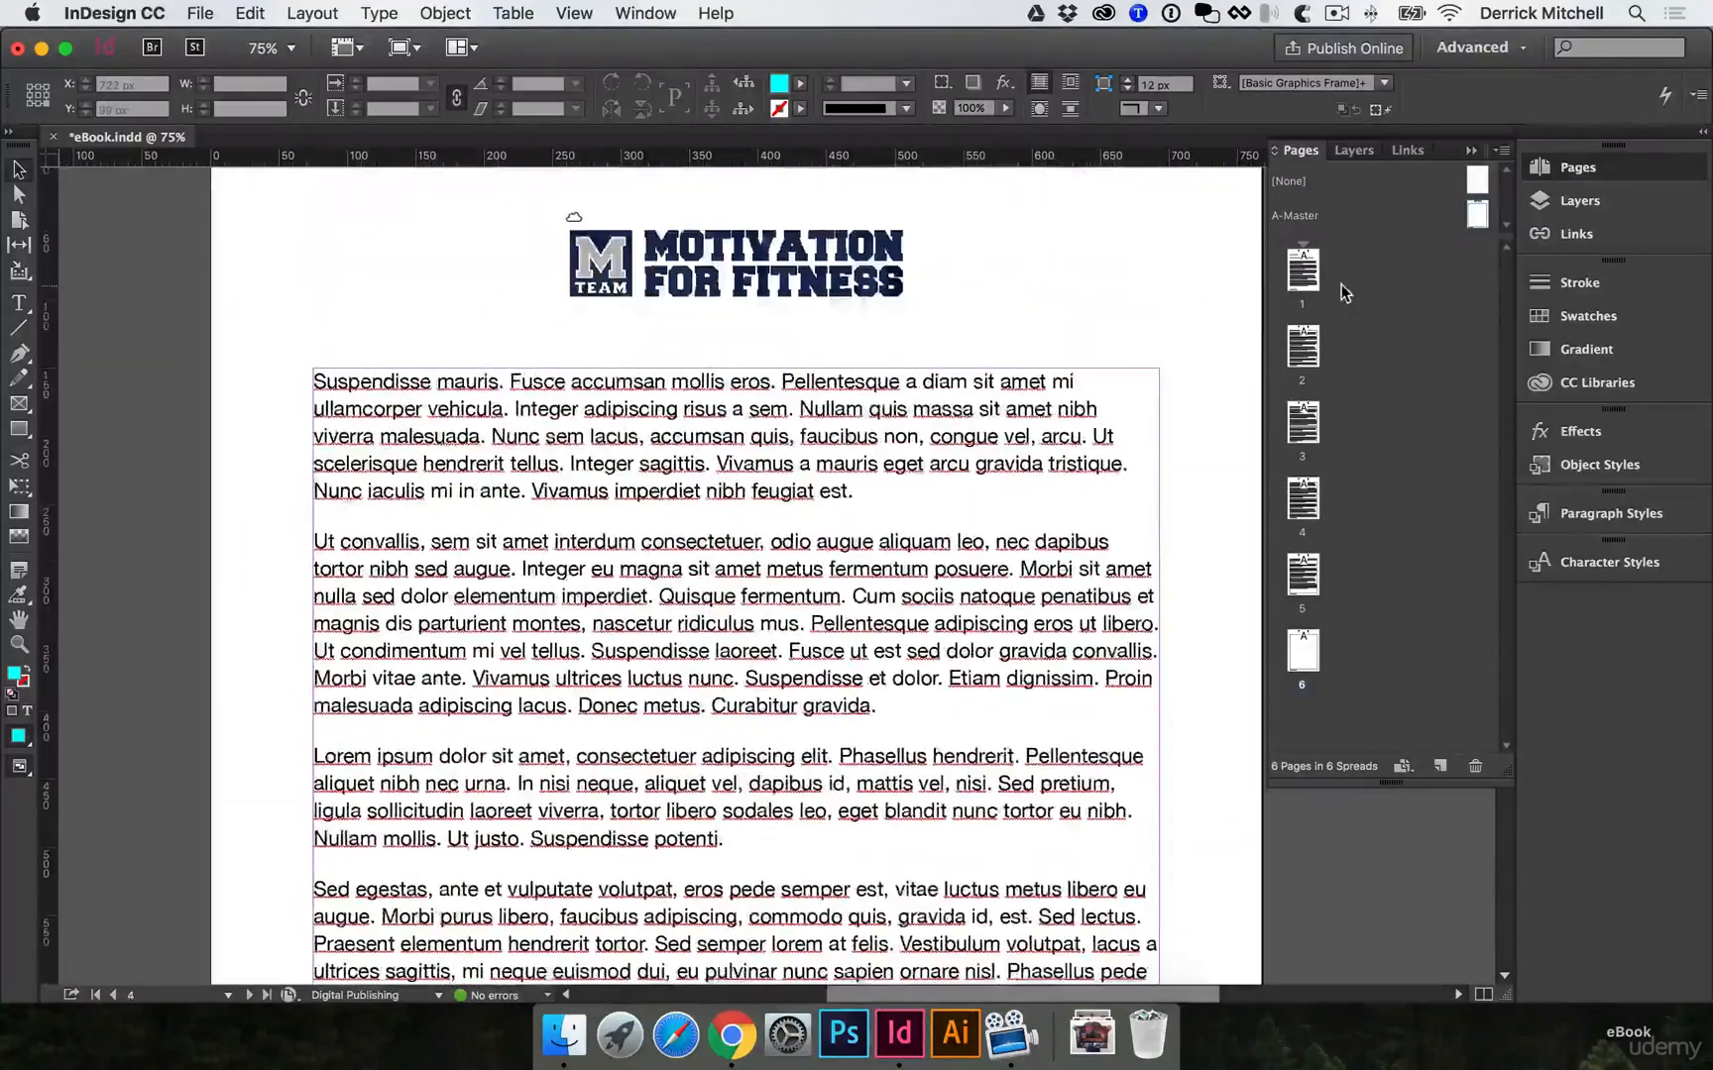
left_click(1312, 268)
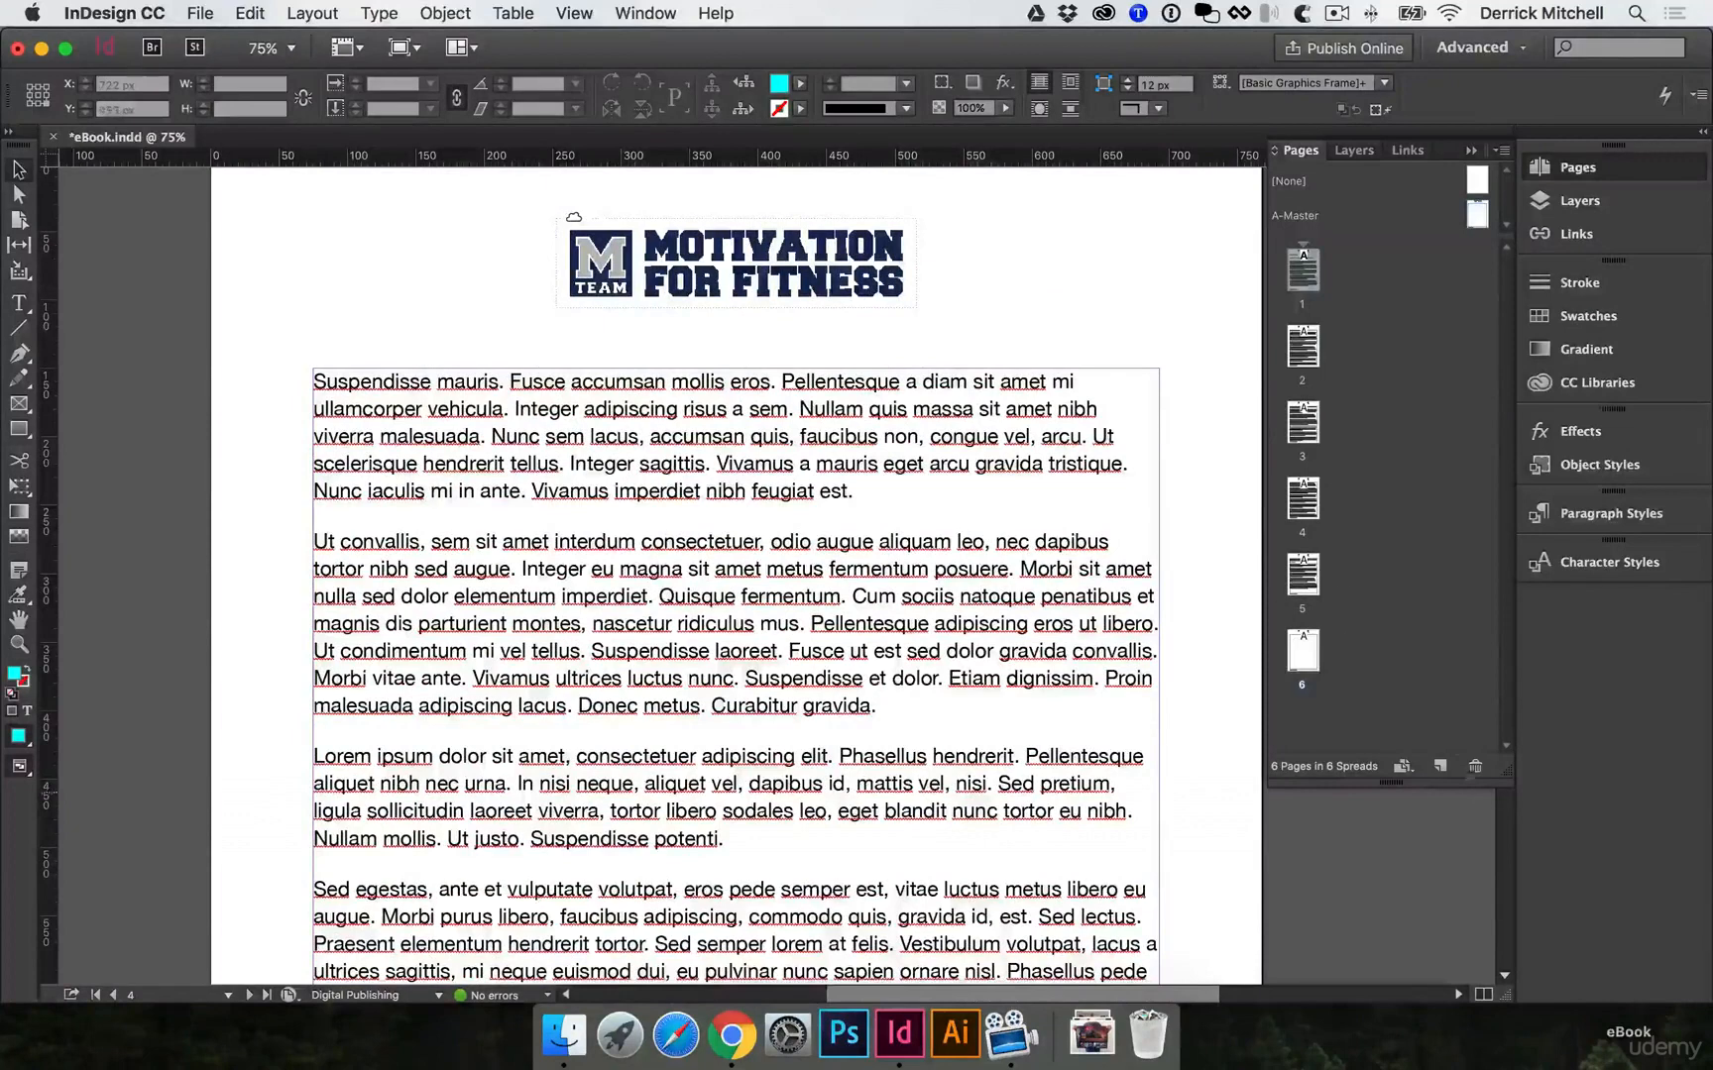
left_click(1440, 767)
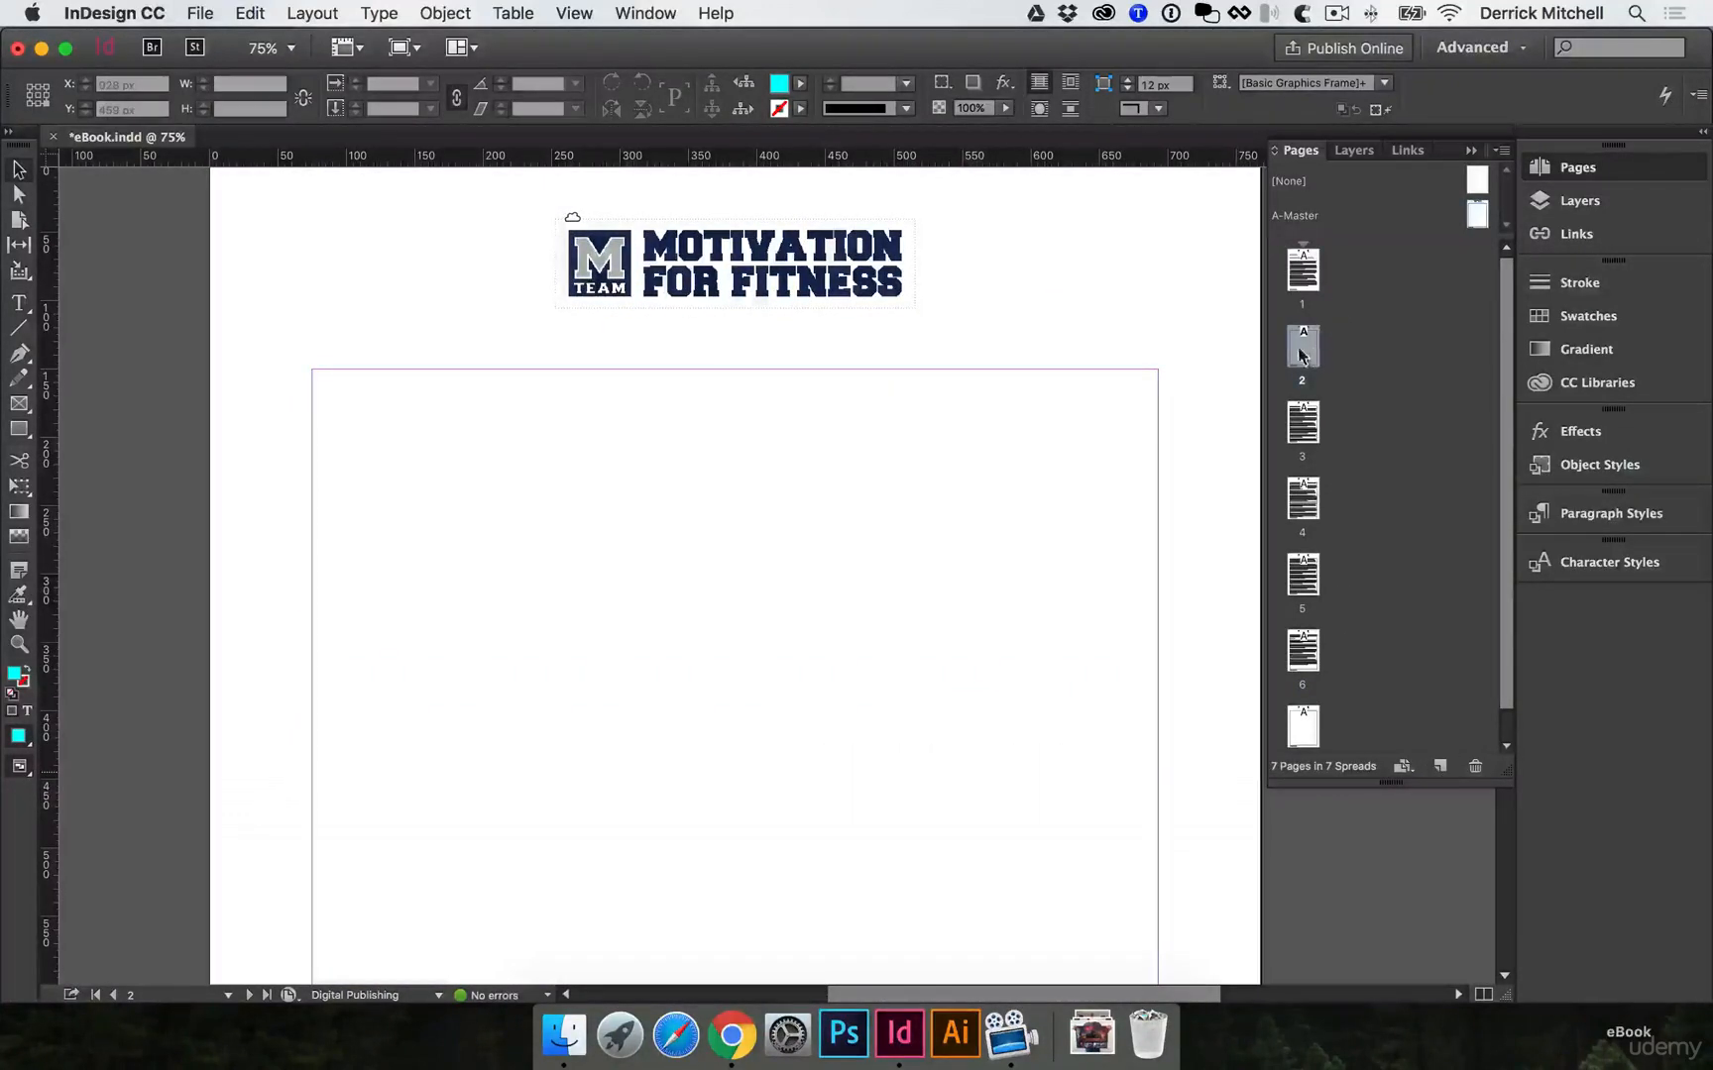
left_click_drag(1288, 335, 1274, 285)
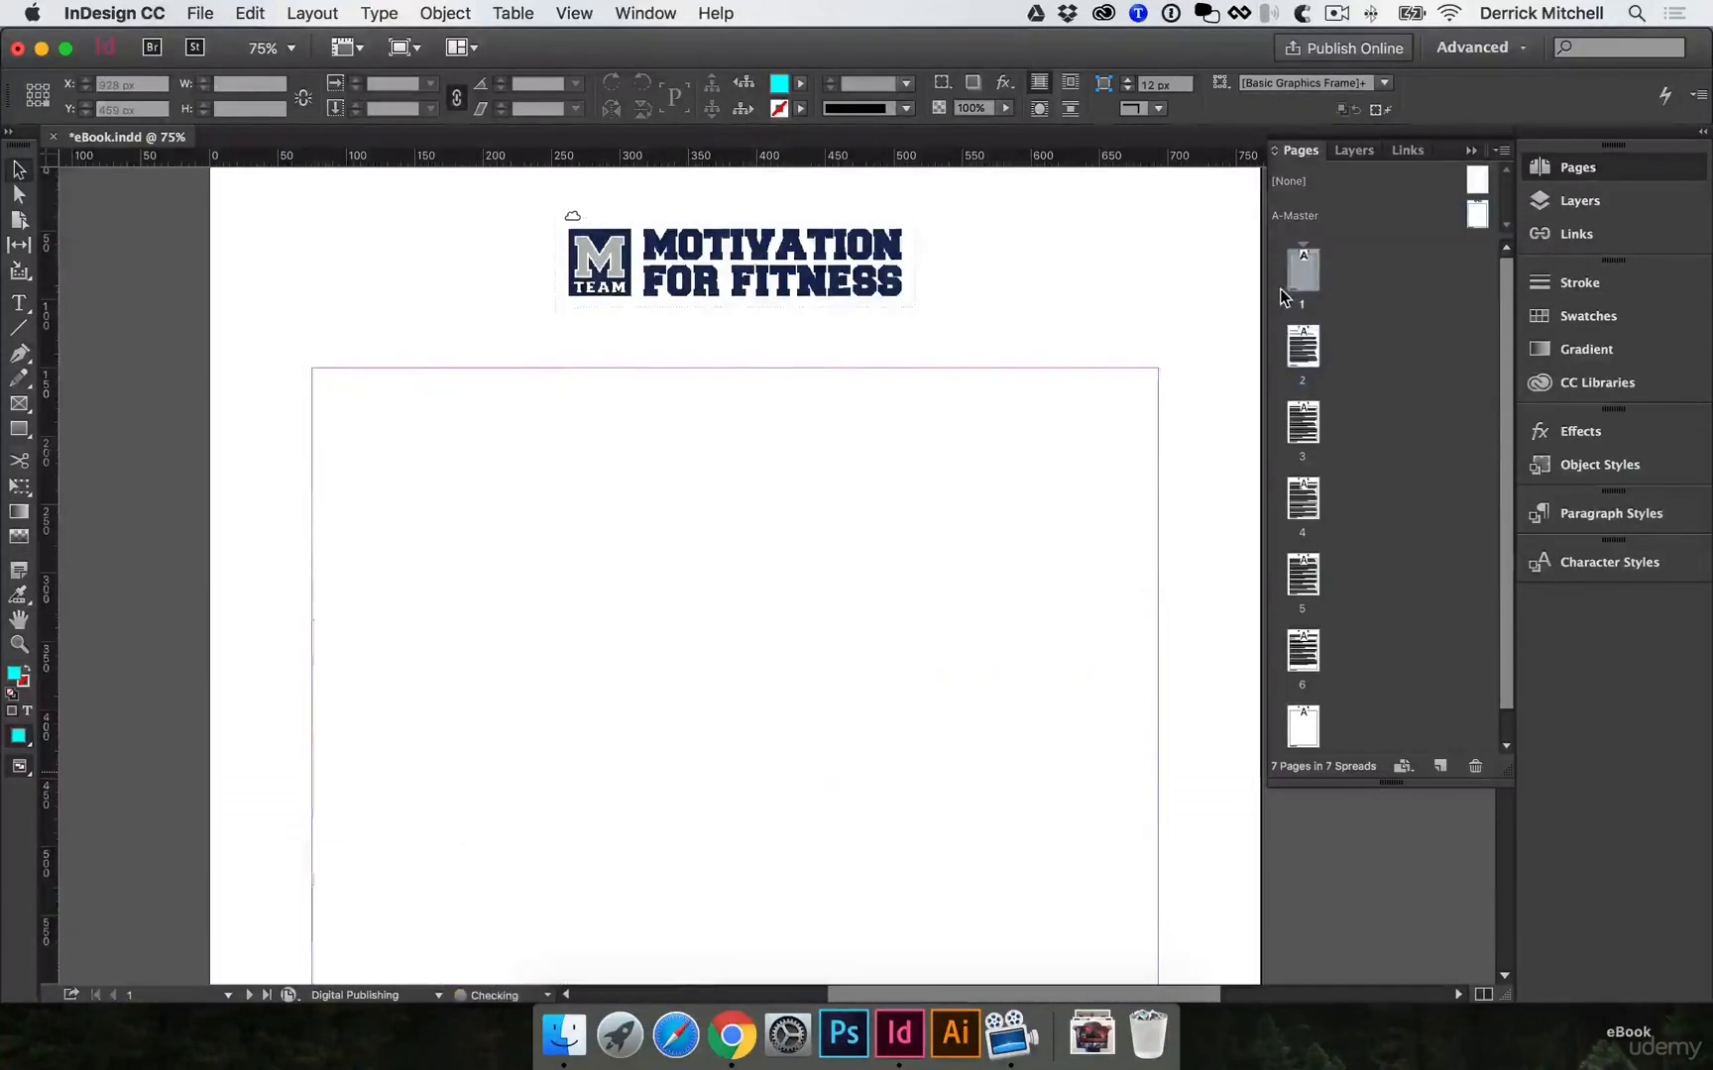
left_click(1088, 426)
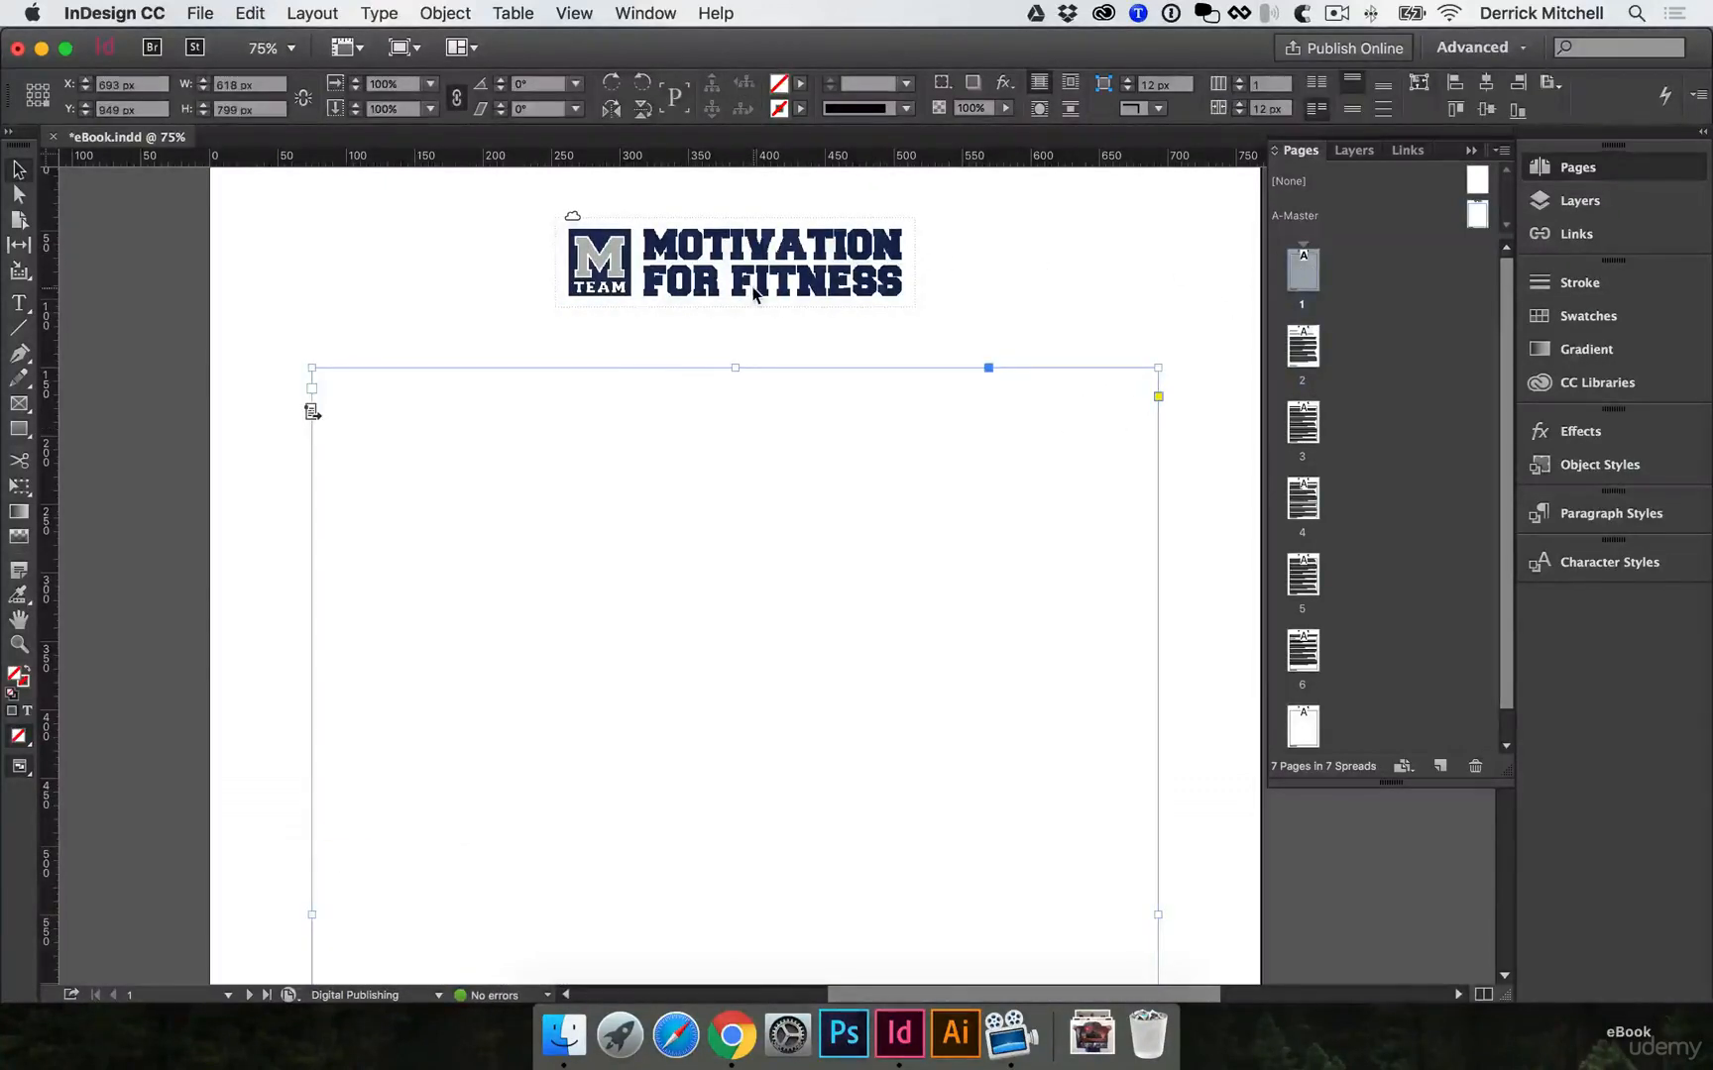
left_click(1221, 407)
scroll(1197, 417, "up", 2)
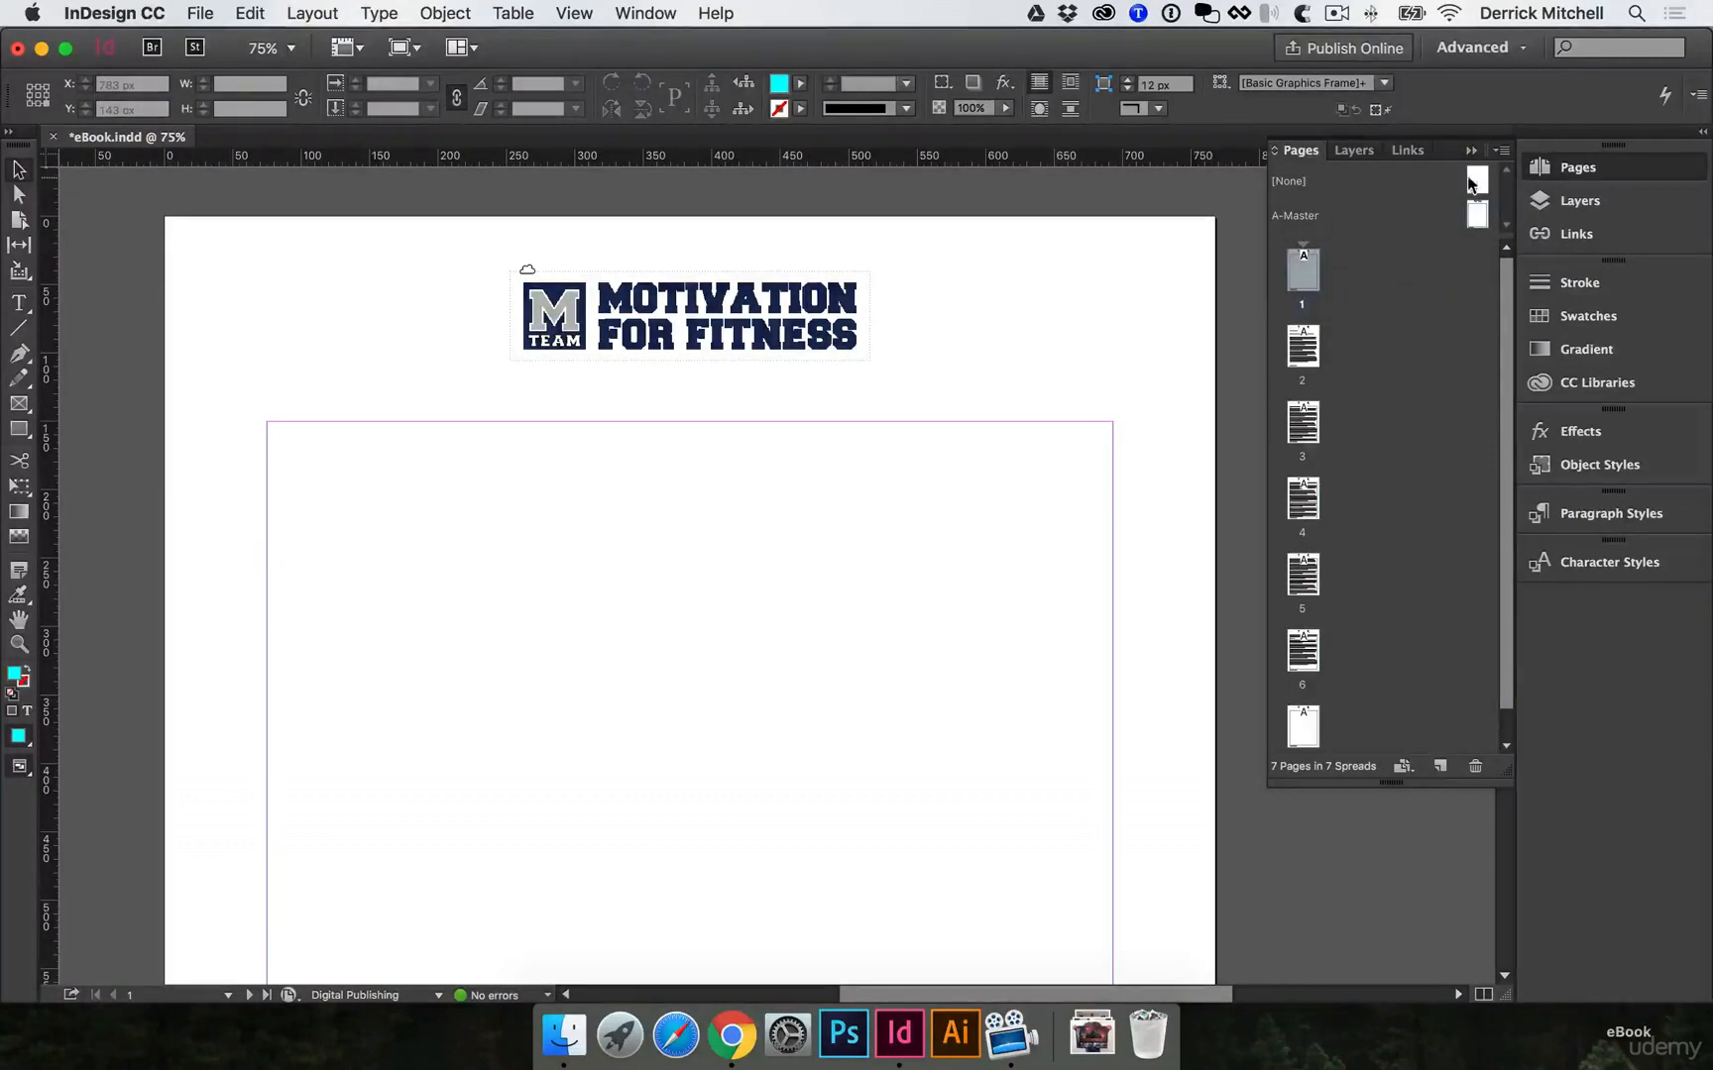
Apply the [None] master to page 1 so the cover page carries no logo.
left_click_drag(1480, 176, 1304, 266)
scroll(955, 342, "down", 10)
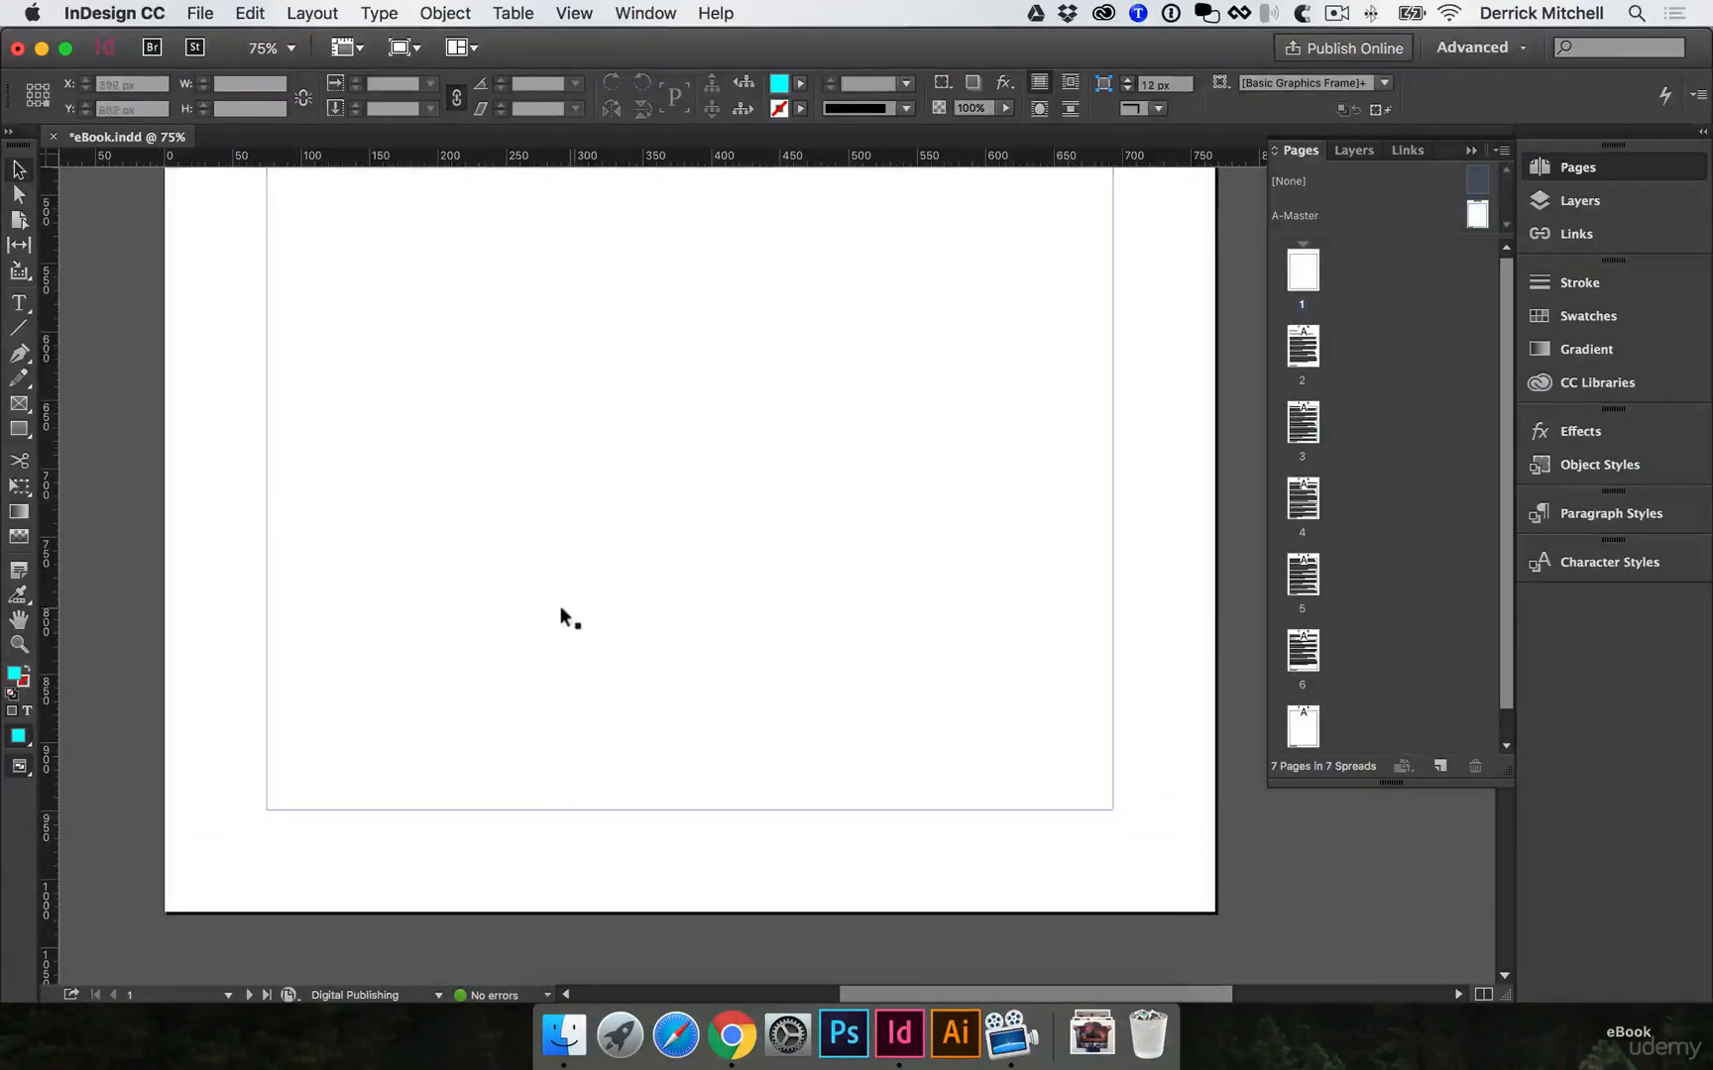
scroll(562, 615, "up", 10)
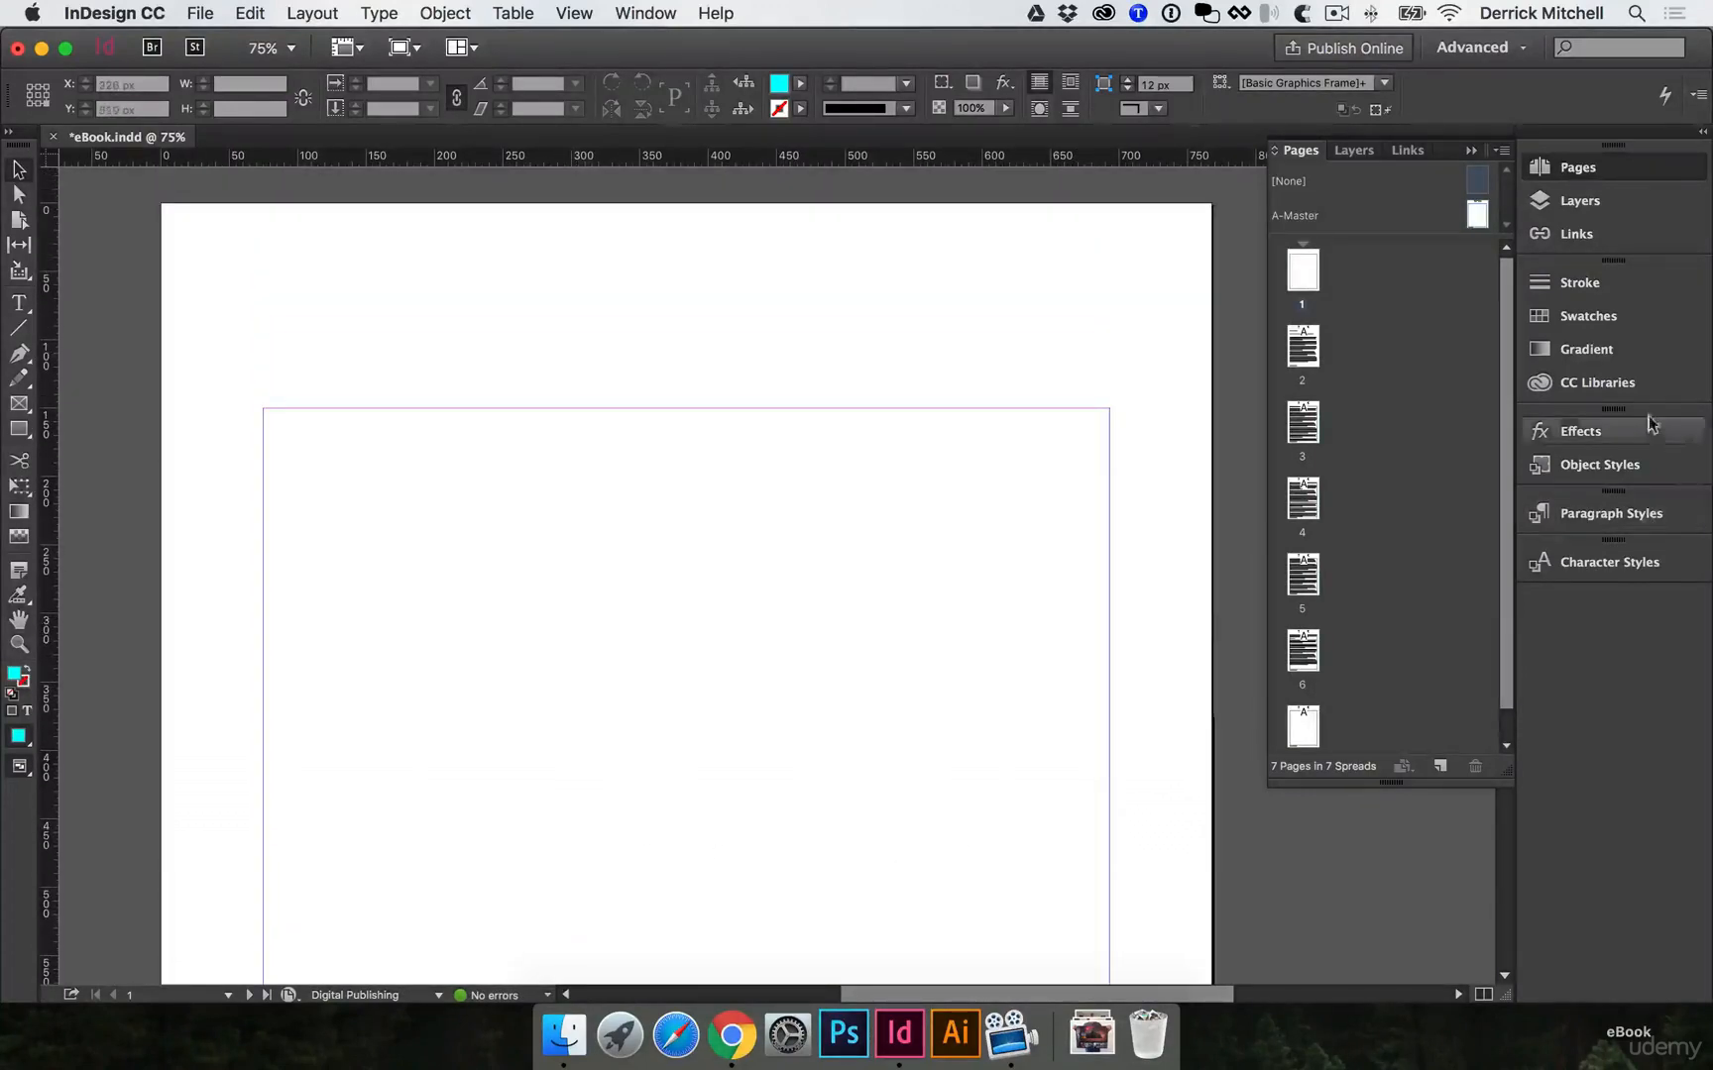
Place the dumbbells-and-sneakers stock image from the MTeam library on page 1 at its full size.
left_click(1579, 383)
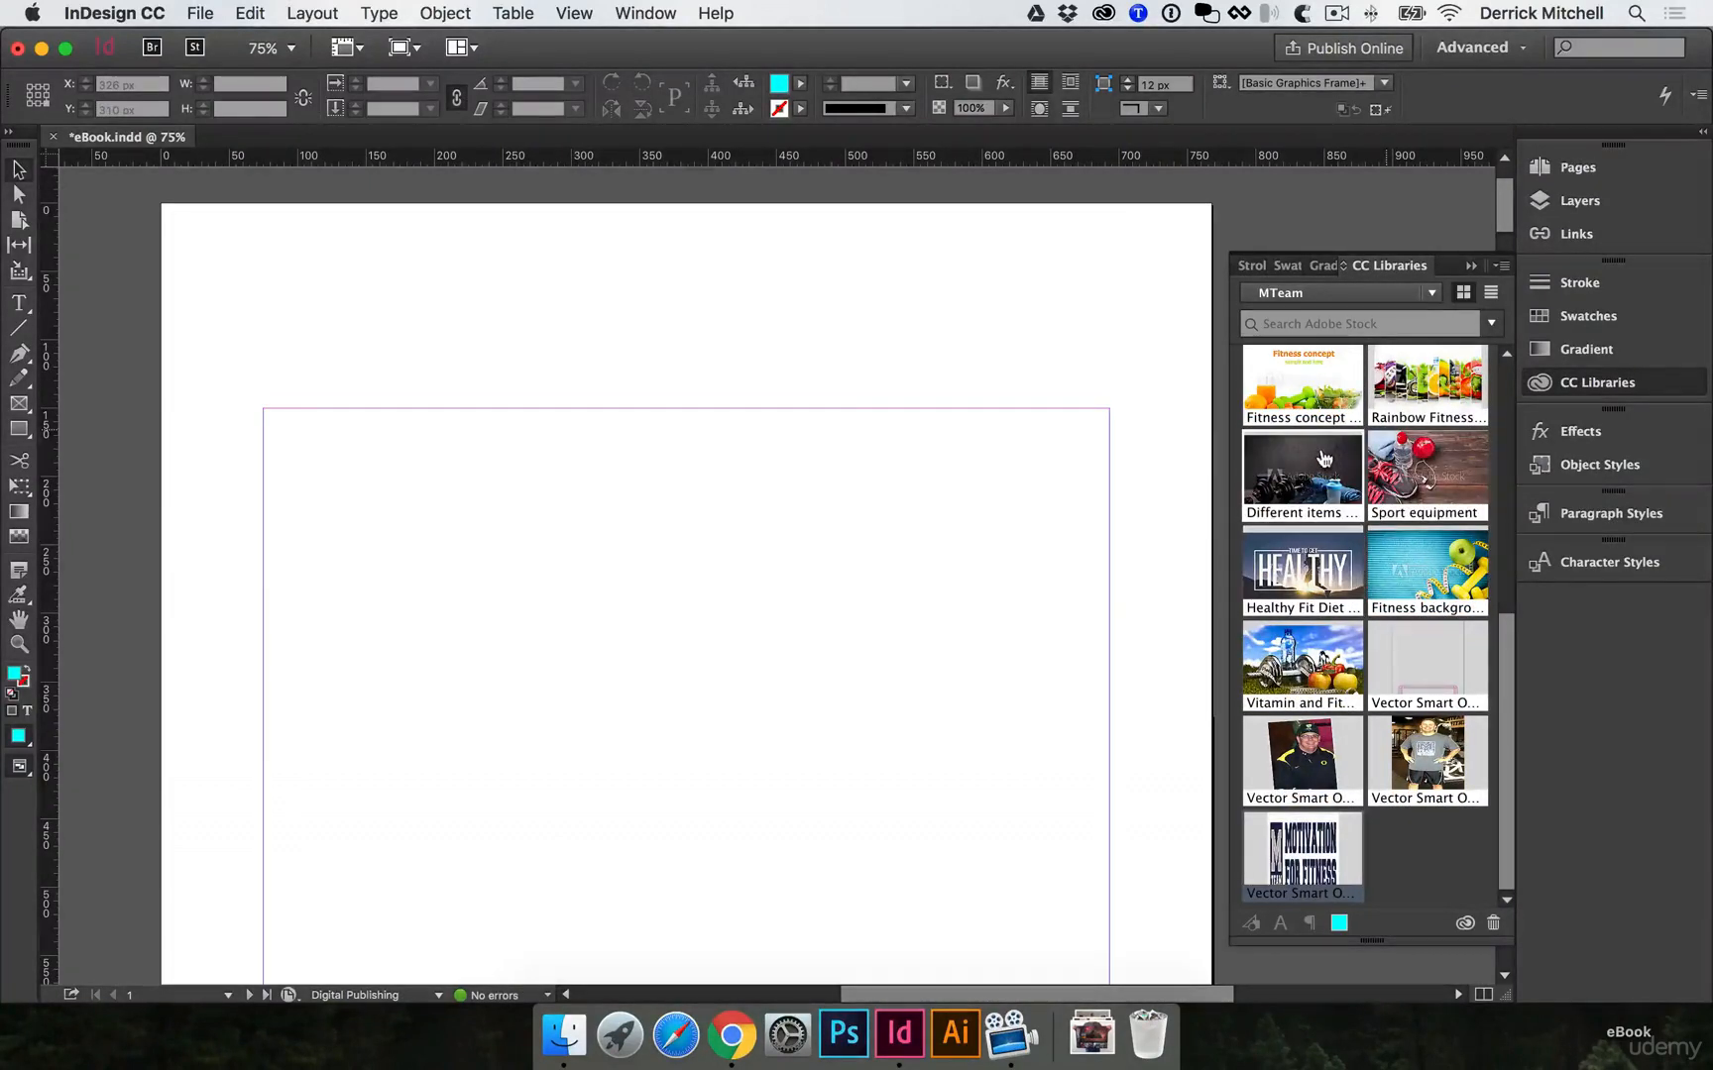
left_click_drag(1323, 458, 409, 454)
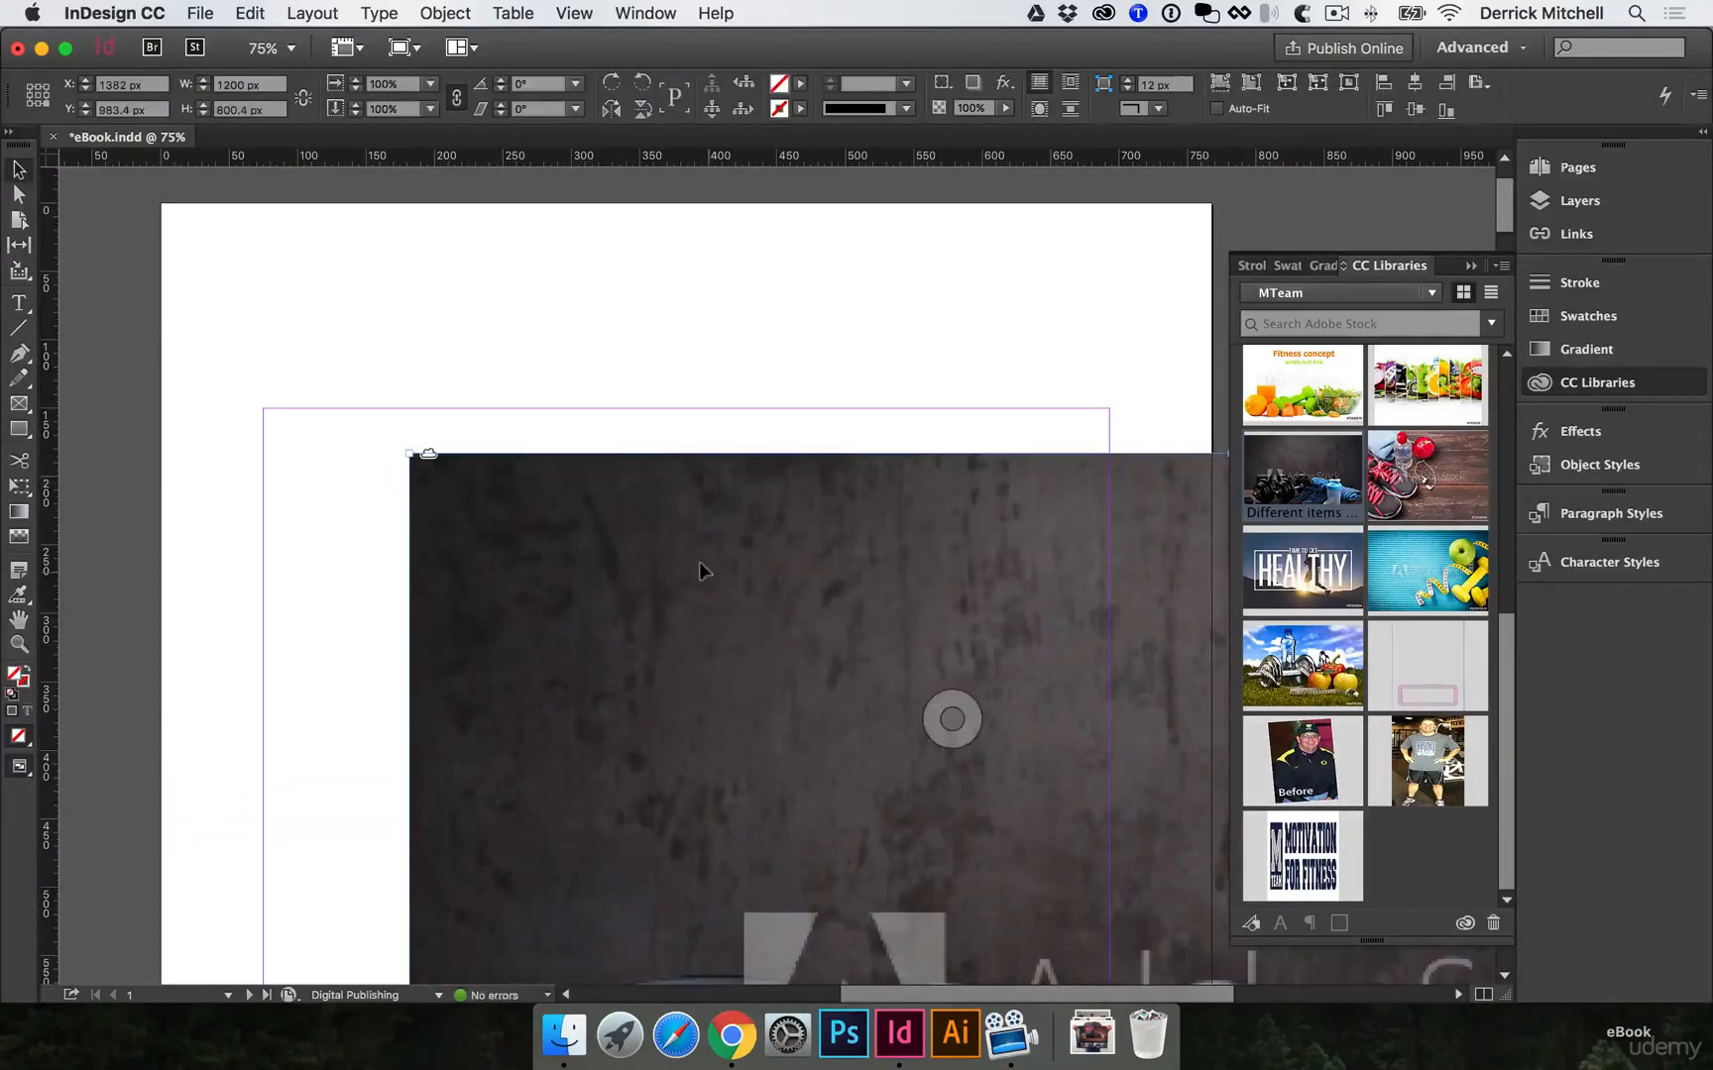
key("super+minus")
key("super+minus")
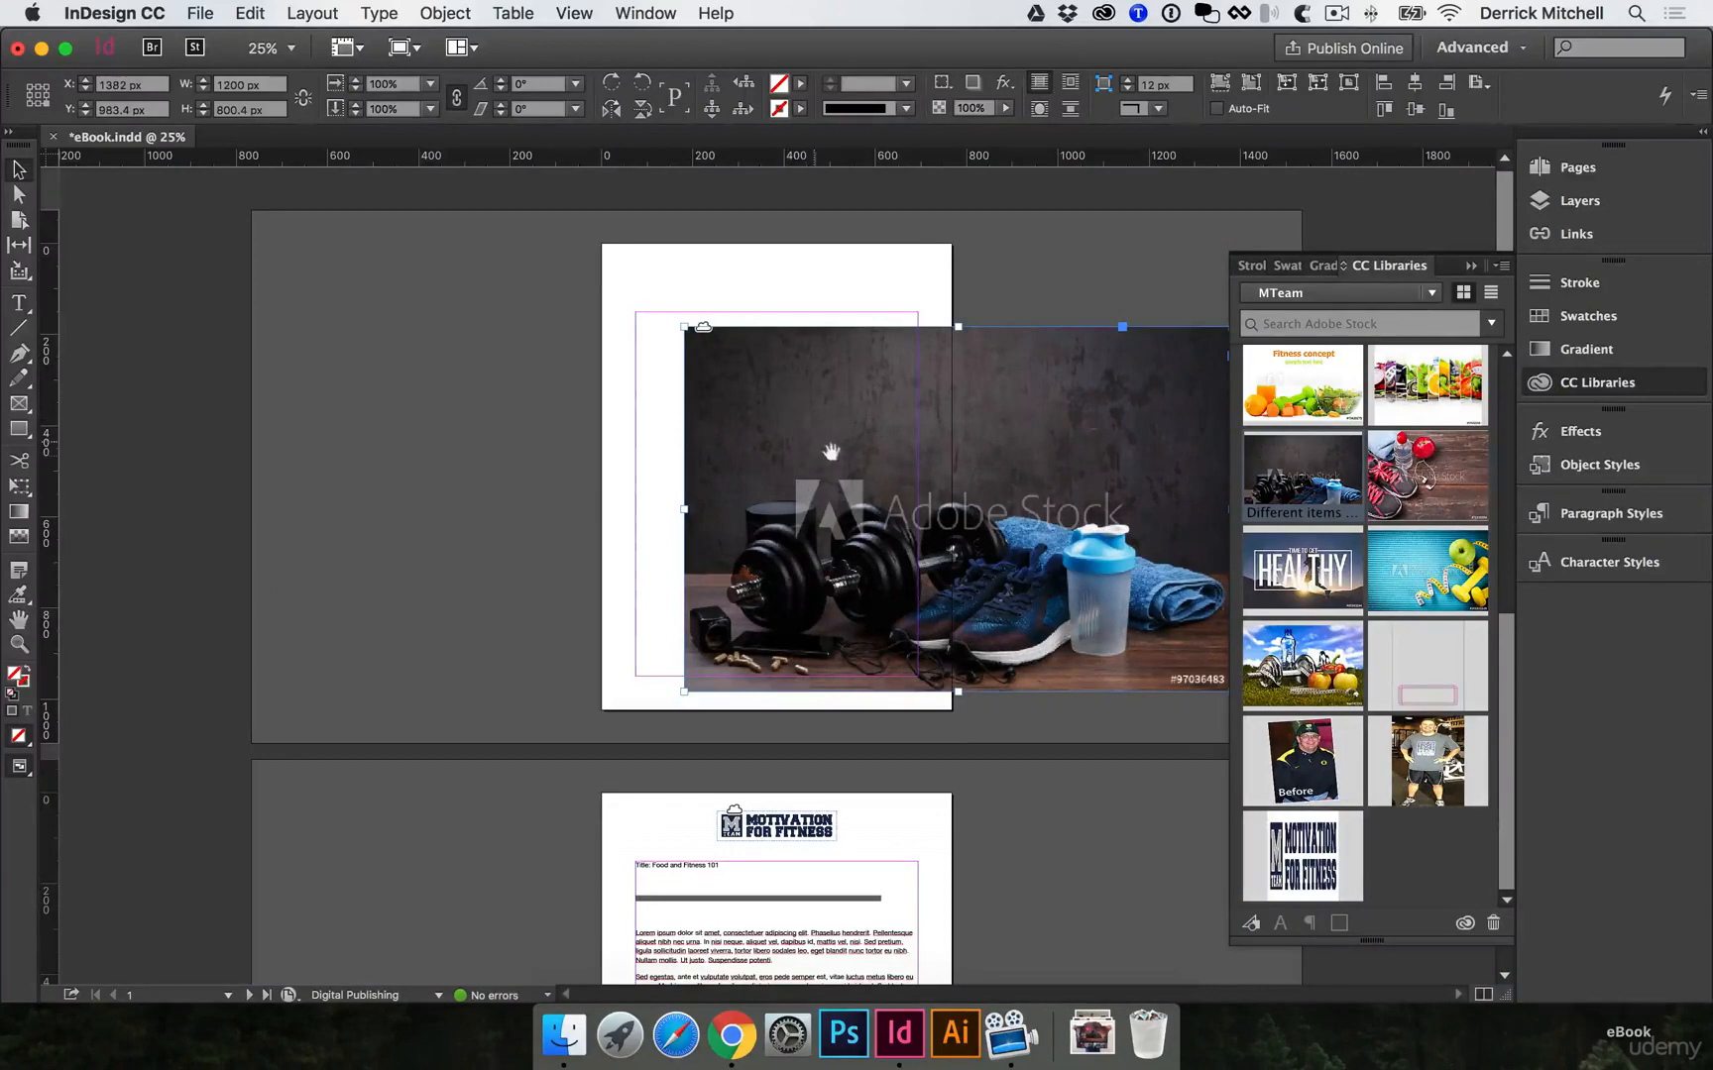
key("super+equal")
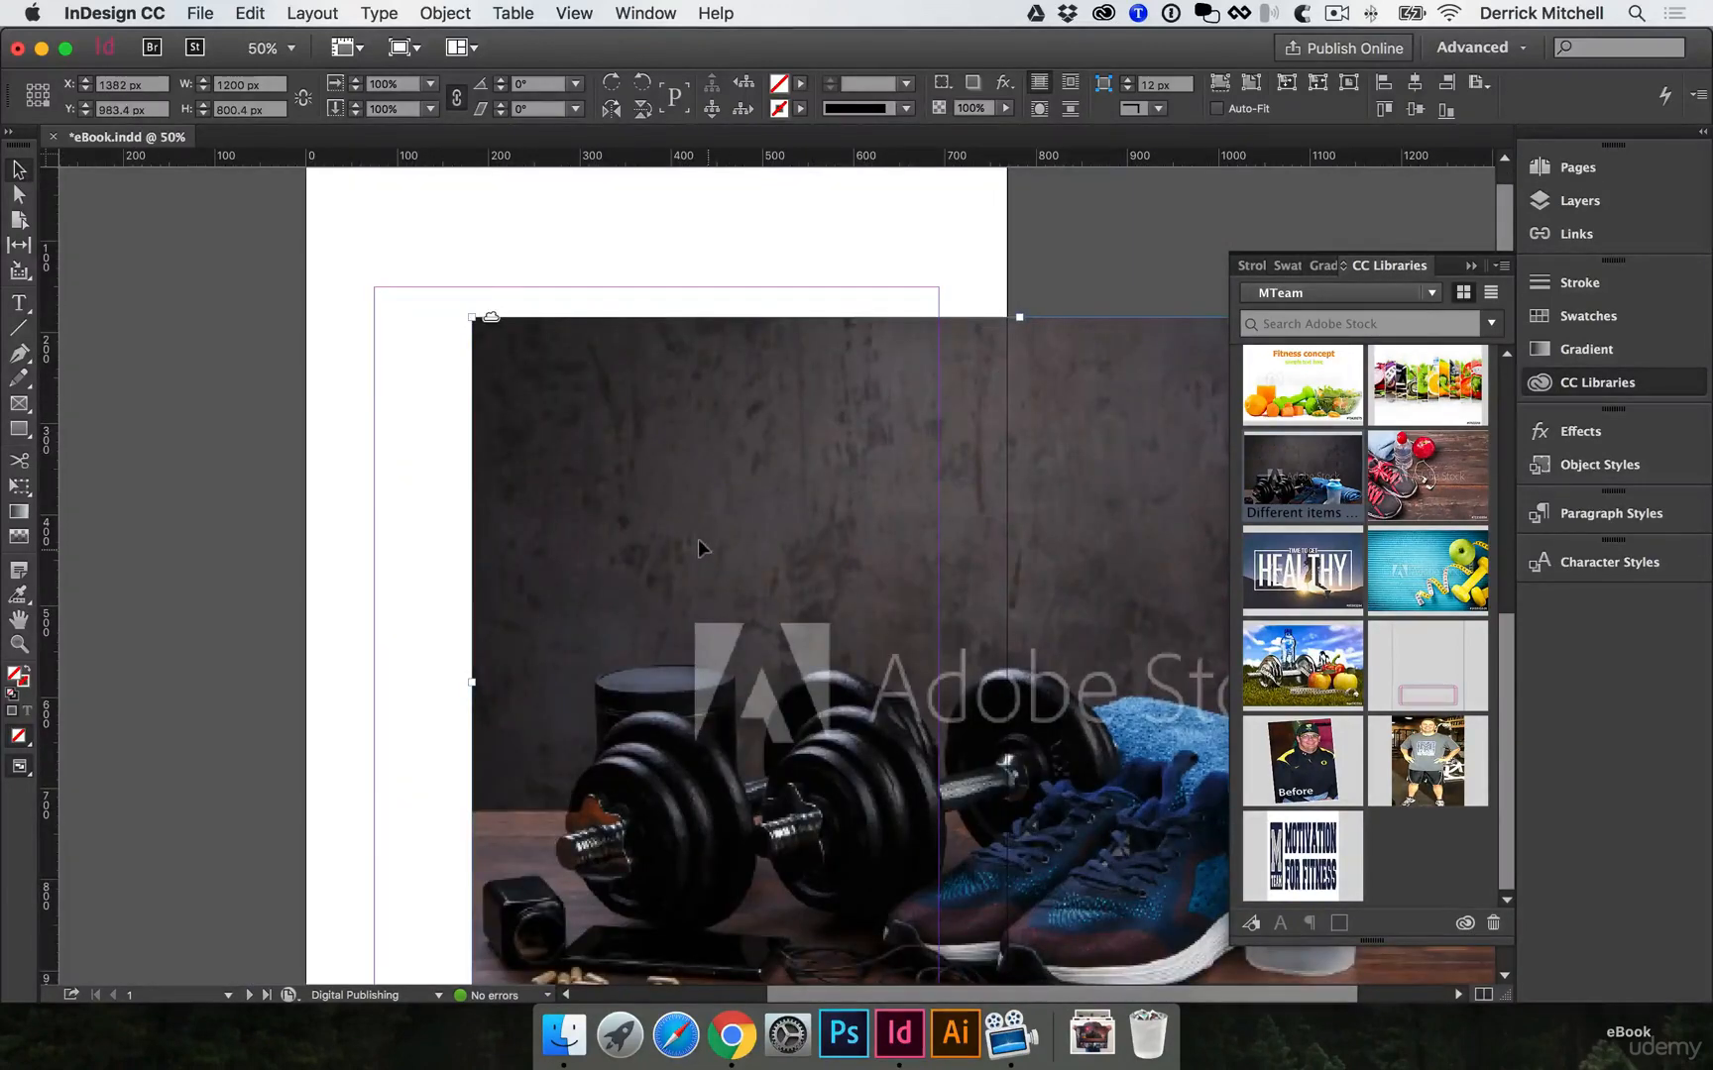
key("super+minus")
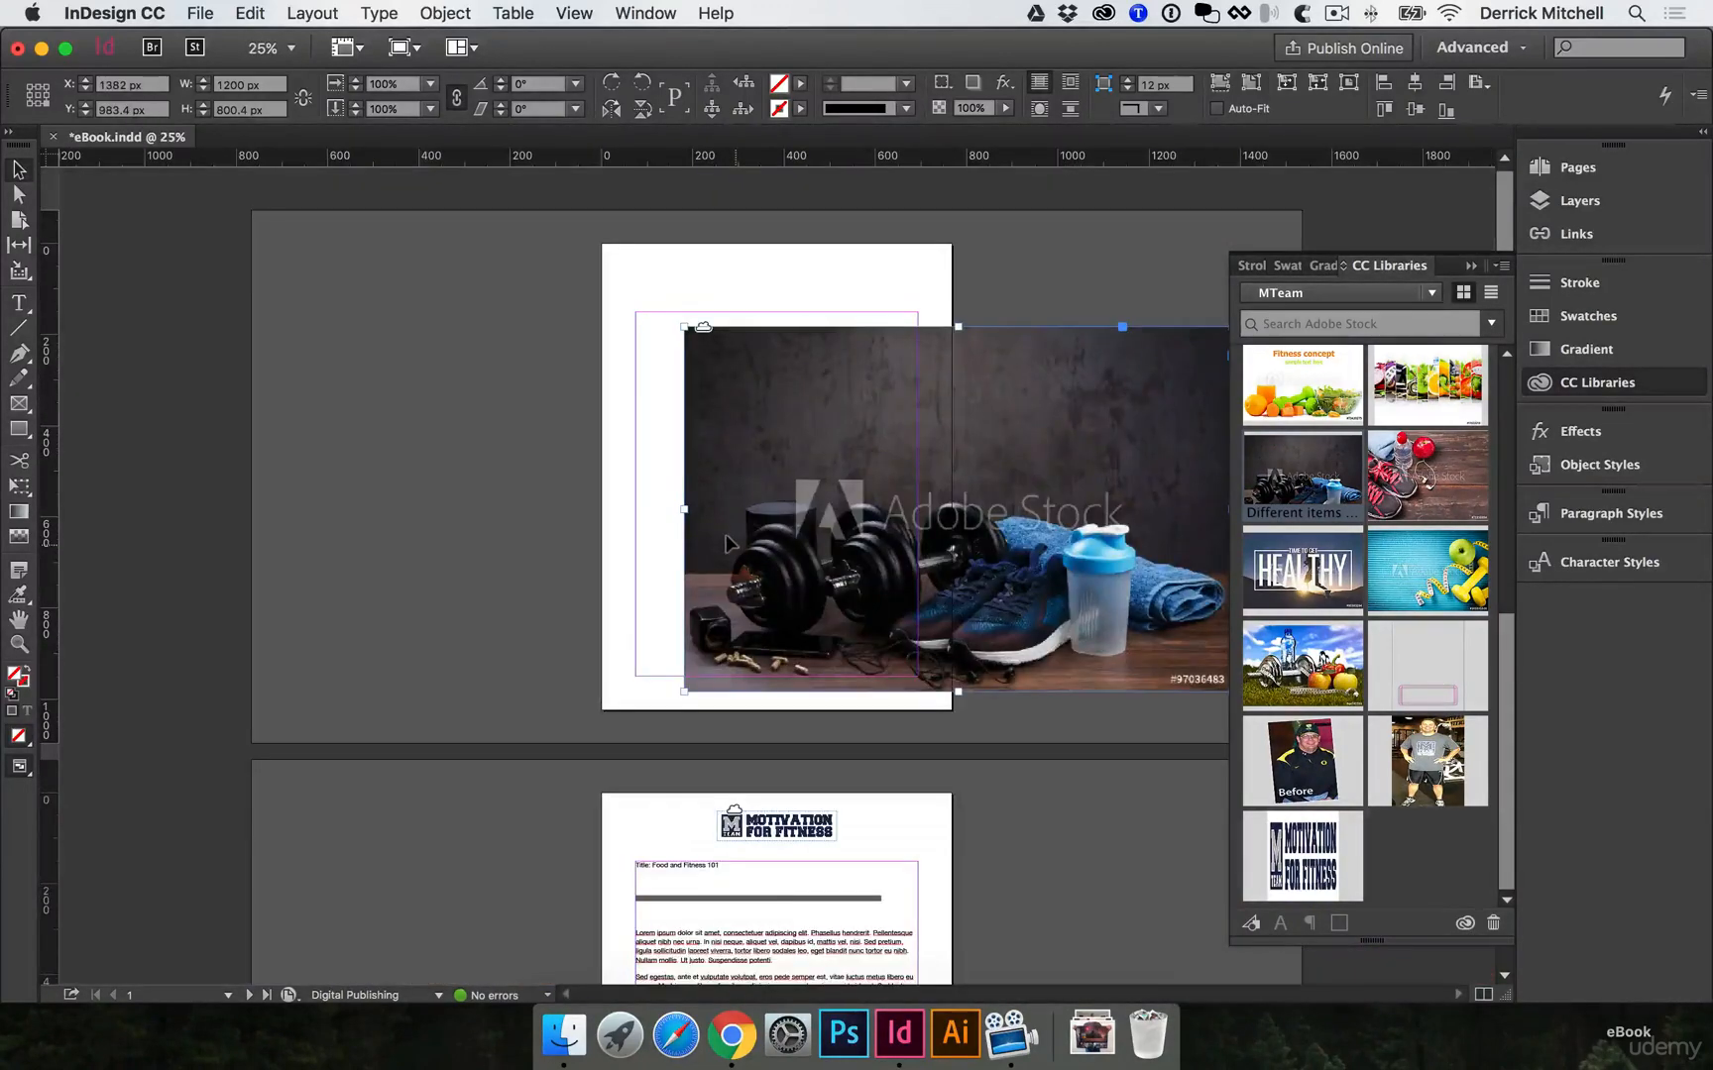
Undo the image placement, try placing it at about 396 by 264 px inside the margins, and undo that too.
key("super+z")
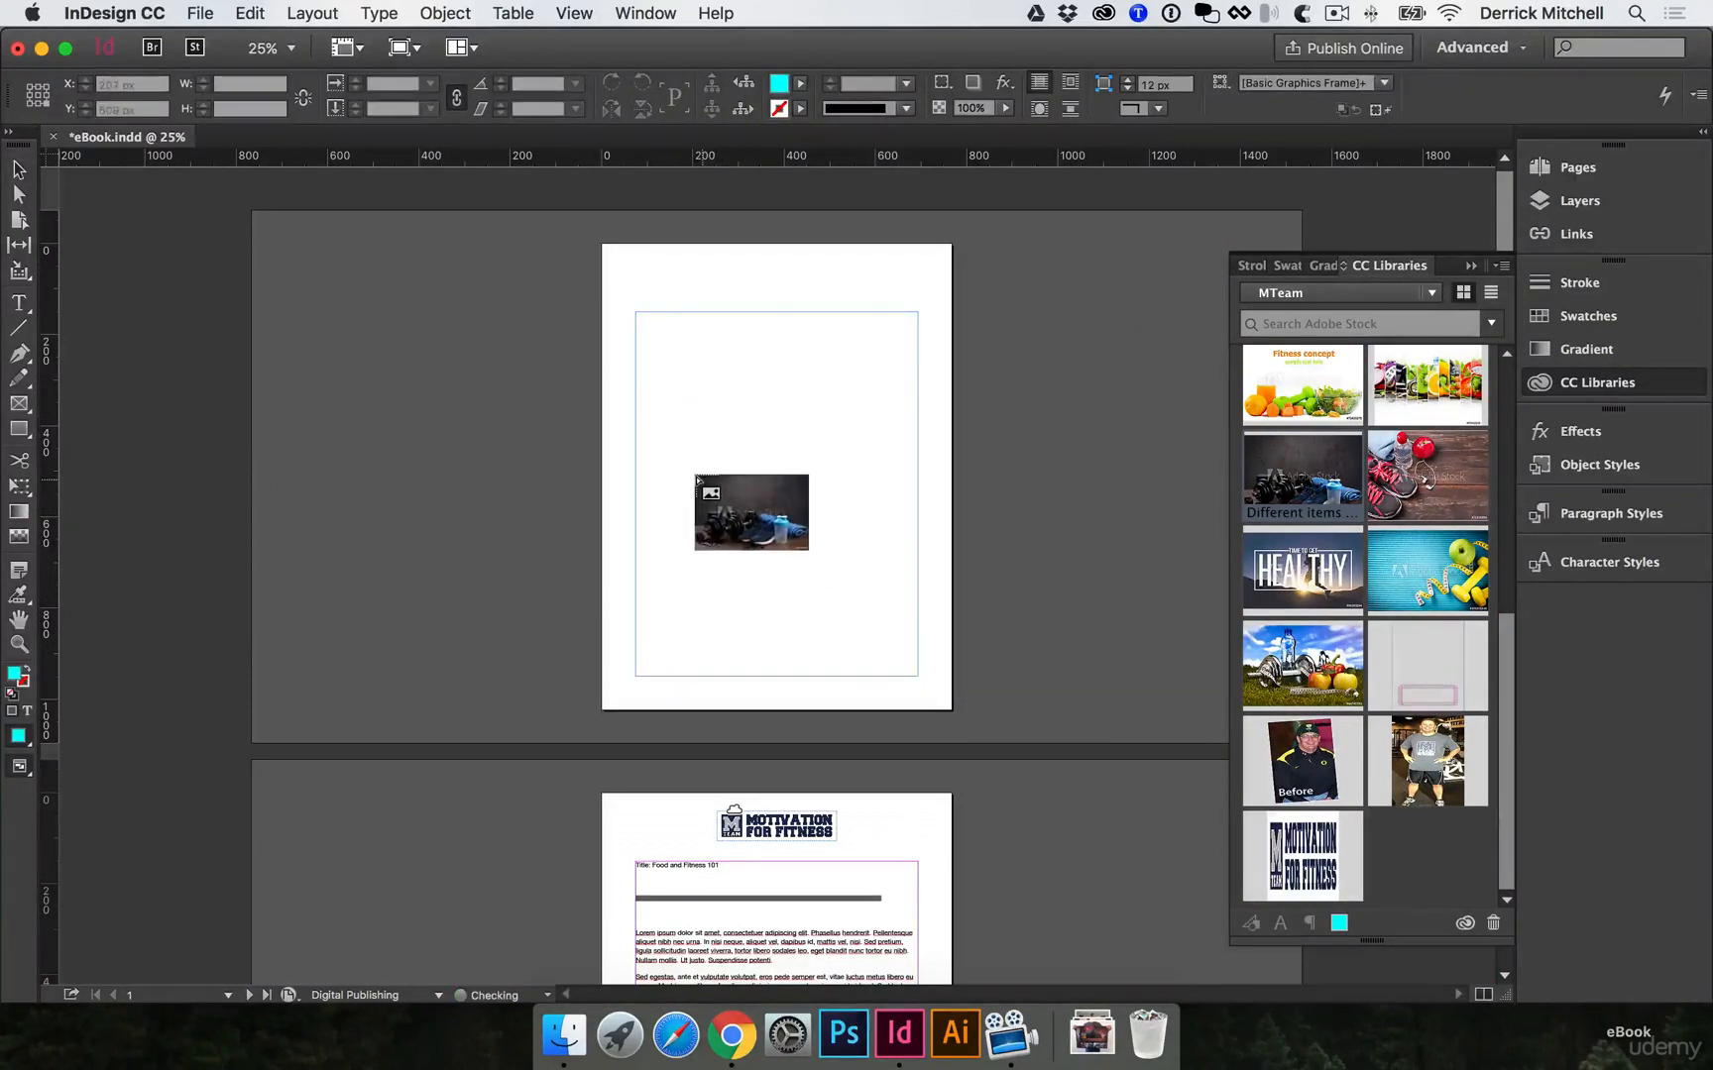
key("space")
left_click(779, 446, "super")
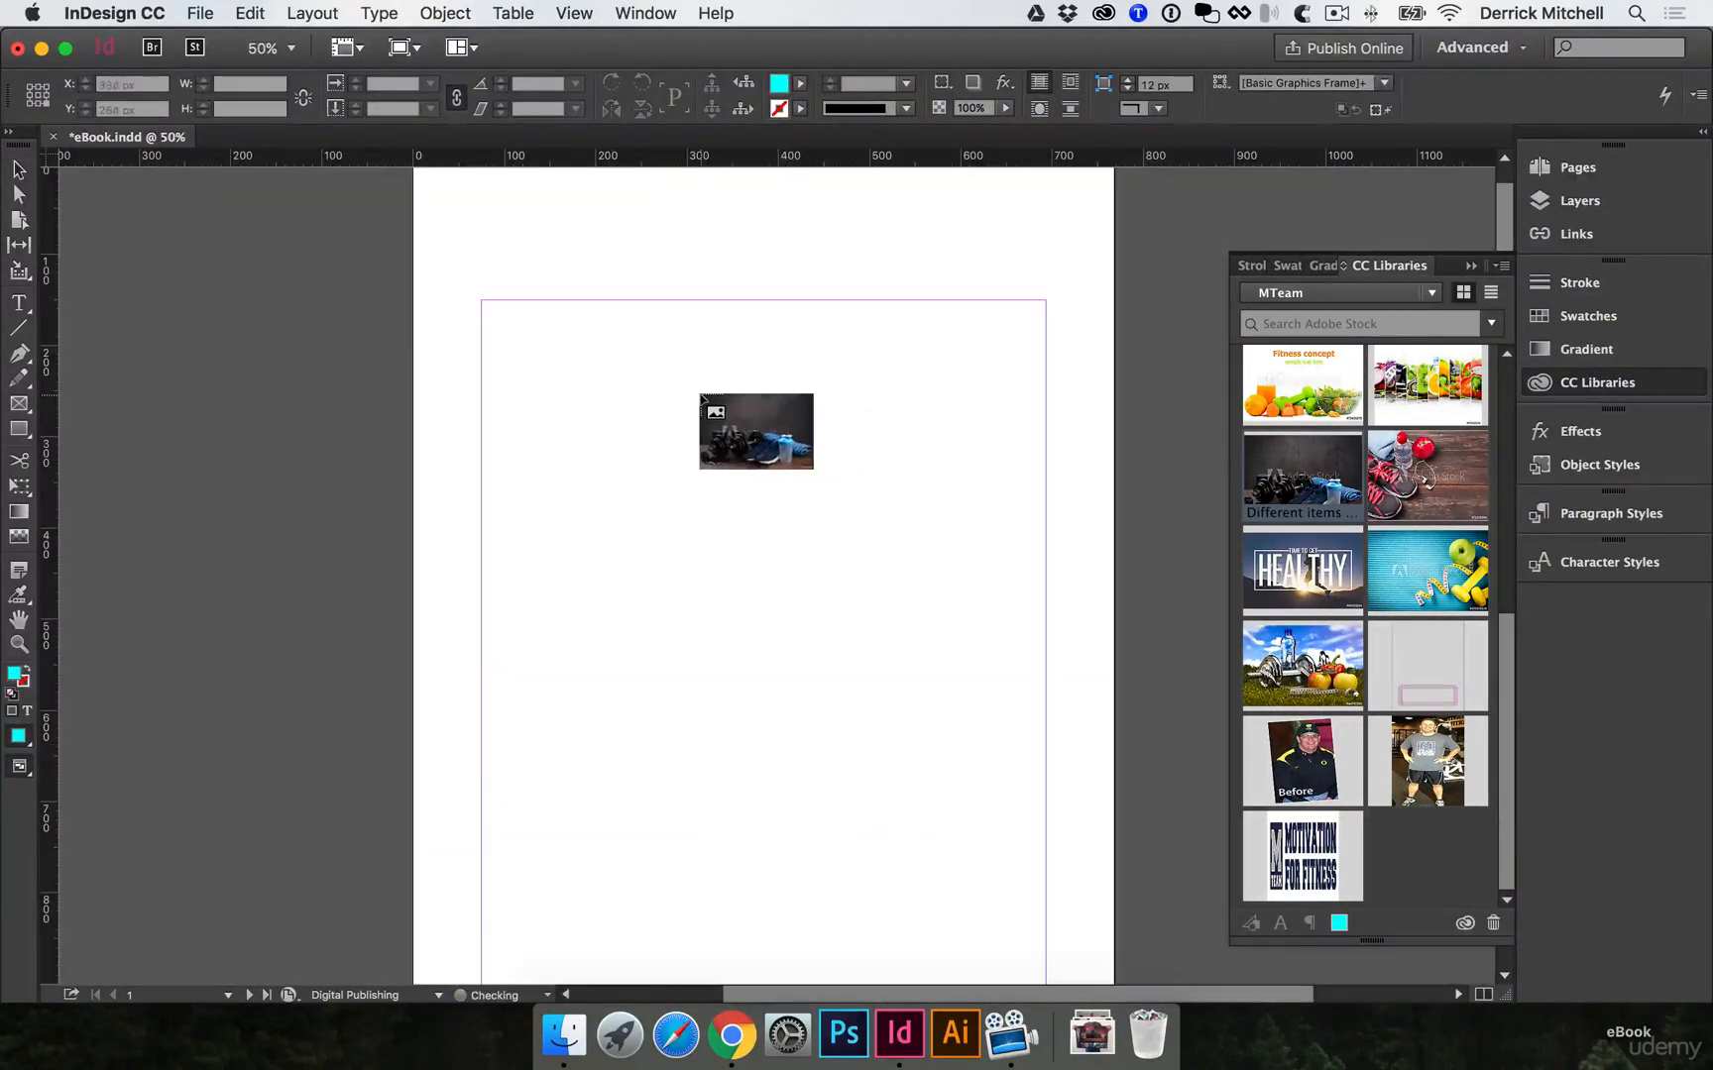
left_click_drag(498, 318, 861, 558)
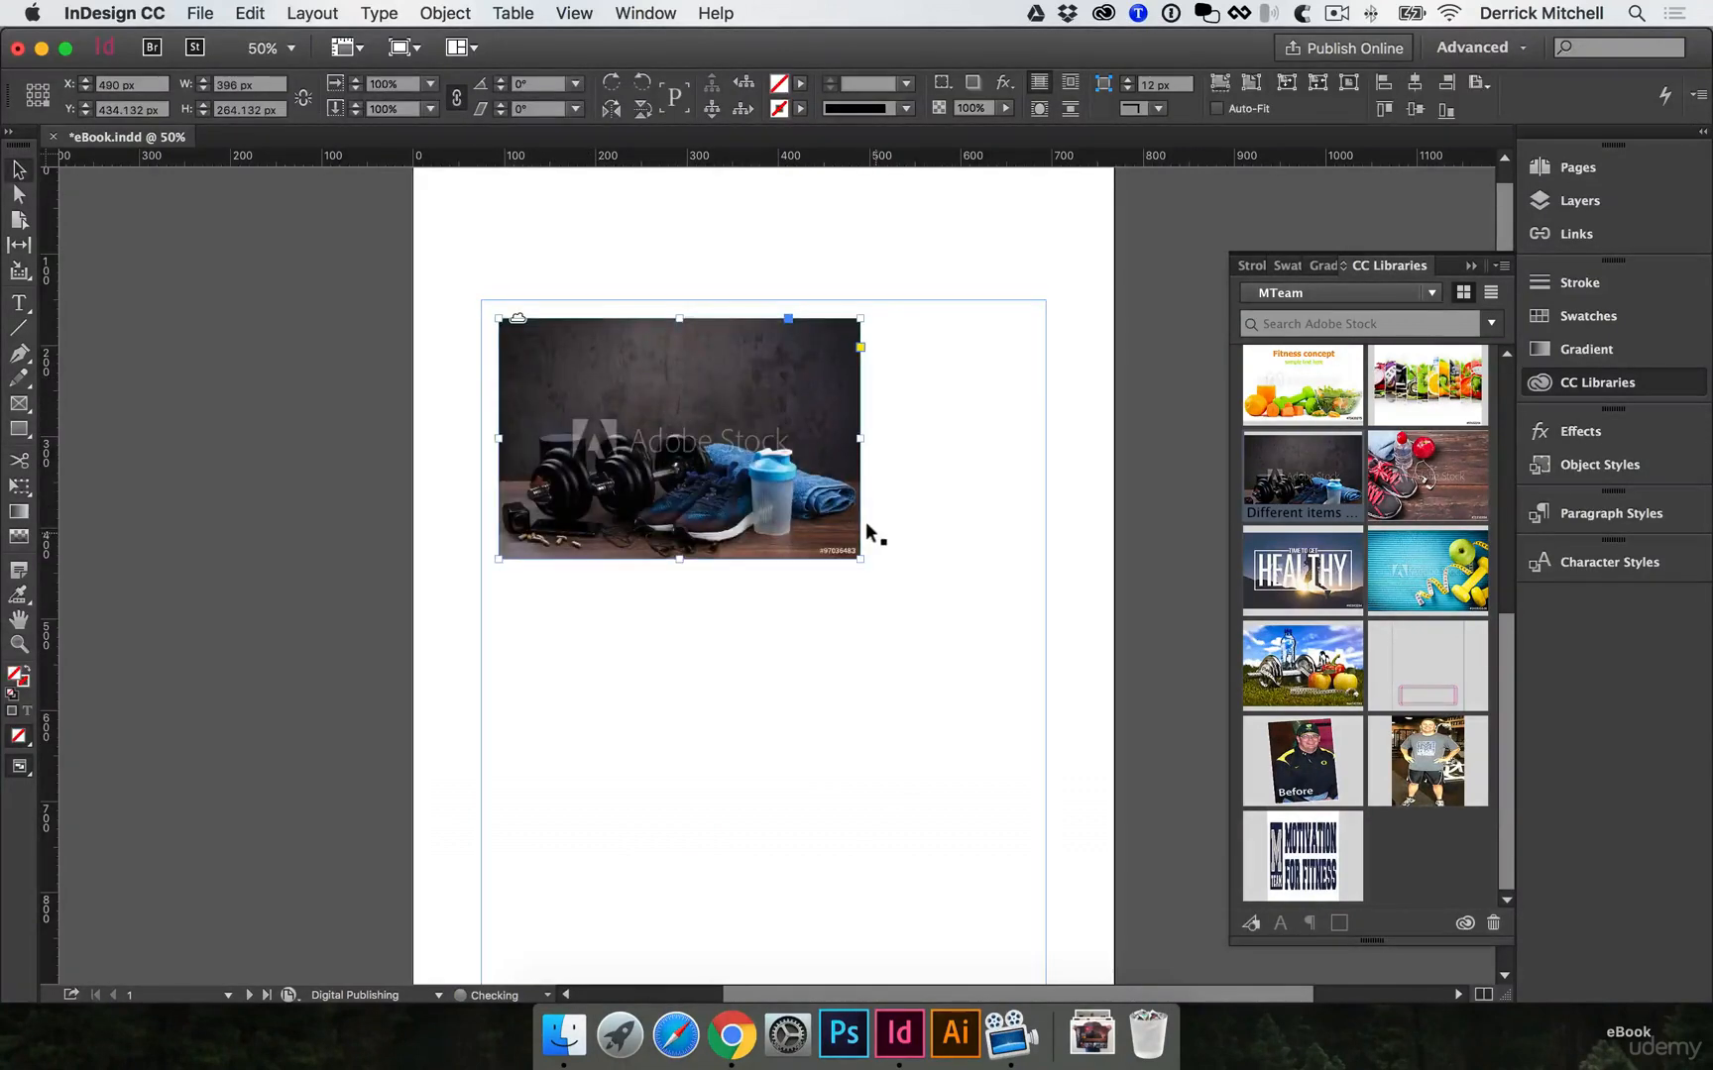
key("super+z")
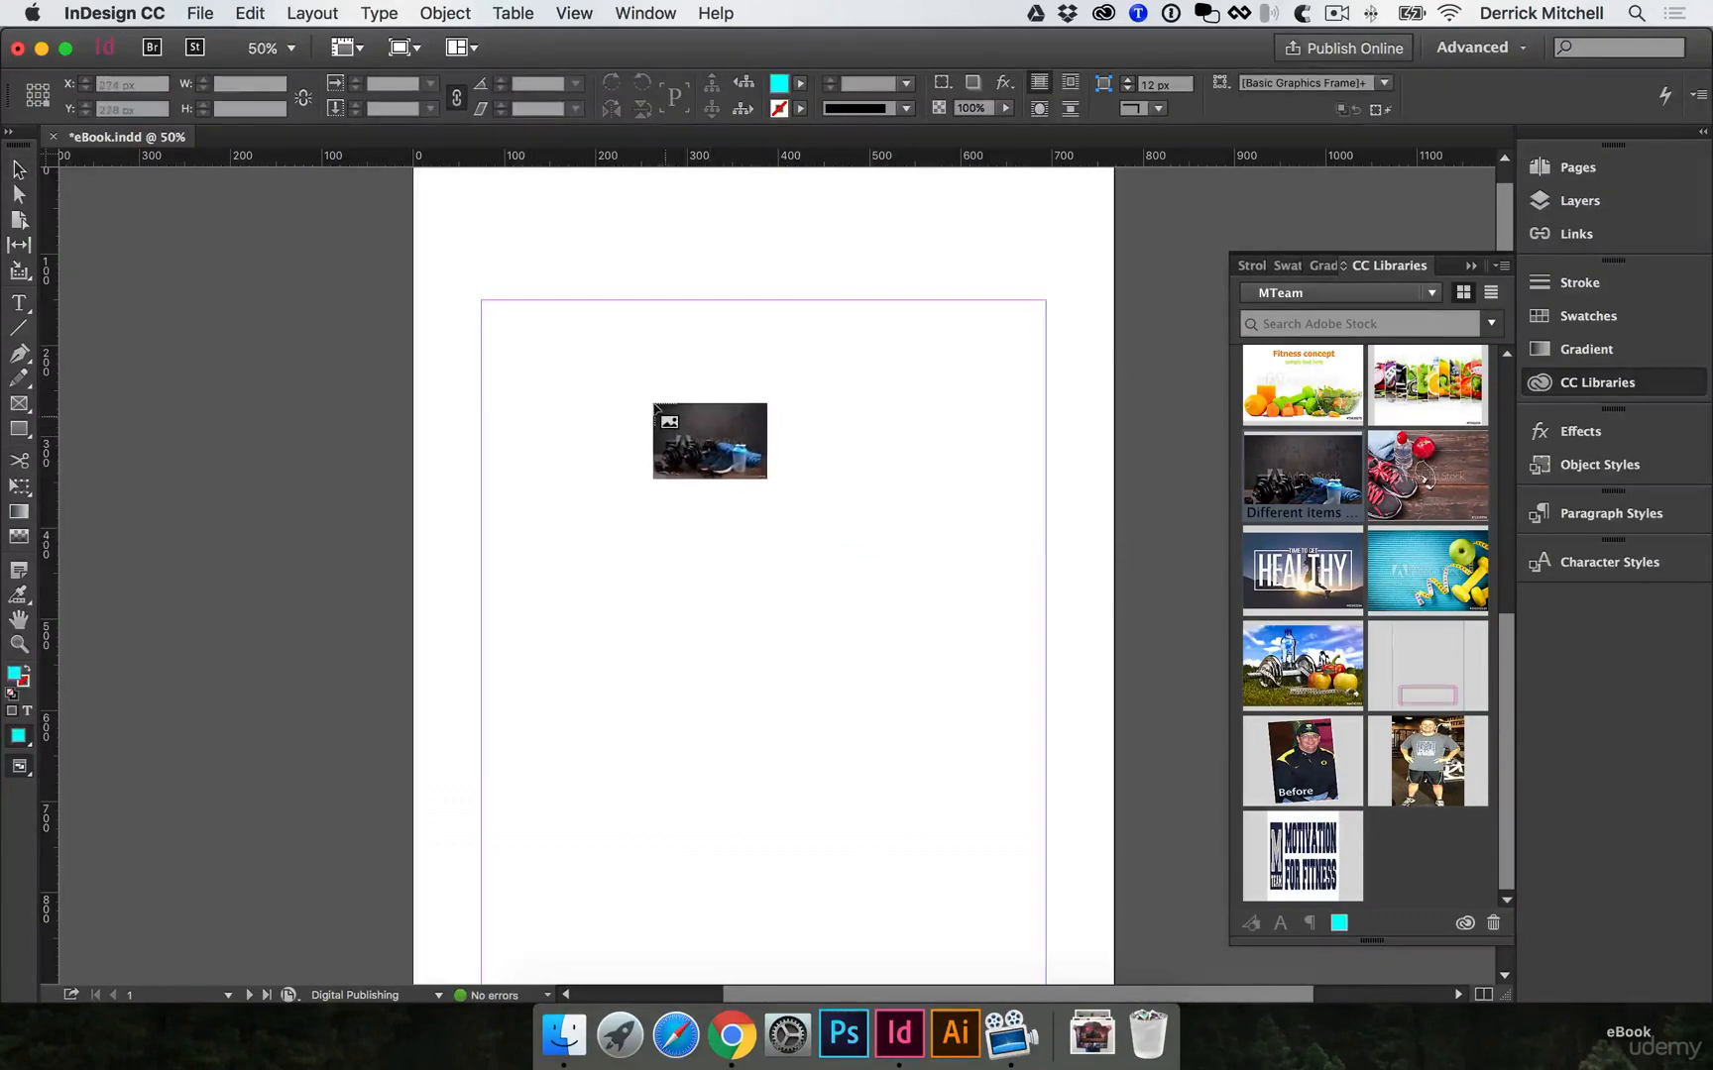
Place the loaded image at full size on page 1 and move it to span the page's width.
left_click(537, 266)
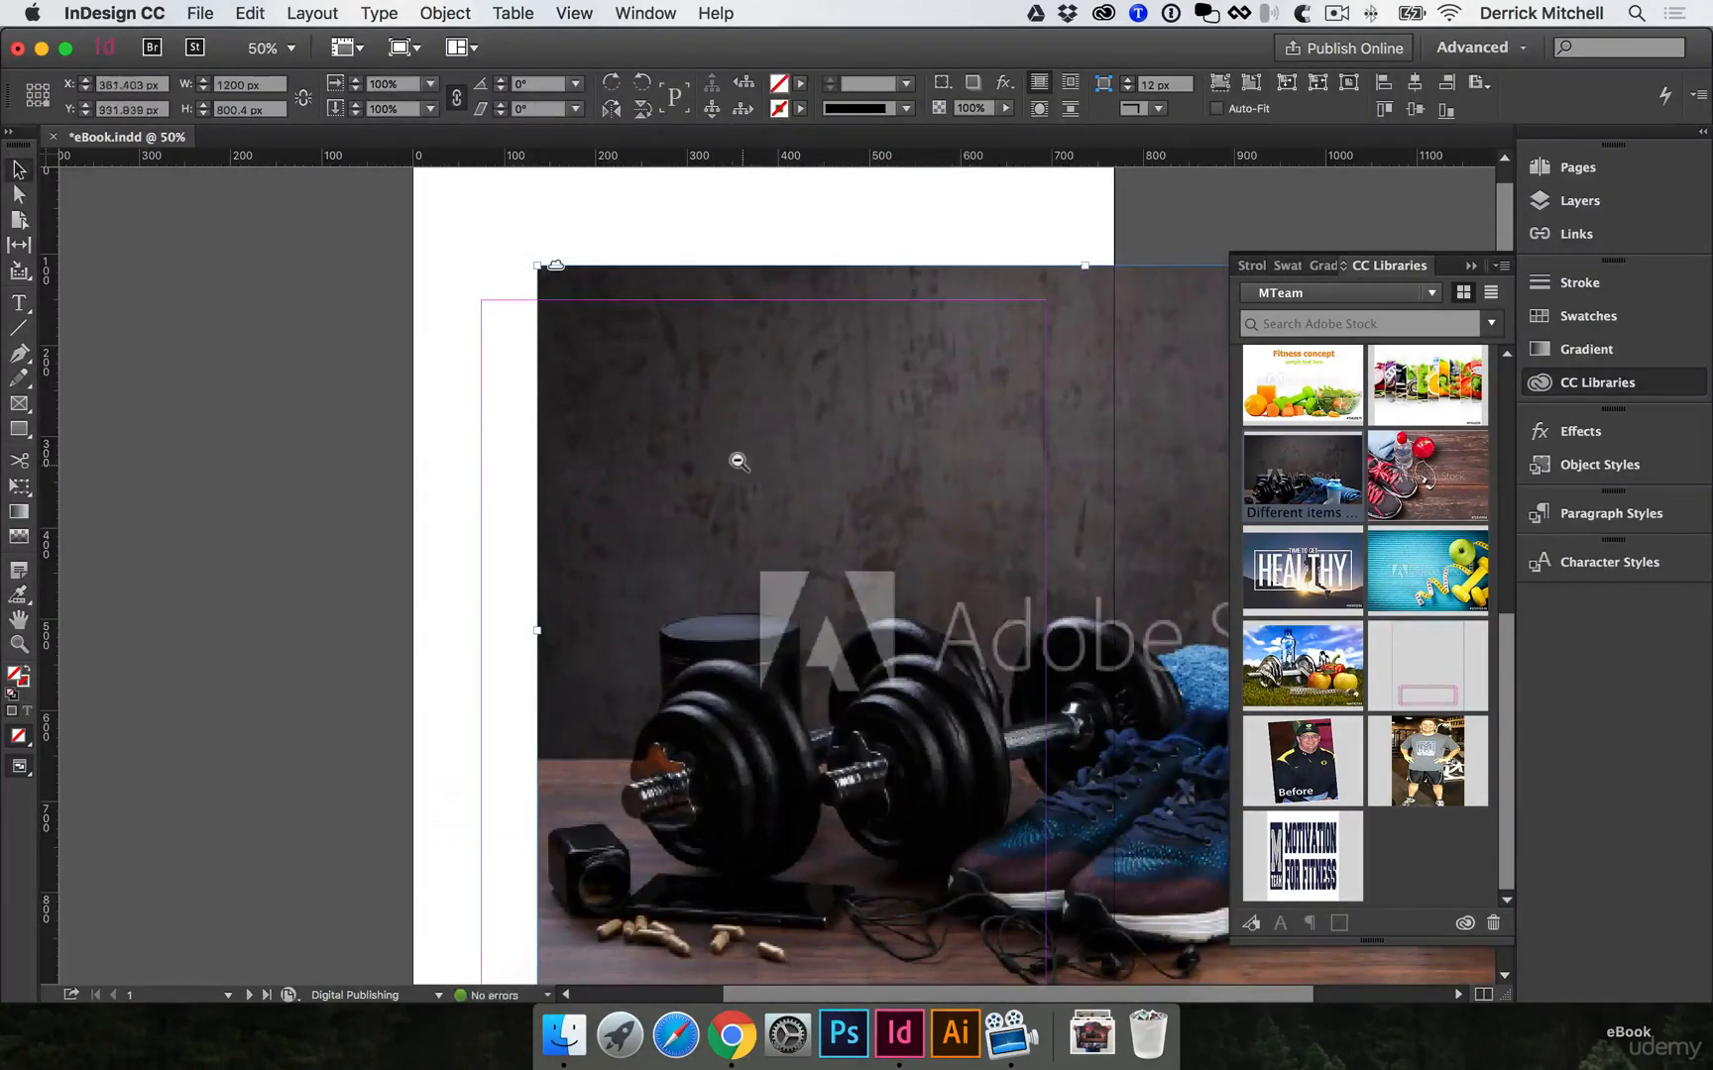
key("super+minus")
left_click_drag(793, 444, 705, 456)
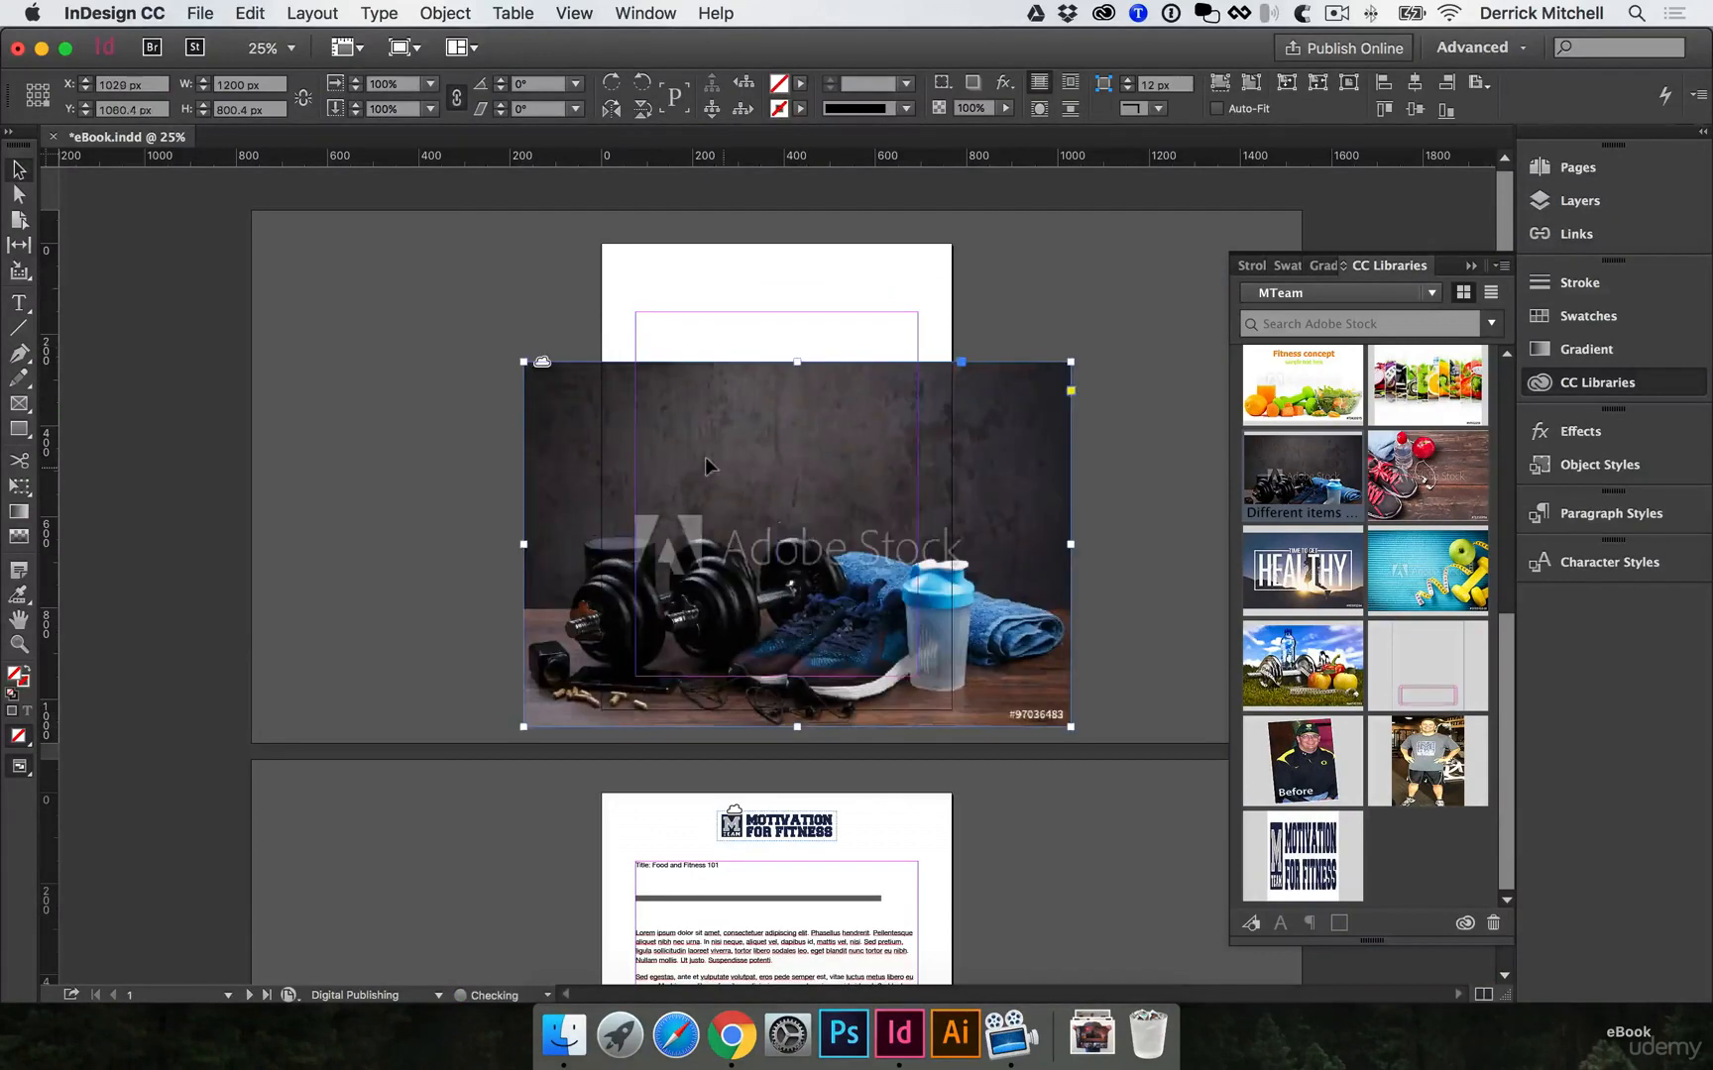
Scale the cover image up proportionally to about 1650 by 1100 px so it covers the whole page.
left_click(20, 488)
left_click_drag(1068, 359, 1232, 206)
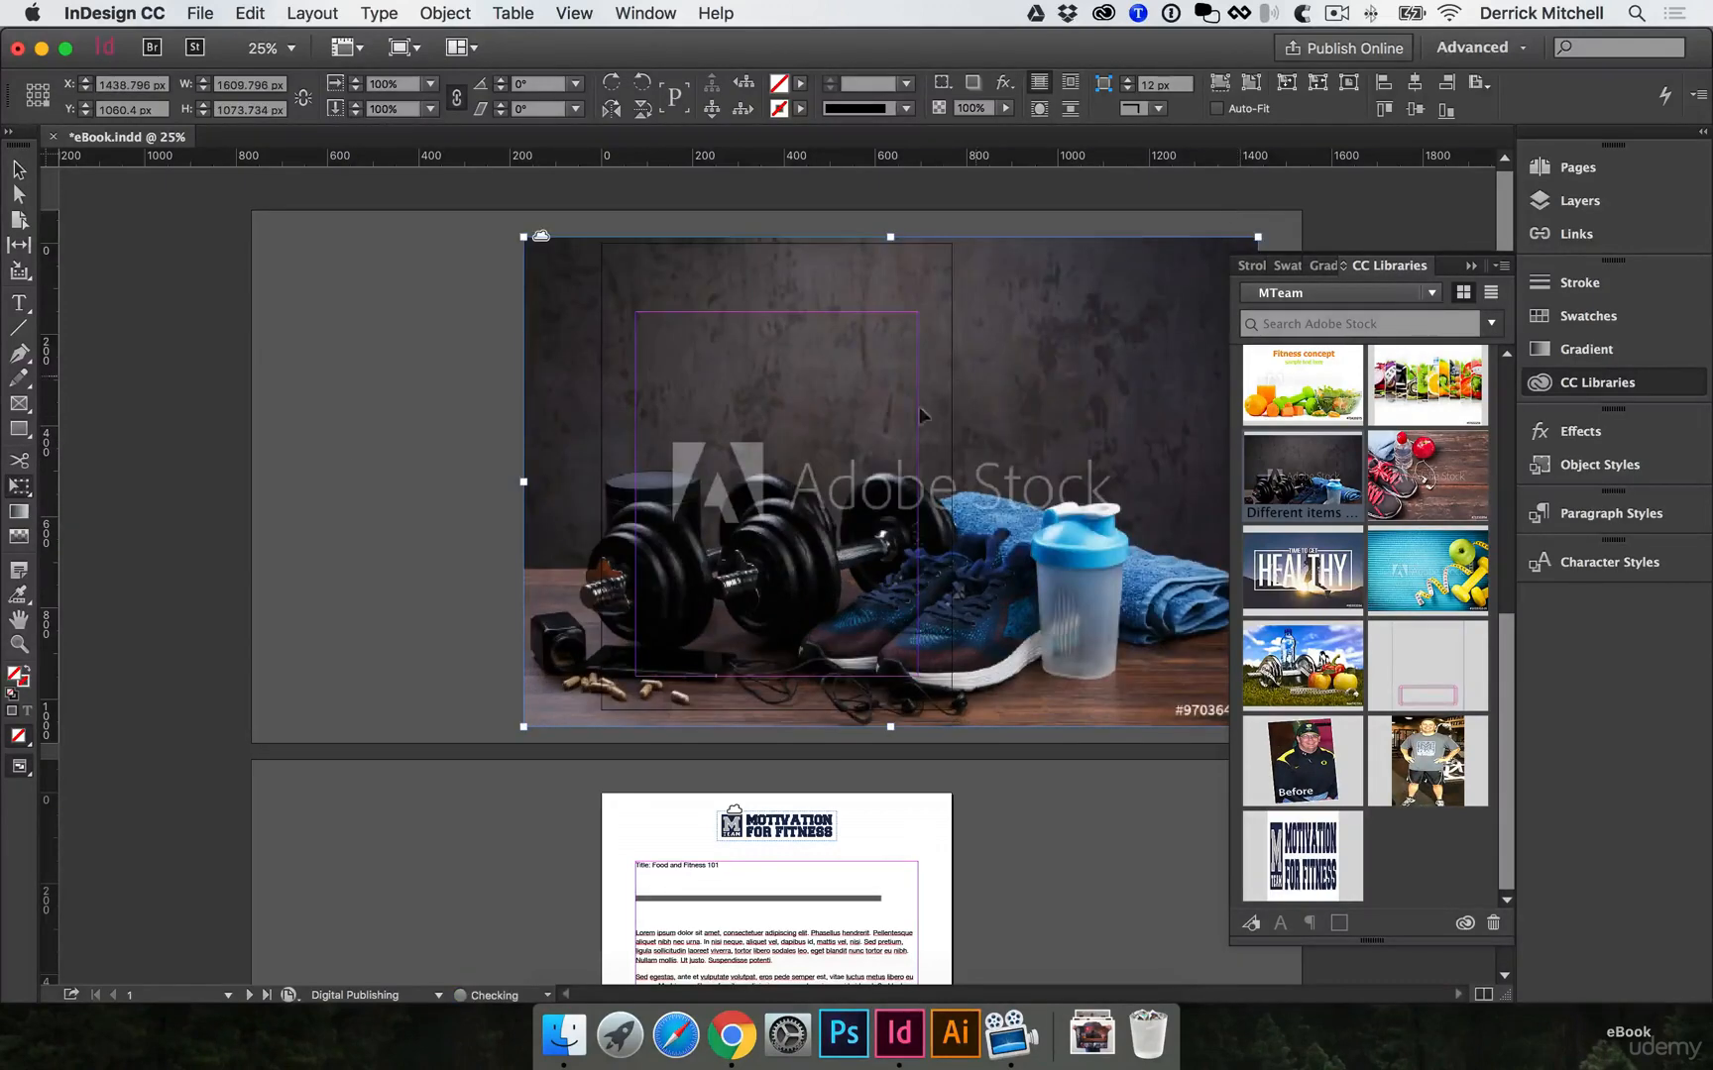
key("v")
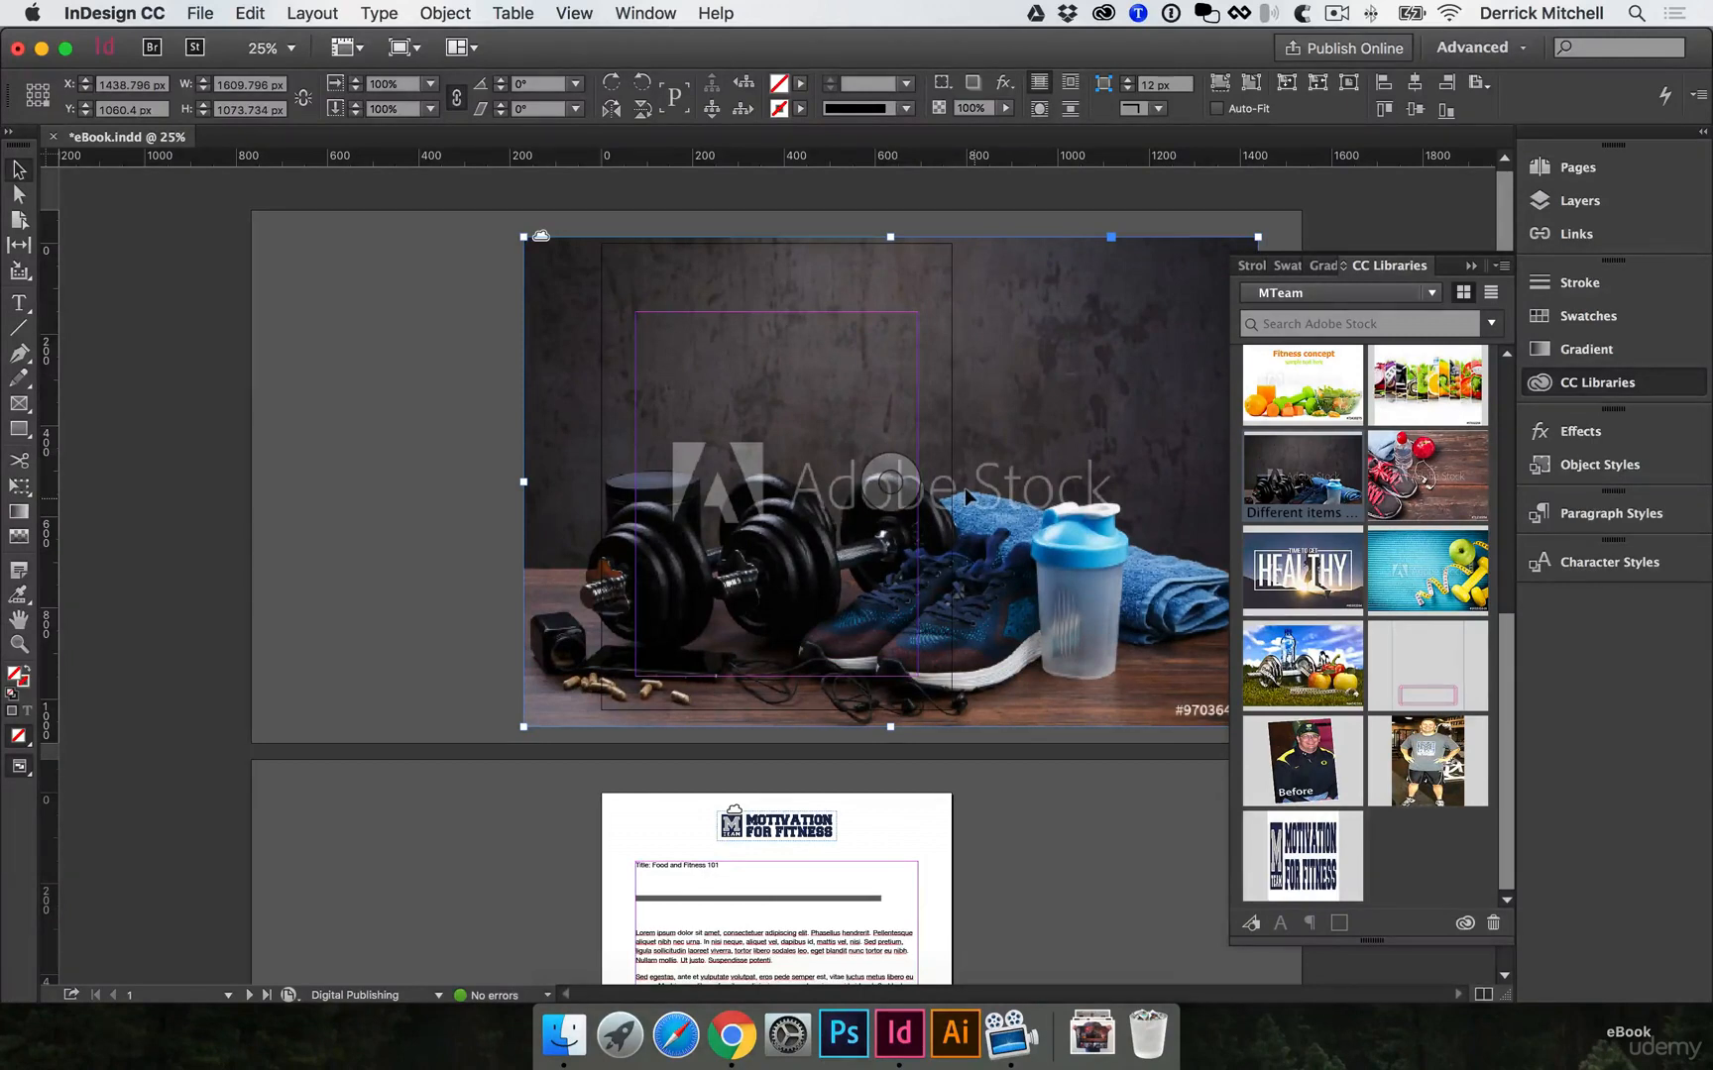
left_click(1574, 385)
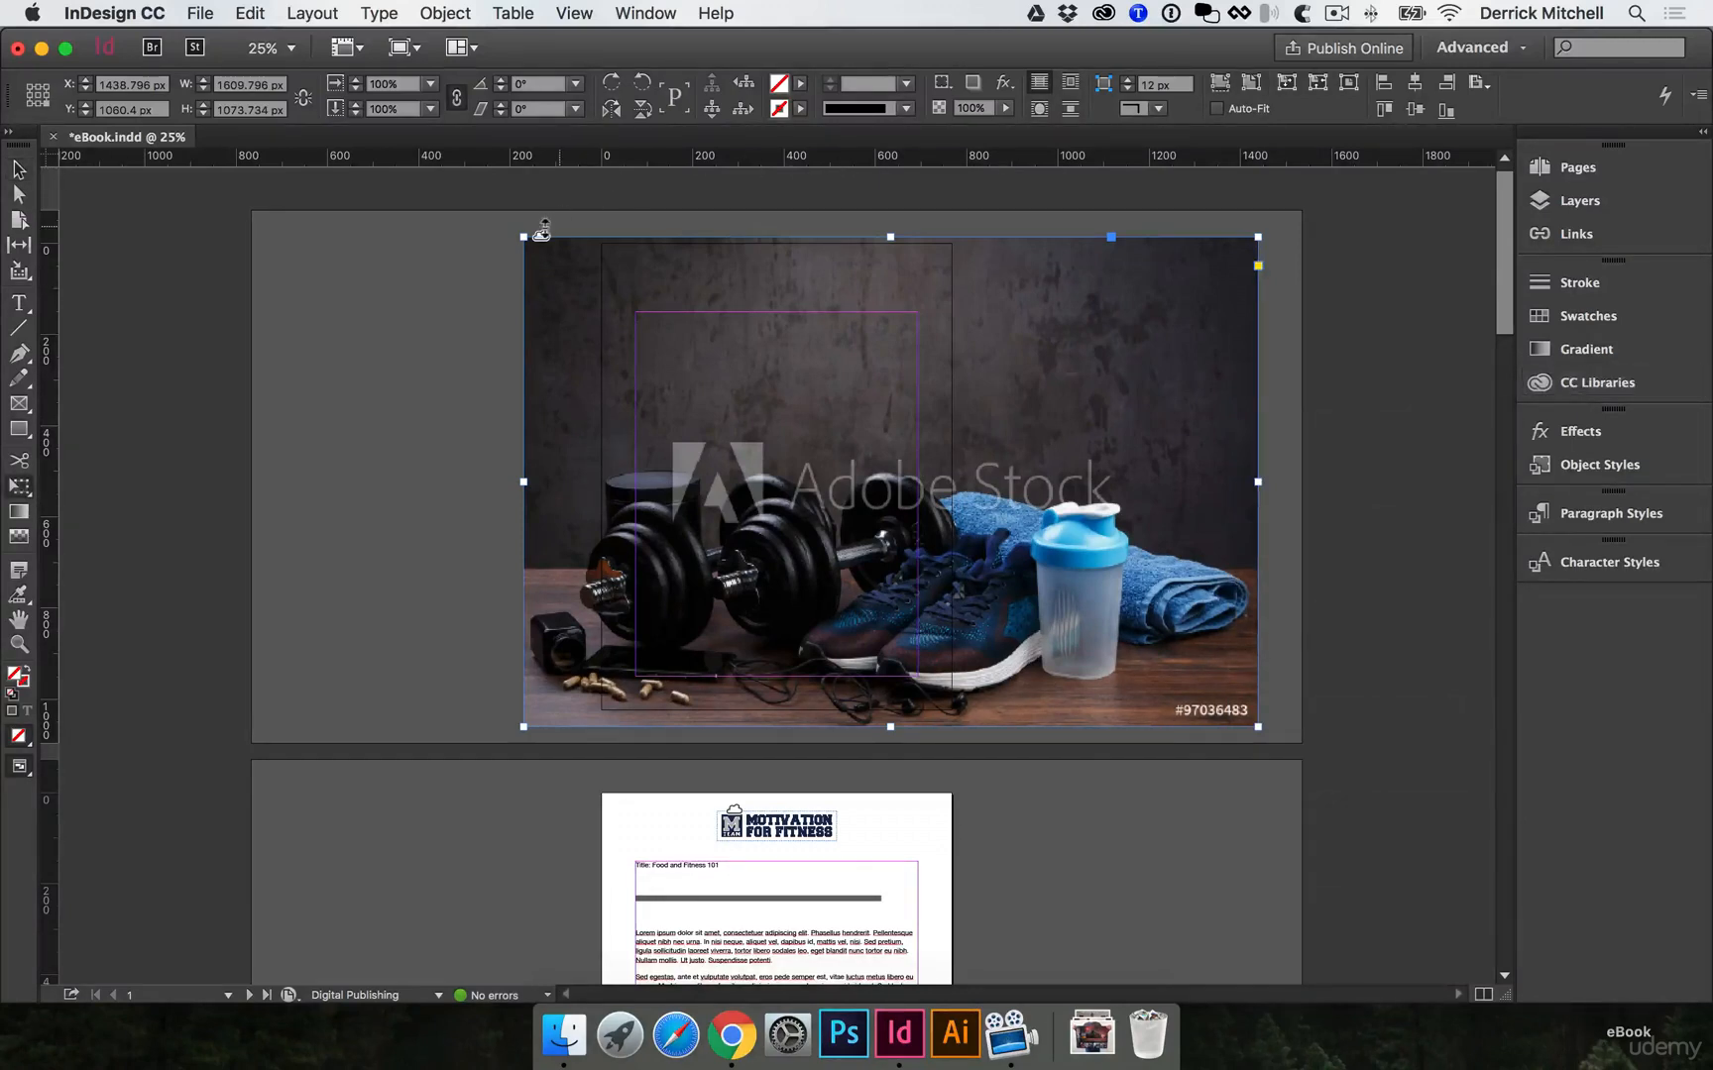
left_click_drag(517, 230, 499, 216)
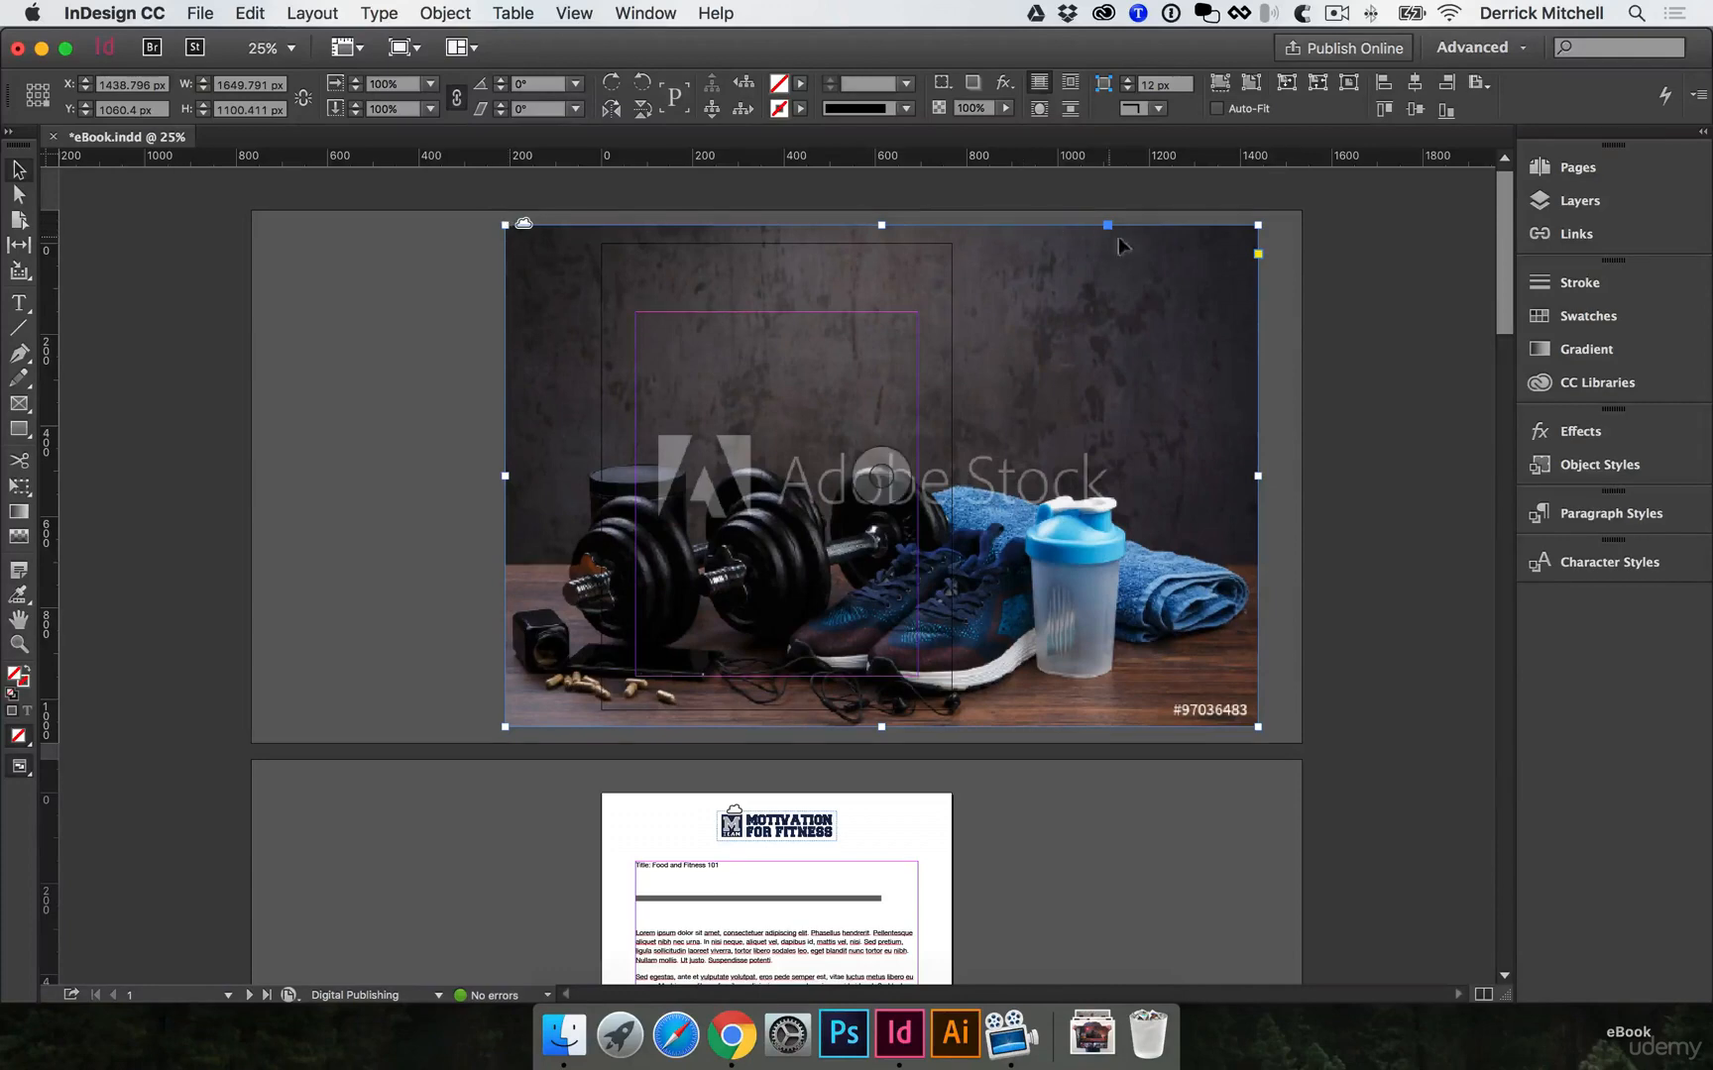
key("super+equal")
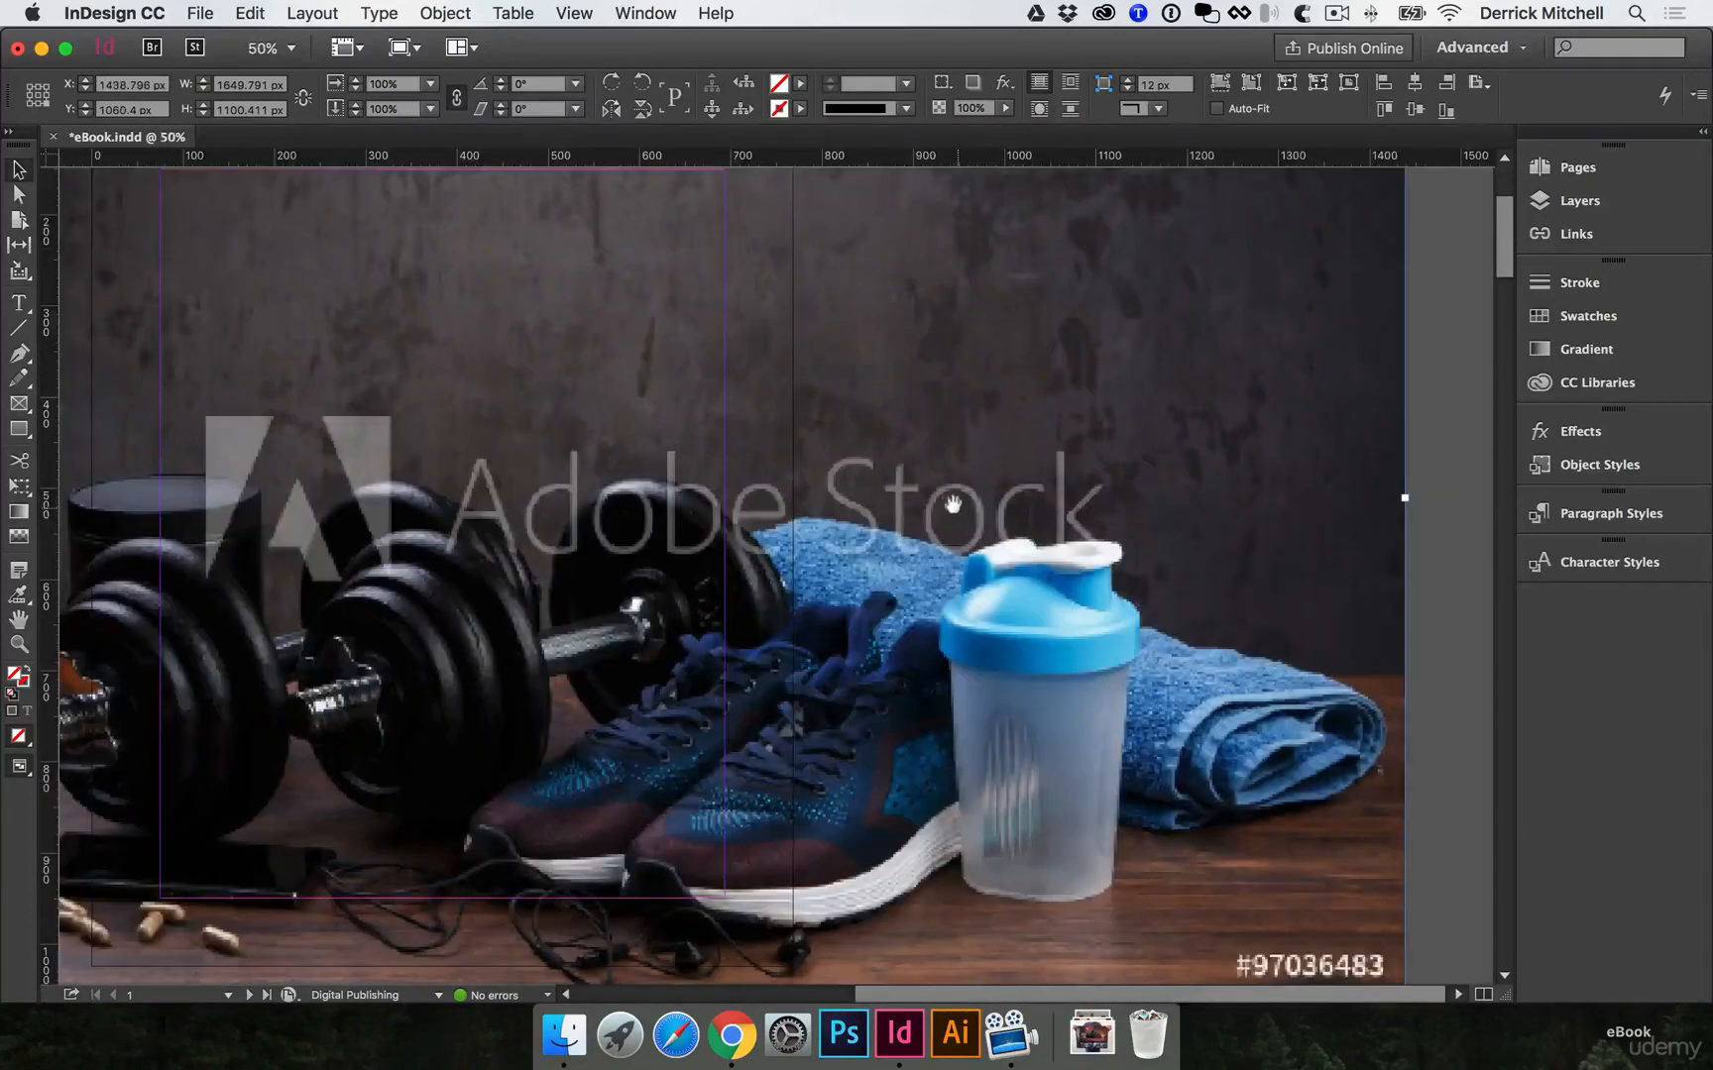
key("super+minus")
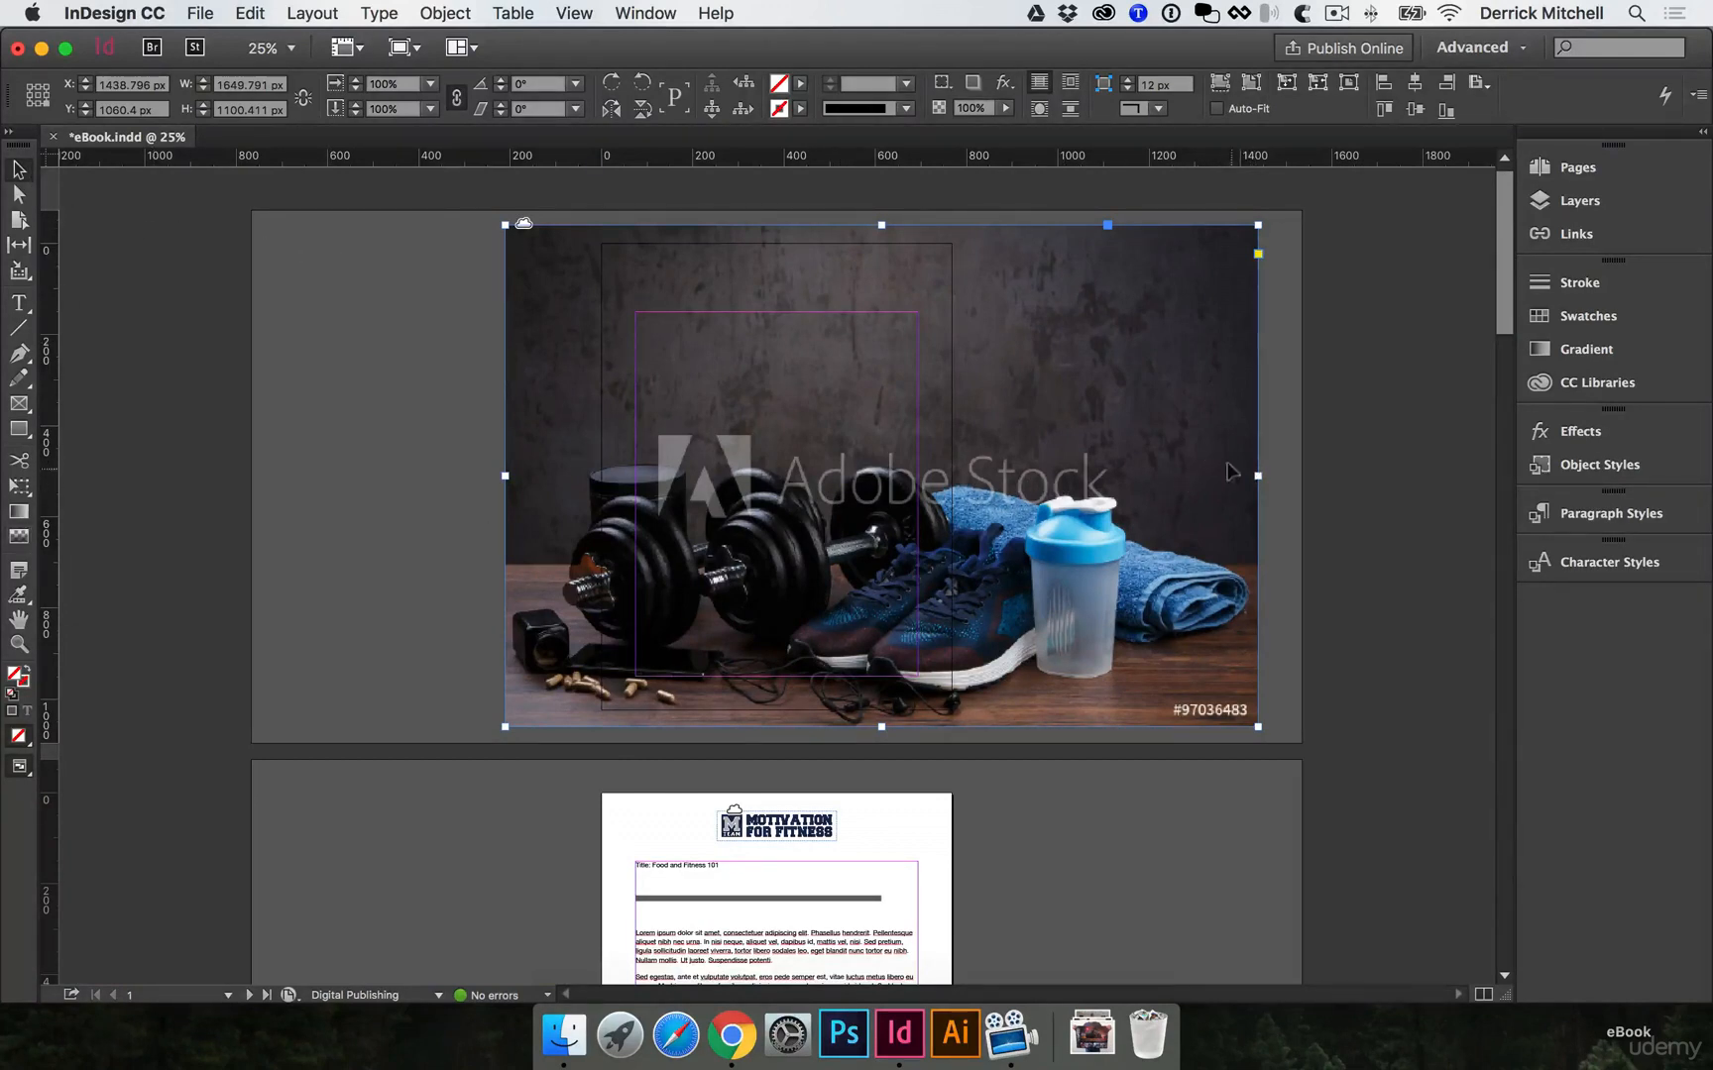
Crop the image frame to the edges of page 1, 768 px wide, and save the document.
left_click_drag(1258, 476, 951, 471)
left_click_drag(505, 476, 592, 466)
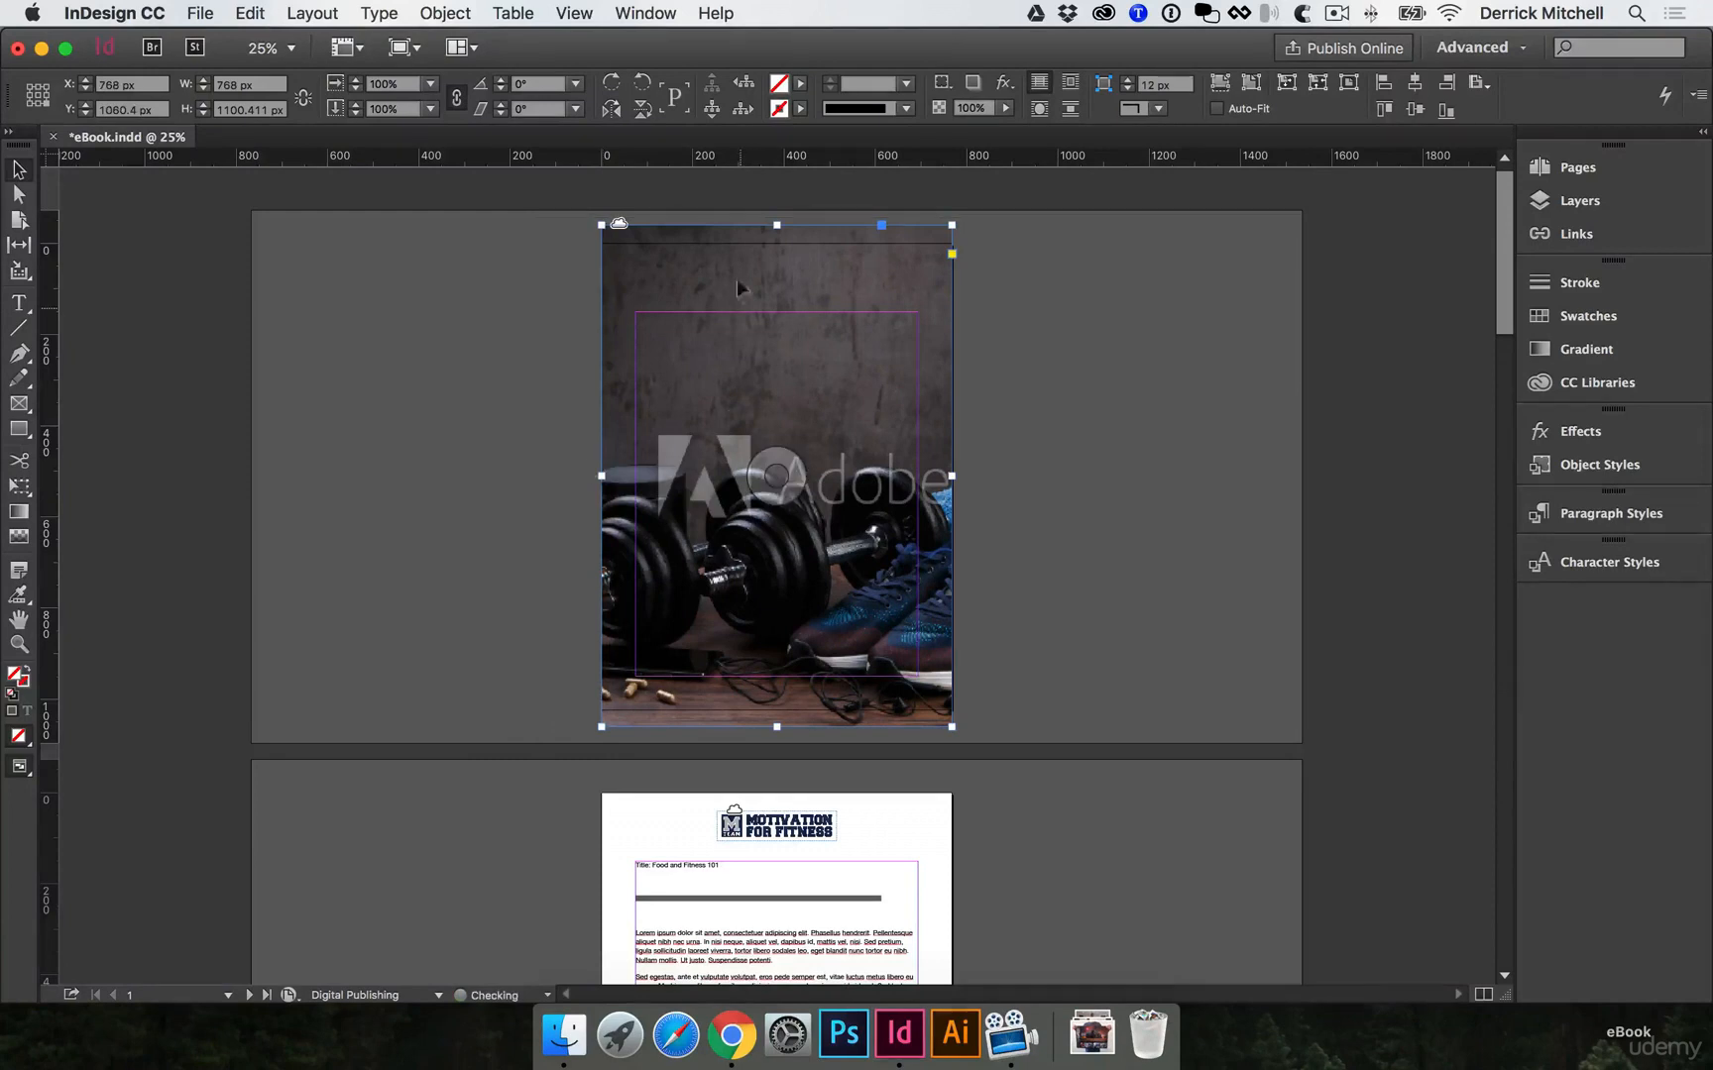
left_click_drag(776, 225, 775, 244)
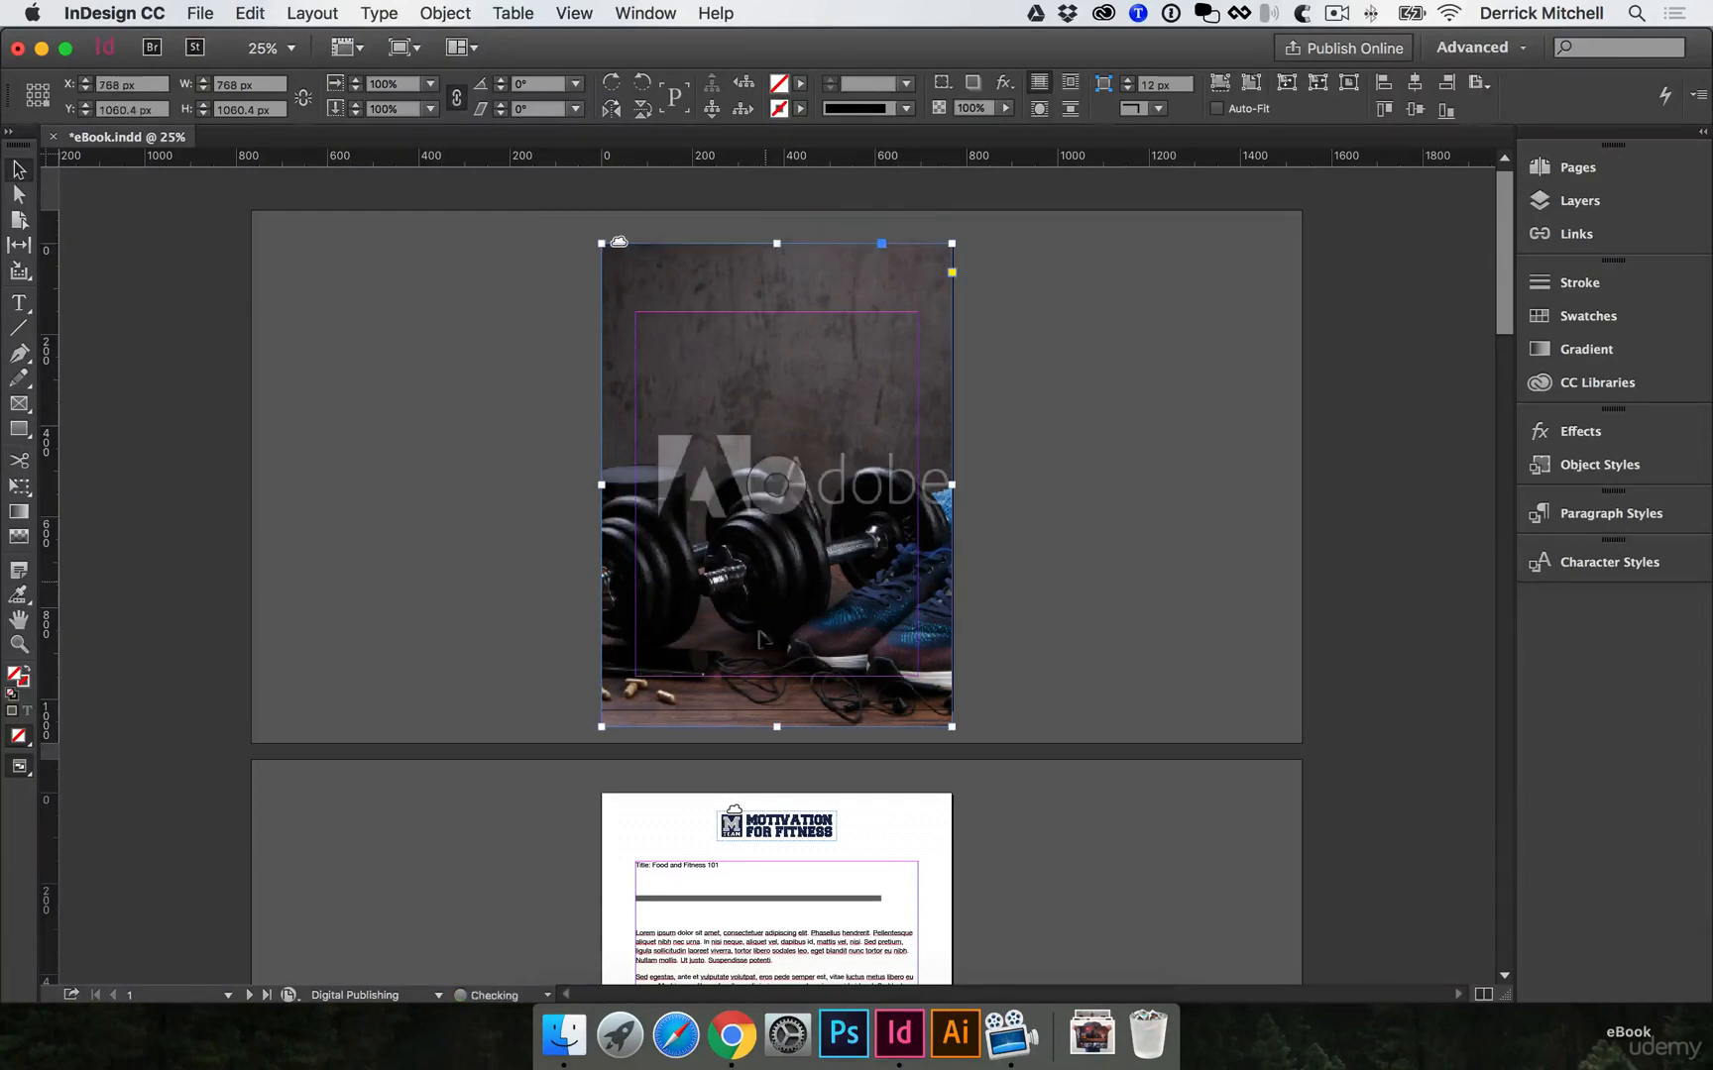
left_click_drag(780, 711, 782, 707)
left_click(1077, 620)
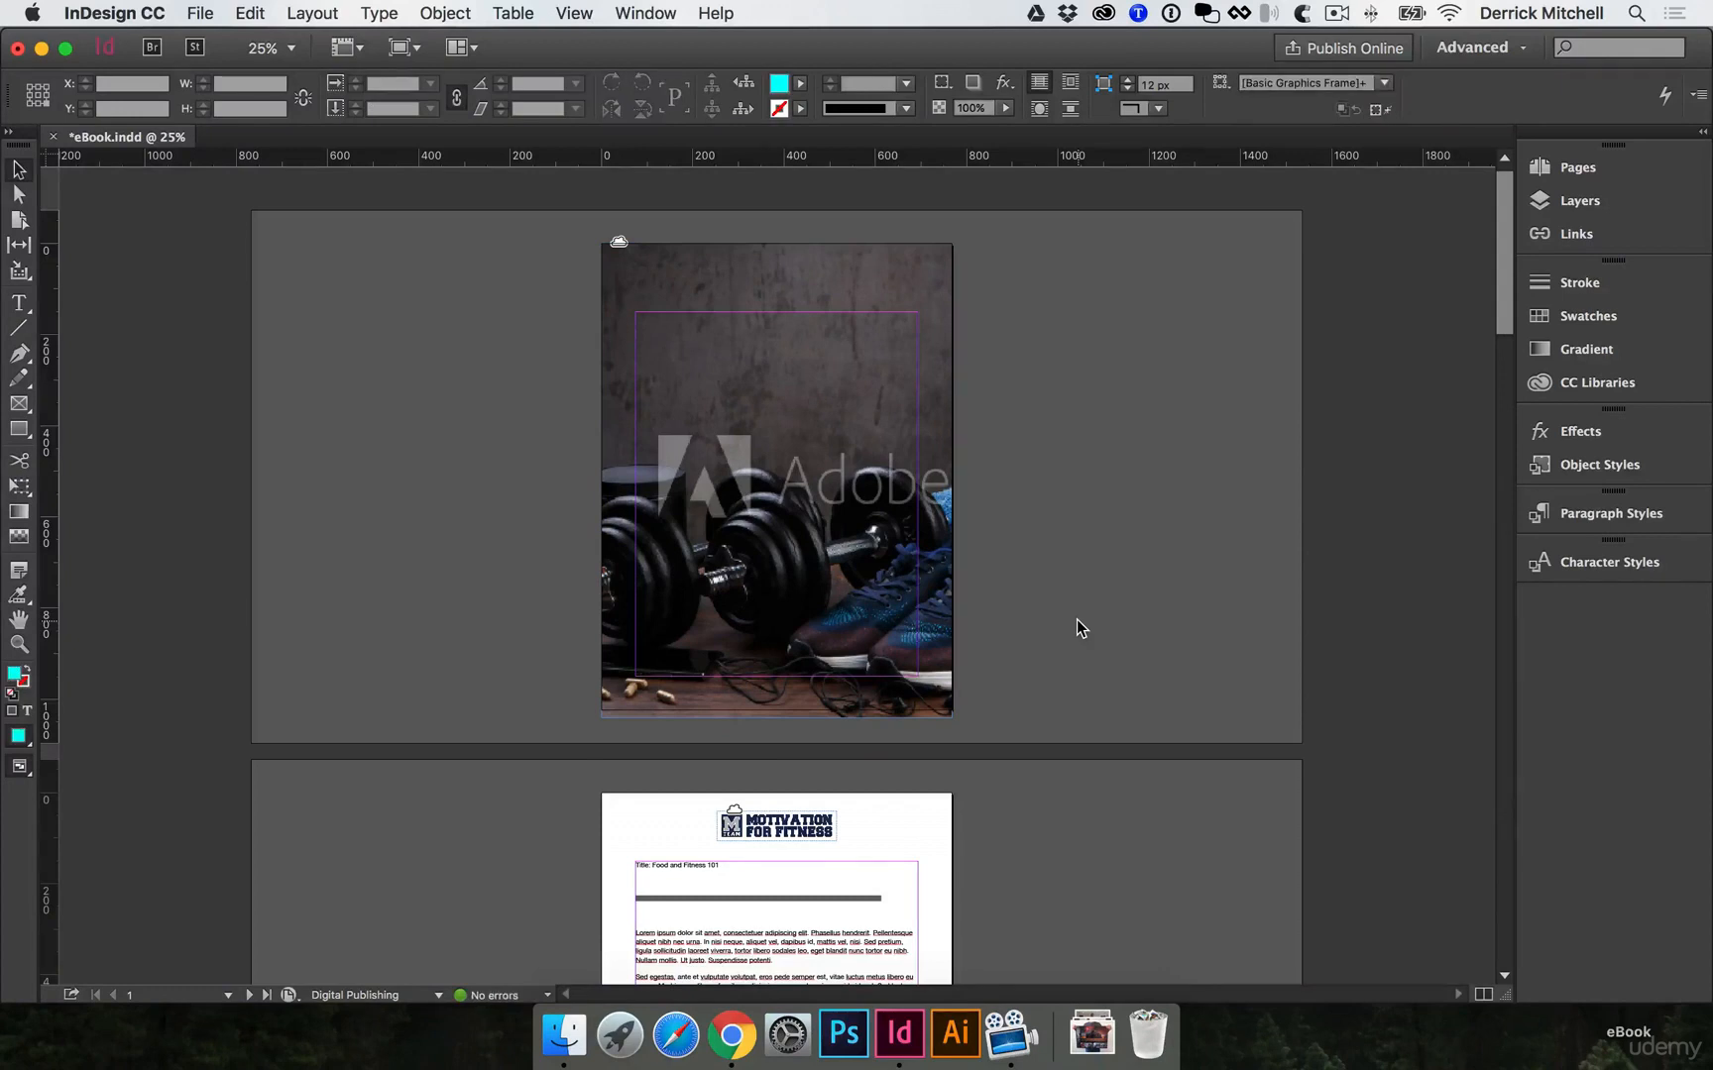
key("super+s")
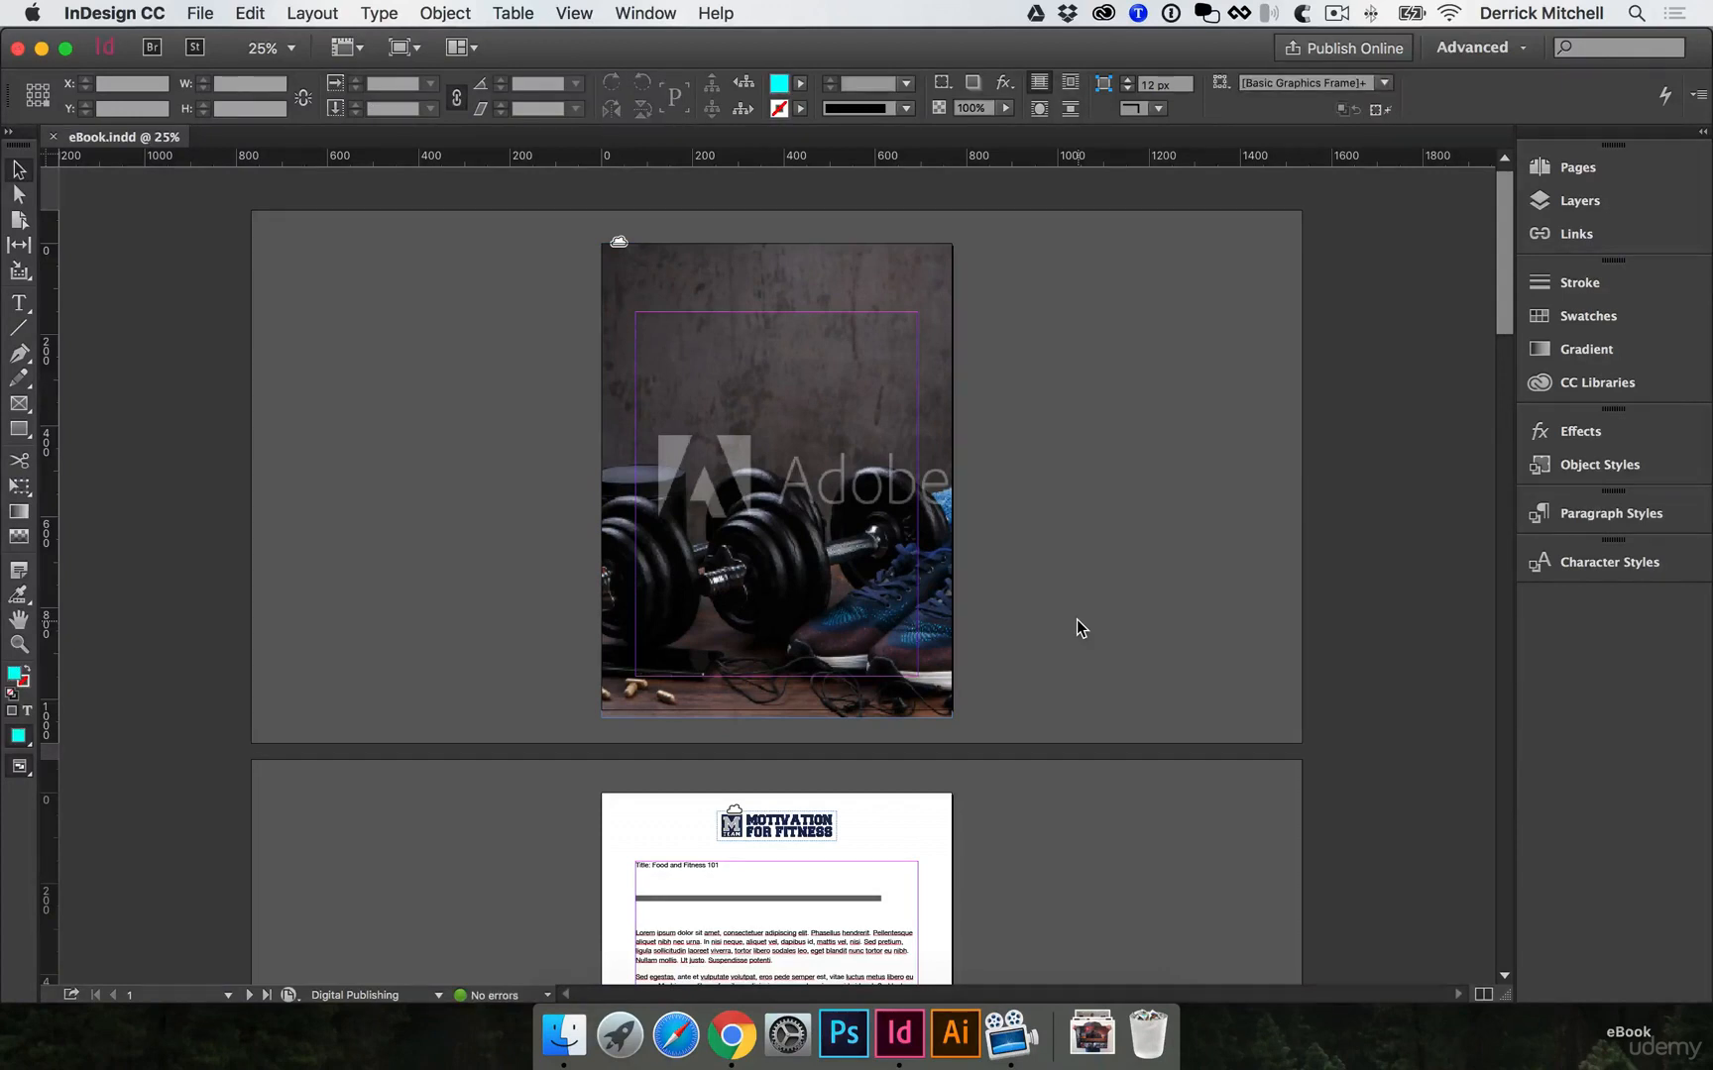